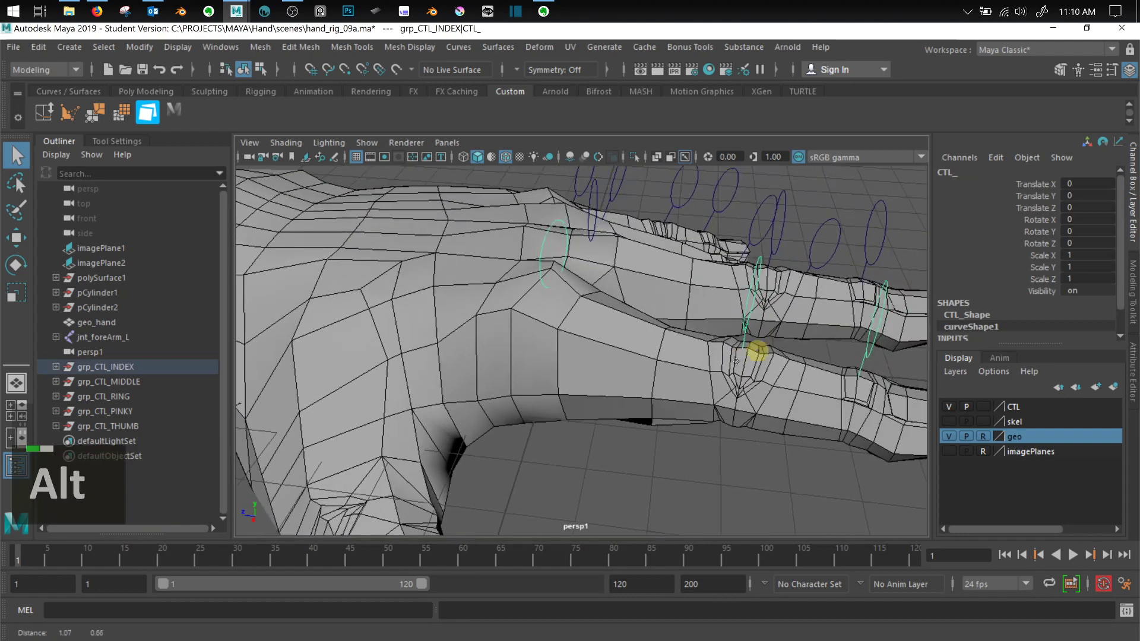
Select the three index finger controls, from fingertip to knuckle, and make the skel layer visible
click(855, 335)
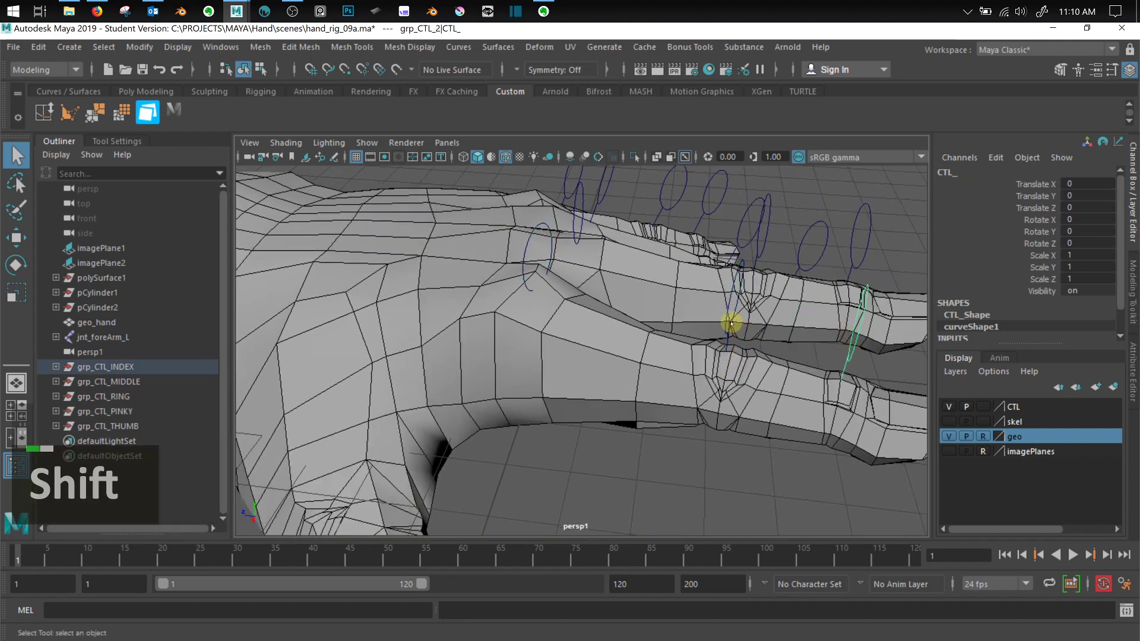
shift+click(727, 317)
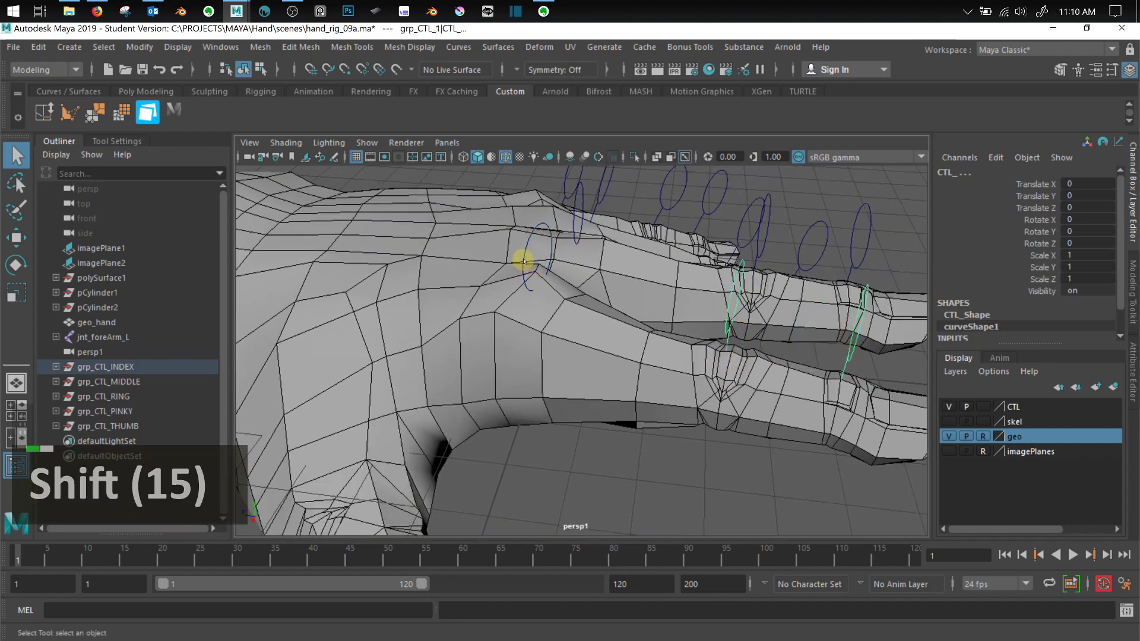
shift+click(522, 261)
click(948, 421)
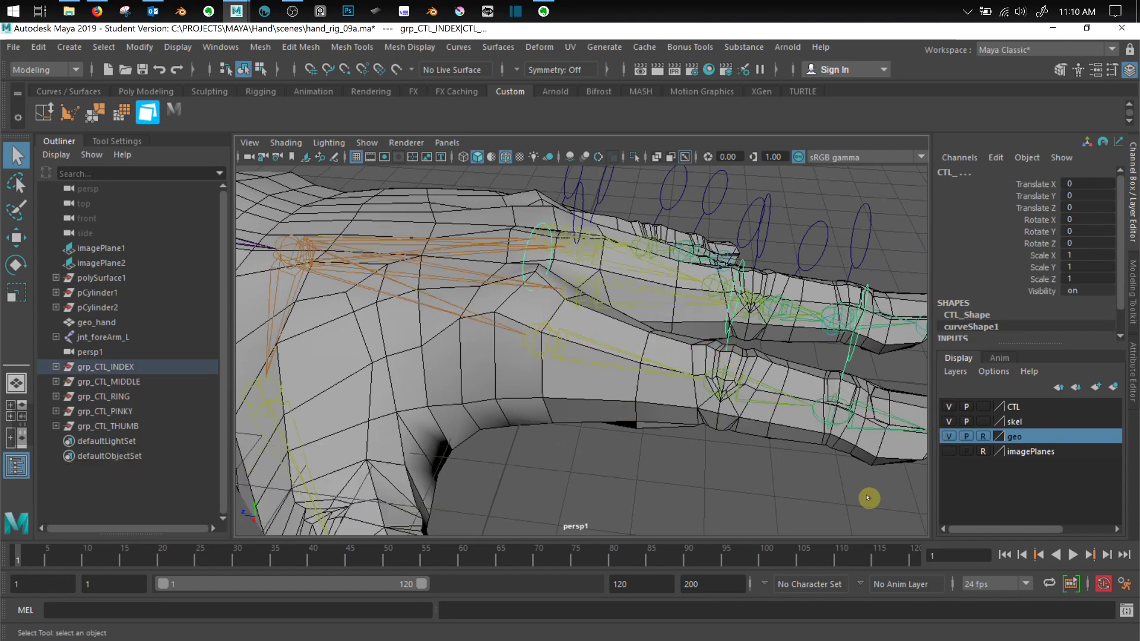
alt+middle_drag(867, 498, 768, 450)
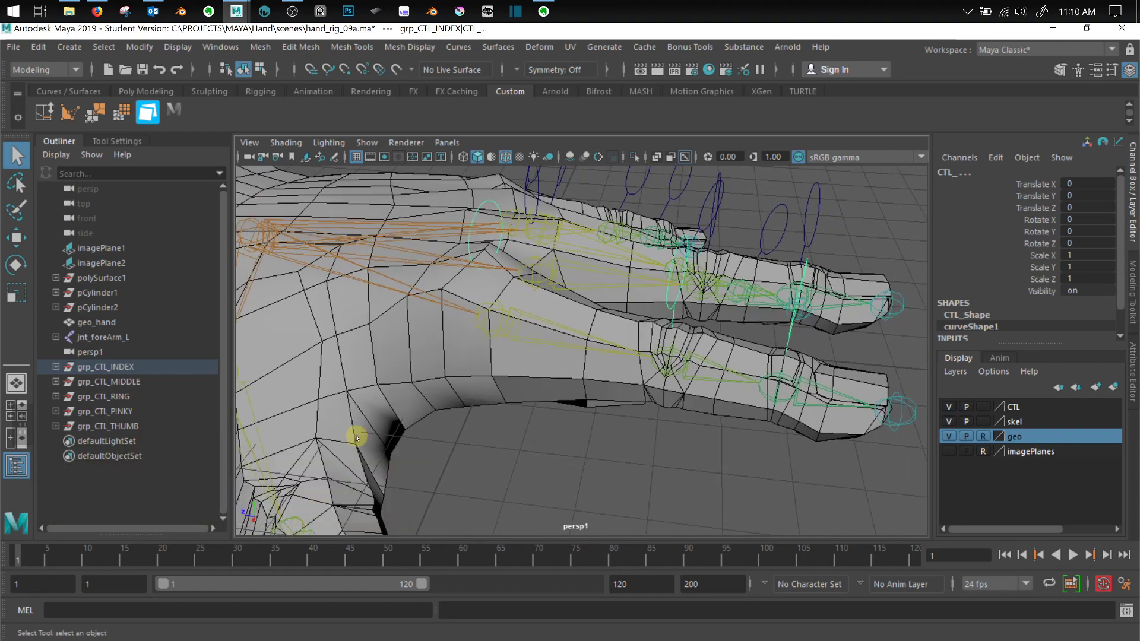
alt+drag(631, 384, 643, 381)
alt+middle_drag(644, 382, 730, 381)
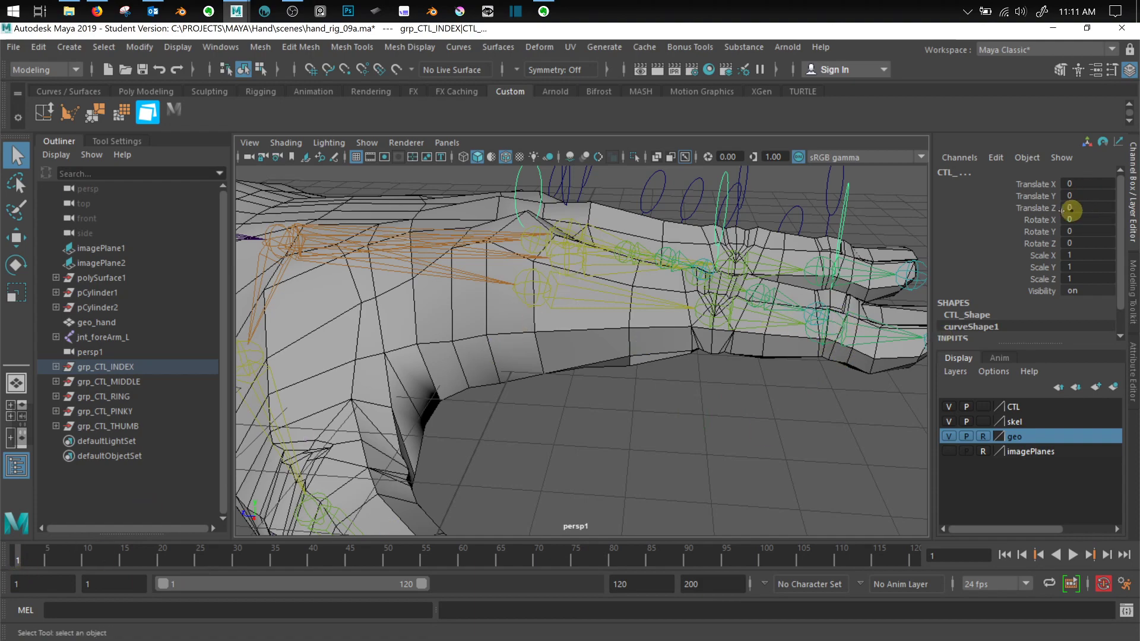
Test-curl the index finger by rotating its three controls about X, and undo the rotations
click(1040, 220)
middle_drag(655, 287, 758, 326)
scroll(758, 326, up, 1)
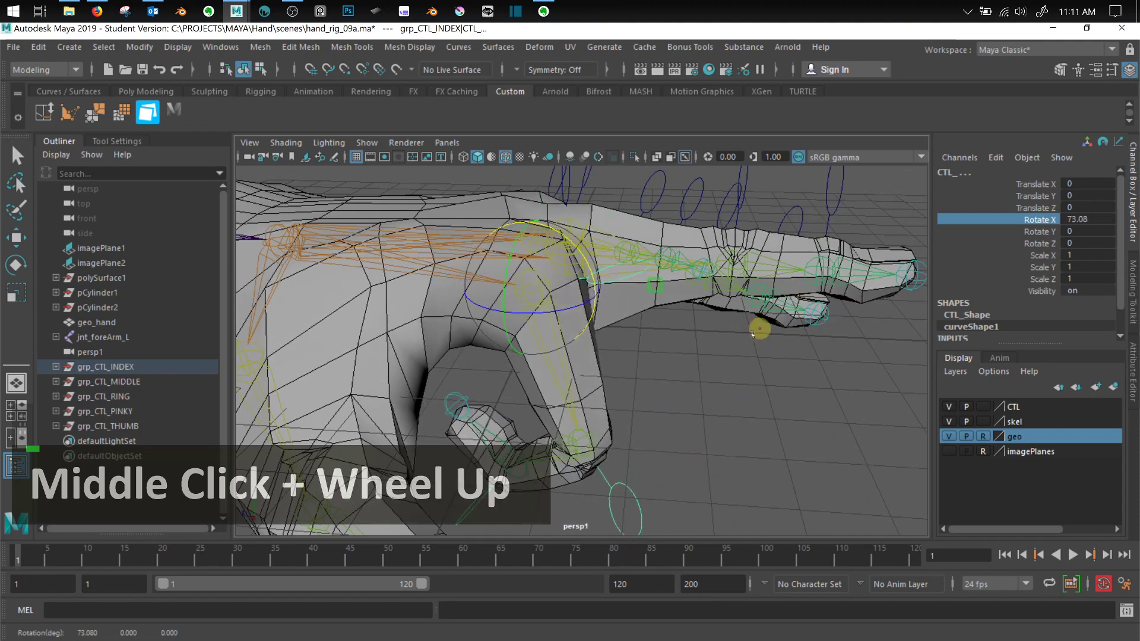
scroll(718, 369, down, 2)
alt+drag(718, 368, 675, 392)
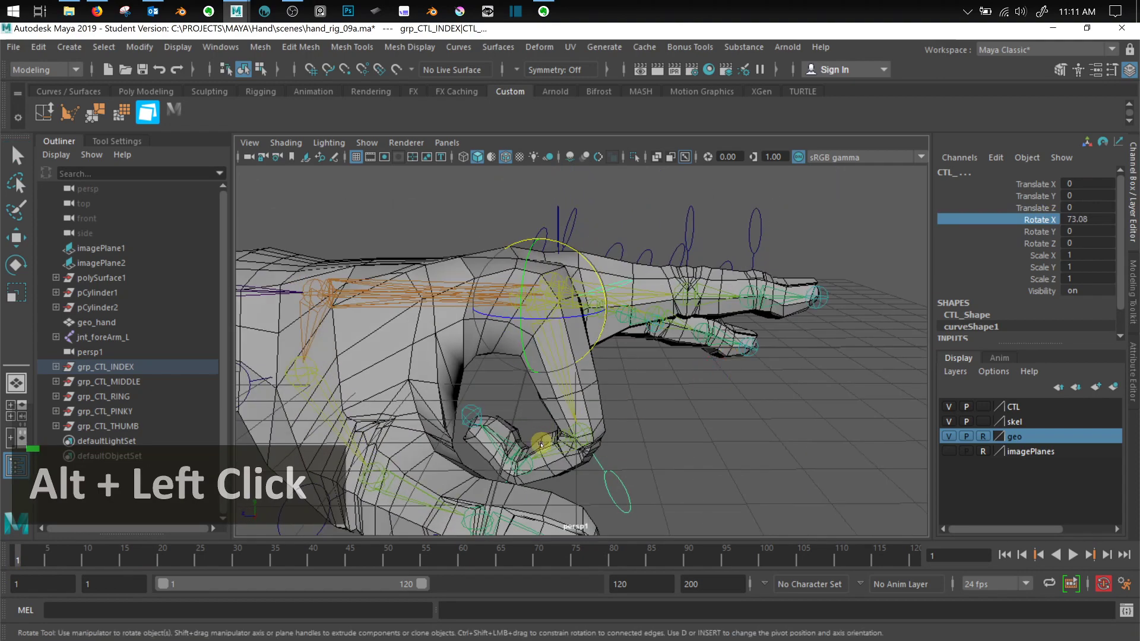
middle_drag(656, 399, 692, 390)
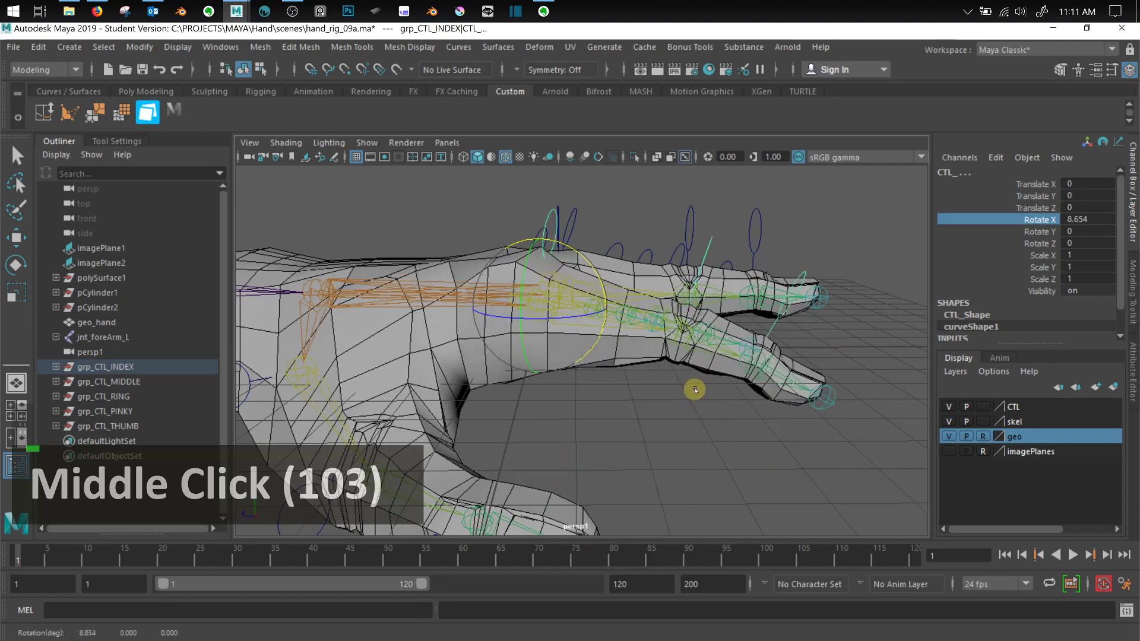
ctrl+middle_click(692, 389)
key(ctrl+z)
key(ctrl+z)
key(ctrl+z)
key(ctrl+z)
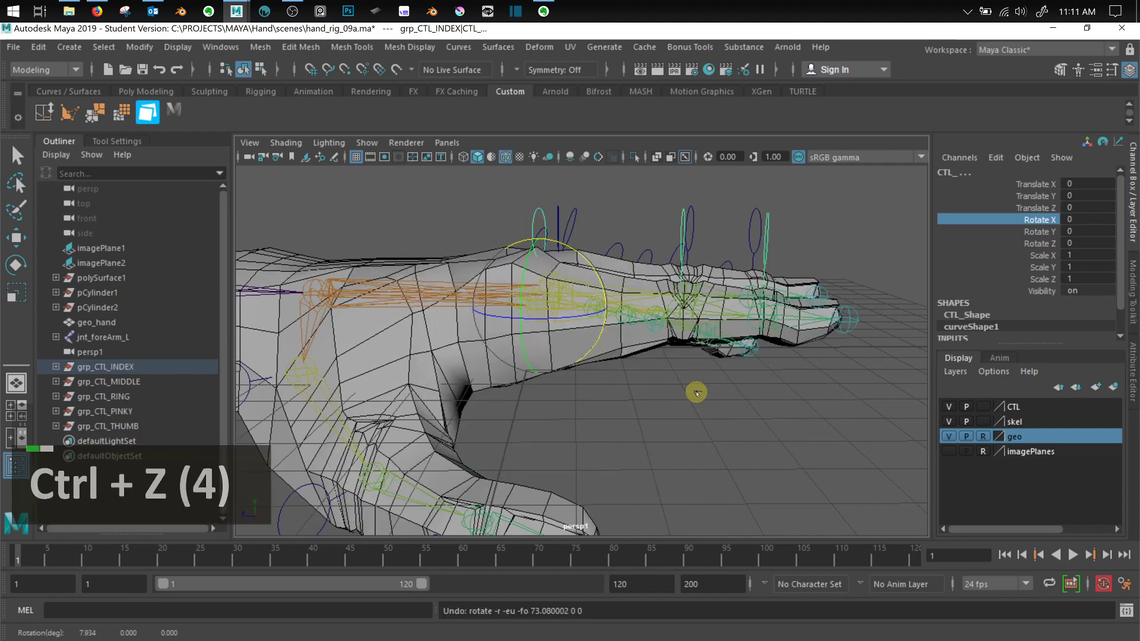
Try bending the index finger again with the X ring of the rotate manipulator, and undo the bend
alt+drag(710, 428, 688, 446)
scroll(580, 376, up, 3)
alt+middle_drag(580, 377, 535, 438)
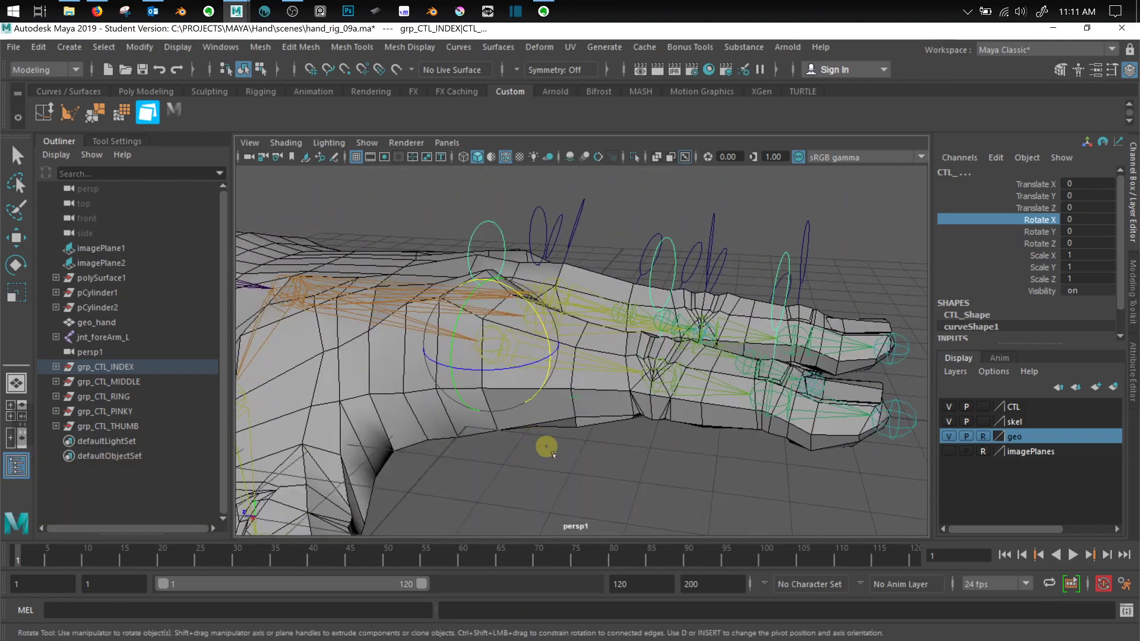
scroll(551, 445, down, 2)
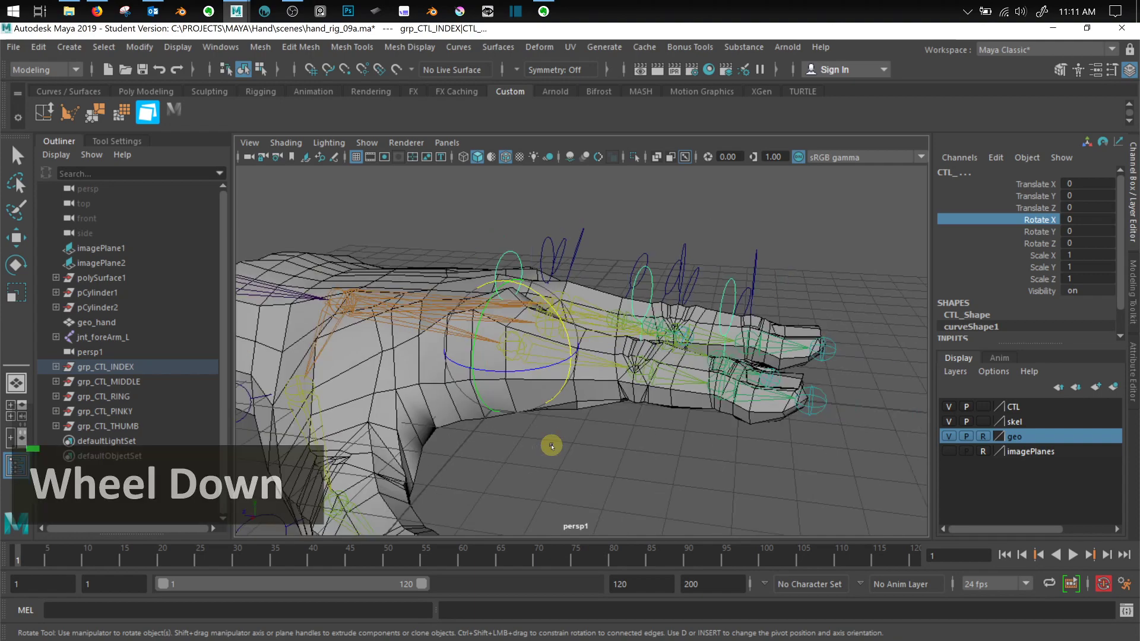
alt+middle_drag(549, 447, 598, 414)
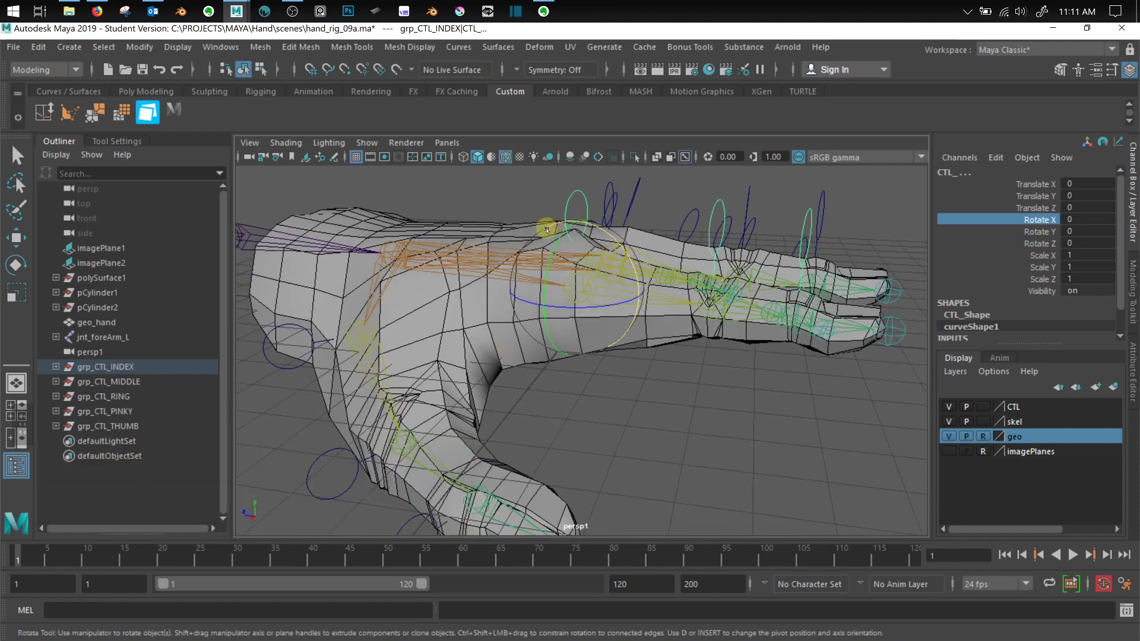
drag(617, 234, 643, 333)
key(ctrl+z)
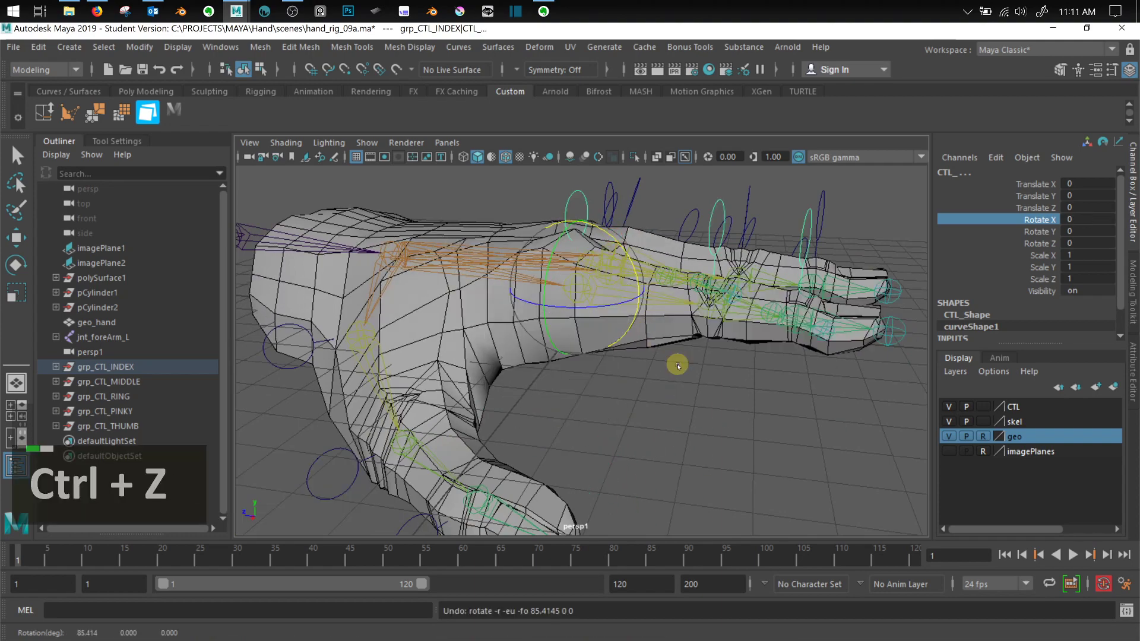
Add the three middle finger controls to the selected index finger controls
alt+middle_drag(686, 382, 689, 297)
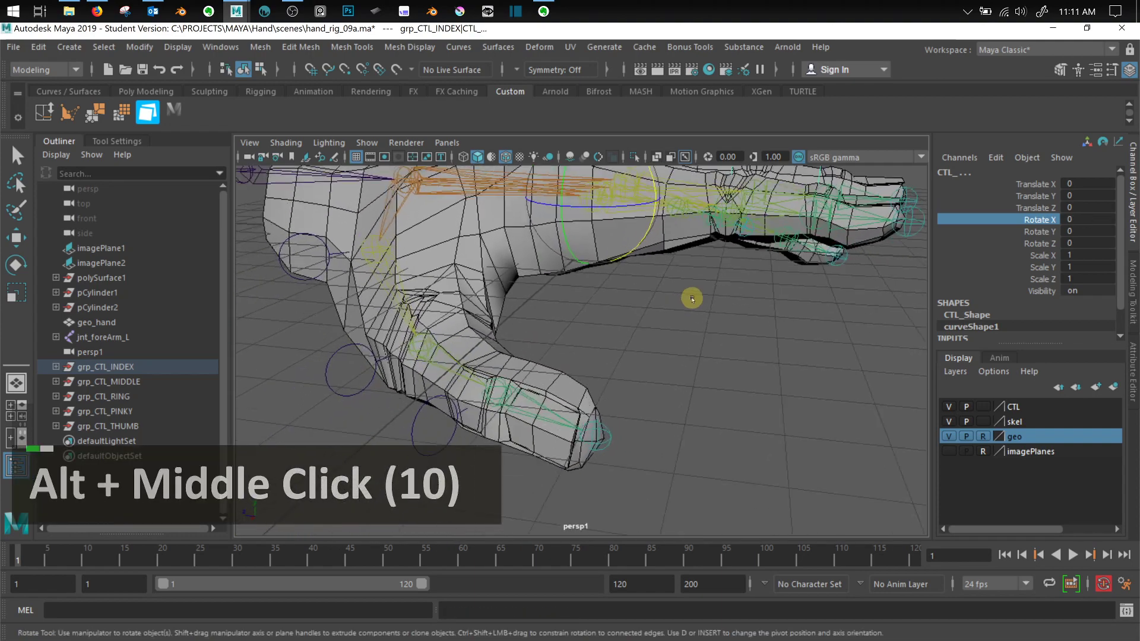
alt+drag(689, 297, 671, 329)
alt+middle_drag(672, 330, 653, 397)
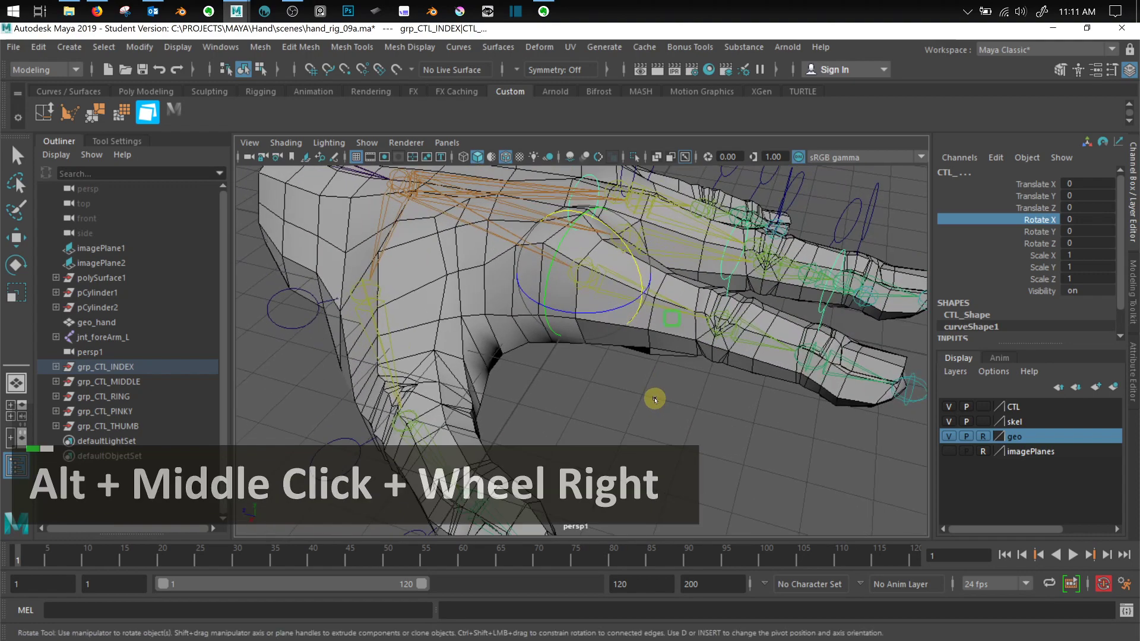
scroll(654, 399, down, 3)
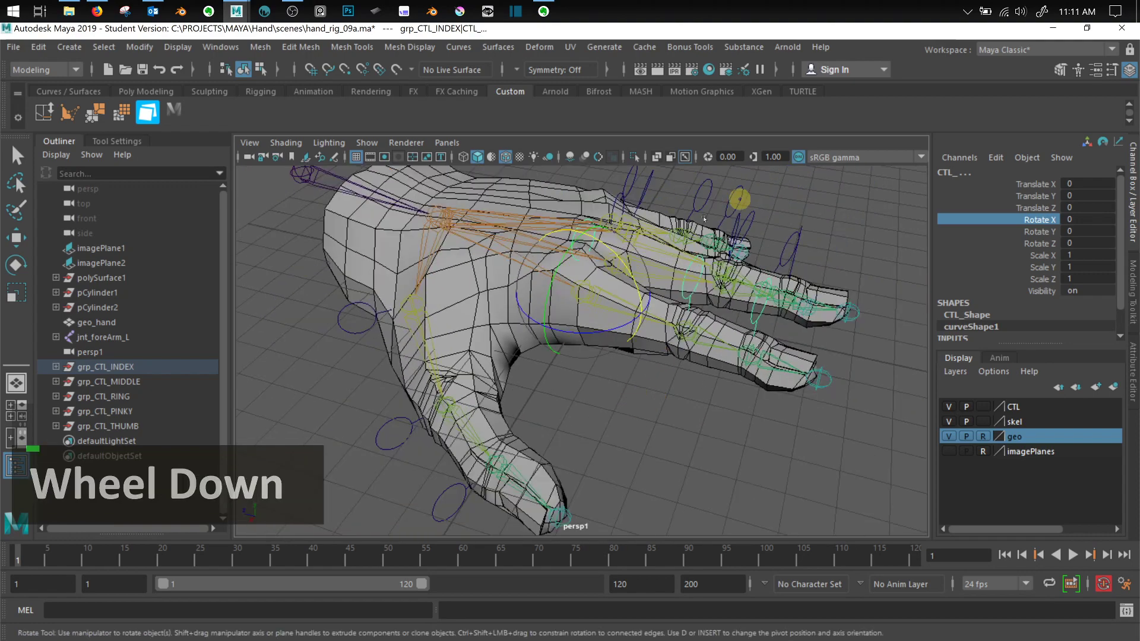
alt+drag(457, 310, 675, 344)
alt+middle_drag(674, 344, 712, 376)
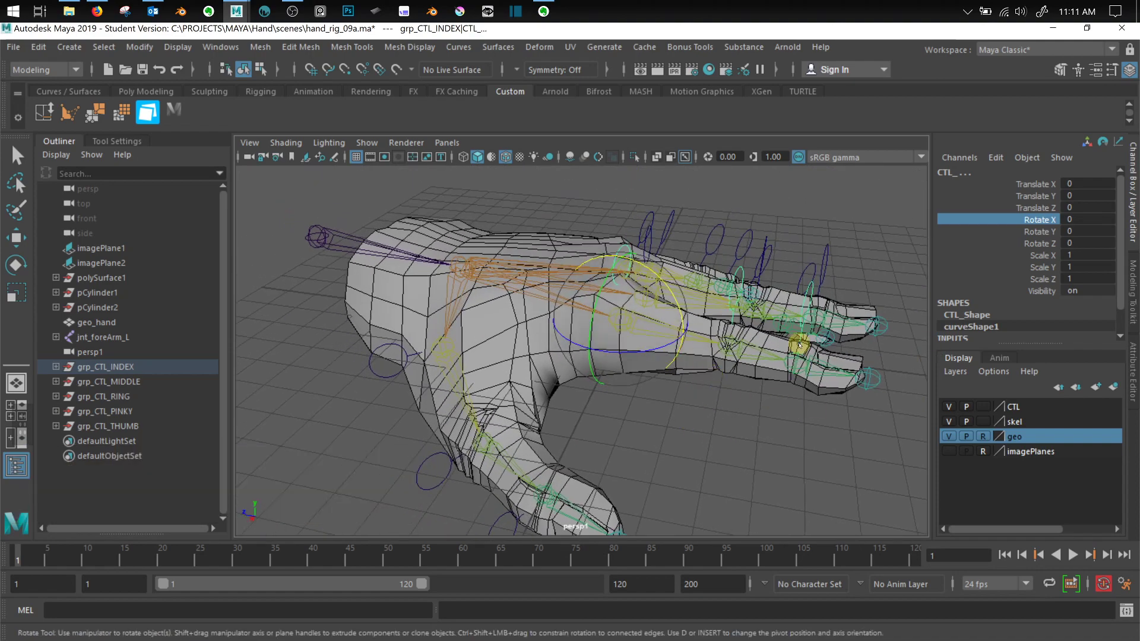
alt+drag(805, 288, 742, 268)
shift+click(836, 291)
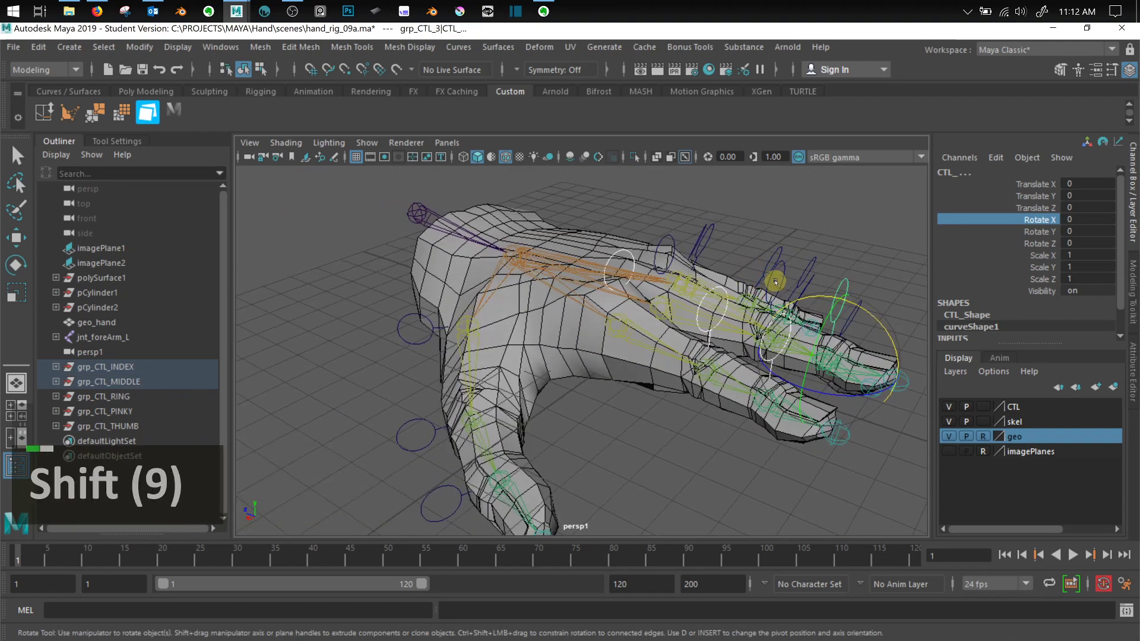
shift+click(729, 260)
alt+drag(694, 251, 821, 418)
shift+click(677, 253)
shift+click(674, 261)
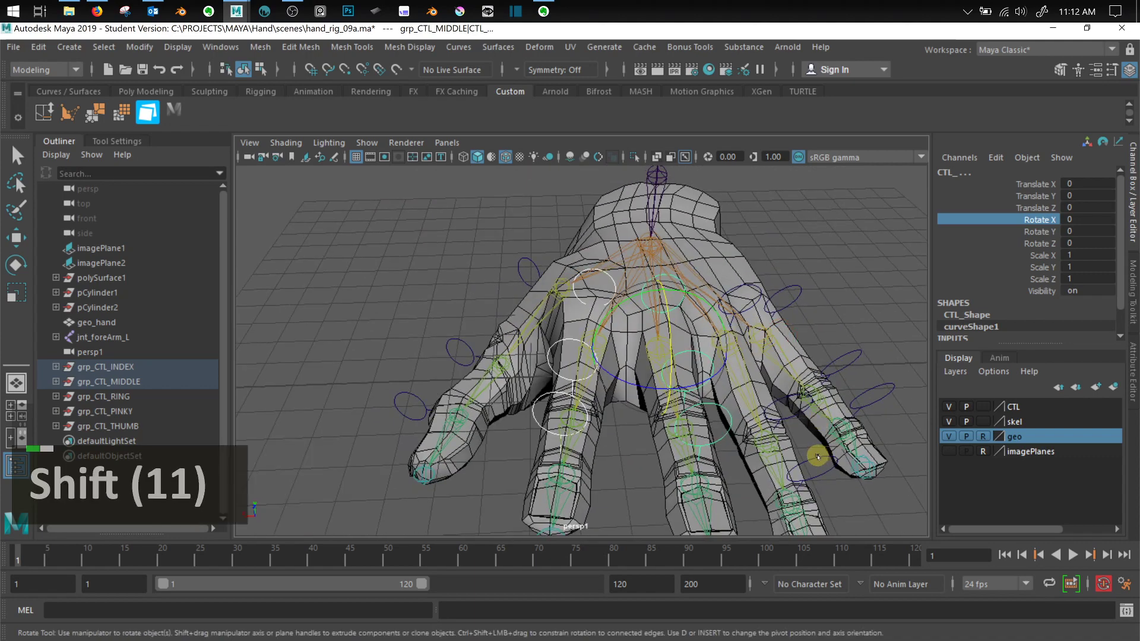
Extend the selection with all the ring finger and pinky controls
shift+click(817, 459)
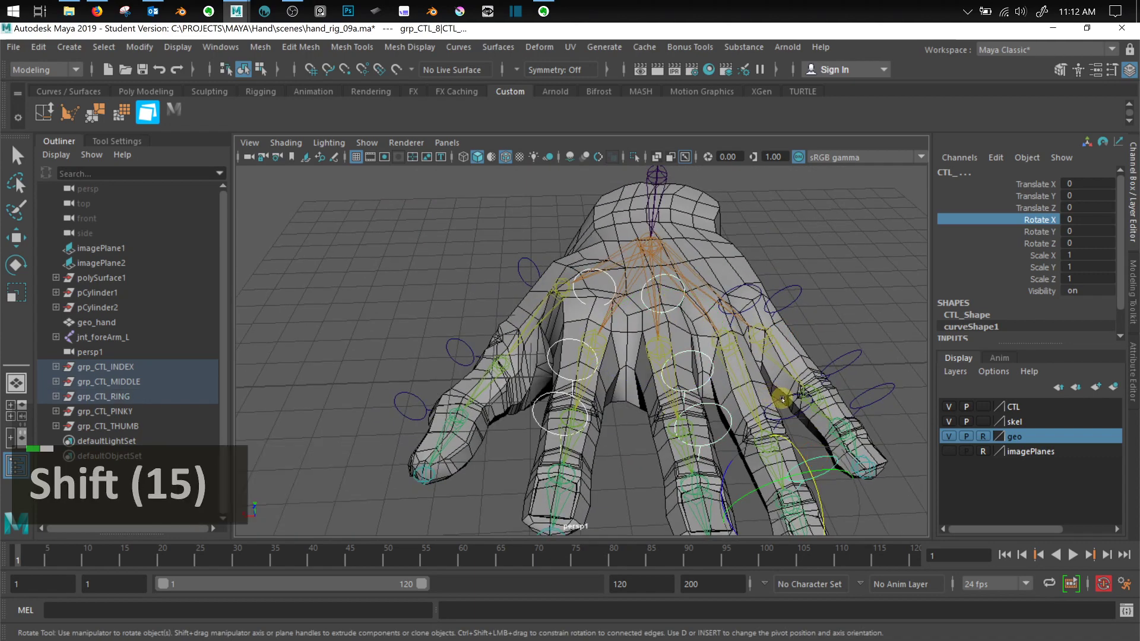
shift+click(782, 399)
shift+click(818, 339)
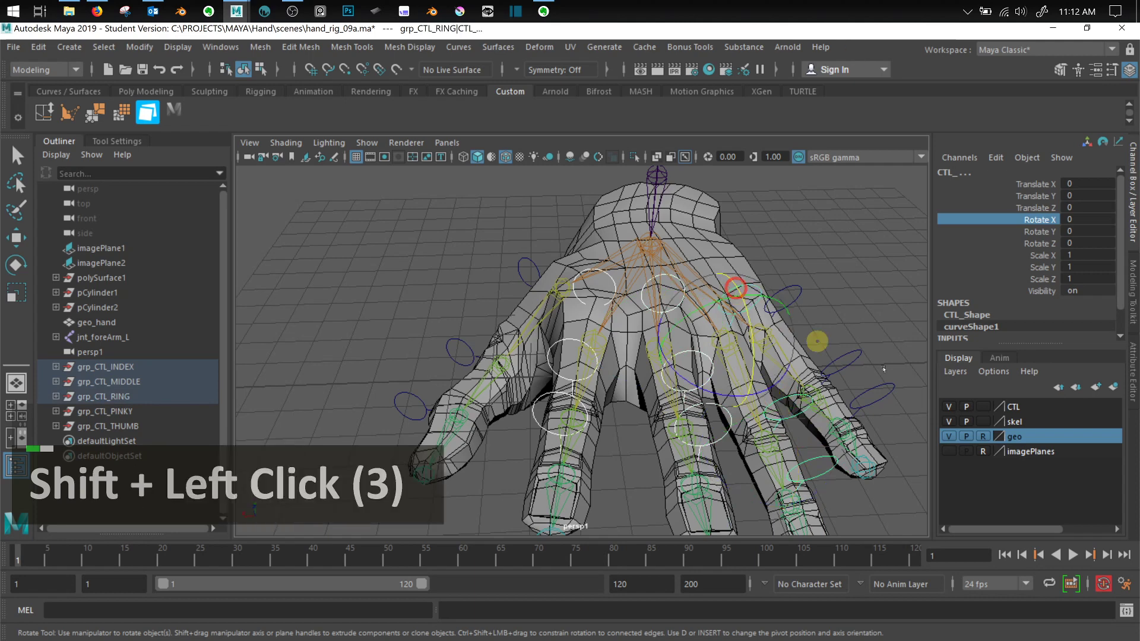
shift+click(891, 386)
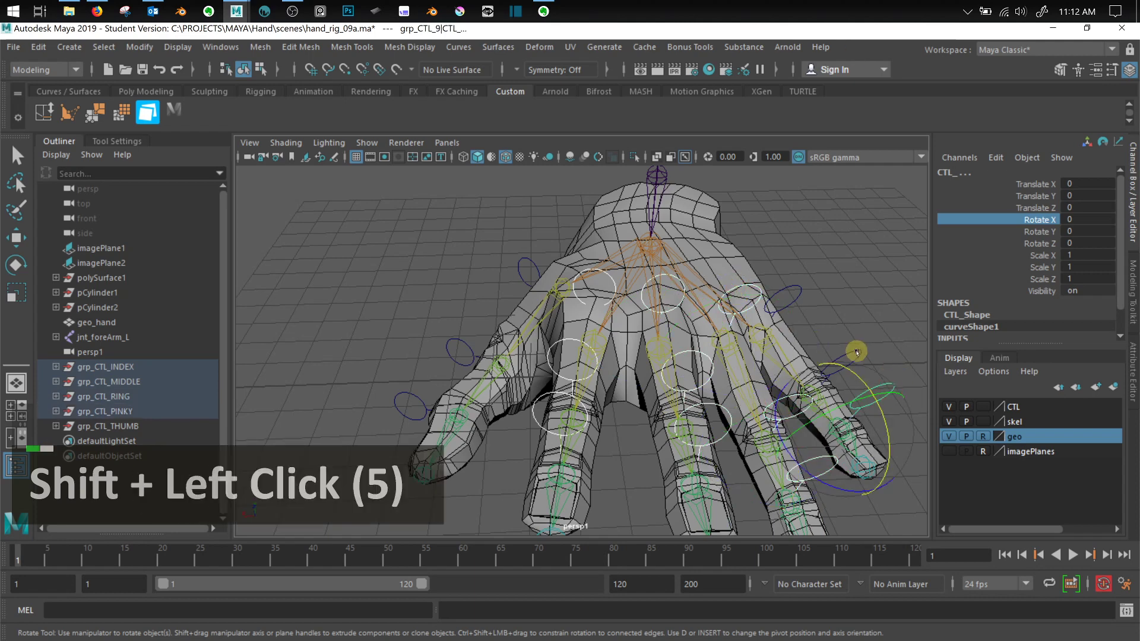
shift+click(780, 295)
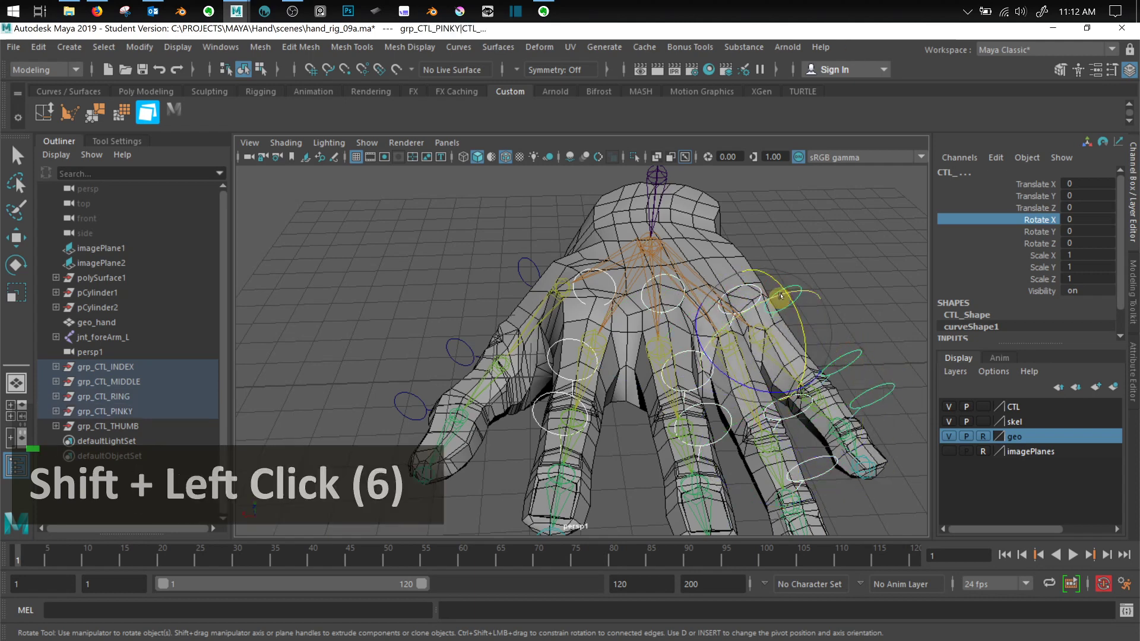
Test-curl all four fingers with Rotate X at 90, and reset Rotate X to 0
drag(779, 288, 783, 375)
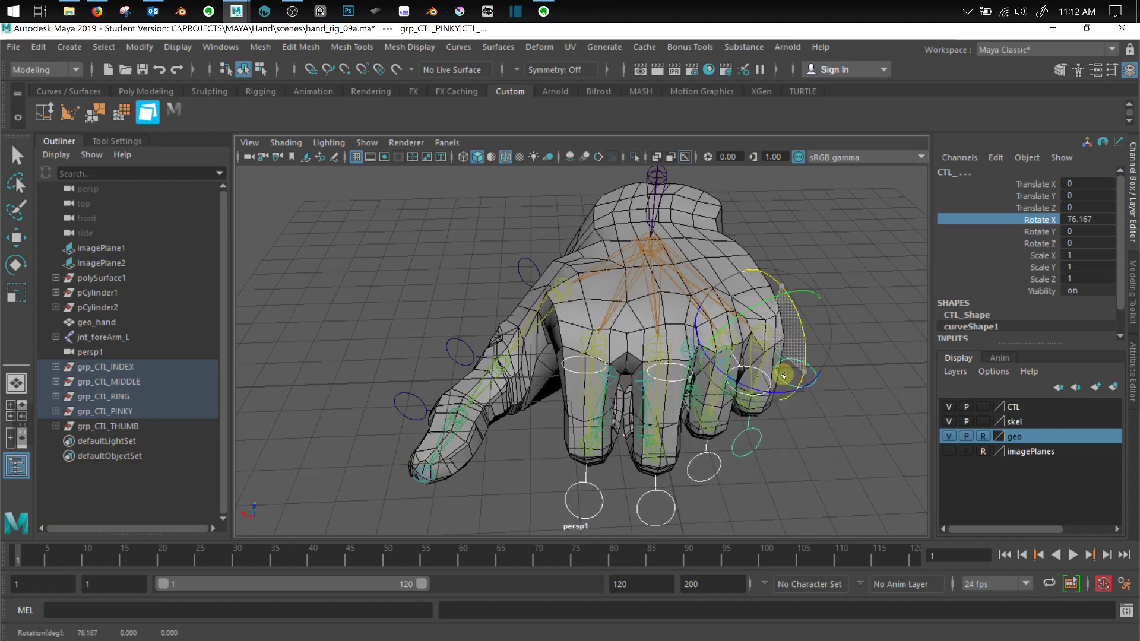
click(1100, 220)
text(90)
key(Return)
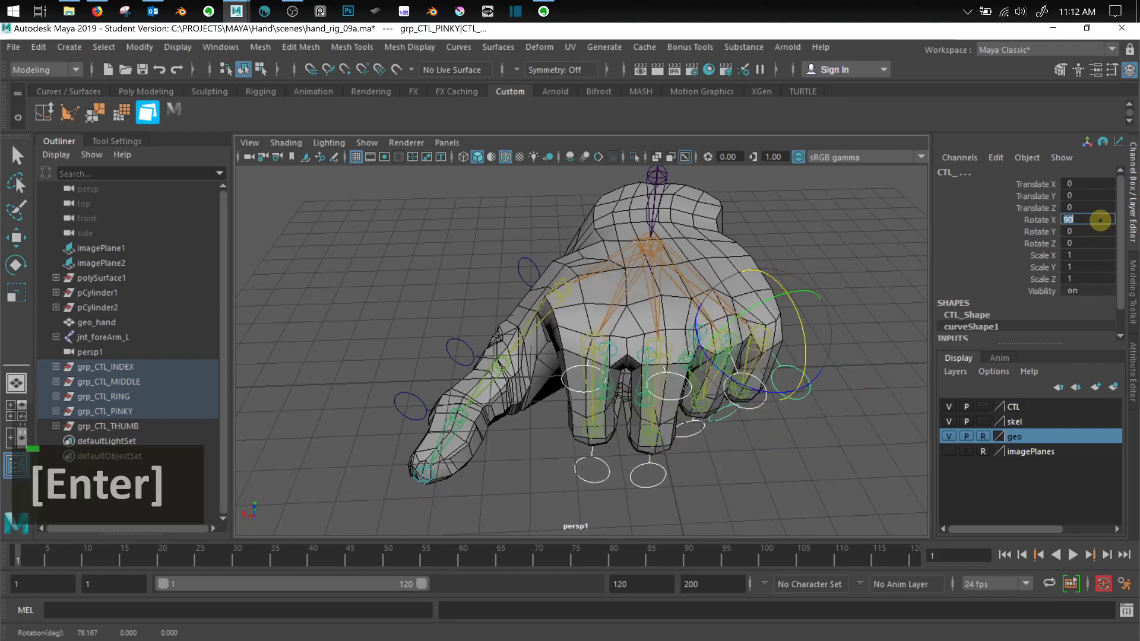
alt+drag(463, 400, 596, 402)
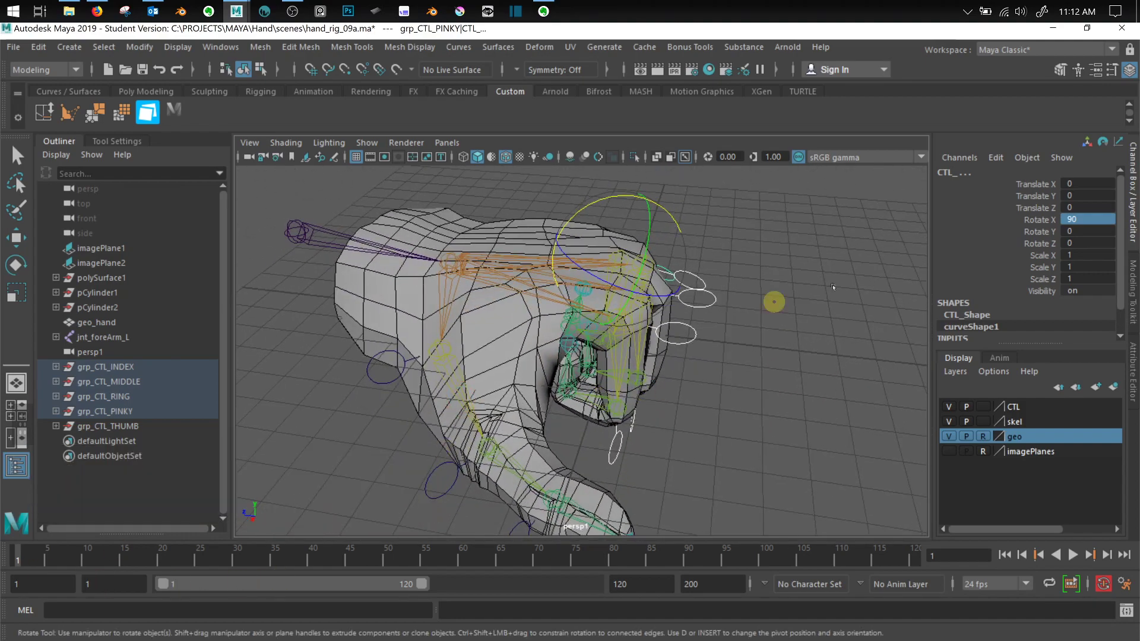
text(0)
key(Return)
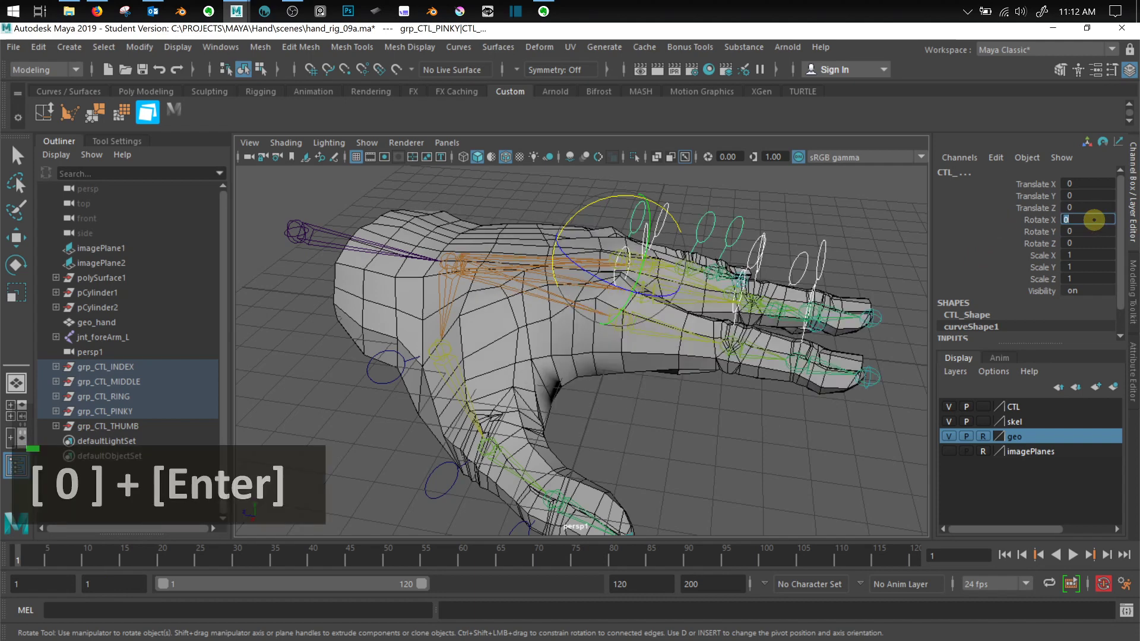
Set a keyframe at frame 1 on the selected controls of all four fingers in the open pose
text(s)
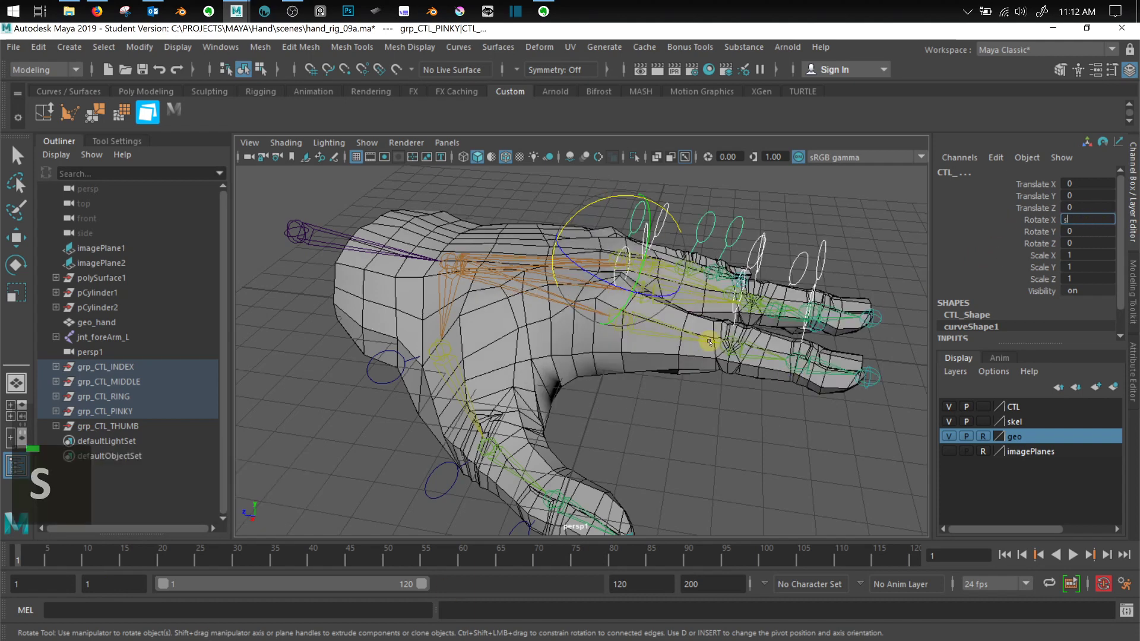
middle_click(336, 430)
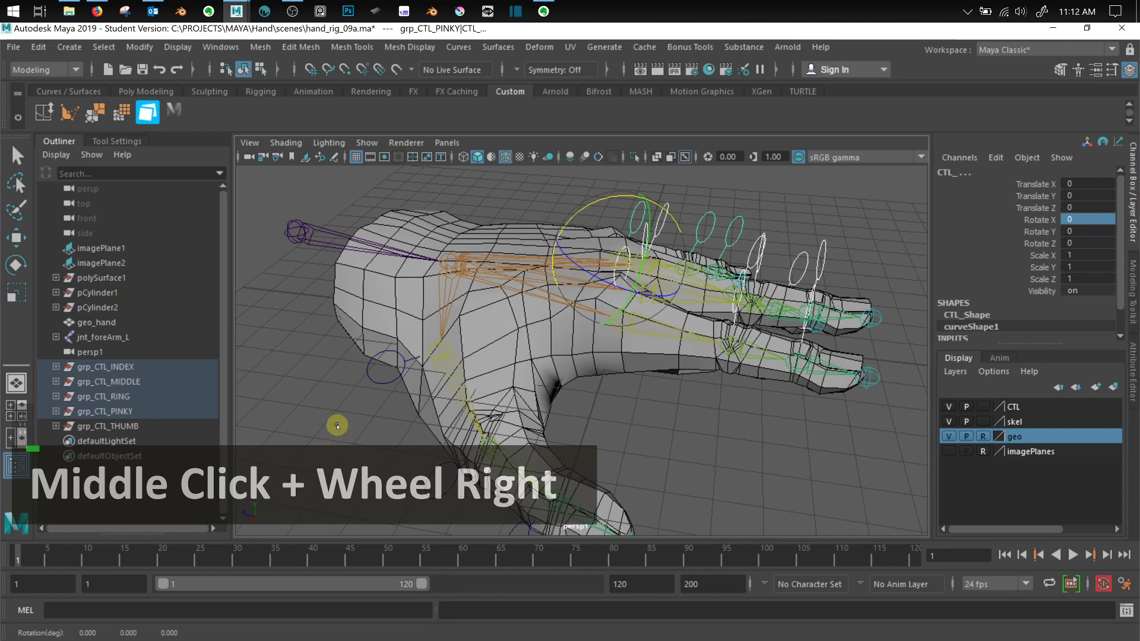
key(s)
alt+middle_drag(712, 268, 673, 362)
At frame 10, curl the four fingers into a fist by setting their controls' Rotate X to 90
click(88, 559)
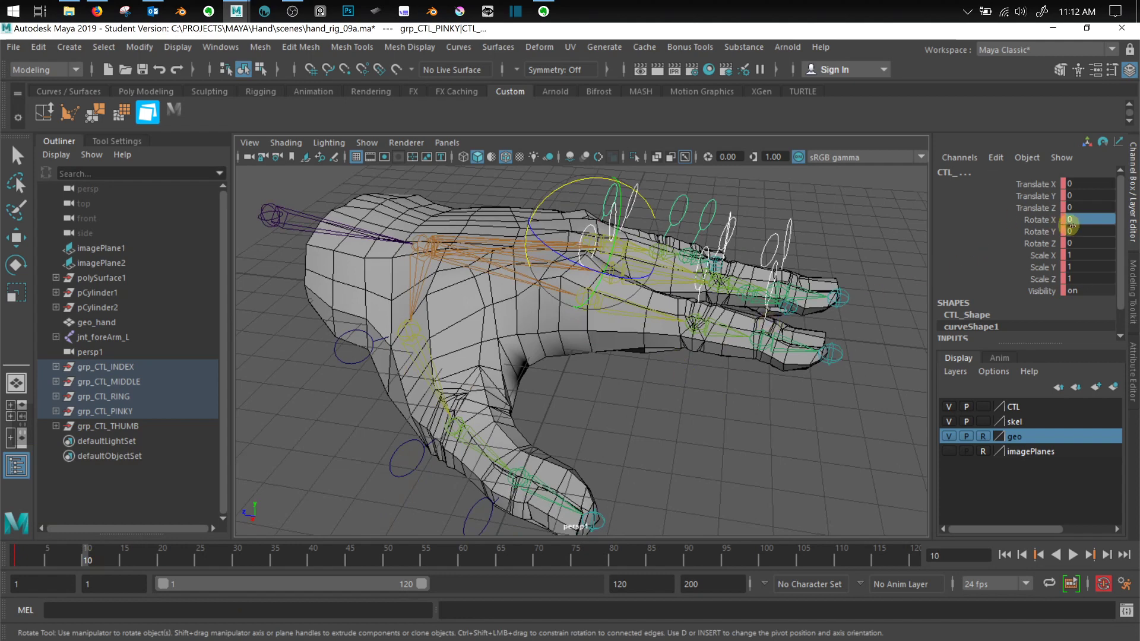
click(1039, 219)
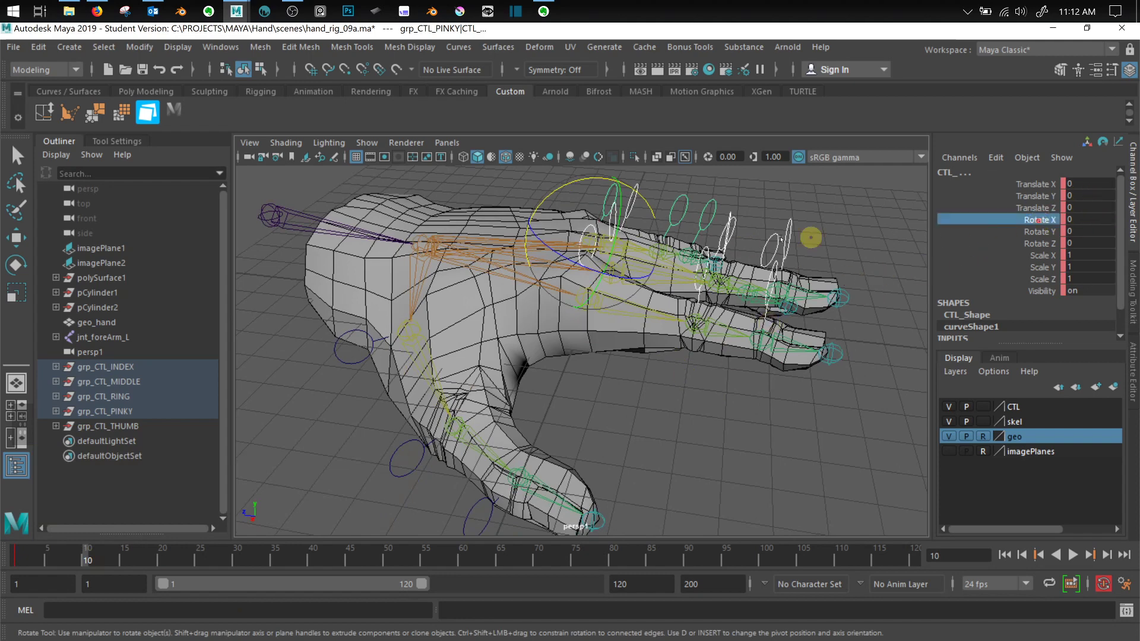
mouse_move(750, 229)
middle_down()
mouse_move(929, 215)
mouse_move(748, 227)
middle_up()
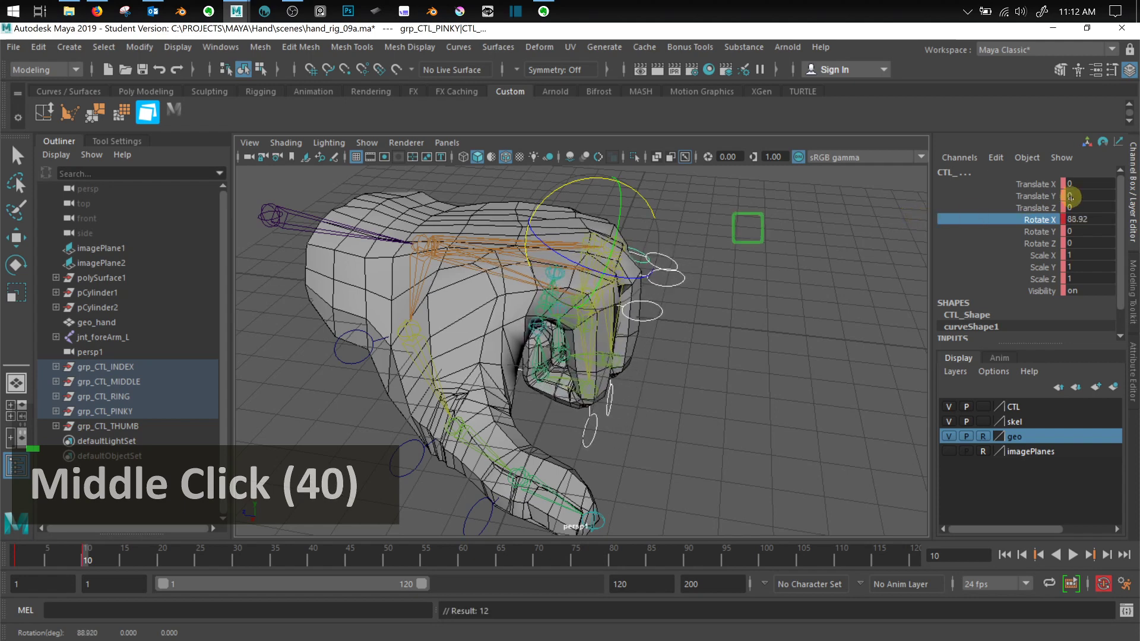
double_click(1089, 220)
text(90)
key(Return)
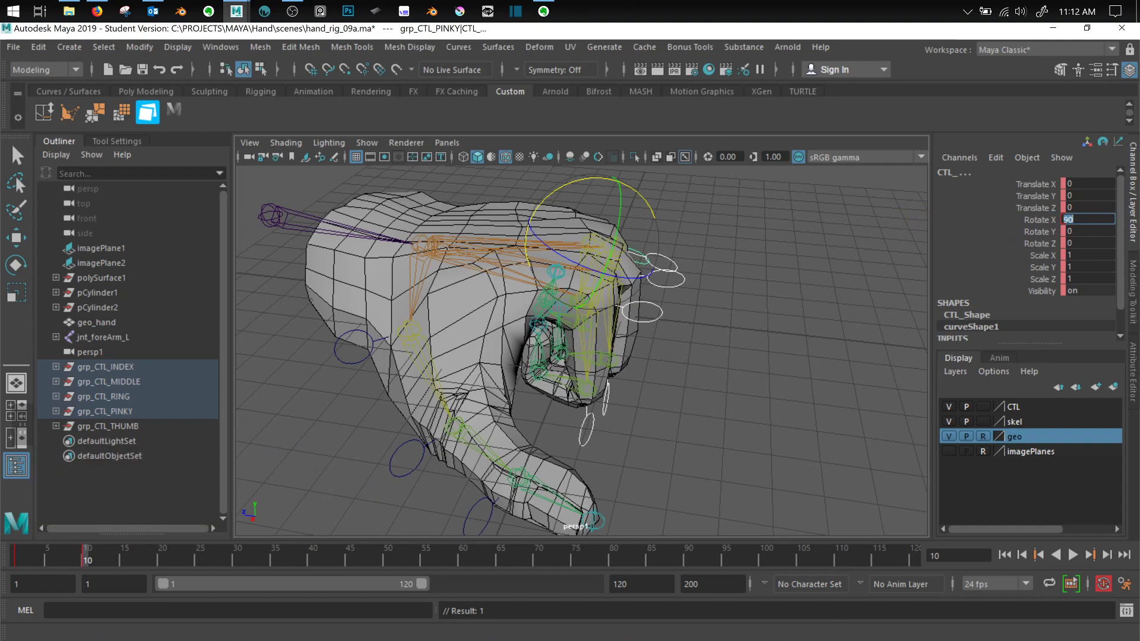
Return to frame 1 and select all three thumb controls
drag(73, 558, 9, 563)
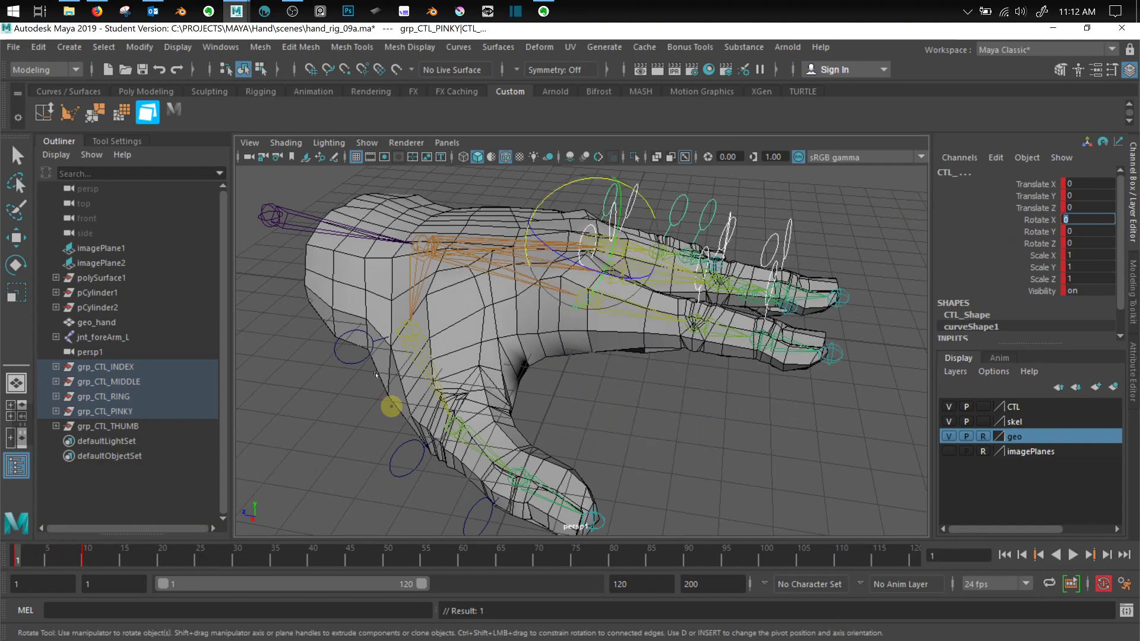
key(q)
click(354, 360)
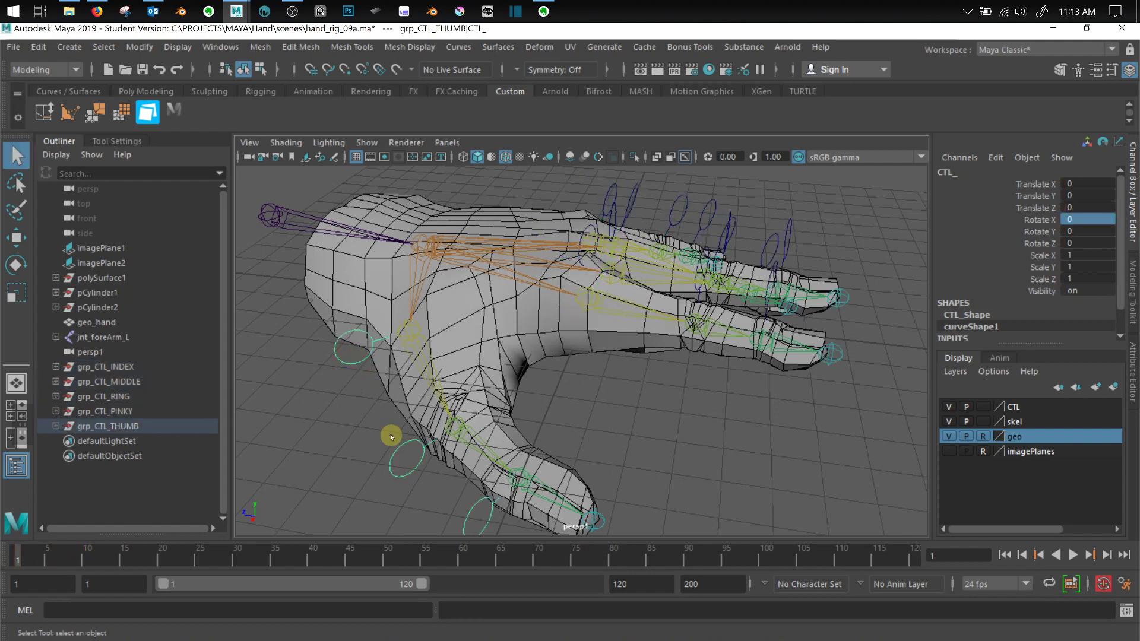
click(468, 521)
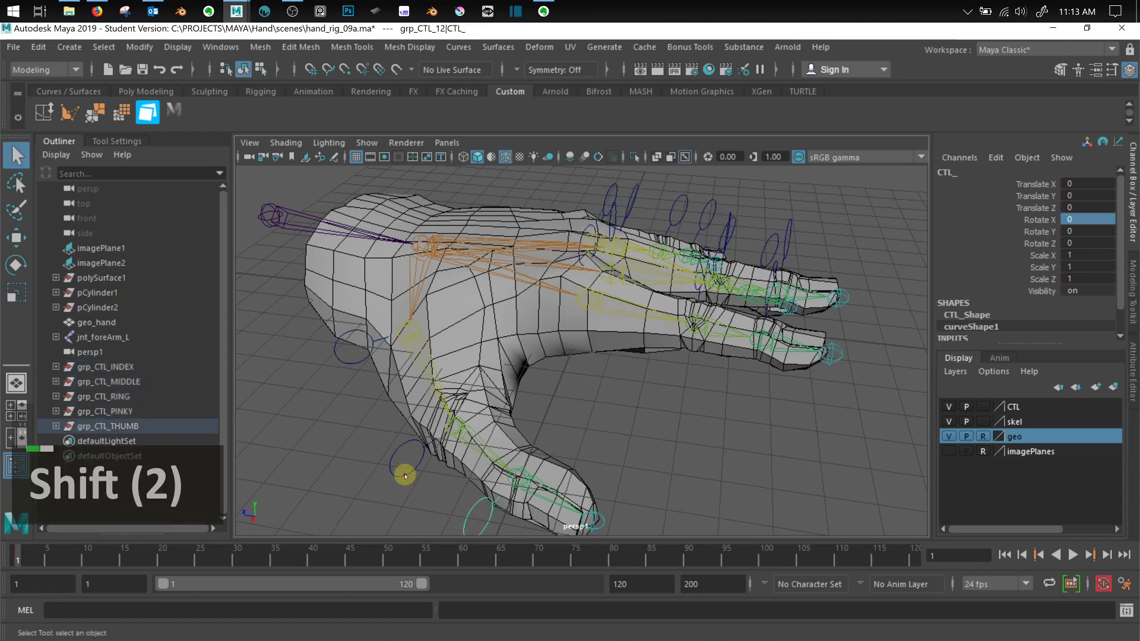
shift+click(404, 474)
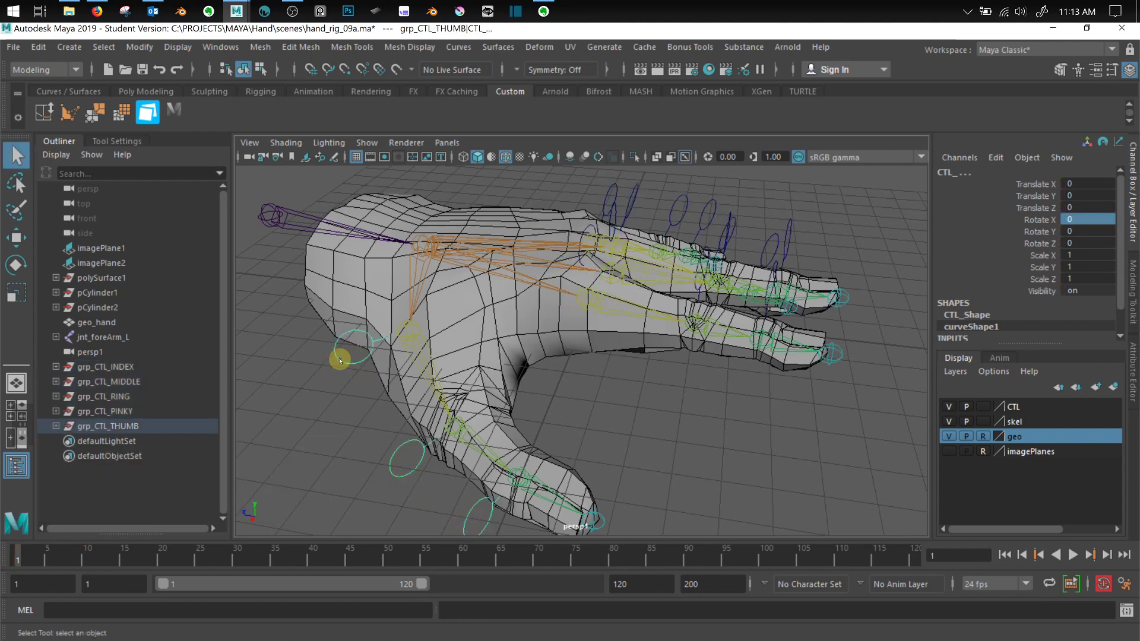
Test-curl the thumb by rotating its controls about 46 degrees in Rotate X, and reset Rotate X to 0
key(e)
drag(374, 364, 432, 359)
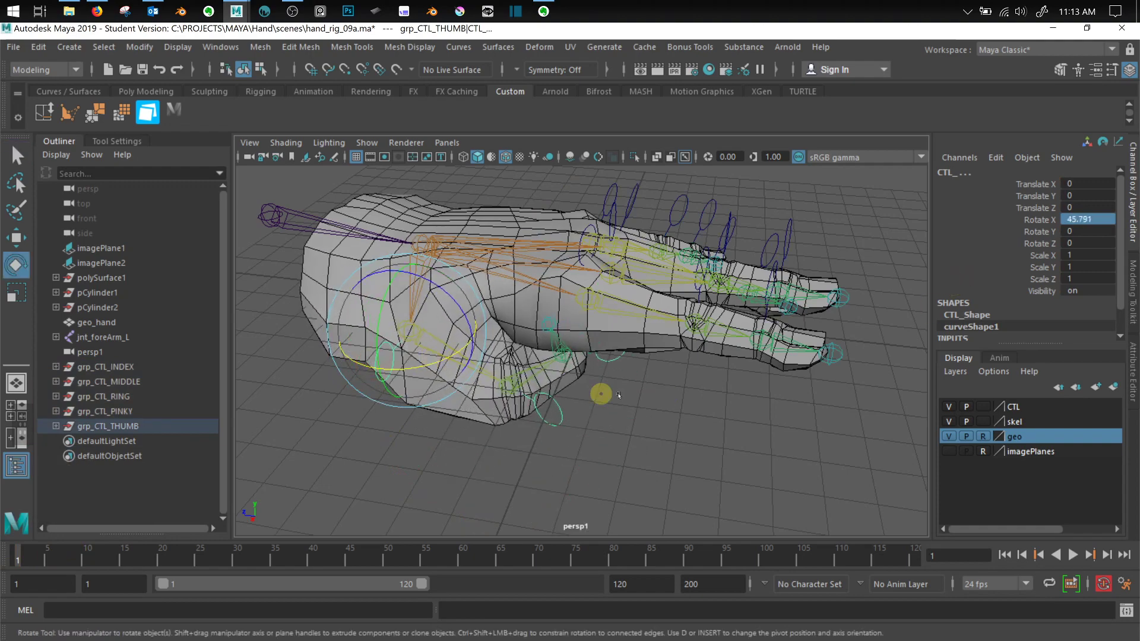
alt+drag(603, 394, 501, 279)
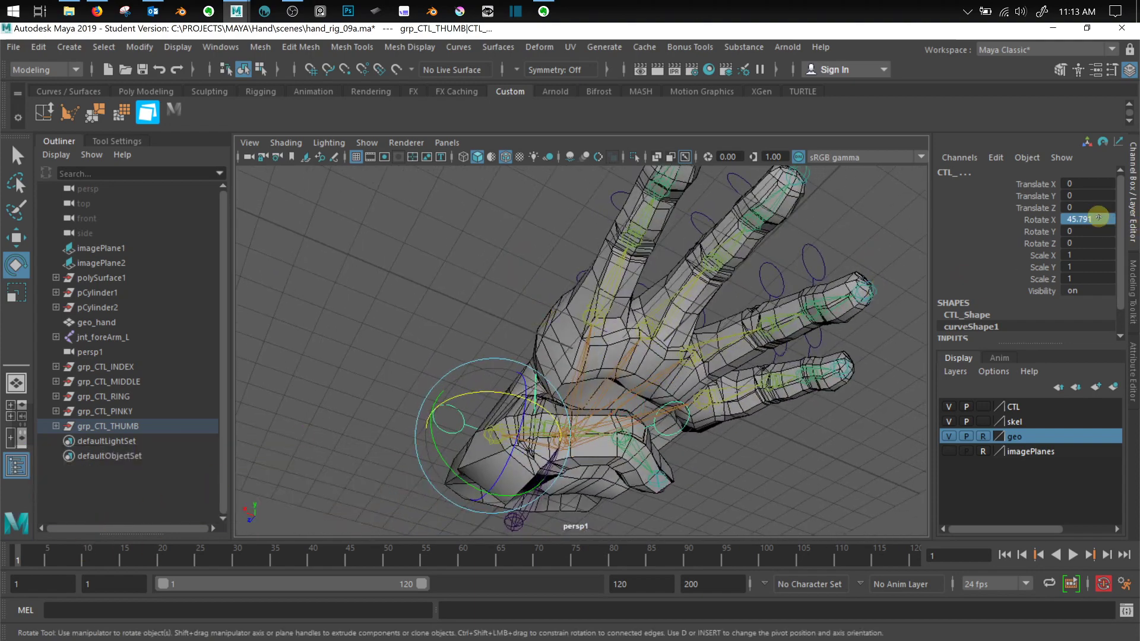
text(0)
key(Return)
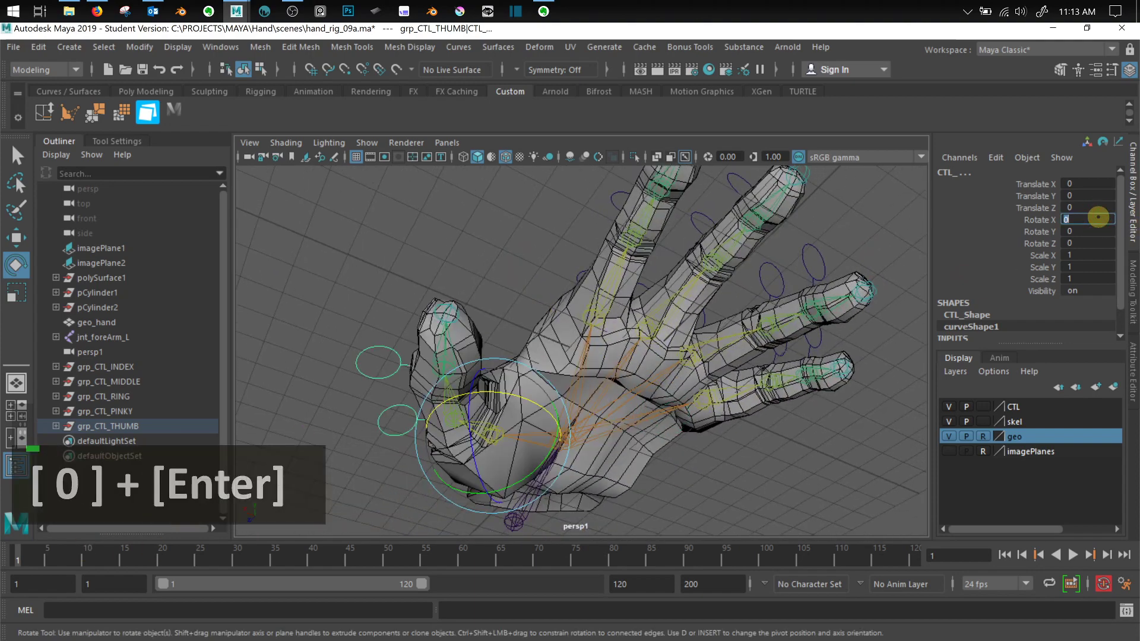
Set a keyframe at frame 1 on the selected thumb controls in the open pose
alt+click(394, 307)
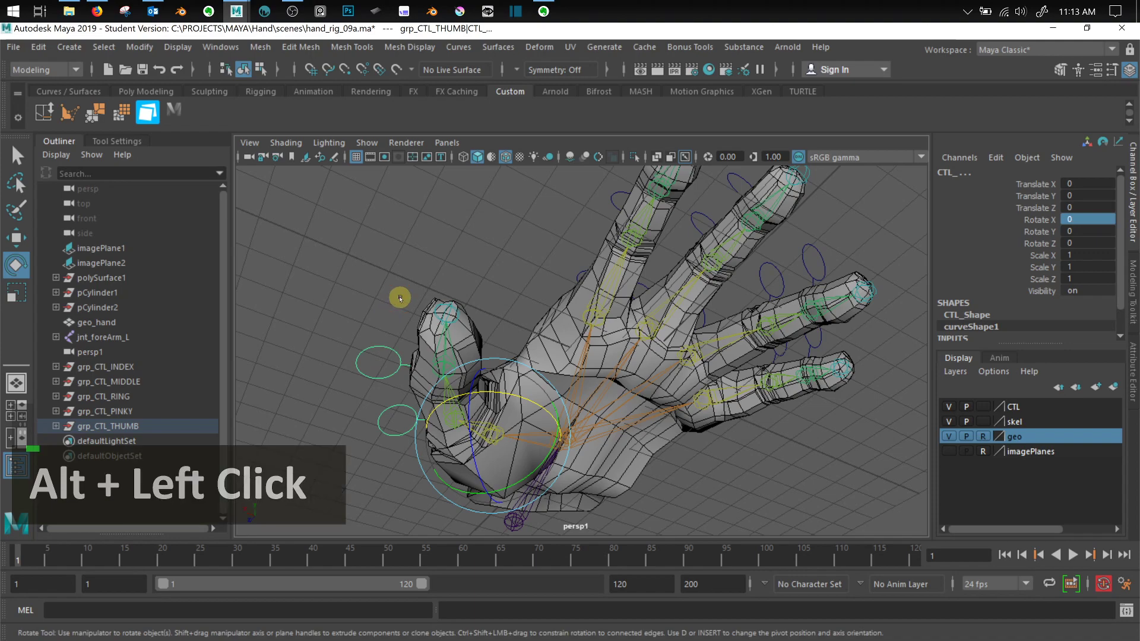
alt+middle_drag(439, 351, 511, 344)
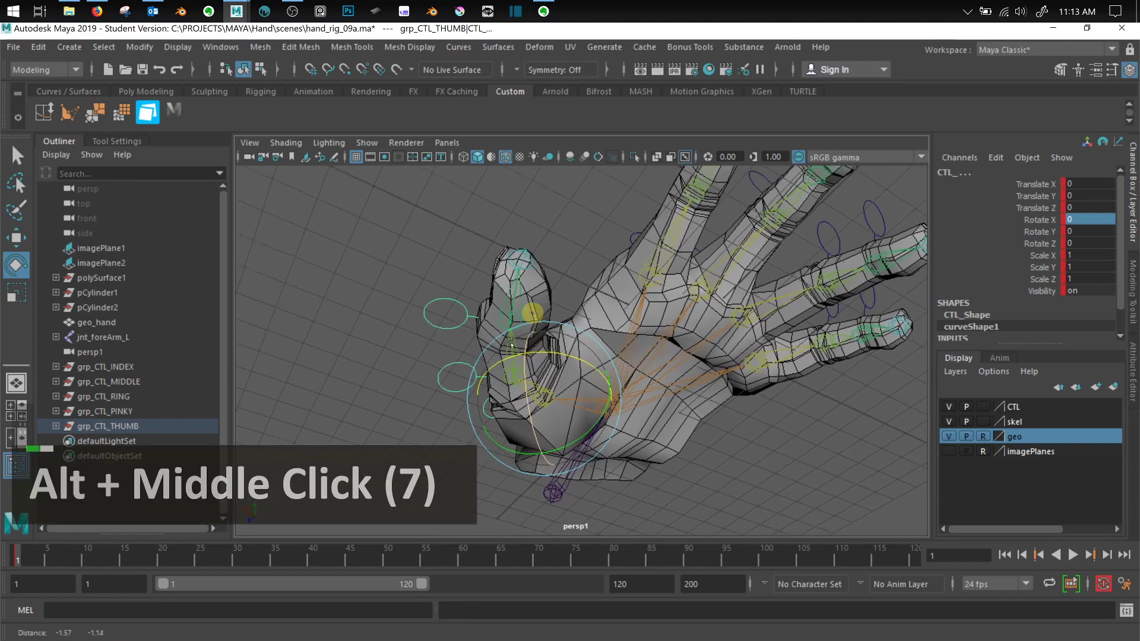
alt+drag(511, 344, 503, 356)
At frame 10, curl the thumb into the fist by setting its controls' Rotate X to 45
click(91, 562)
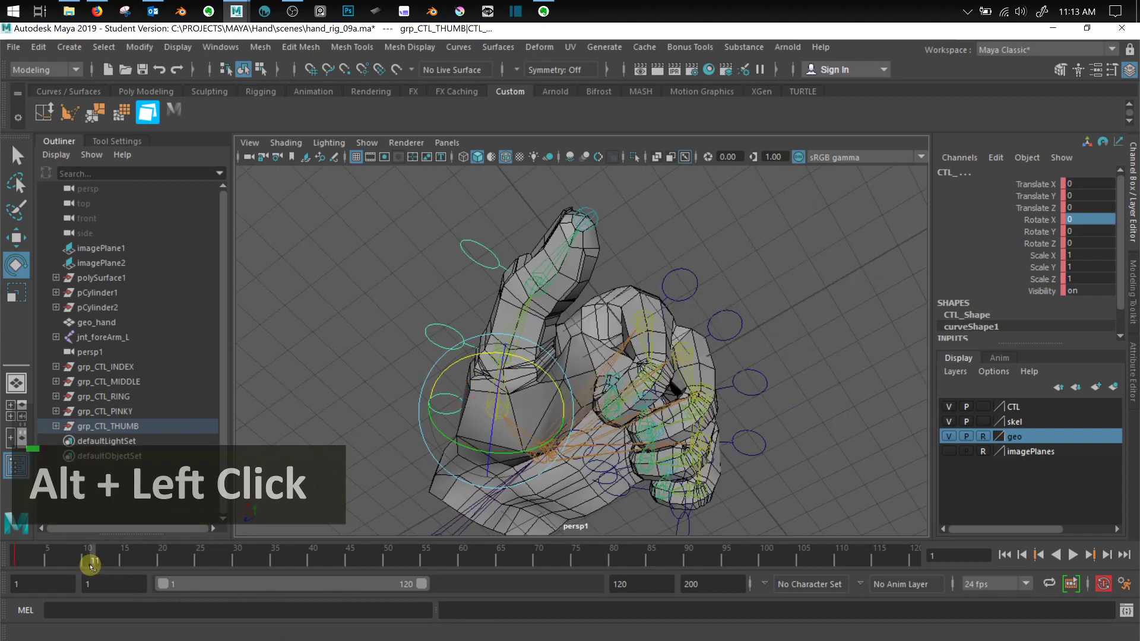
click(88, 561)
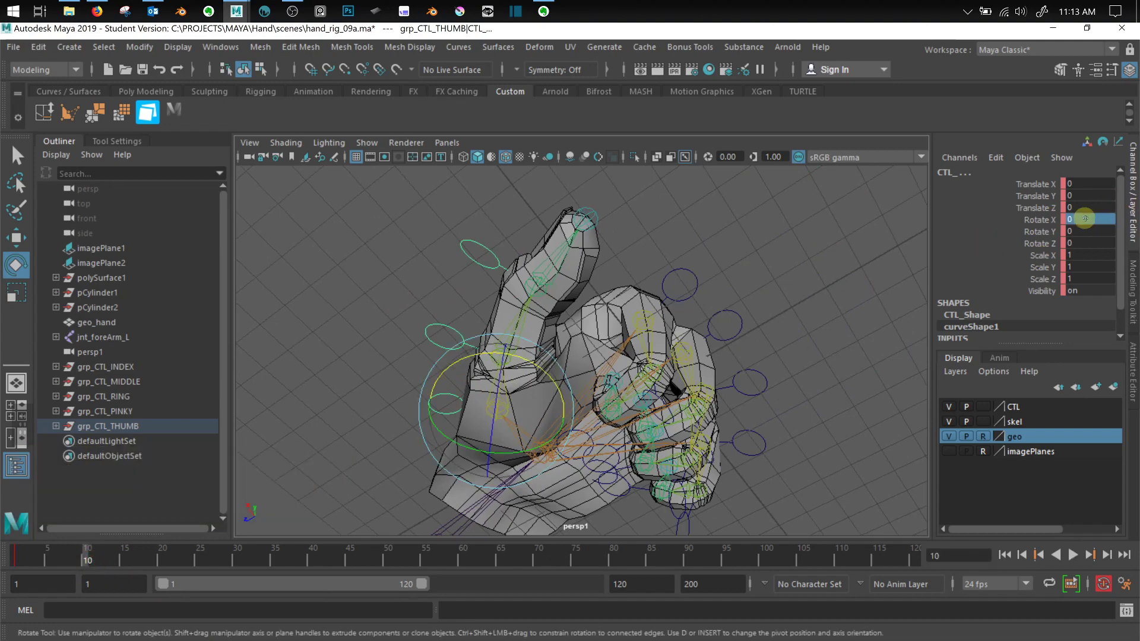
text(45)
key(Return)
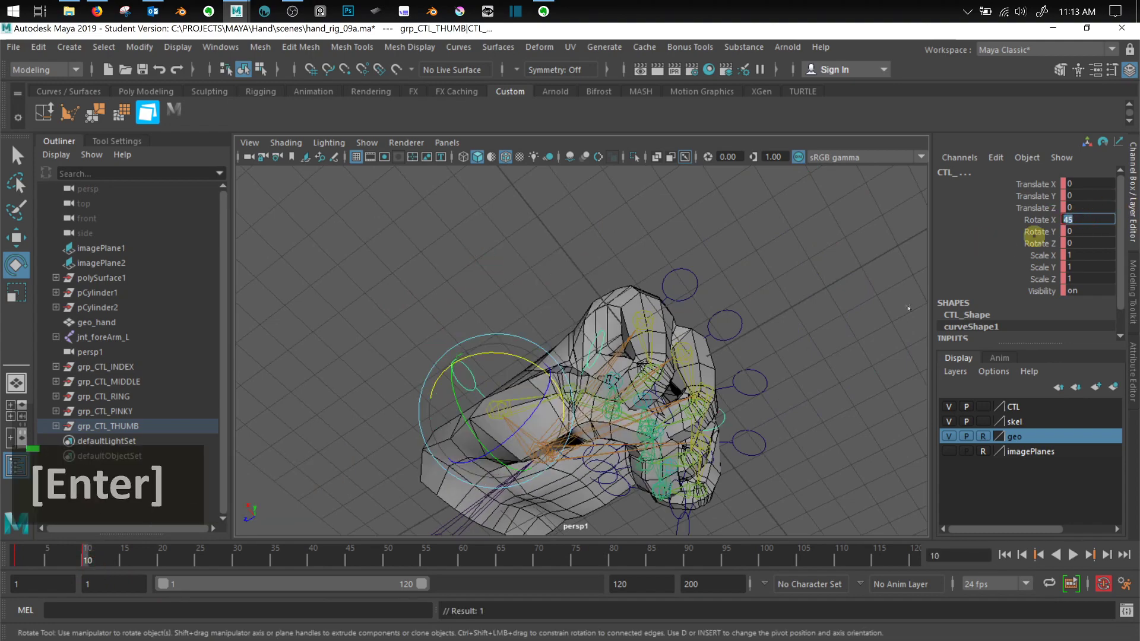
Scrub between frames 1 and 10 and check the full open-to-fist motion from several angles
alt+drag(908, 308, 760, 305)
drag(80, 552, 17, 558)
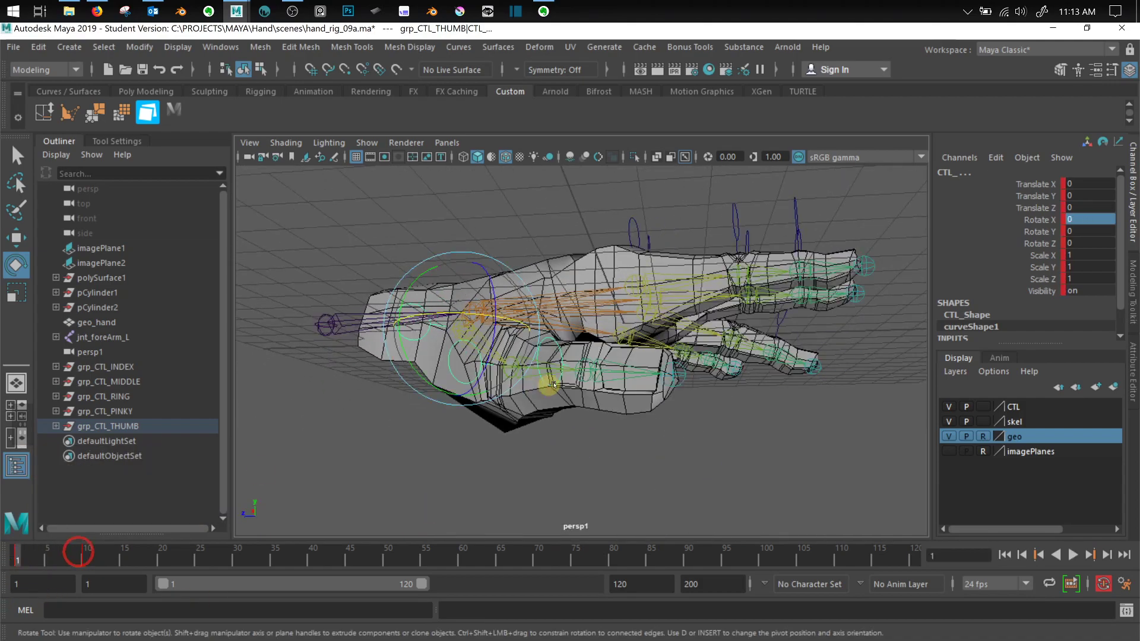
alt+middle_drag(554, 384, 564, 380)
alt+drag(564, 379, 701, 302)
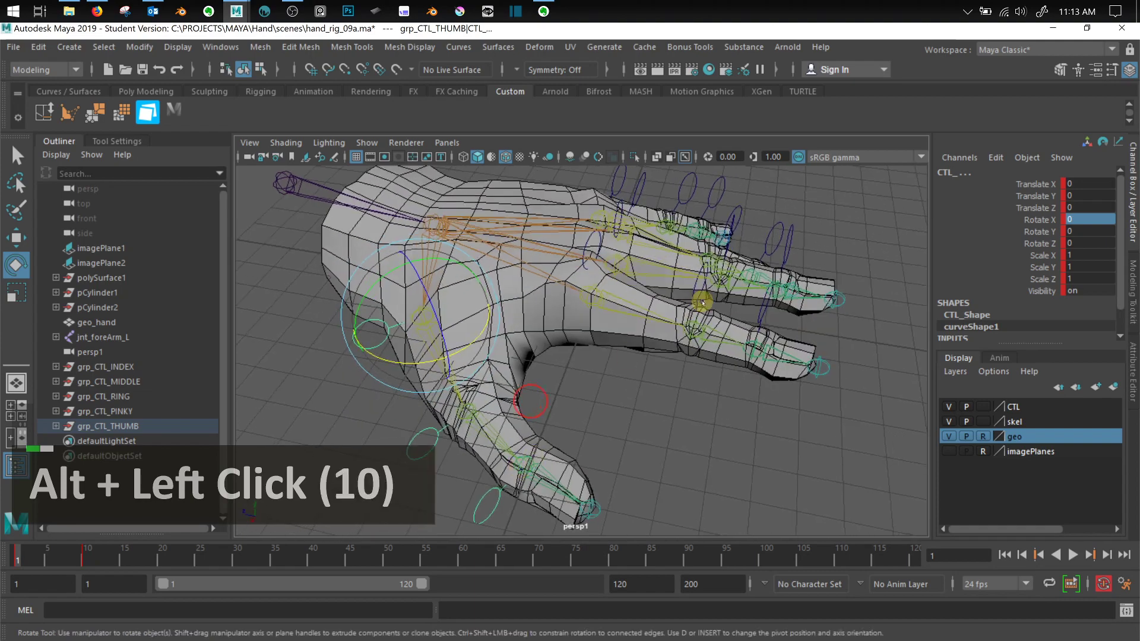
alt+scroll(702, 302, down, 2)
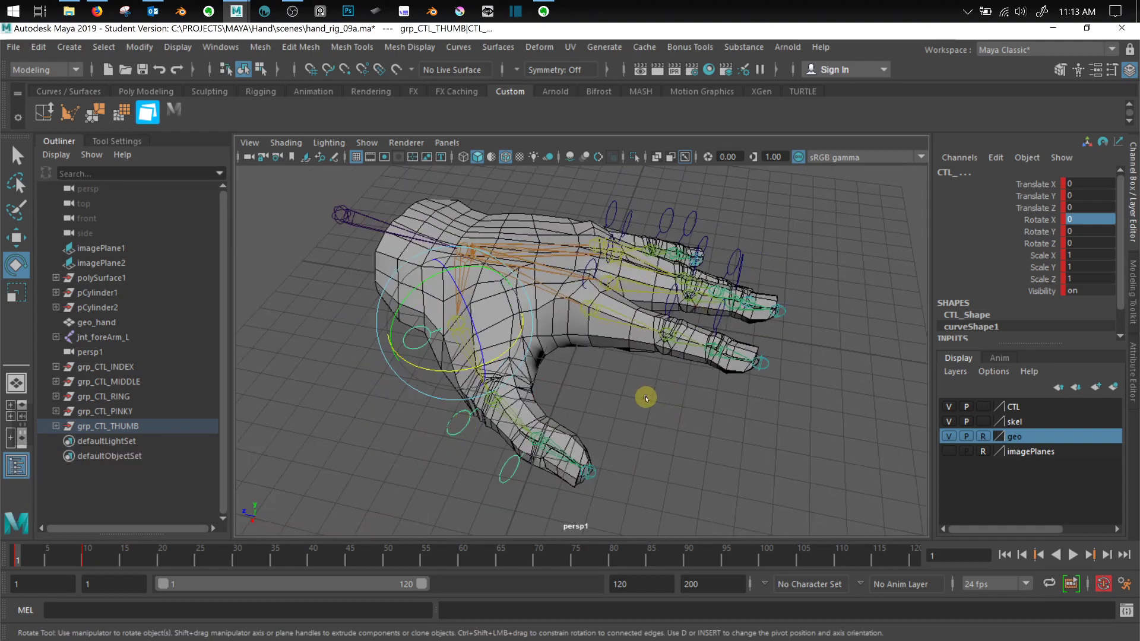
drag(79, 557, 5, 584)
Mute the Rotate X animation on the selected thumb controls and scrub the timeline to check it
right_click(1024, 219)
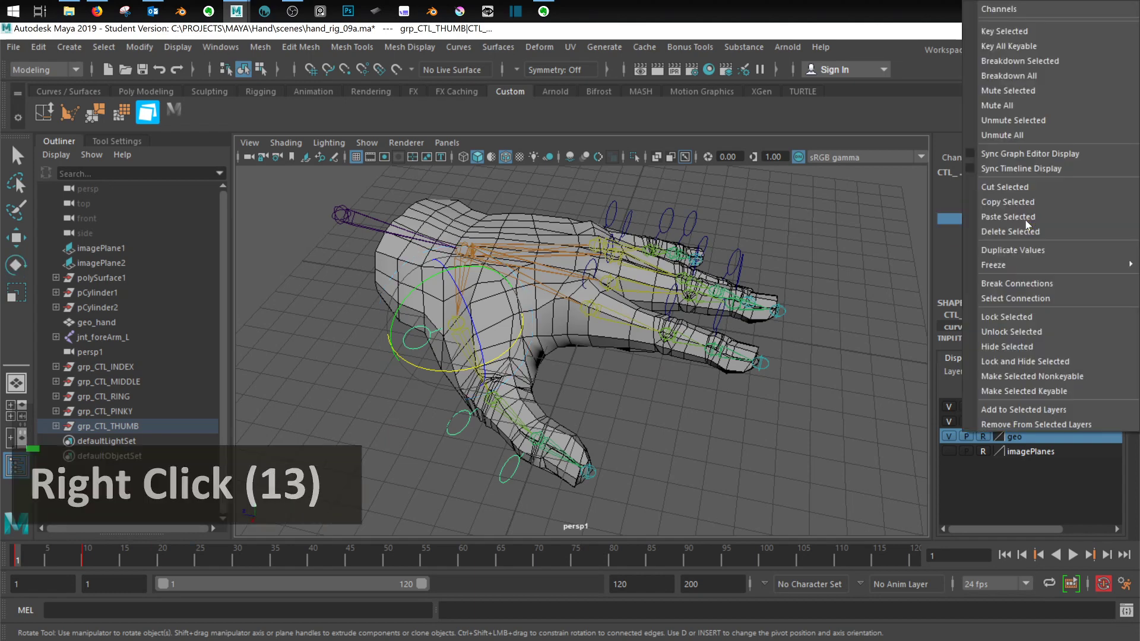
click(1034, 93)
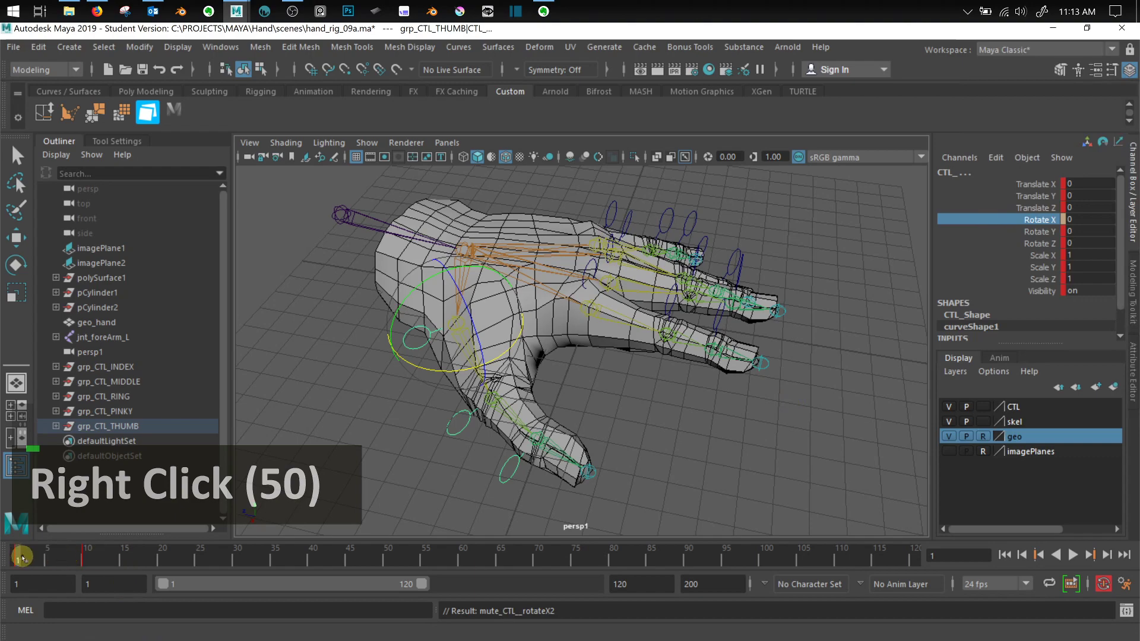
mouse_move(22, 558)
mouse_down()
mouse_move(104, 550)
mouse_move(25, 550)
mouse_move(56, 552)
mouse_move(25, 574)
mouse_move(80, 564)
mouse_move(4, 590)
mouse_move(117, 578)
mouse_move(2, 589)
mouse_move(23, 559)
mouse_up()
Deselect the thumb controls and hide the skel and geo layers so only the finger controls show
alt+right_drag(511, 380, 614, 355)
alt+middle_drag(614, 354, 696, 415)
alt+drag(697, 415, 631, 414)
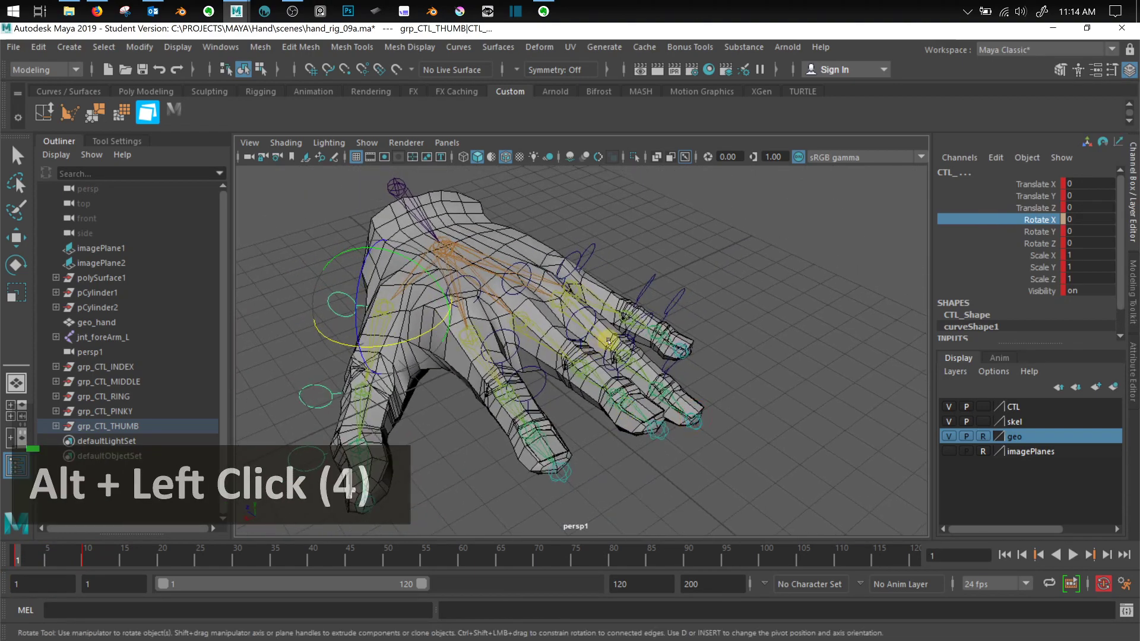
click(720, 352)
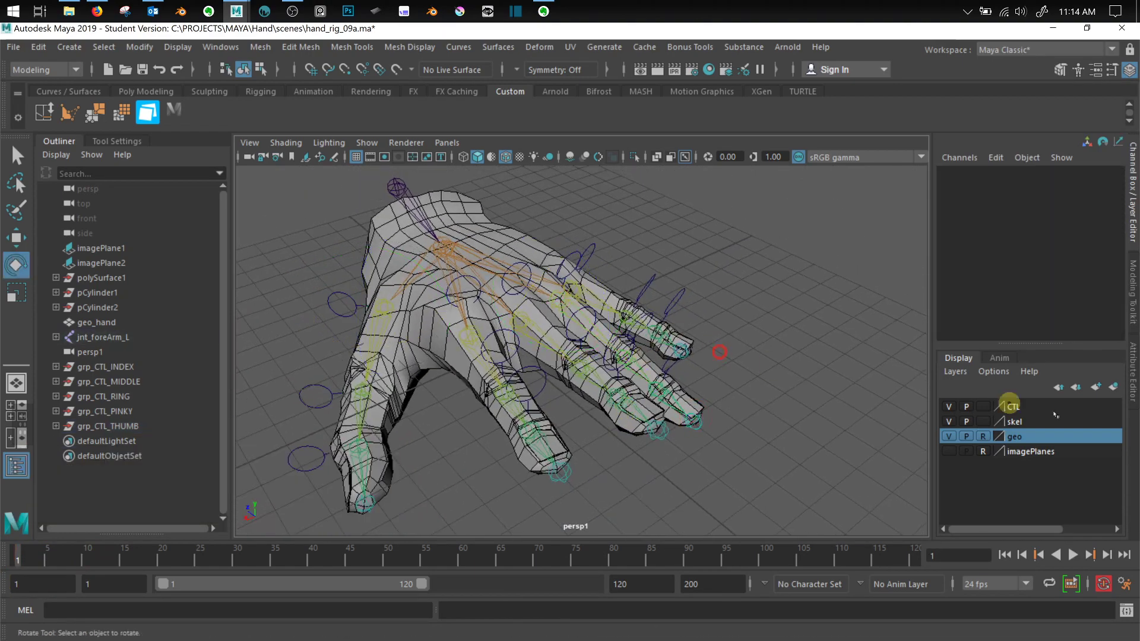
click(950, 422)
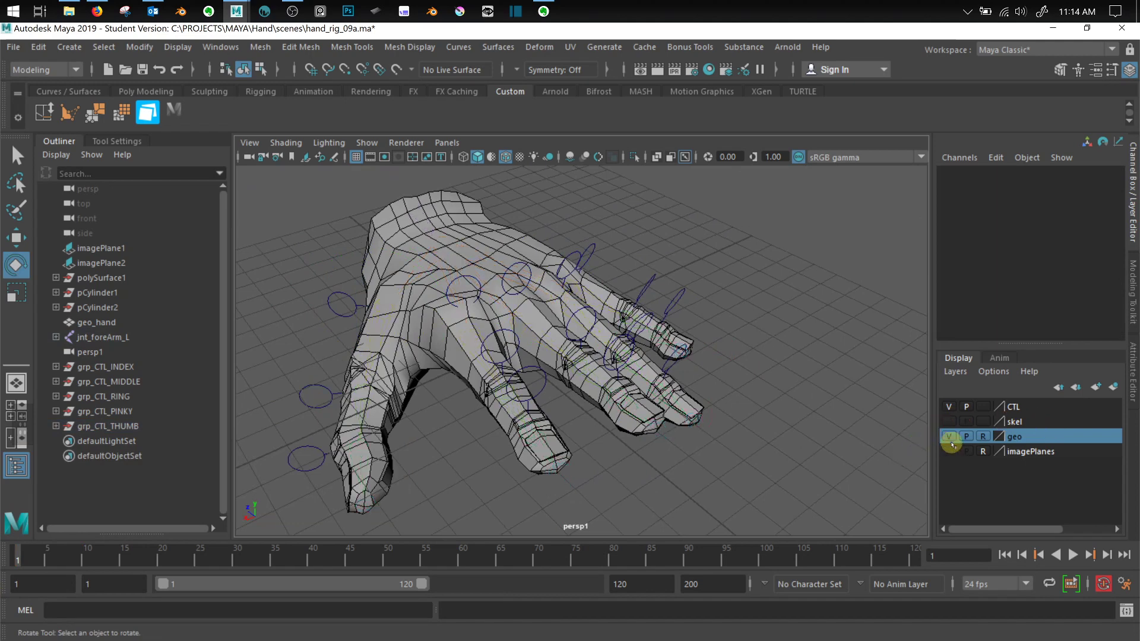
click(948, 437)
Select all middle, ring and pinky finger controls and mute their Rotate X animation
alt+drag(682, 414, 565, 226)
alt+drag(660, 376, 721, 380)
alt+middle_drag(720, 379, 775, 347)
right_drag(1023, 219, 1012, 94)
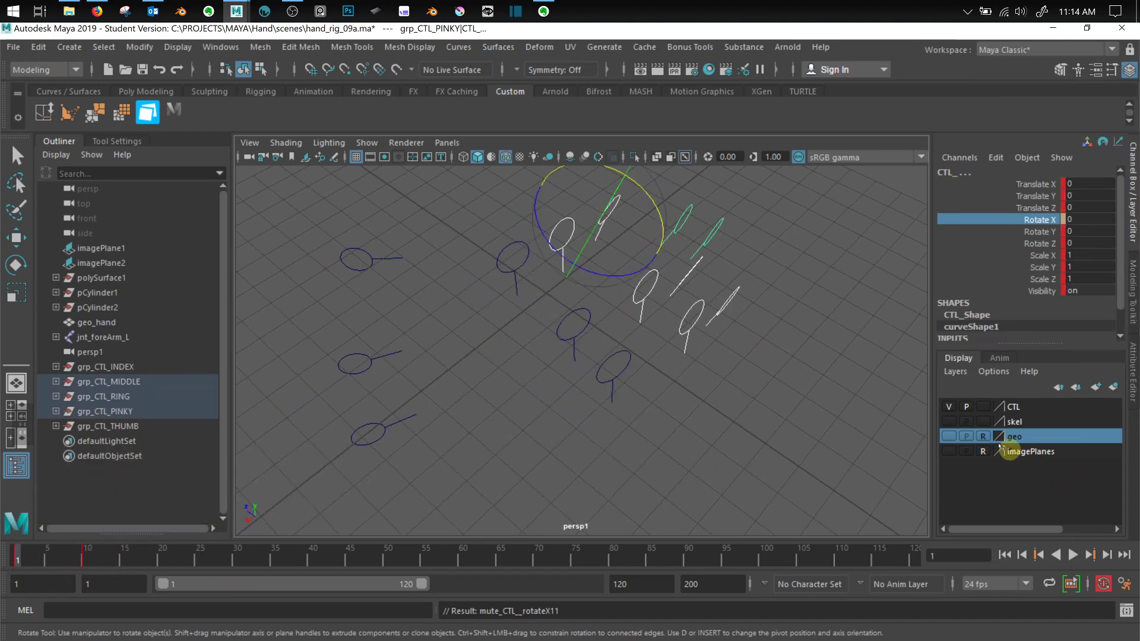
Show the skel and geo layers again
click(948, 422)
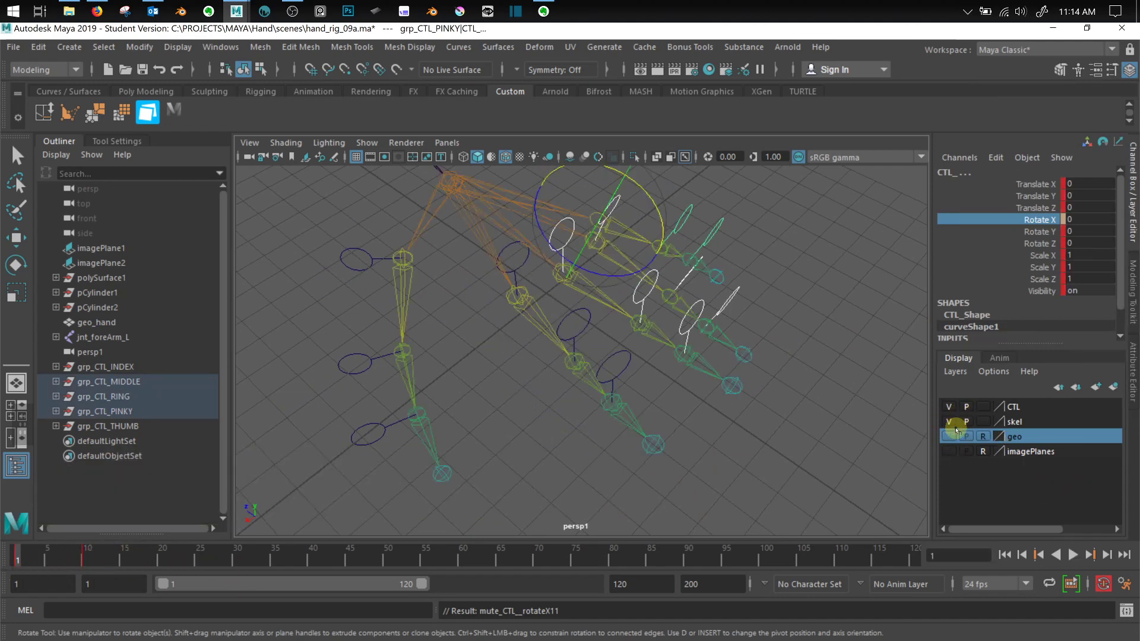
click(948, 436)
alt+drag(656, 447, 266, 565)
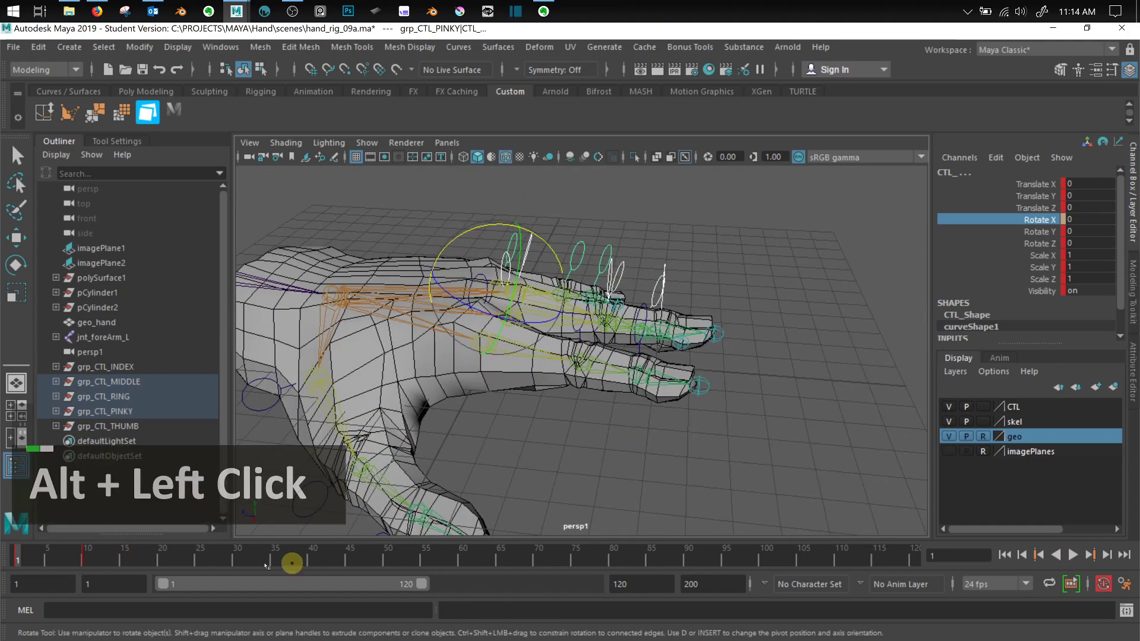
Scrub to frame 7 so only the index finger curls, and inspect the deformation at the middle finger's base
drag(63, 558, 84, 585)
click(534, 356)
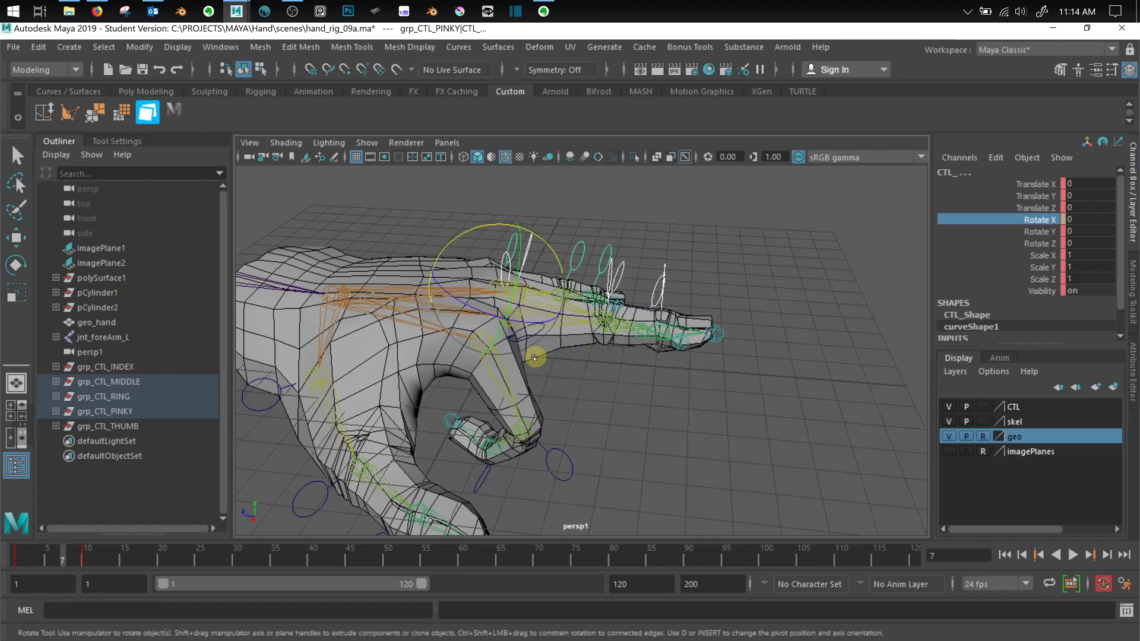
alt+drag(625, 338, 640, 348)
scroll(639, 348, up, 3)
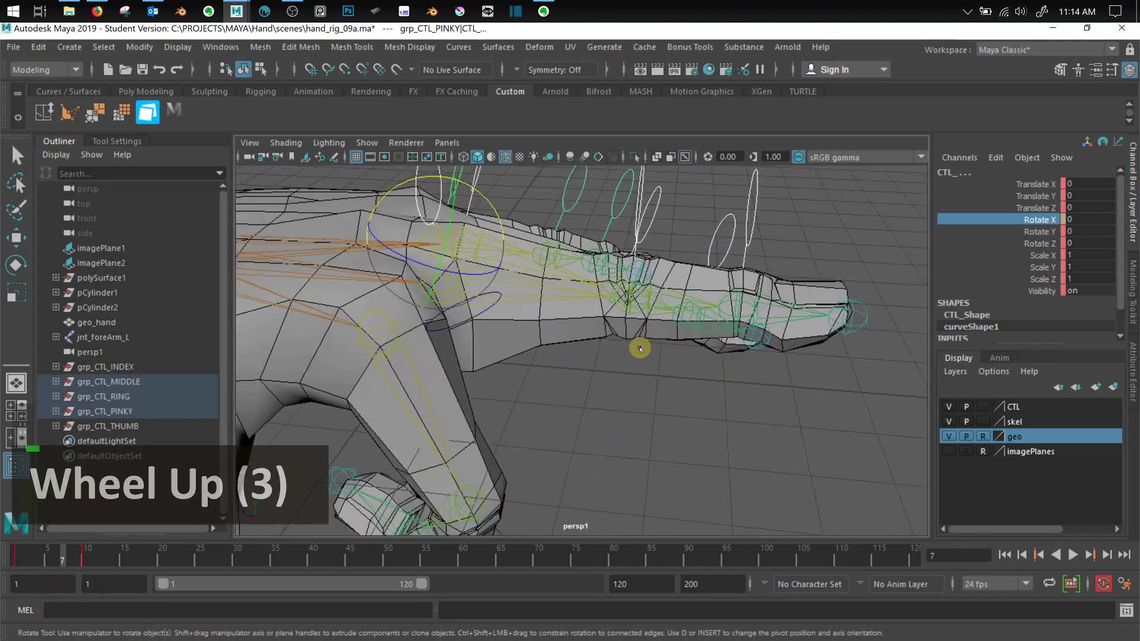
right_drag(561, 319, 535, 322)
right_click(532, 341)
right_click(533, 343)
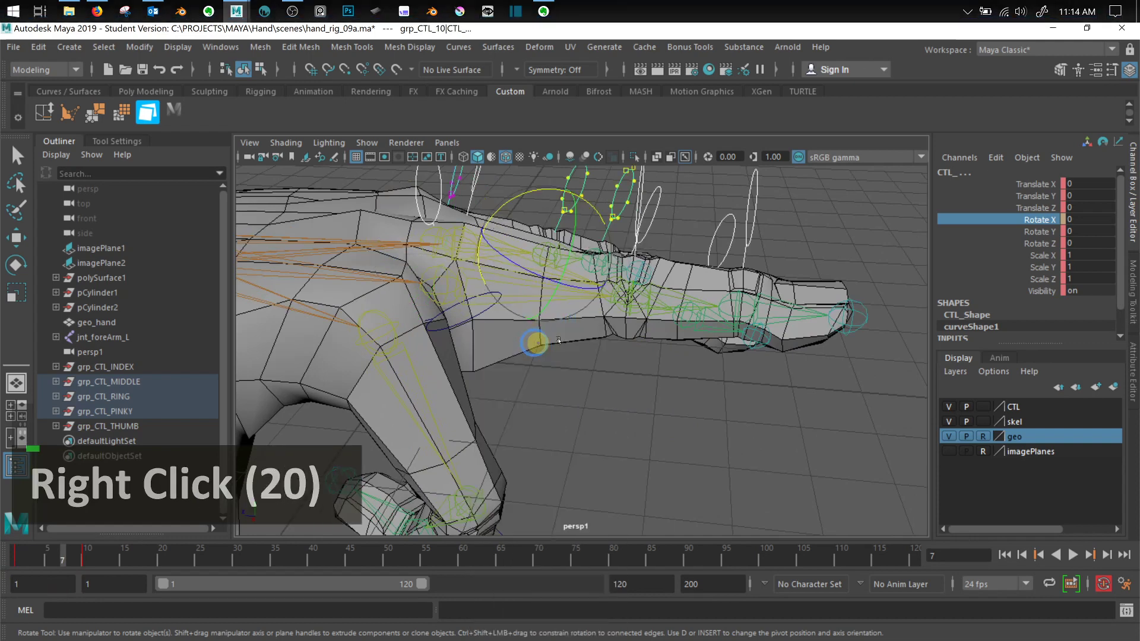
key(w)
click(657, 377)
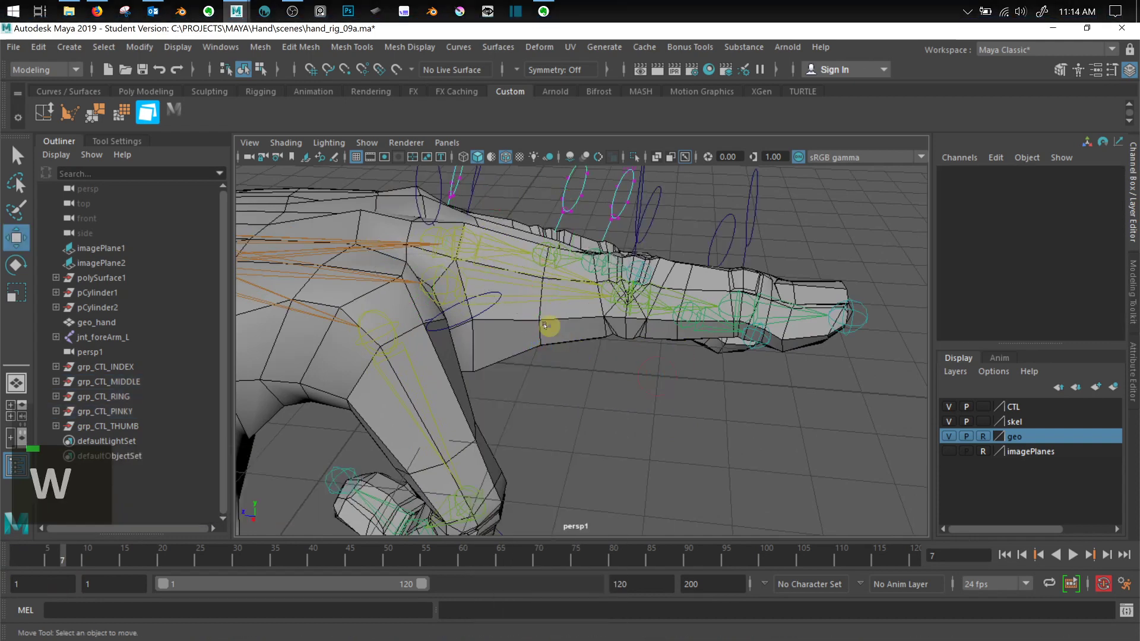
right_drag(544, 324, 548, 327)
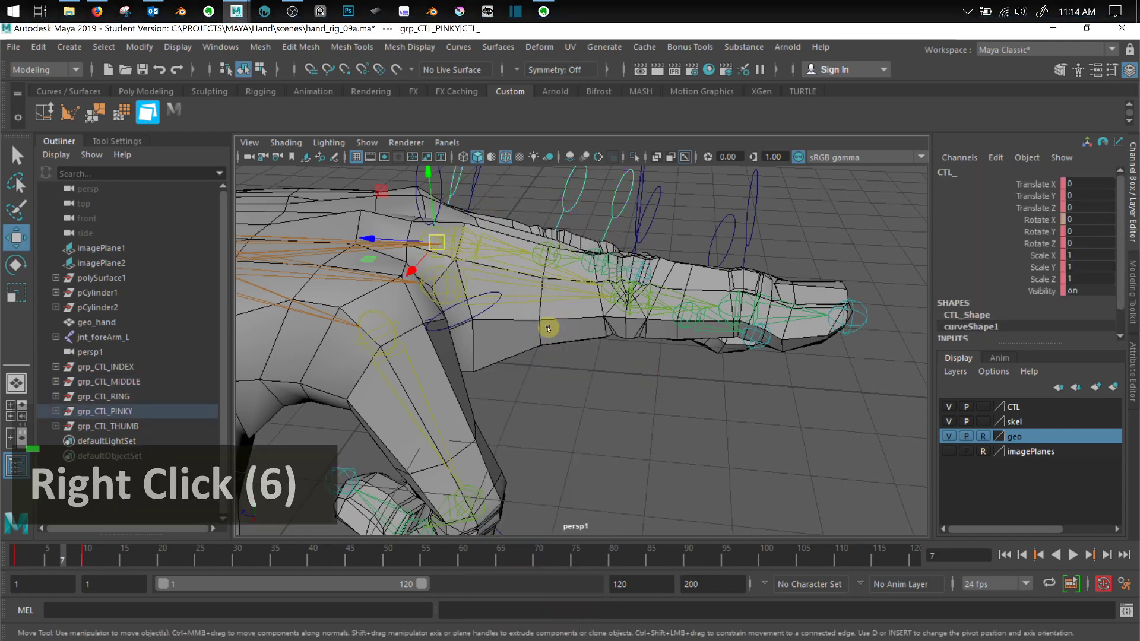
Make the geo layer selectable, select the hand mesh, and start the Paint Skin Weights Tool on it
click(541, 330)
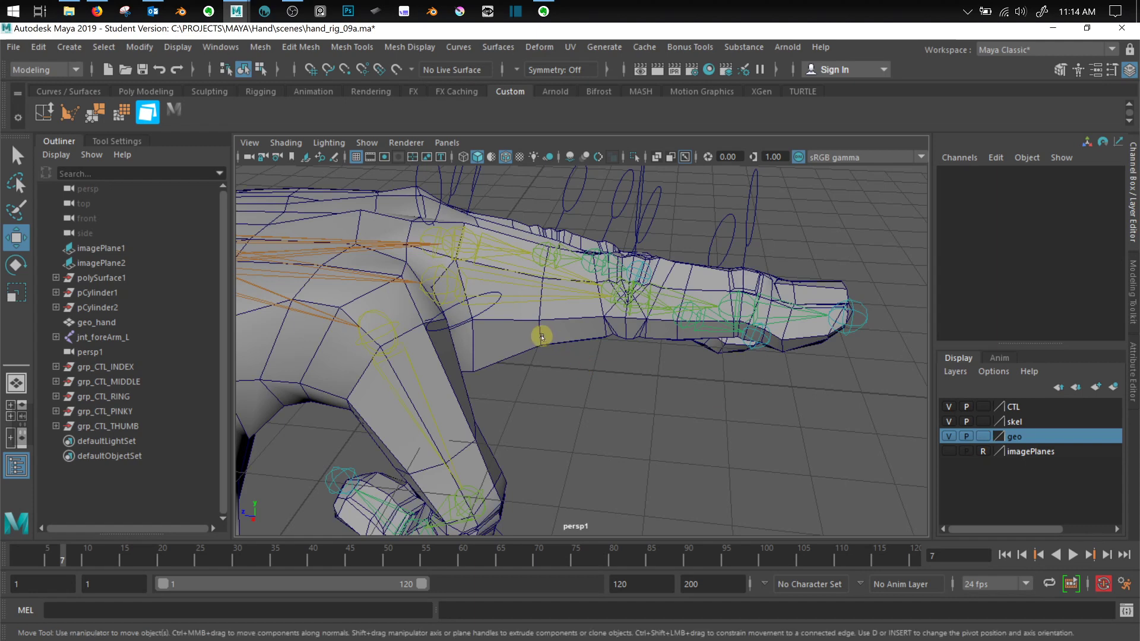
click(542, 332)
mouse_move(541, 217)
right_down()
mouse_move(510, 230)
mouse_move(450, 195)
right_up()
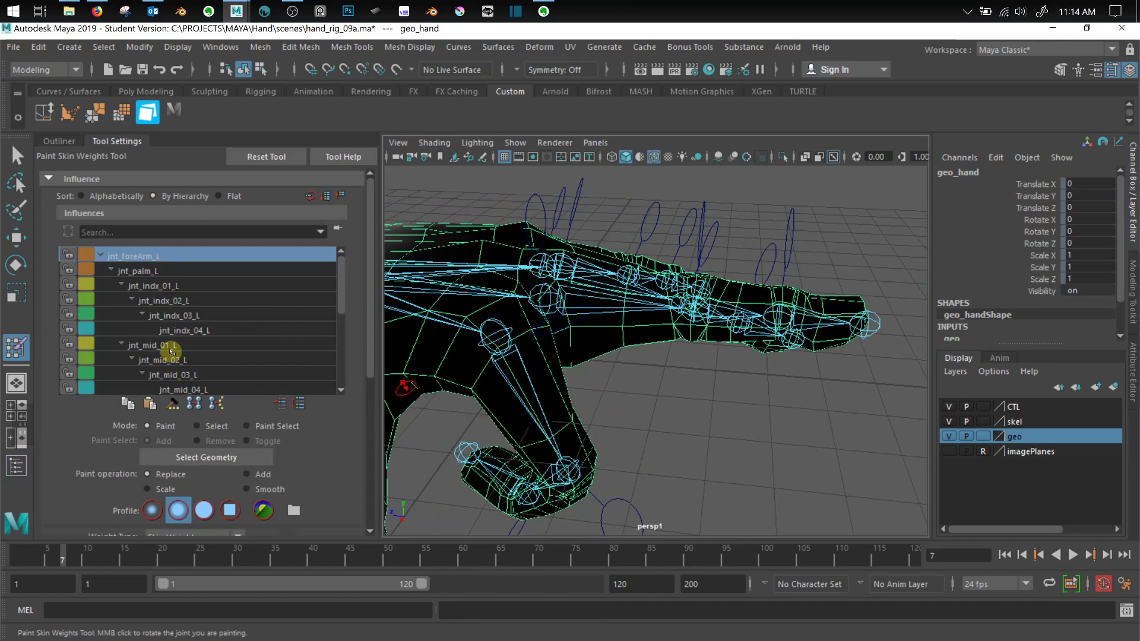
Select the jnt_indx_01_L influence to examine its weights around the base of the middle finger
scroll(178, 357, down, 4)
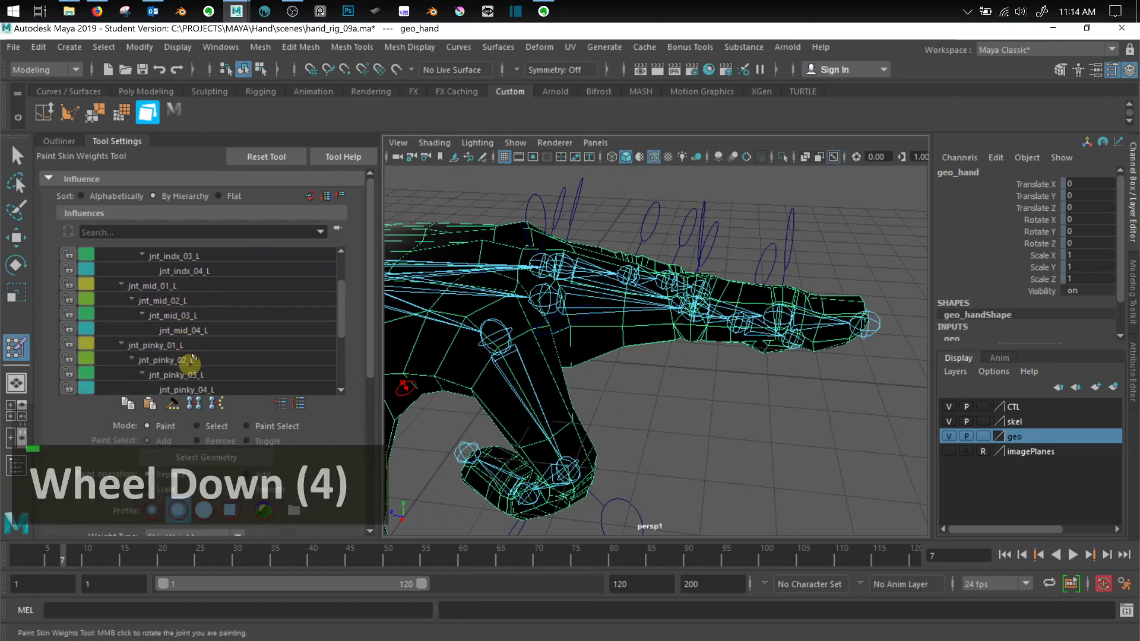
scroll(190, 351, up, 4)
click(172, 297)
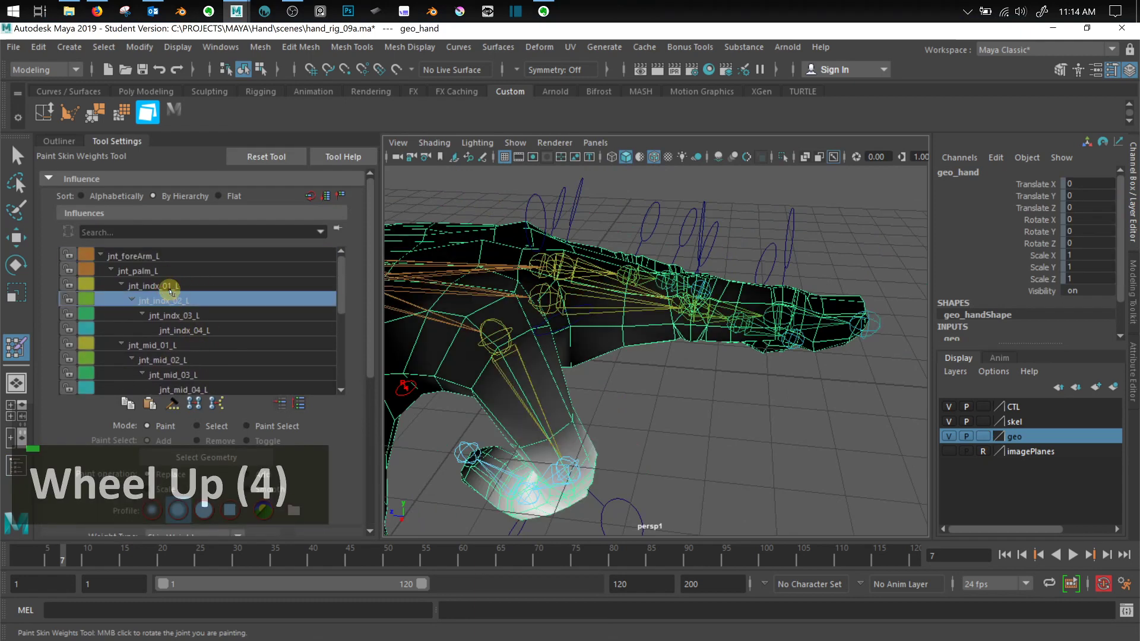
click(171, 286)
alt+drag(682, 407, 686, 410)
alt+scroll(707, 397, up, 2)
alt+middle_drag(708, 397, 698, 409)
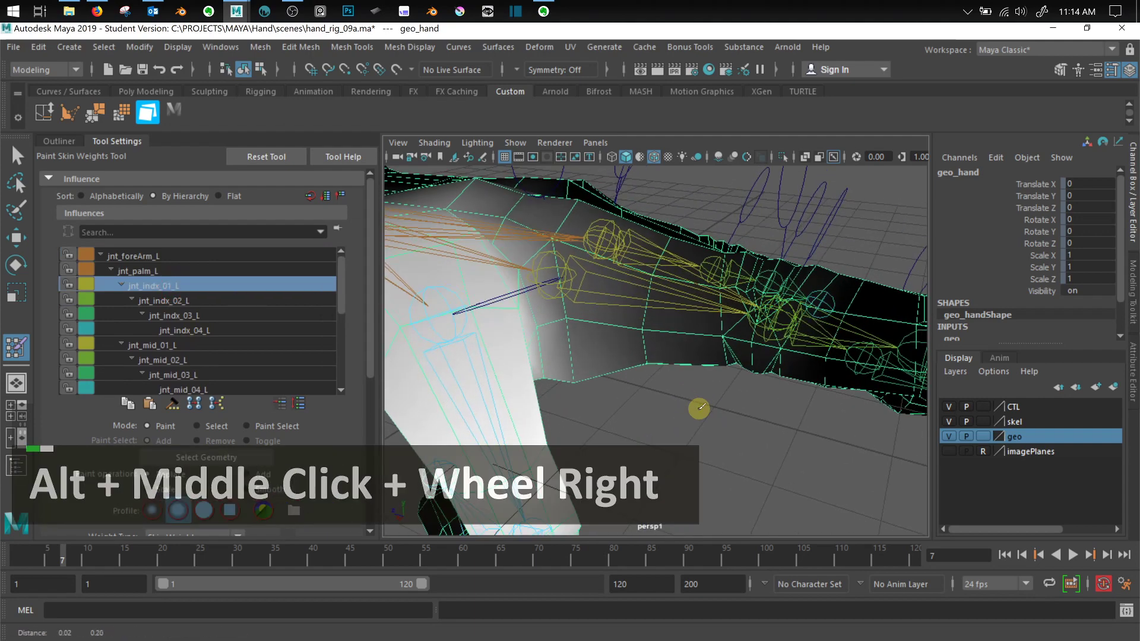
Paint the jnt_indx_01_L influence off the middle finger's base, using the Replace operation with value 0
scroll(218, 359, down, 4)
drag(368, 299, 368, 382)
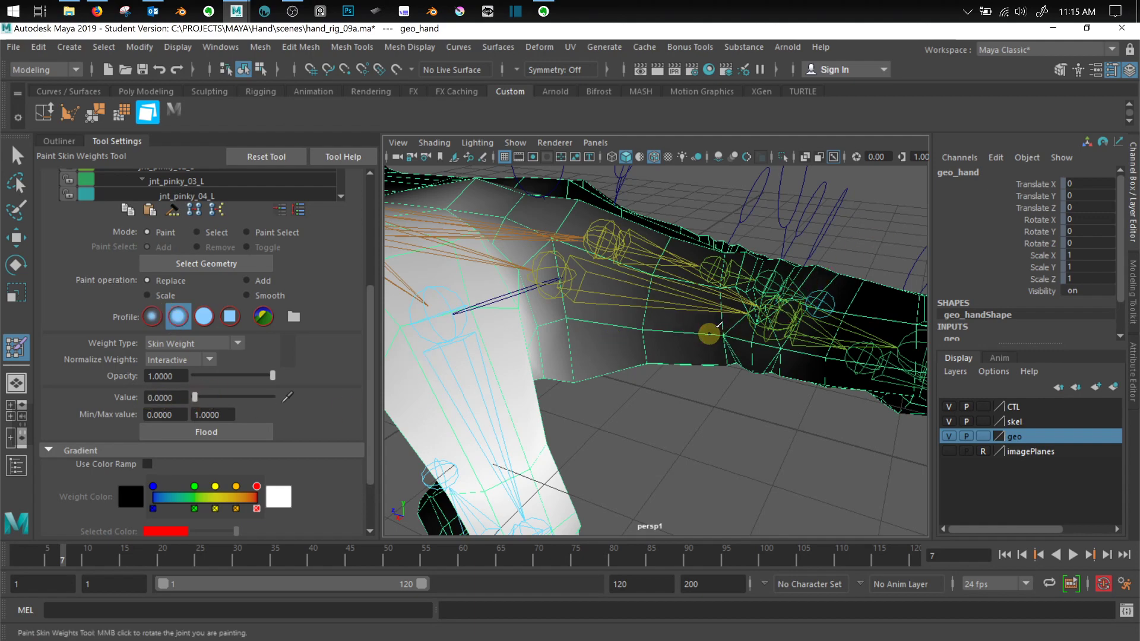
mouse_move(648, 274)
mouse_down()
mouse_move(644, 349)
mouse_move(656, 260)
mouse_move(677, 369)
mouse_move(689, 348)
mouse_up()
alt+middle_drag(689, 348, 708, 286)
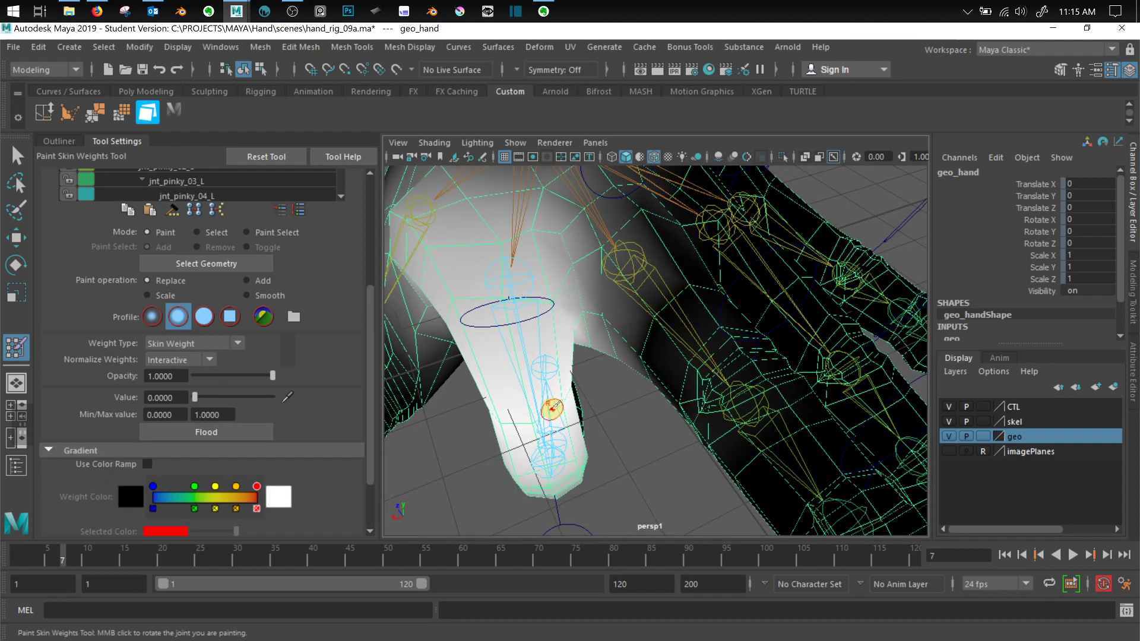
alt+middle_drag(552, 408, 642, 402)
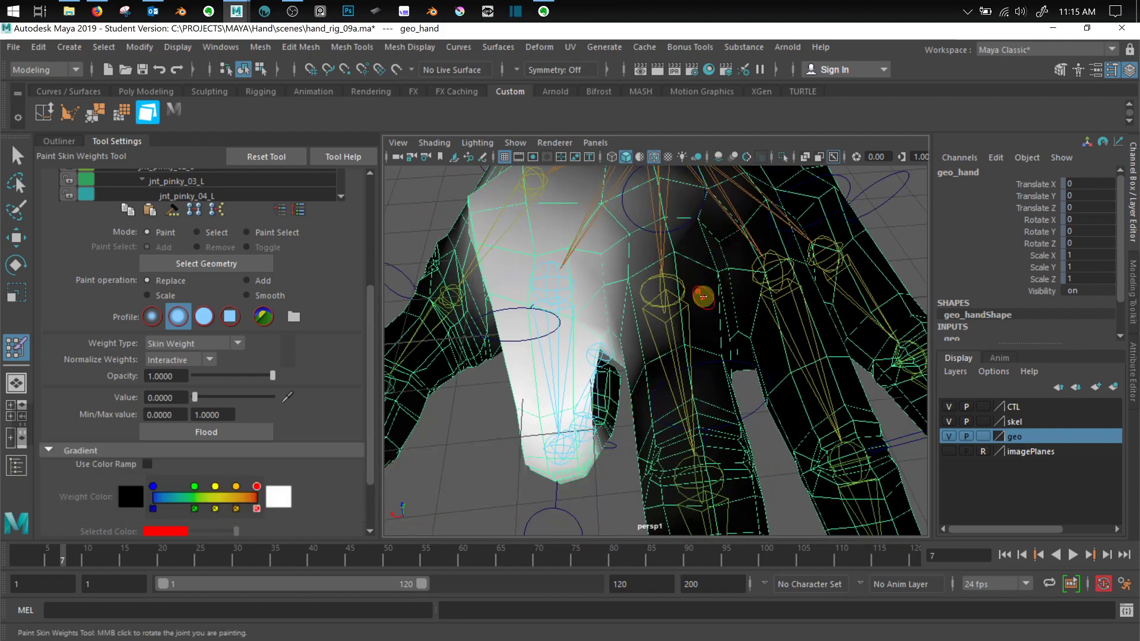
mouse_move(703, 297)
mouse_down()
mouse_move(740, 308)
mouse_move(725, 188)
mouse_move(664, 192)
mouse_up()
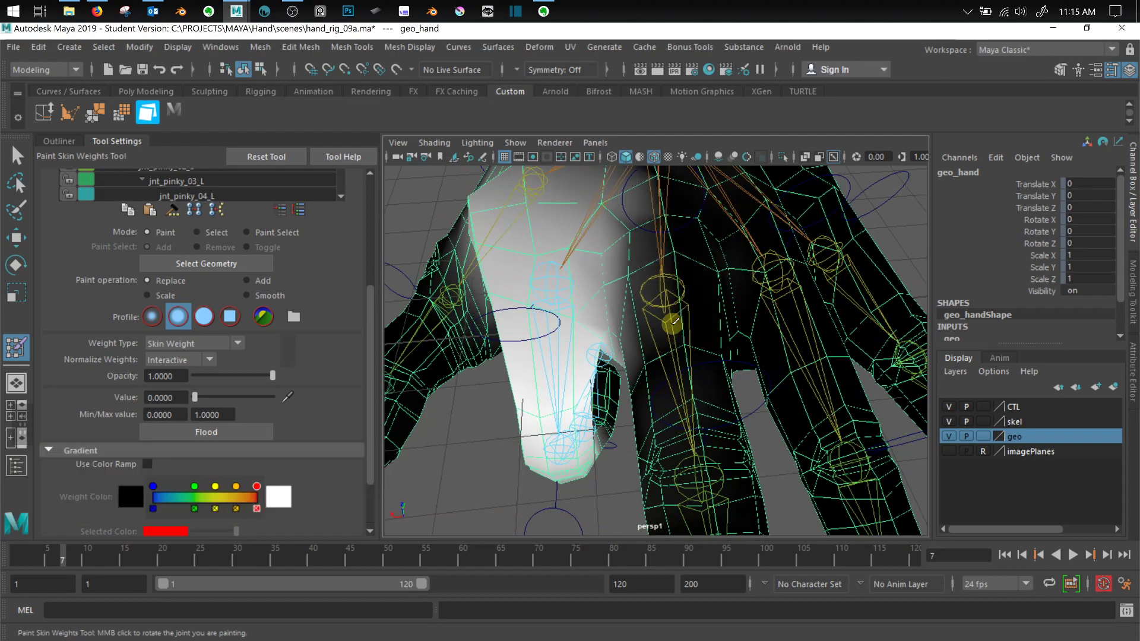
mouse_move(736, 392)
alt+mouse_down()
mouse_move(771, 318)
mouse_move(821, 372)
mouse_move(718, 380)
alt+mouse_up()
alt+middle_drag(718, 380, 669, 302)
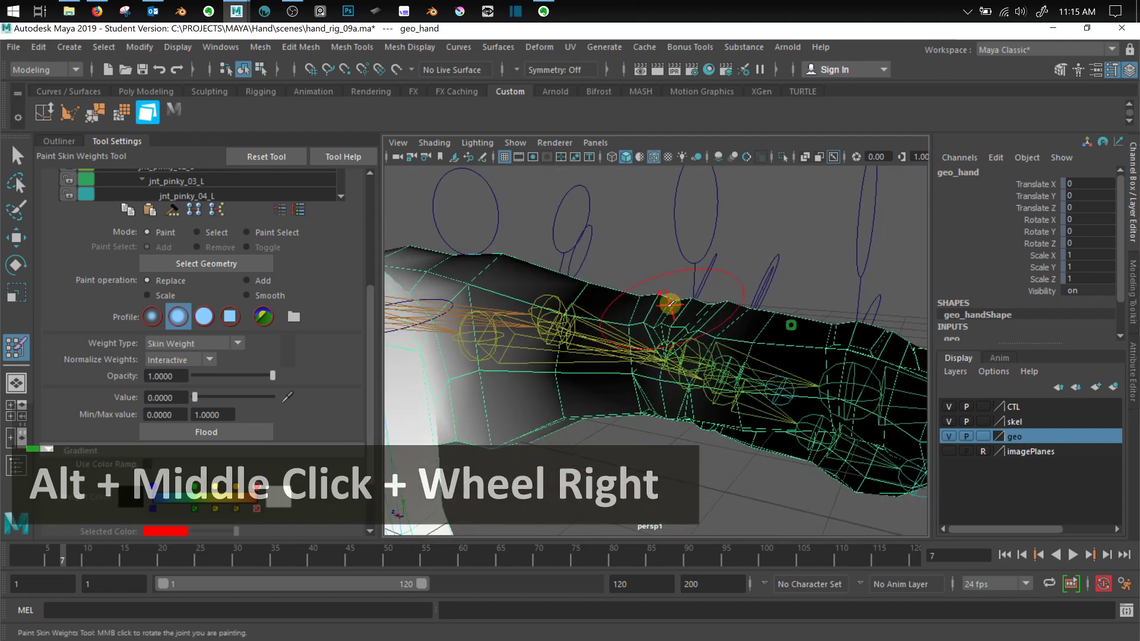
alt+drag(872, 371, 730, 301)
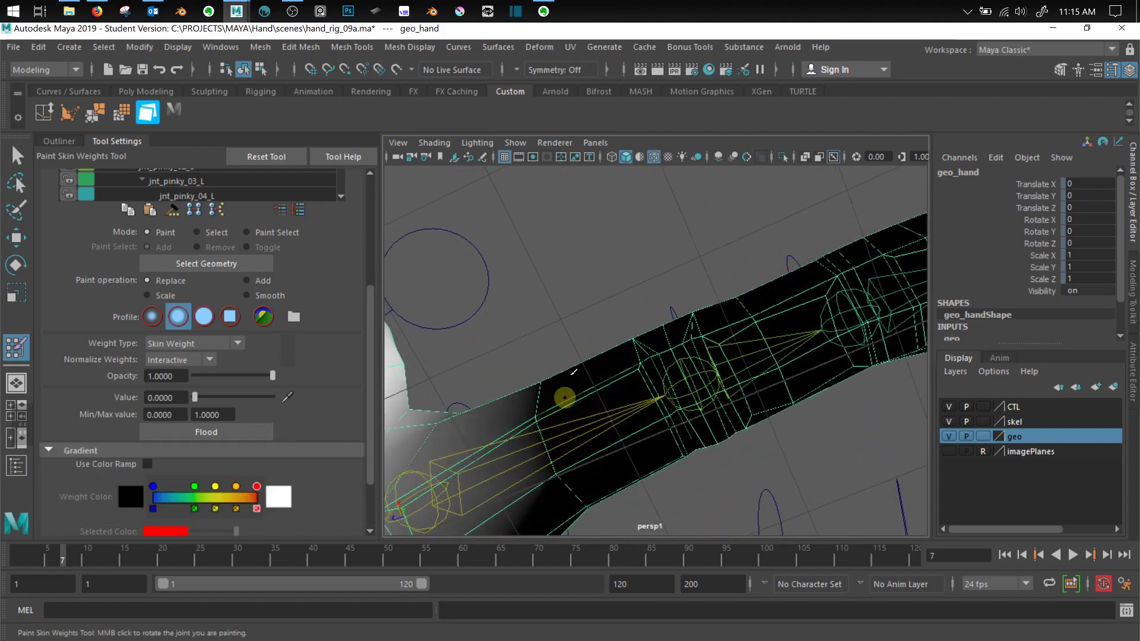
Select the jnt_indx_02_L influence, paint its weights off the middle finger, and check how they fall along the curled index finger
scroll(249, 231, up, 5)
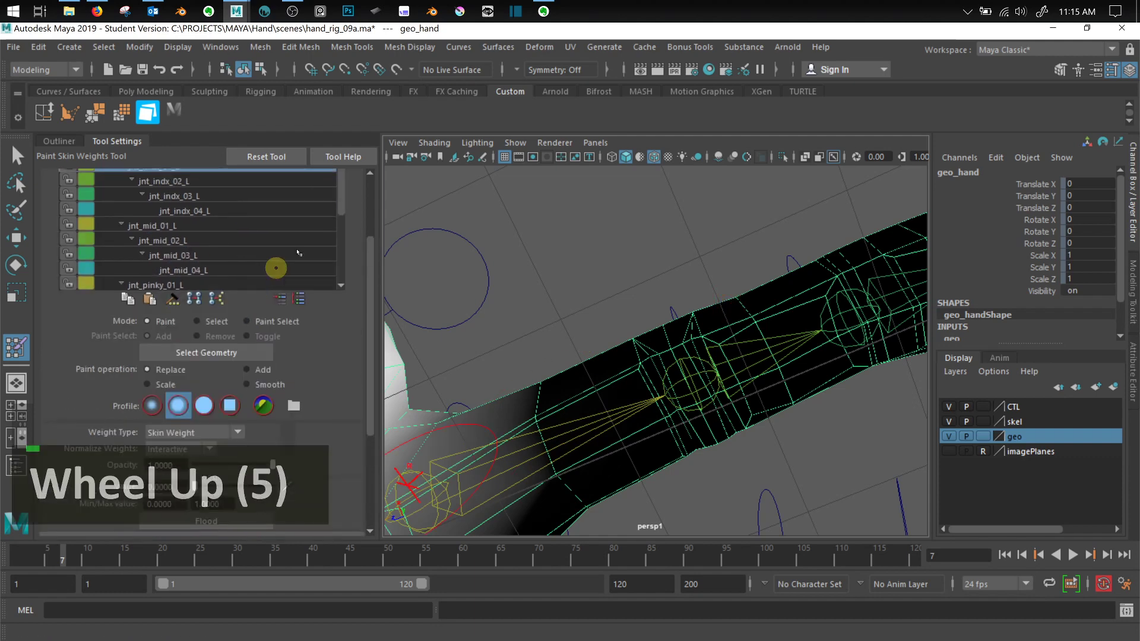
click(212, 187)
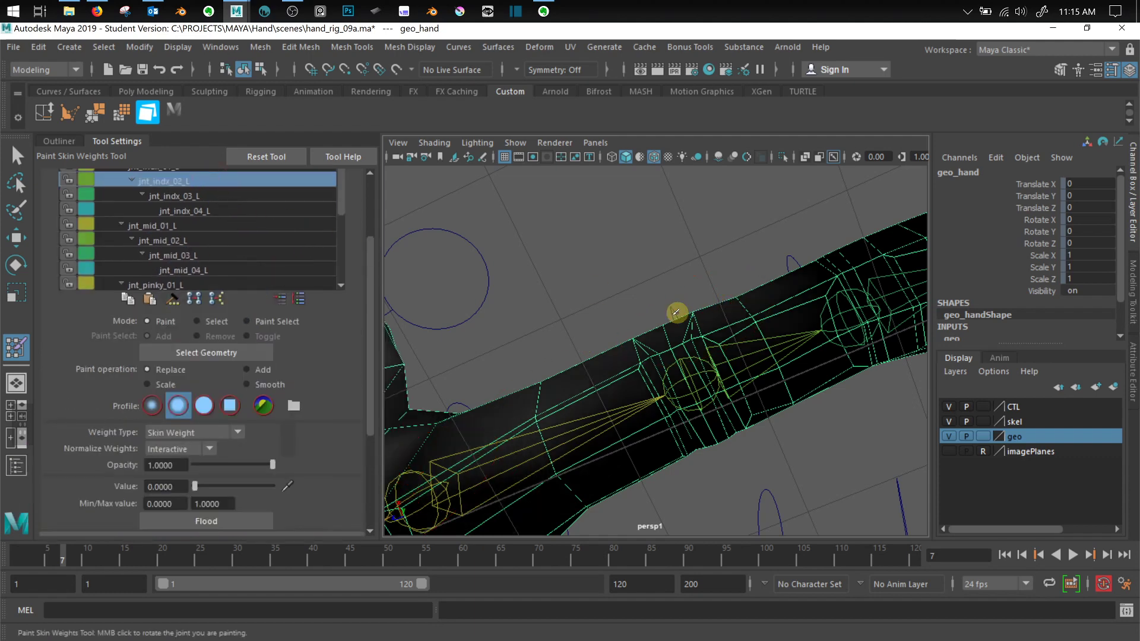
alt+drag(676, 312, 549, 406)
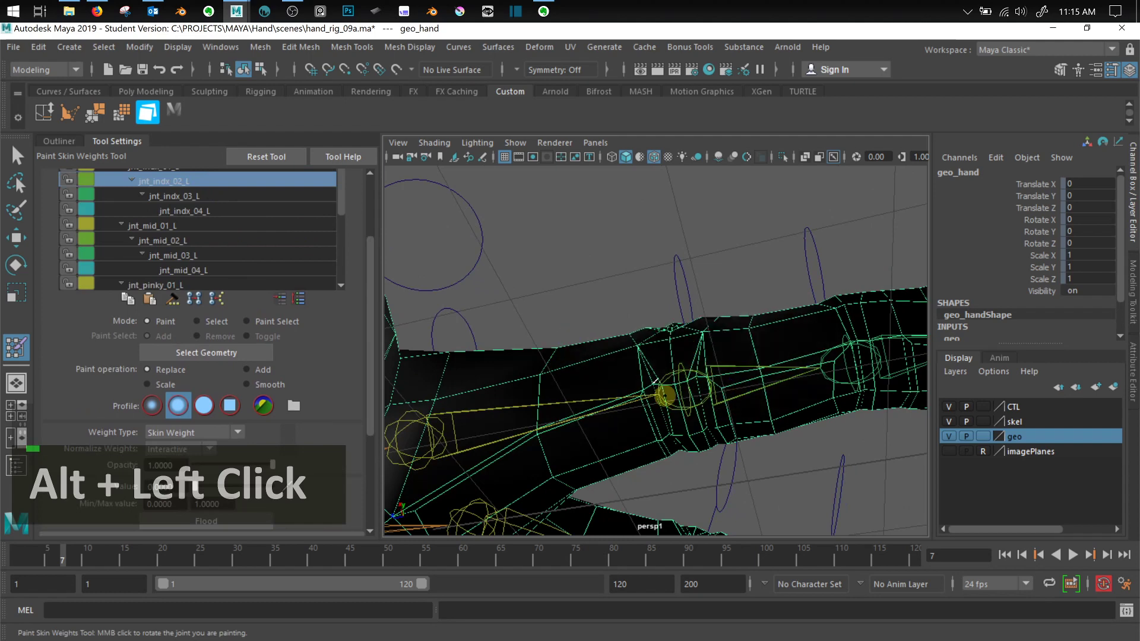
alt+drag(833, 333, 776, 412)
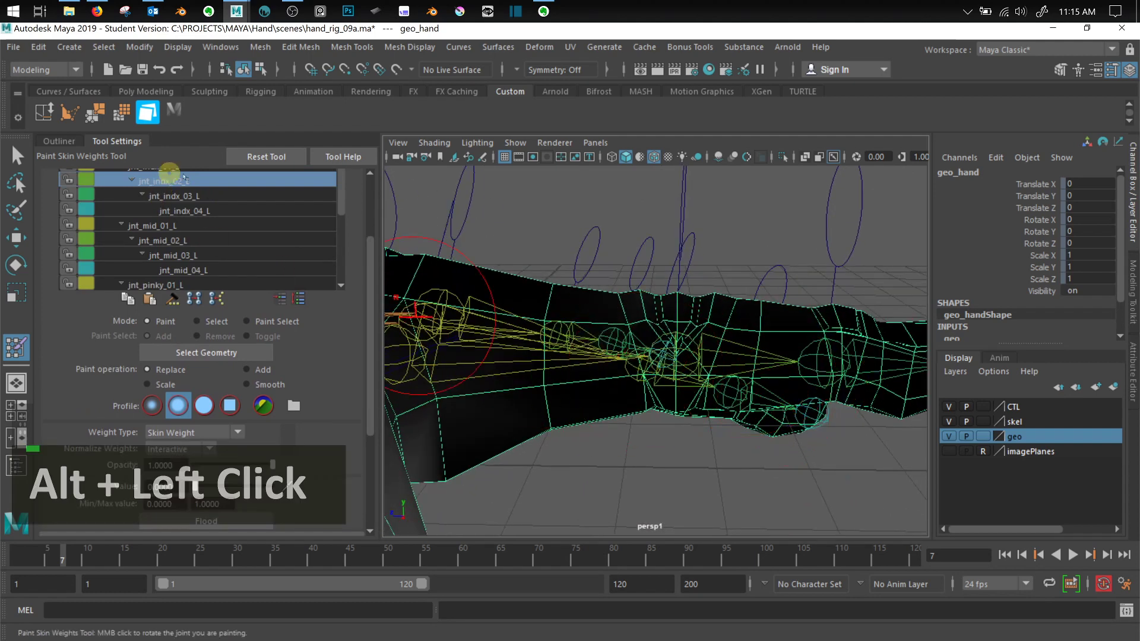
scroll(737, 356, down, 3)
alt+middle_drag(745, 405, 804, 225)
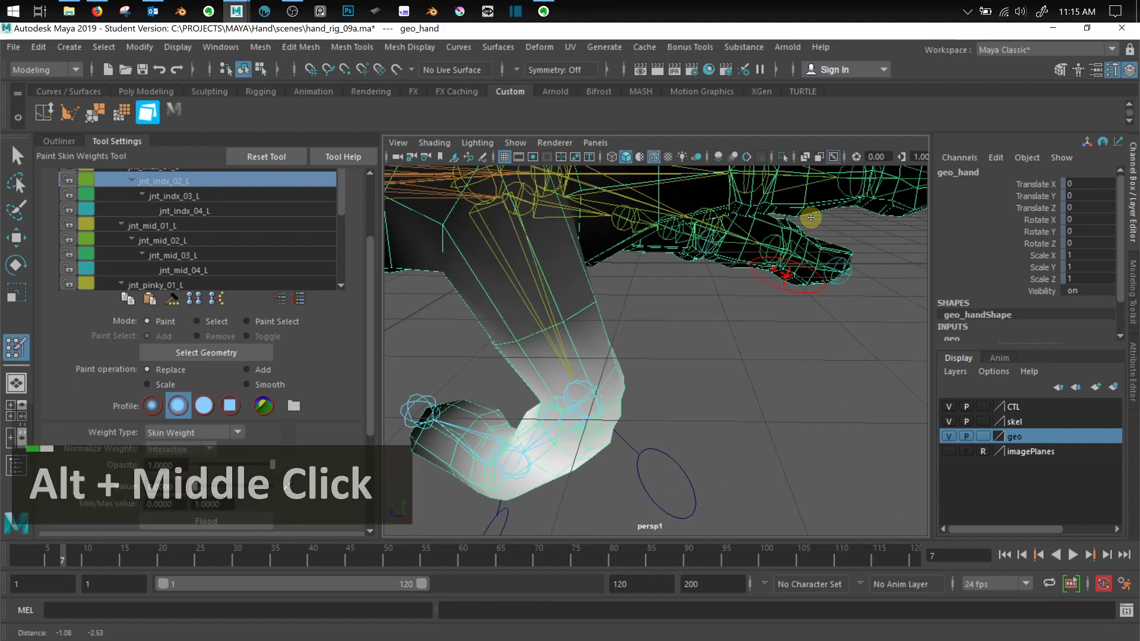
alt+middle_drag(692, 284, 730, 338)
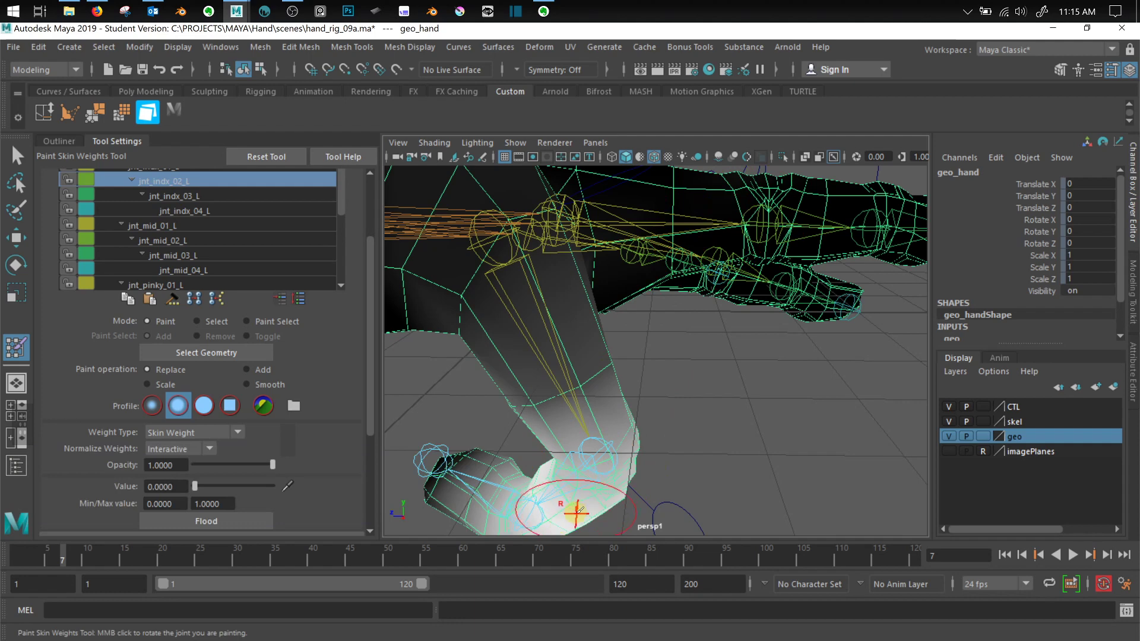
right_drag(558, 380, 690, 438)
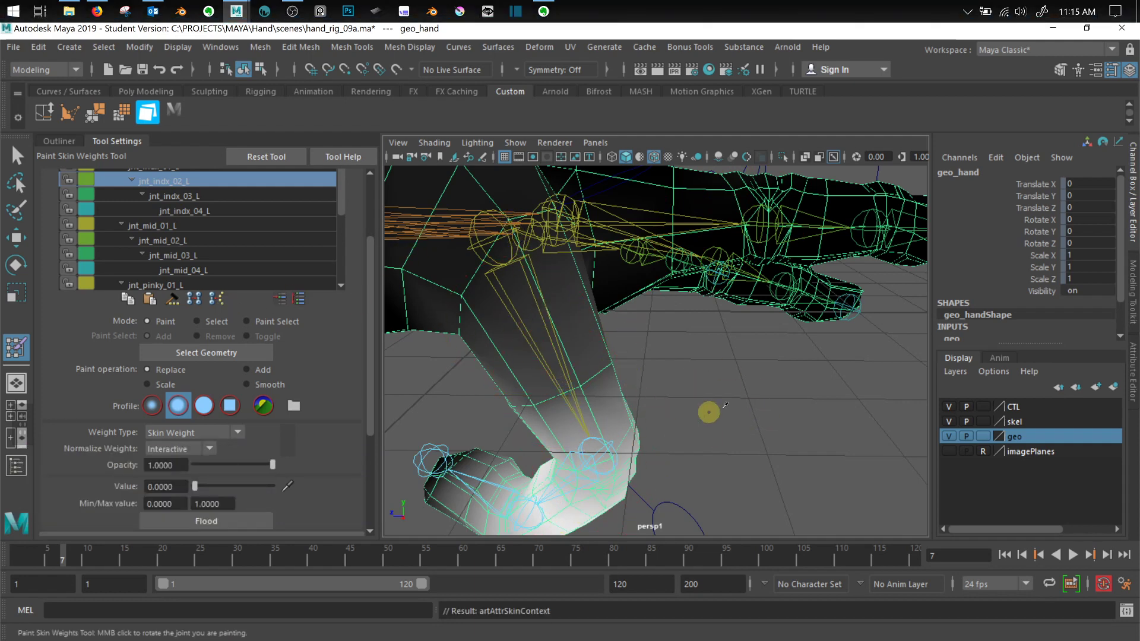
Select the jnt_indx_03_L influence and scrub to frame 1 to examine its weights on the open hand
key(alt)
key(alt)
click(172, 196)
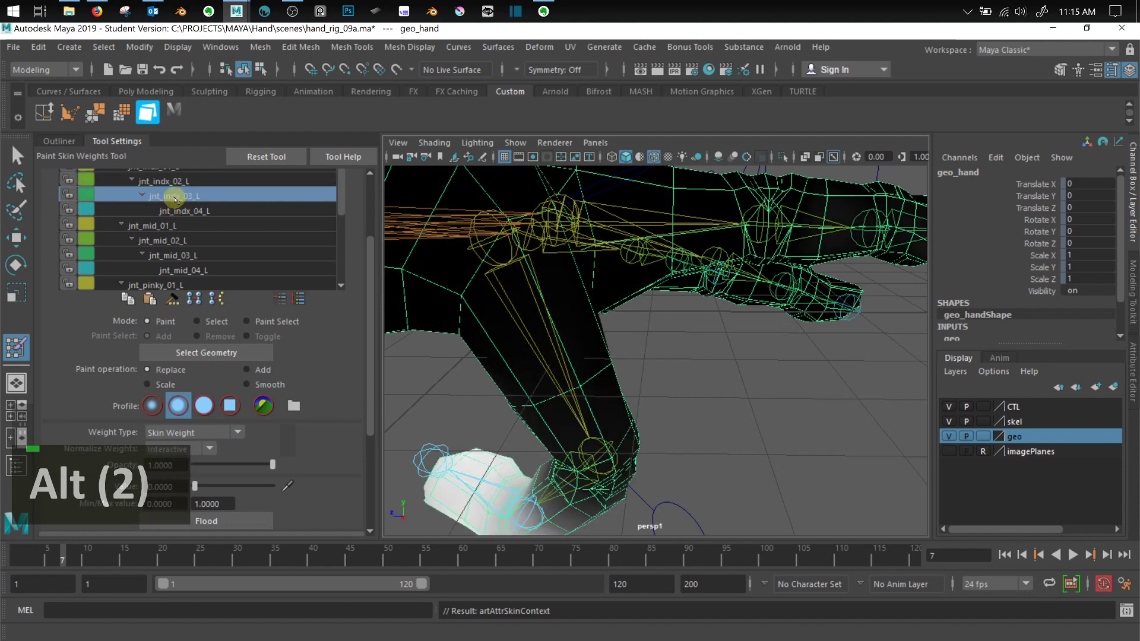
alt+middle_drag(771, 364, 681, 385)
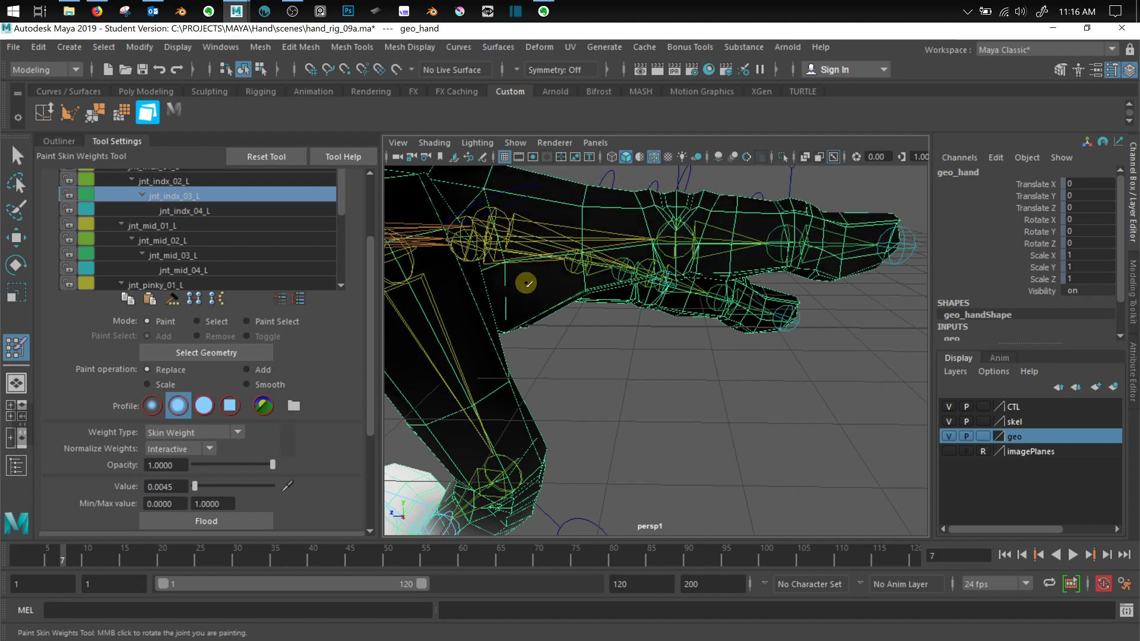
drag(67, 556, 8, 568)
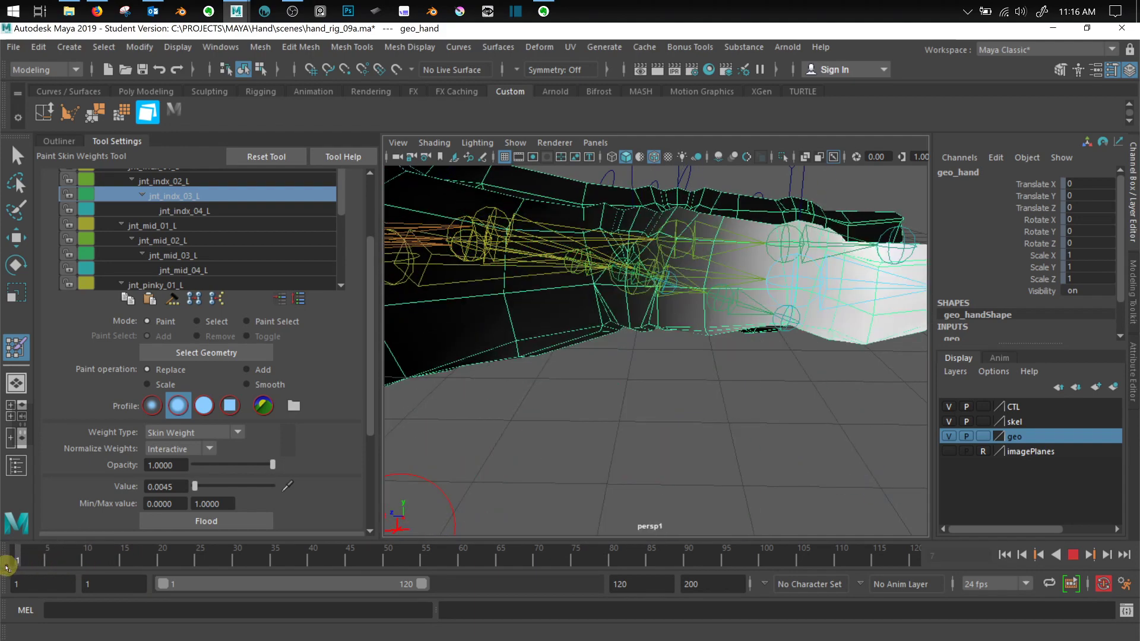
mouse_move(651, 372)
alt+mouse_down()
mouse_move(628, 400)
mouse_move(666, 372)
alt+mouse_up()
alt+middle_drag(666, 372, 628, 388)
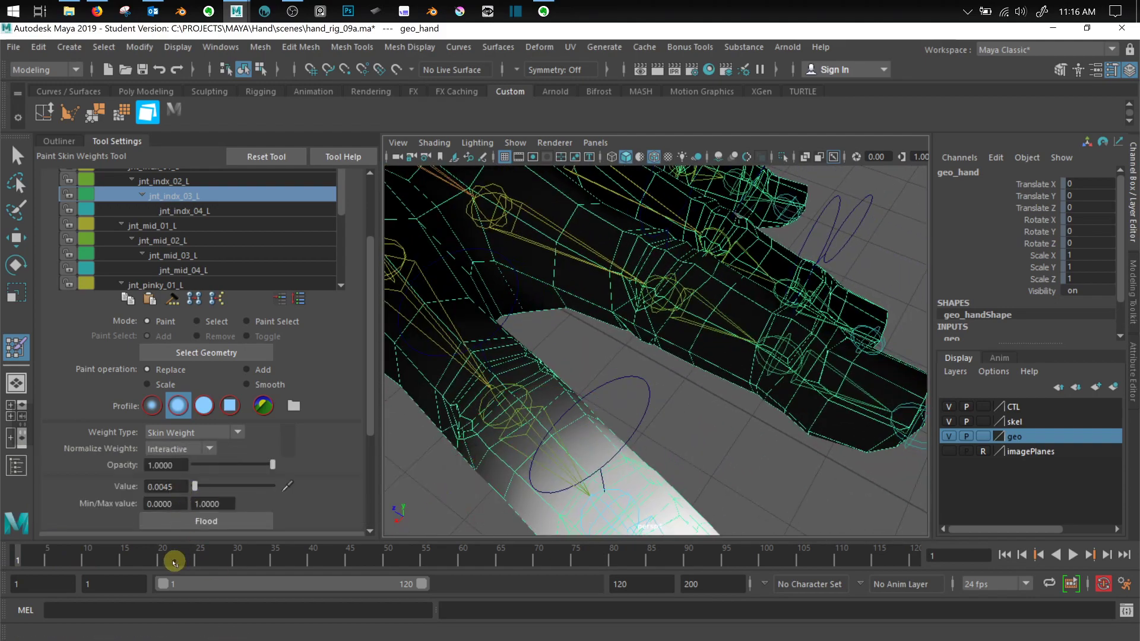
drag(95, 562, 17, 560)
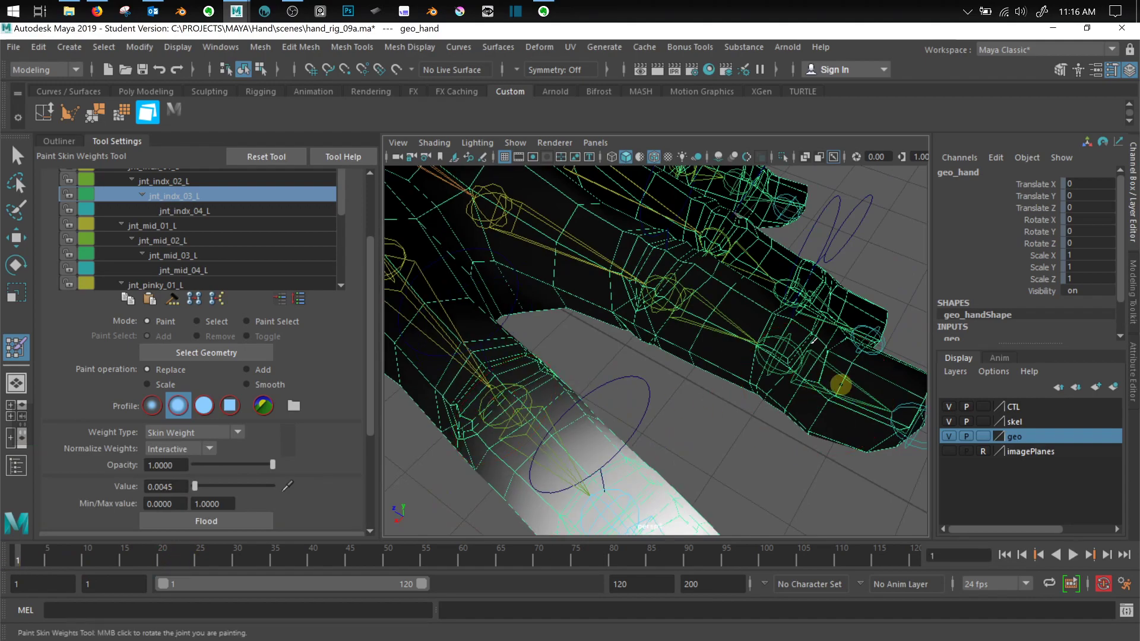
alt+drag(617, 254, 737, 227)
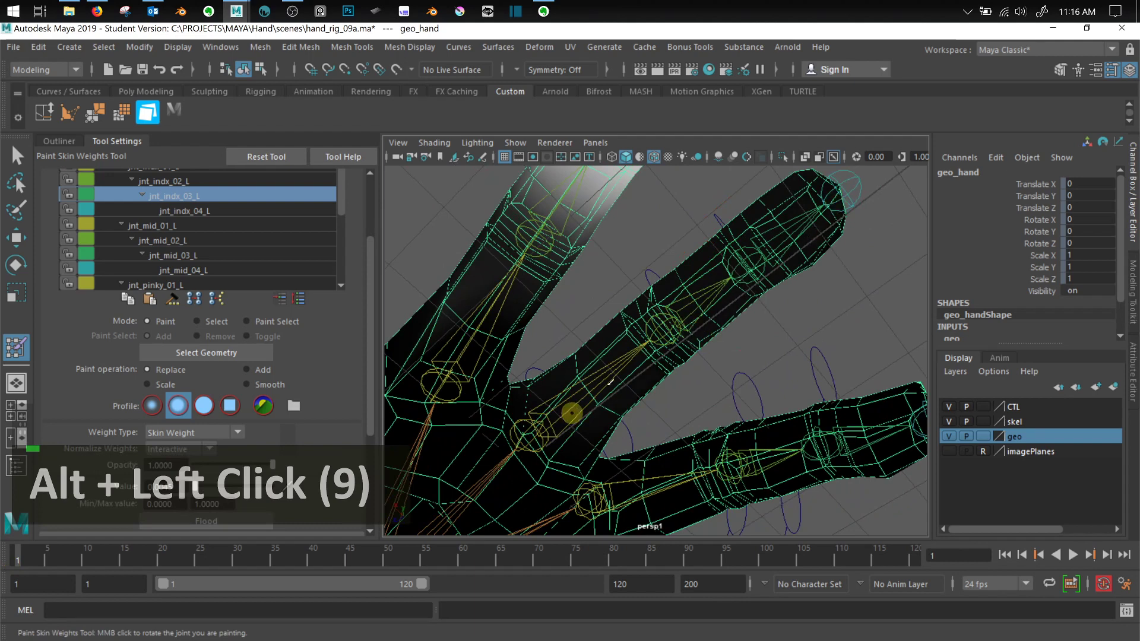
Go through the jnt_indx_04_L, jnt_indx_03_L and jnt_indx_02_L influences to check for stray weights on the middle finger
scroll(191, 225, up, 1)
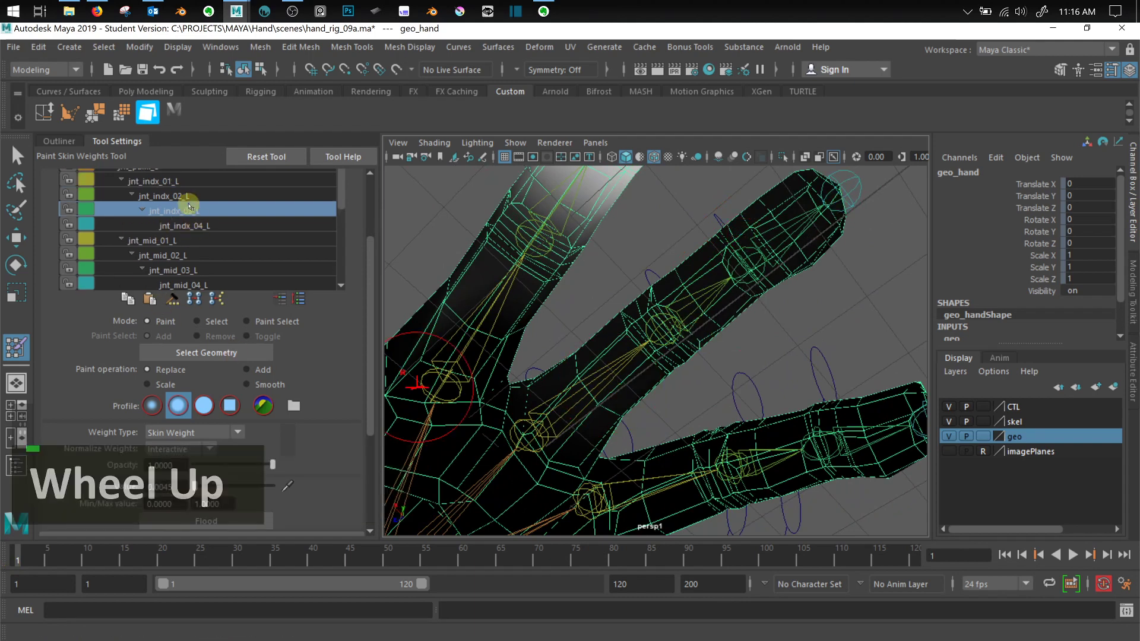
click(197, 224)
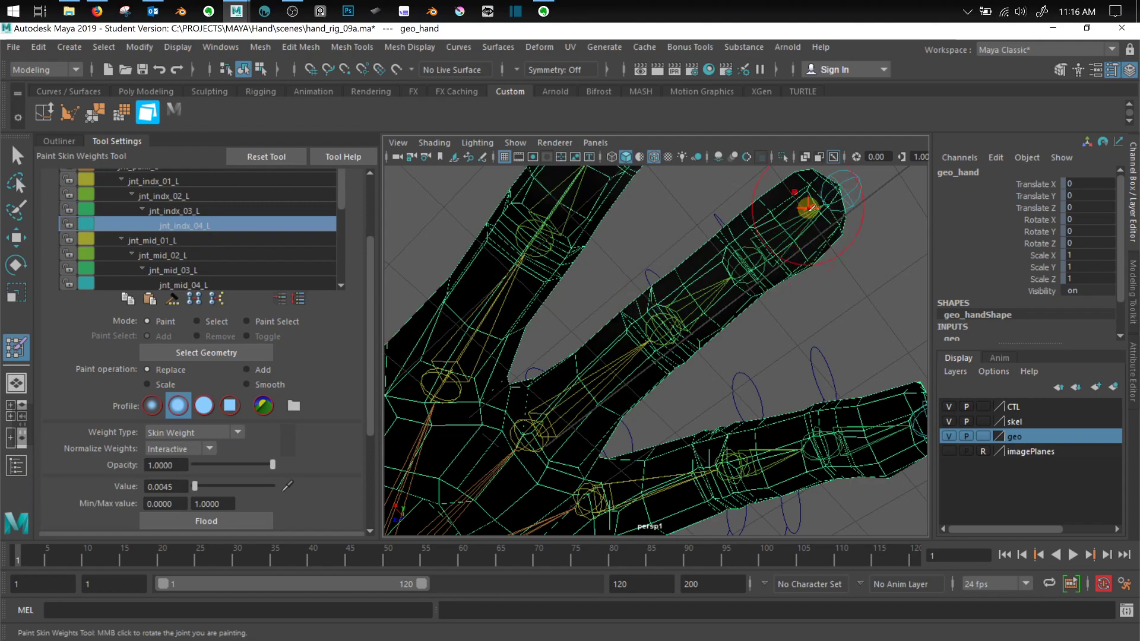
alt+drag(809, 204, 866, 397)
alt+click(872, 361)
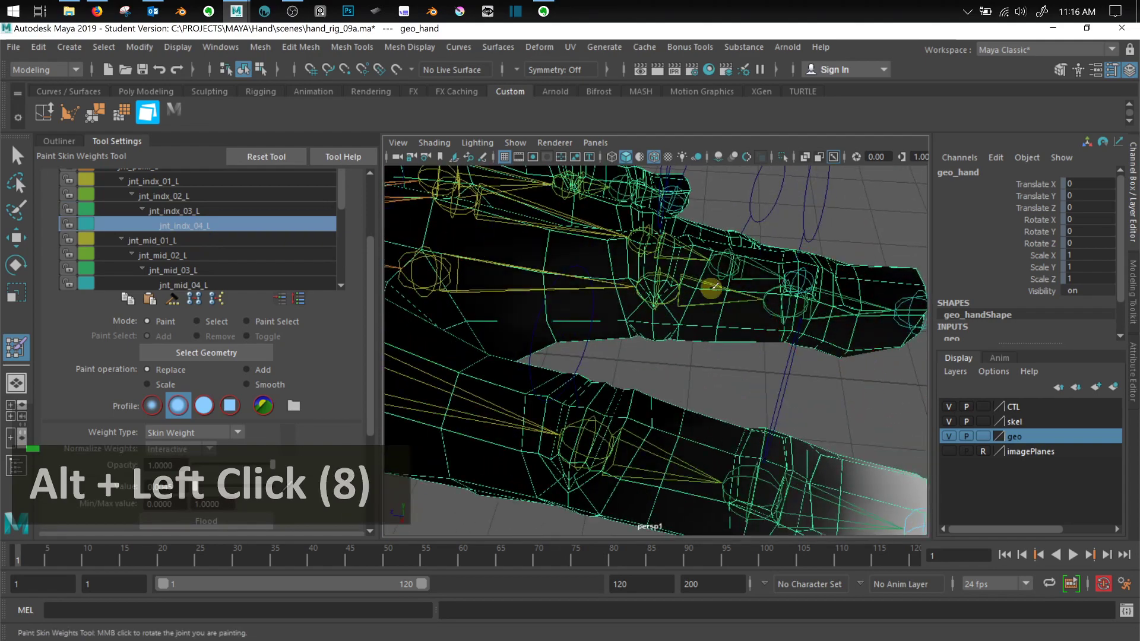
click(155, 211)
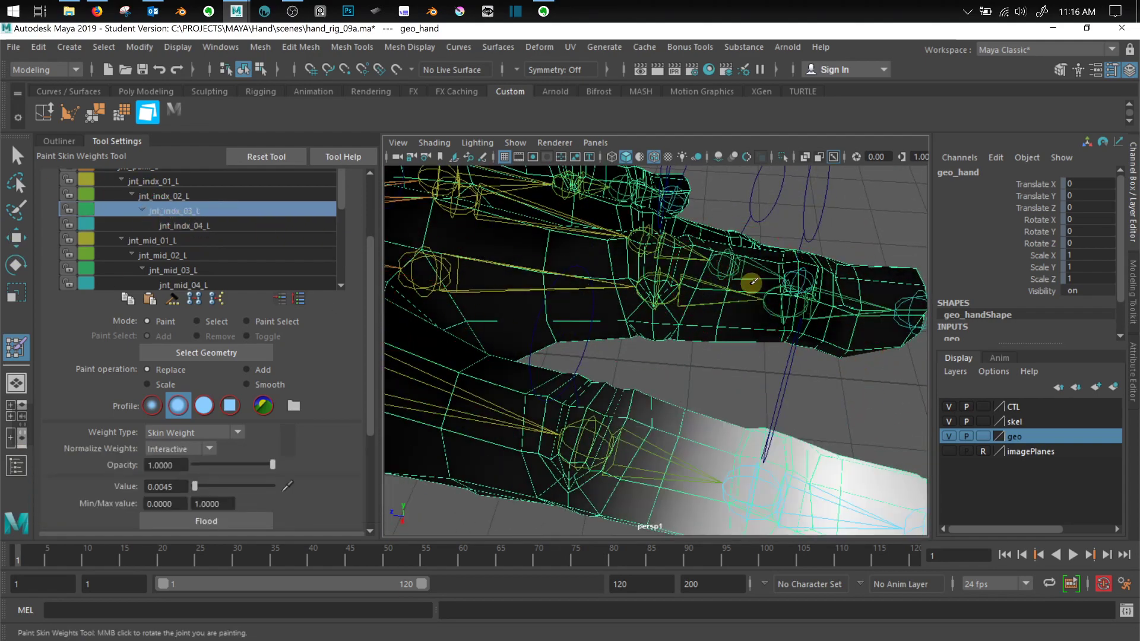
alt+middle_drag(746, 287, 677, 338)
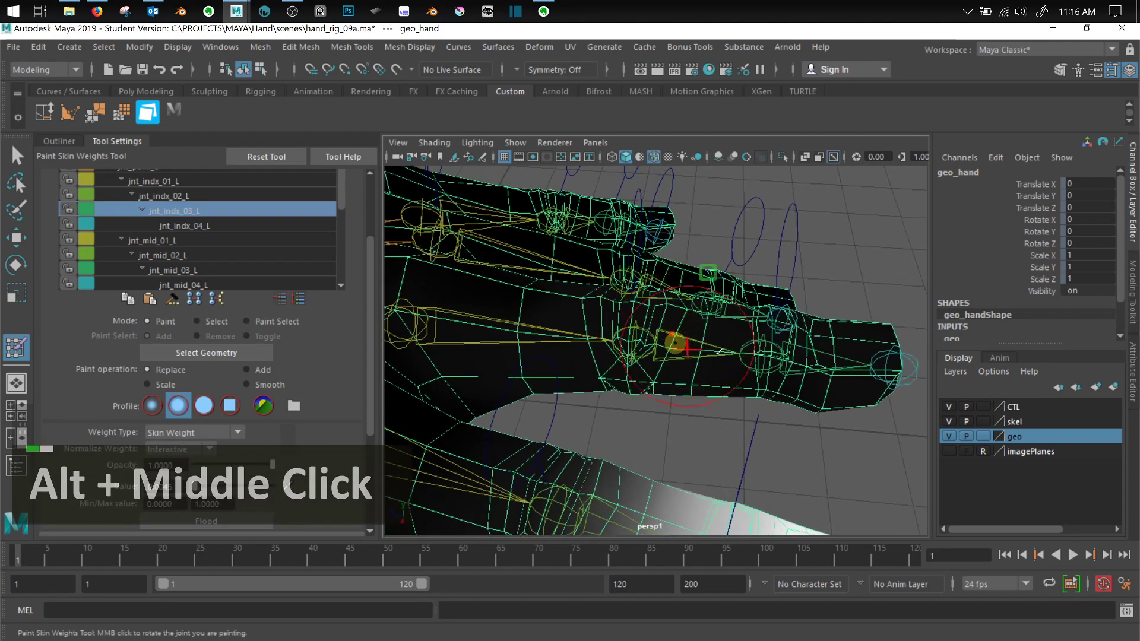
click(148, 195)
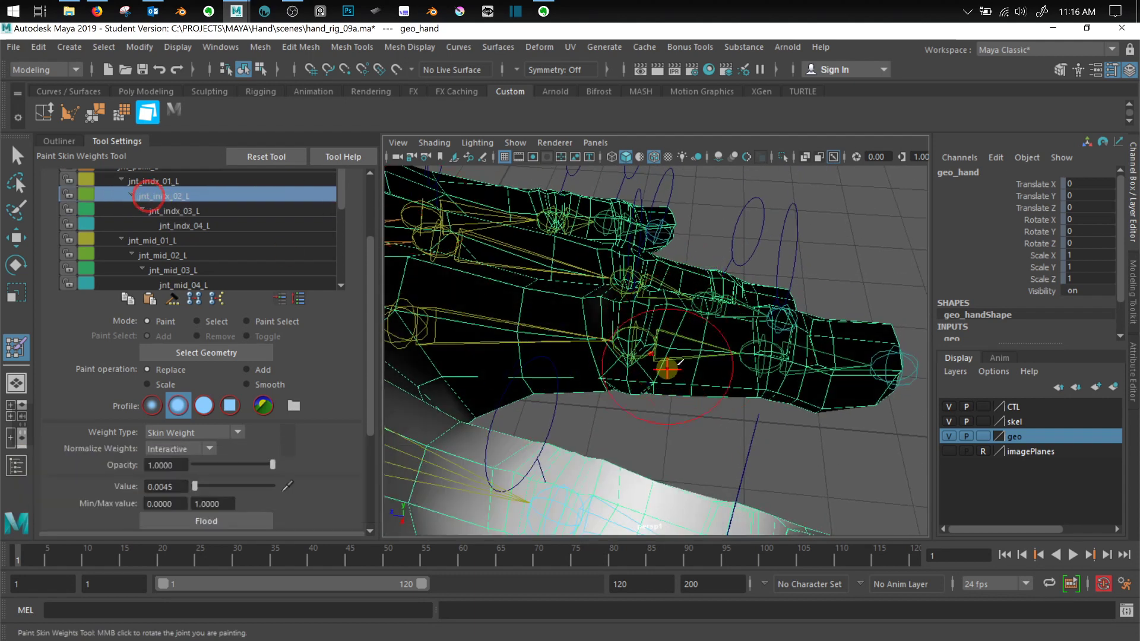
Select the jnt_indx_01_L influence and paint its weights off the palm area beside the thumb's base with Replace
click(140, 182)
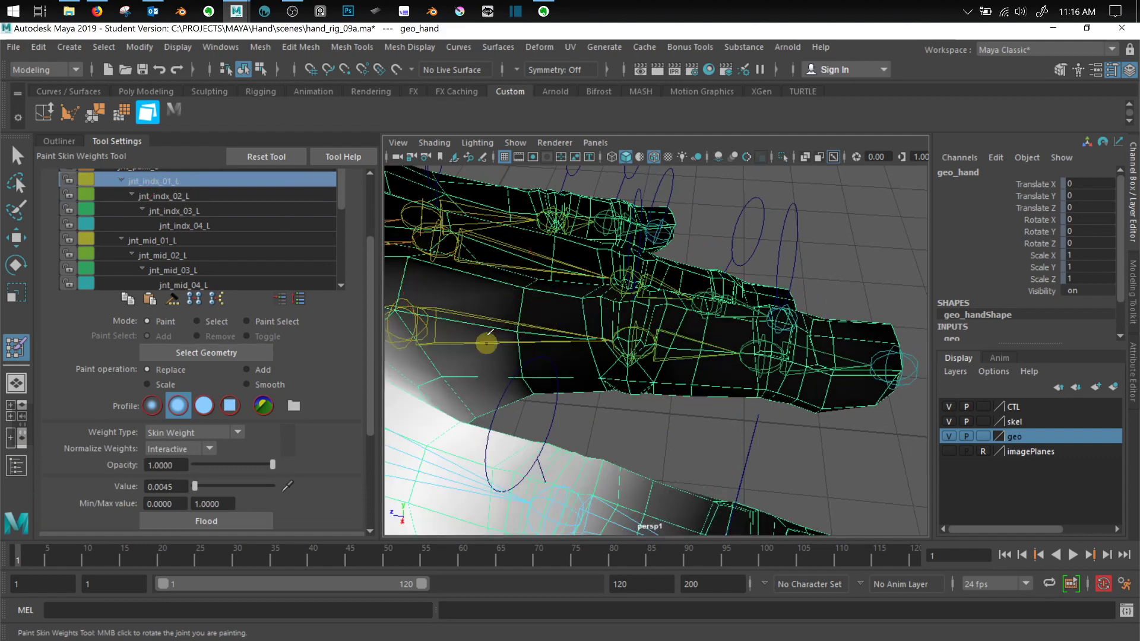
alt+drag(772, 289, 778, 315)
mouse_move(778, 315)
alt+middle_down()
mouse_move(803, 292)
mouse_move(789, 299)
alt+middle_up()
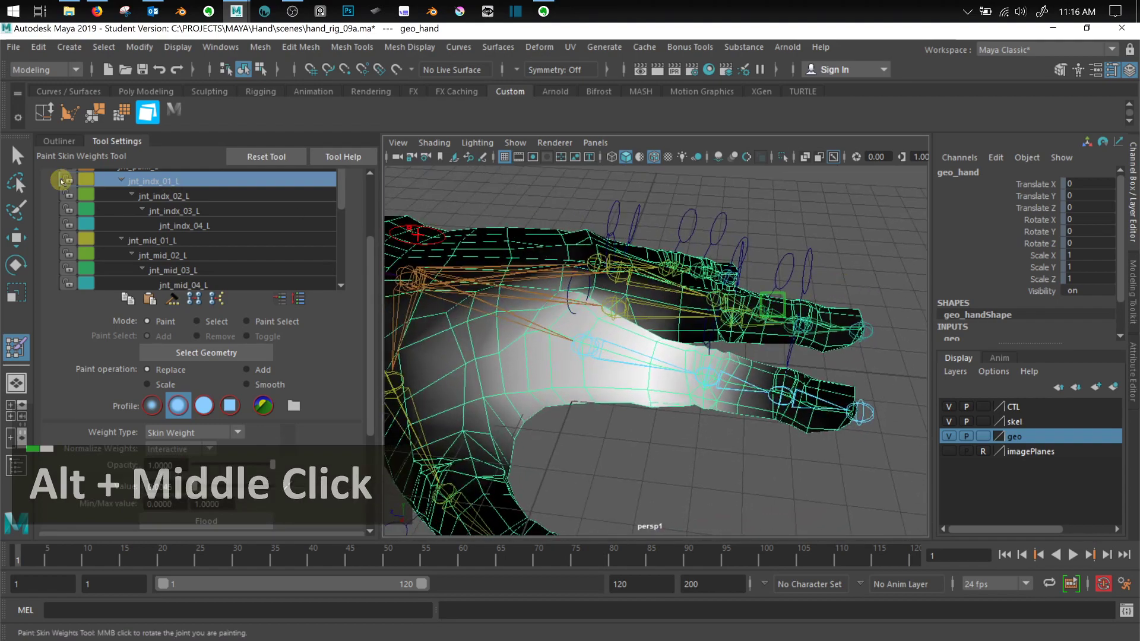
alt+drag(656, 386, 652, 414)
alt+middle_drag(652, 415, 710, 390)
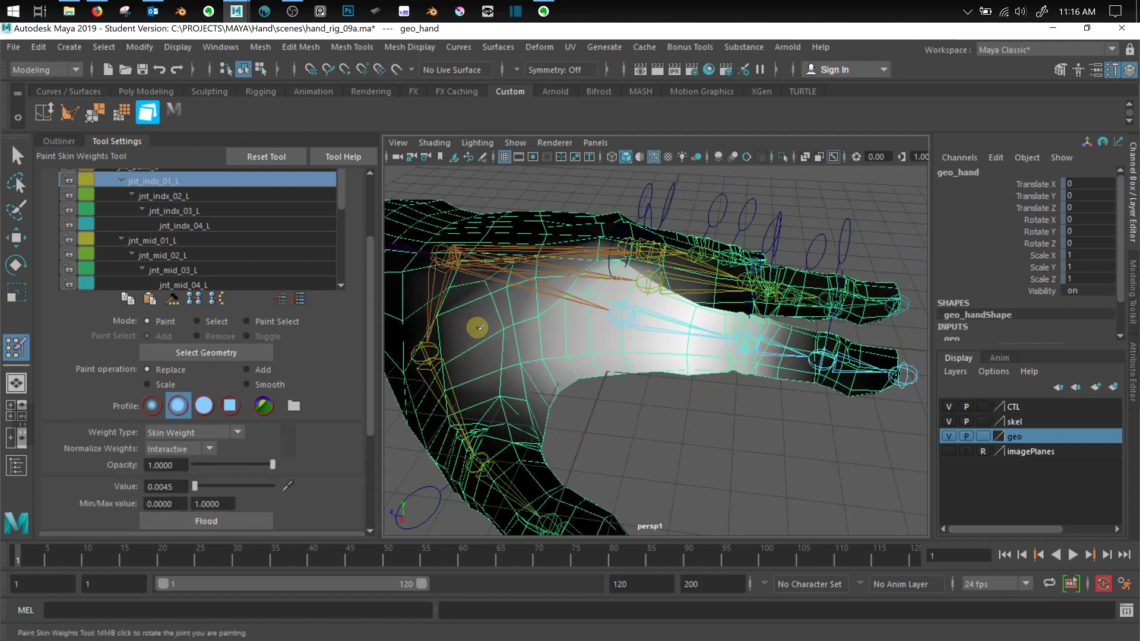
mouse_move(477, 327)
mouse_down()
mouse_move(486, 359)
mouse_move(478, 318)
mouse_move(490, 314)
mouse_move(505, 399)
mouse_move(523, 421)
mouse_up()
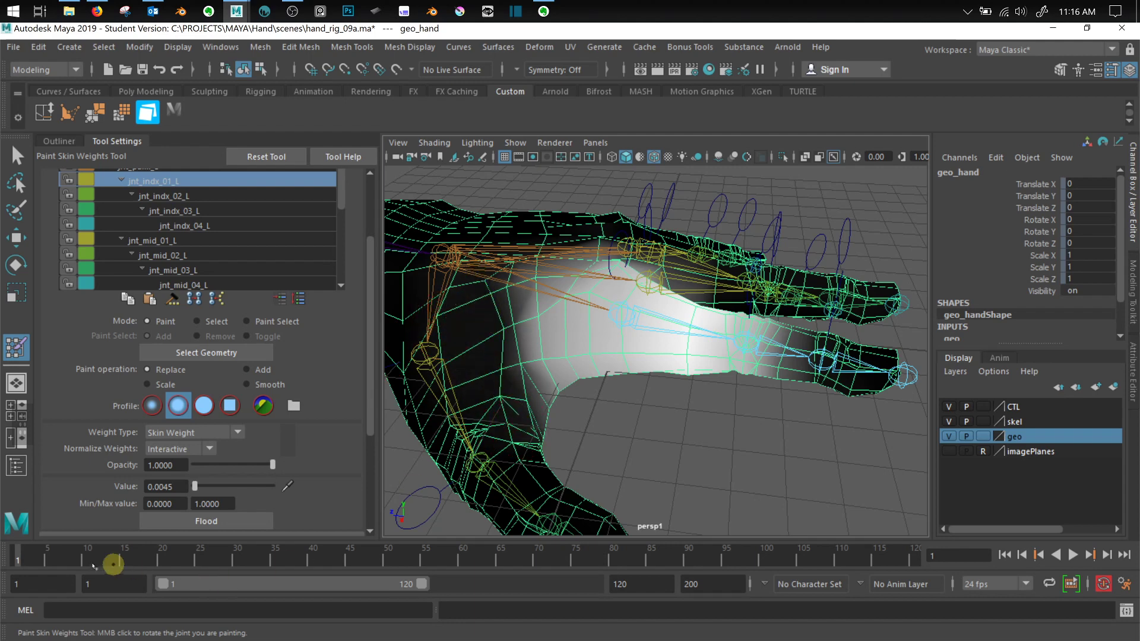
Scrub the first frames and inspect the jnt_indx_01_L weights around the index and middle fingers from several angles
mouse_move(32, 555)
mouse_down()
mouse_move(88, 564)
mouse_move(24, 567)
mouse_up()
alt+drag(583, 425, 538, 395)
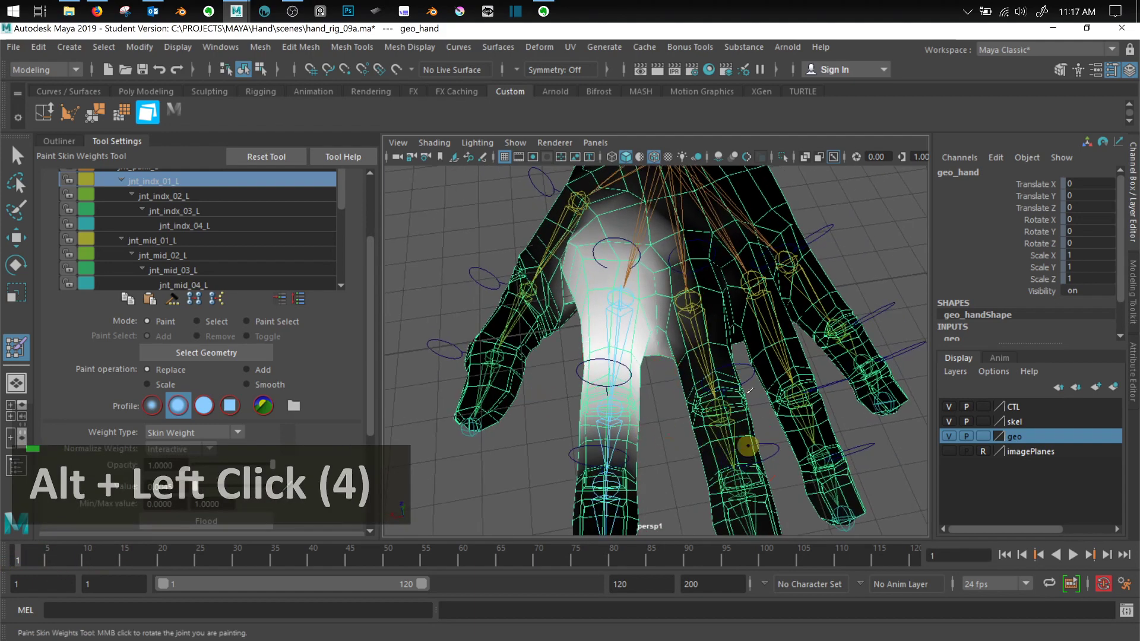
scroll(749, 390, down, 3)
alt+drag(749, 390, 706, 380)
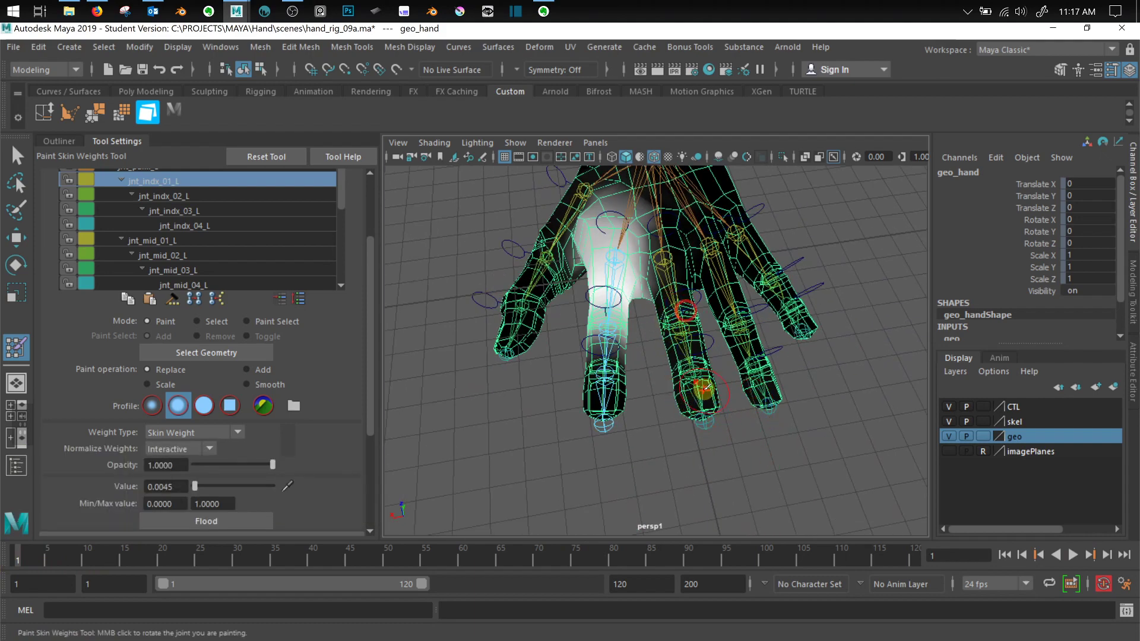
scroll(705, 387, up, 3)
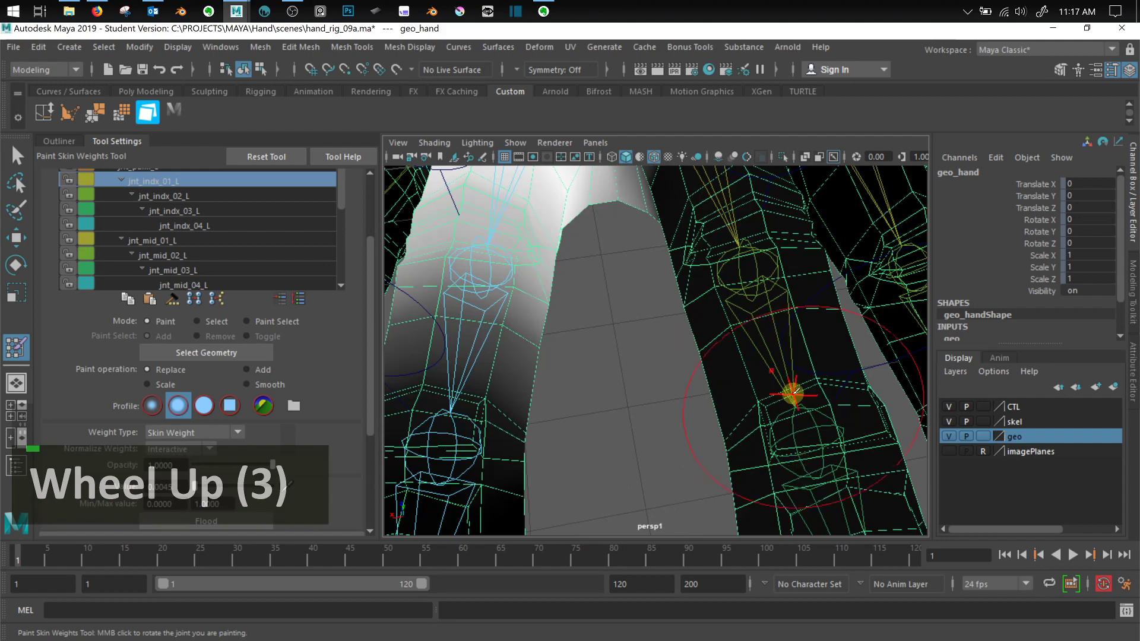
scroll(792, 391, down, 2)
Select the jnt_mid_01_L influence to examine its weights on the neighbouring fingers, and switch to the Move tool
click(160, 240)
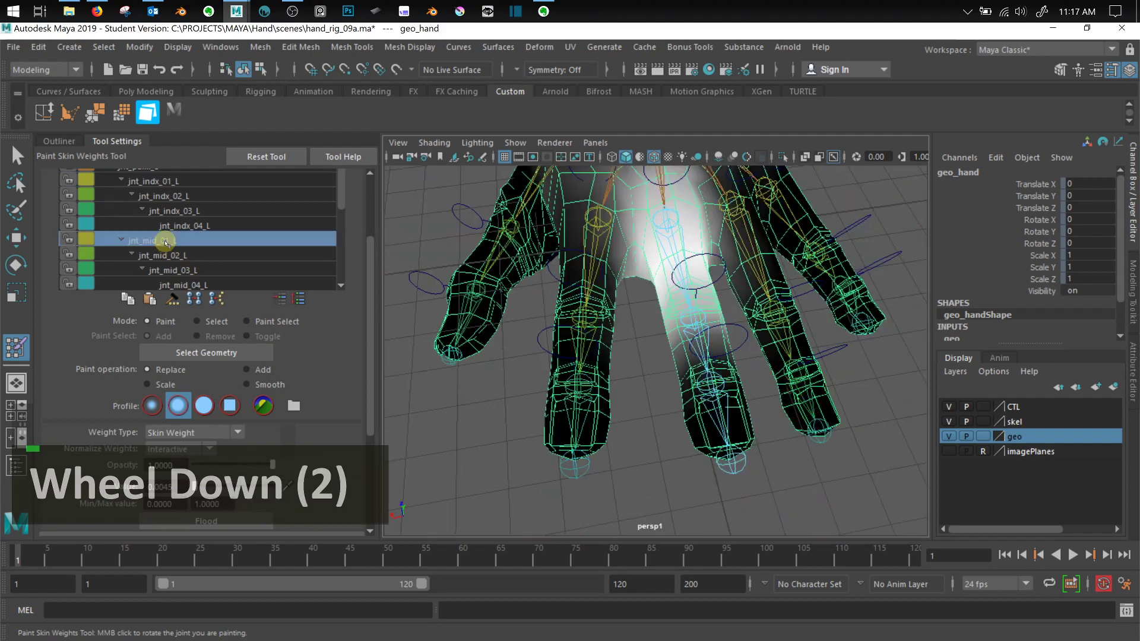
alt+drag(712, 323, 786, 398)
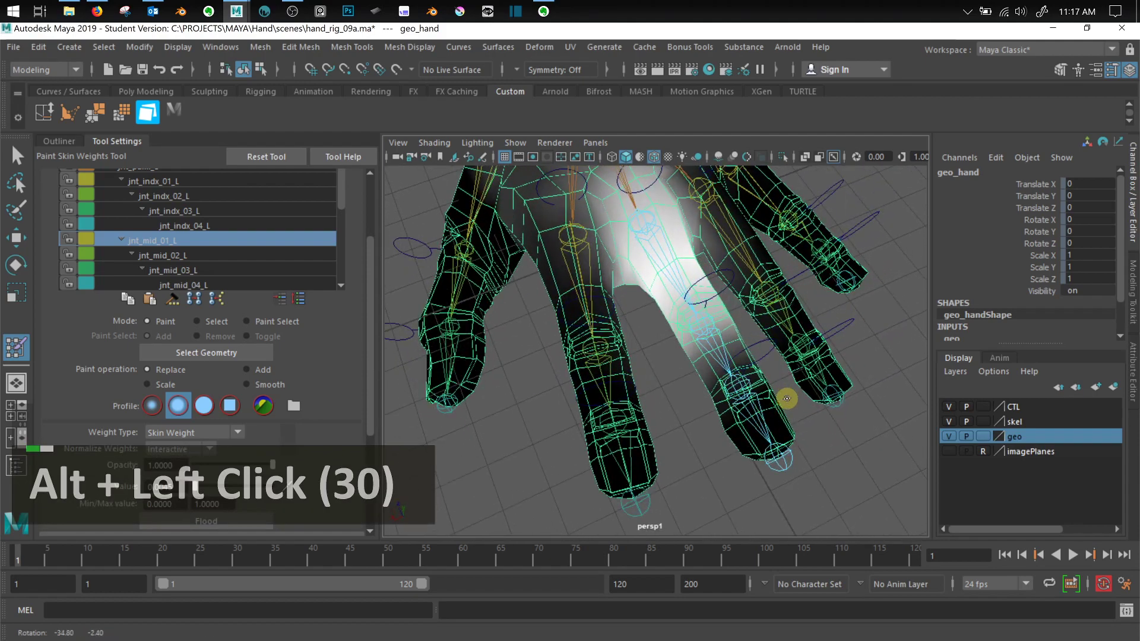
alt+click(720, 387)
alt+middle_drag(707, 377, 745, 376)
alt+drag(745, 377, 670, 350)
key(w)
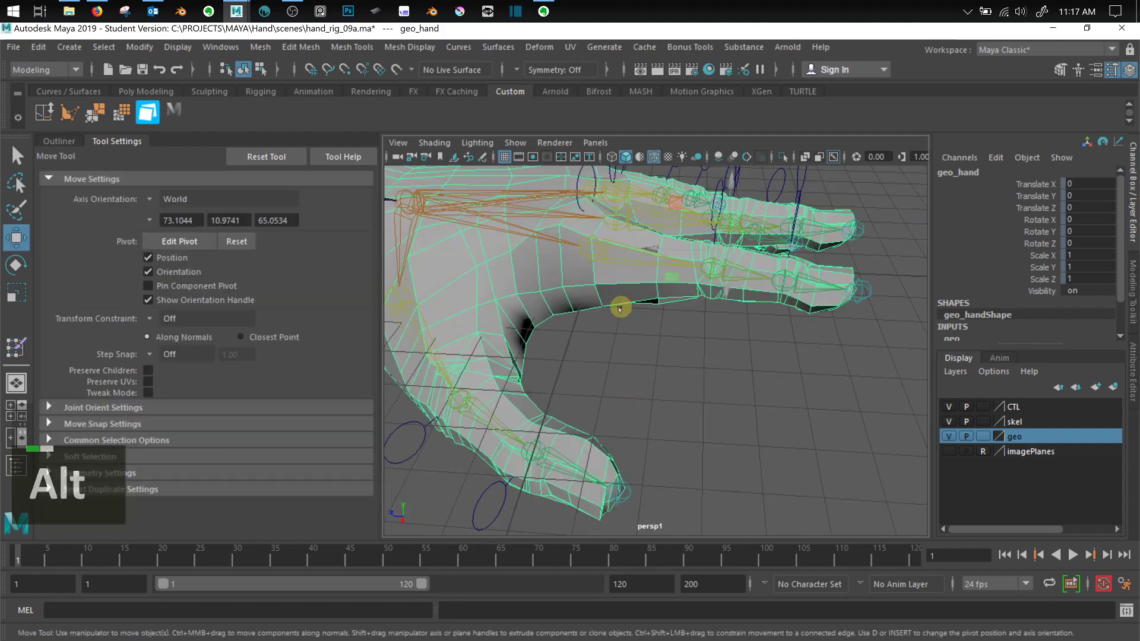
Show the Outliner and scrub from frame 1 to frame 8 to inspect the curled index finger's deformation
alt+middle_drag(617, 307, 220, 158)
click(54, 143)
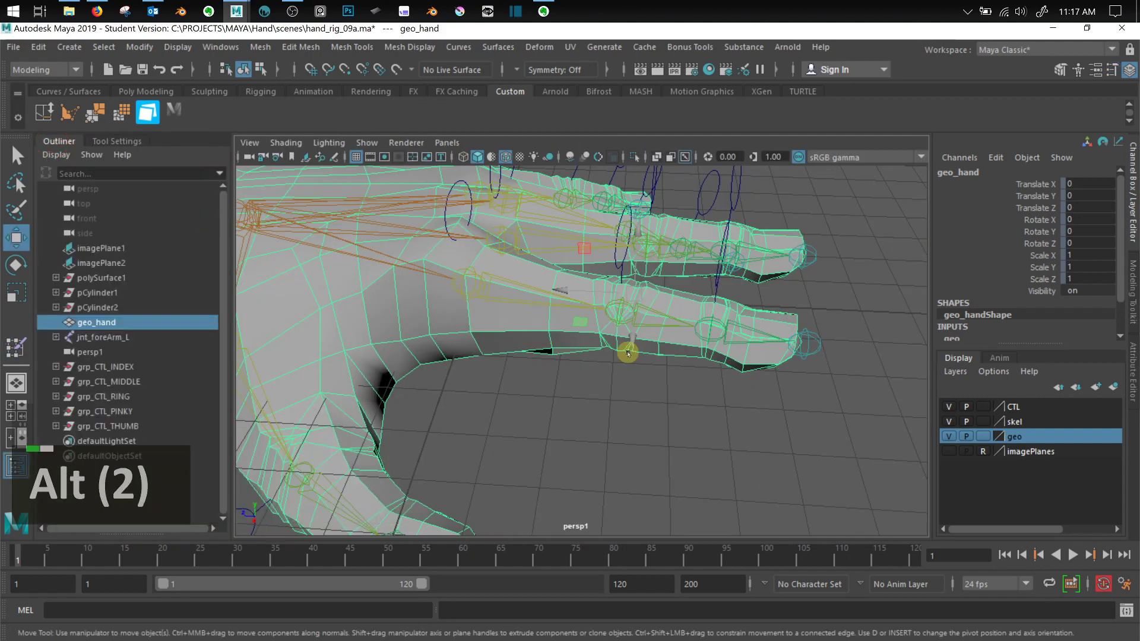
alt+middle_drag(623, 349, 740, 391)
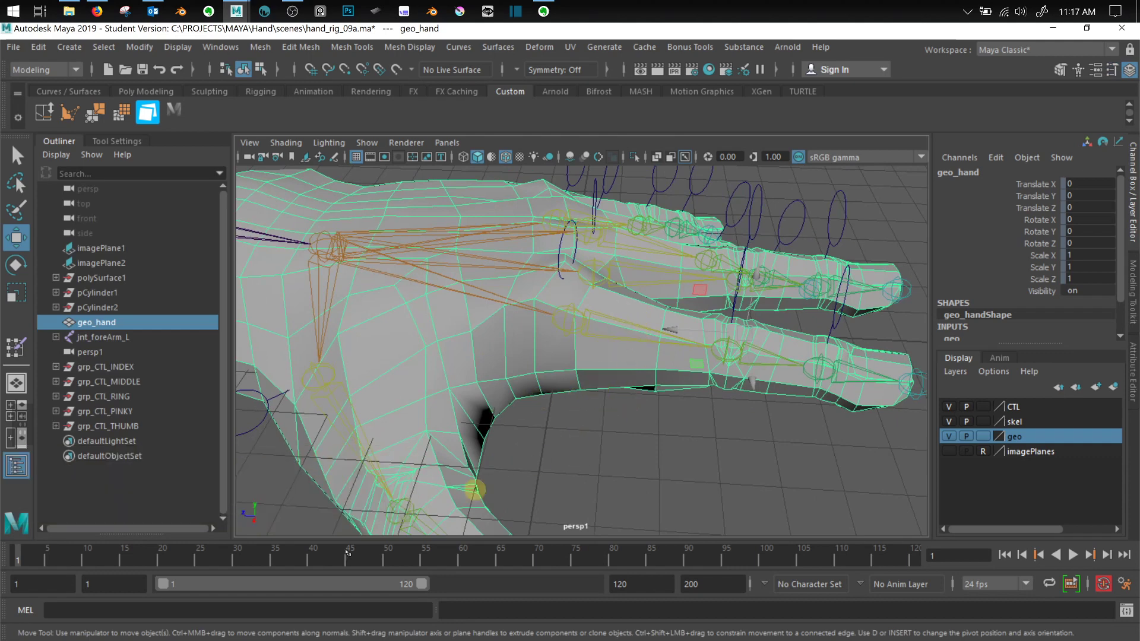
drag(27, 556, 69, 557)
alt+middle_drag(522, 457, 542, 486)
alt+scroll(587, 358, down, 5)
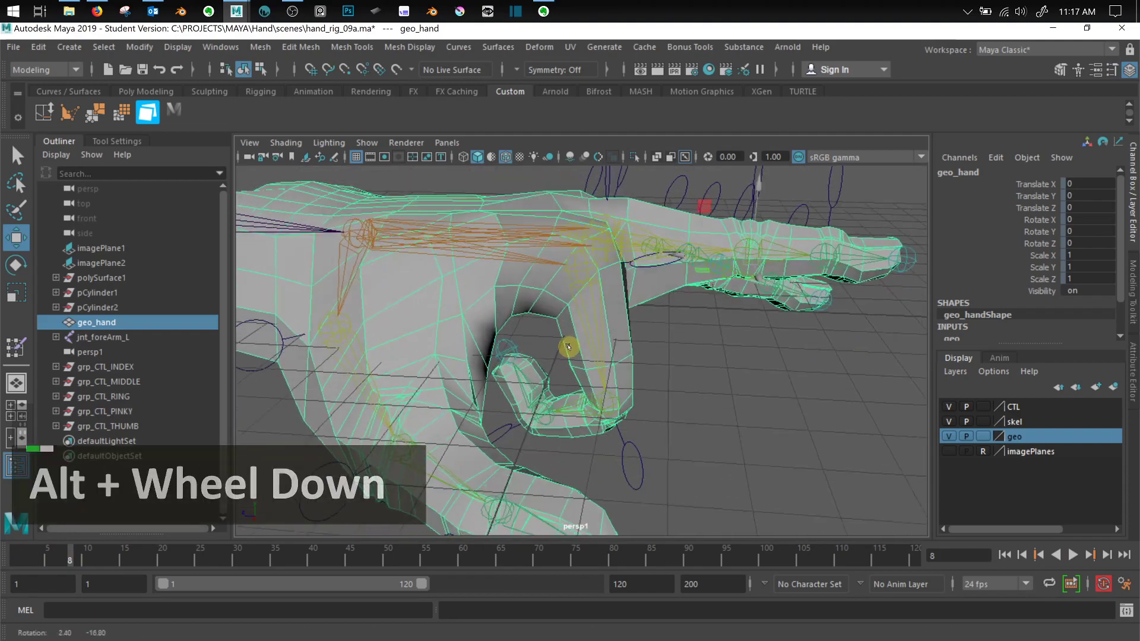
alt+scroll(575, 341, down, 3)
Select the jnt_indx_01_L joint, display the Sculpting tool set, and inspect the flexed knuckle from several angles
click(591, 321)
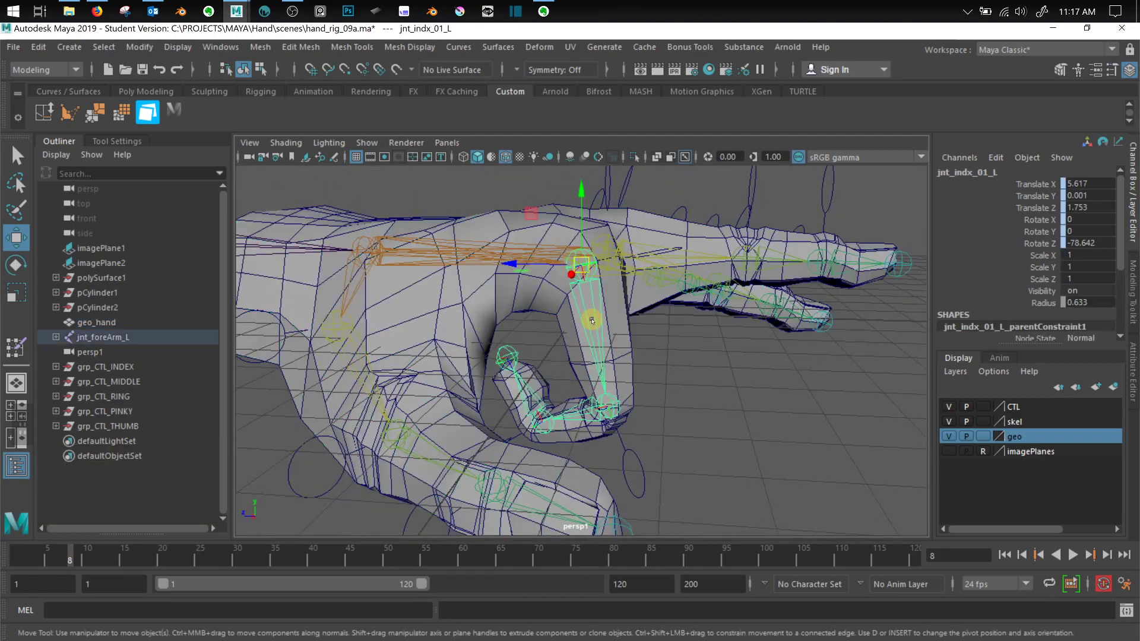
alt+drag(627, 397, 659, 401)
alt+click(643, 396)
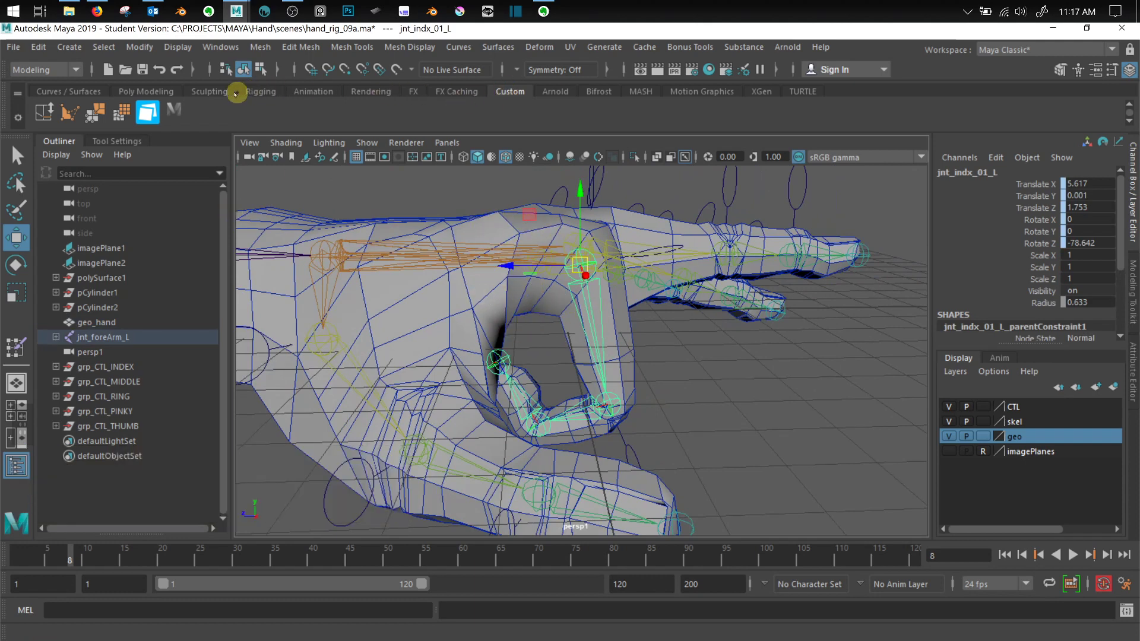
click(209, 91)
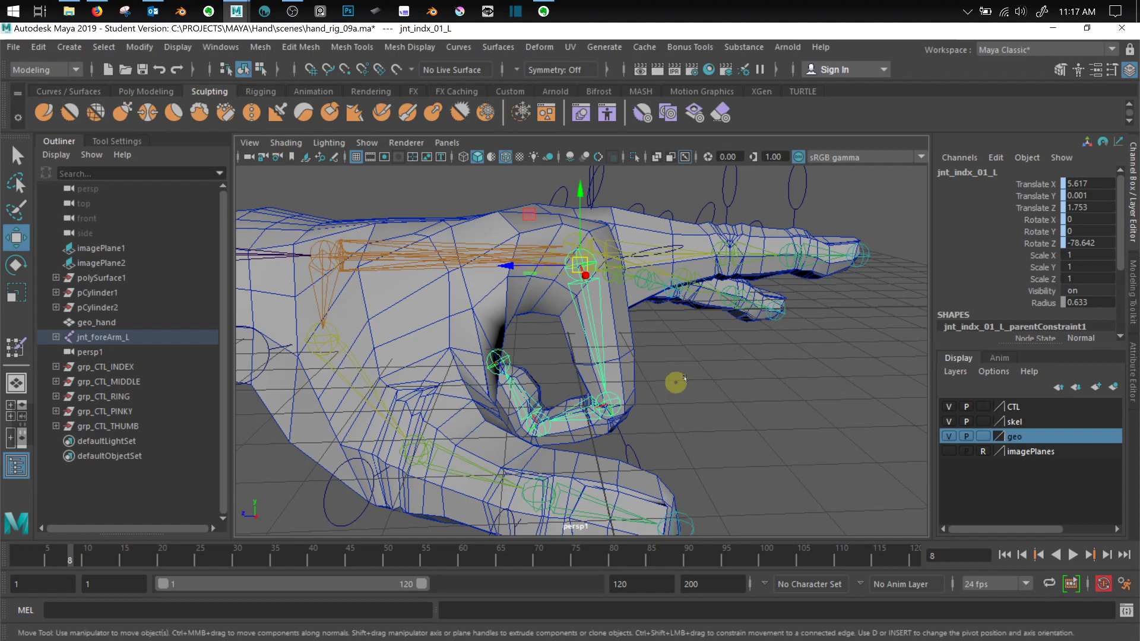
alt+drag(674, 382, 577, 333)
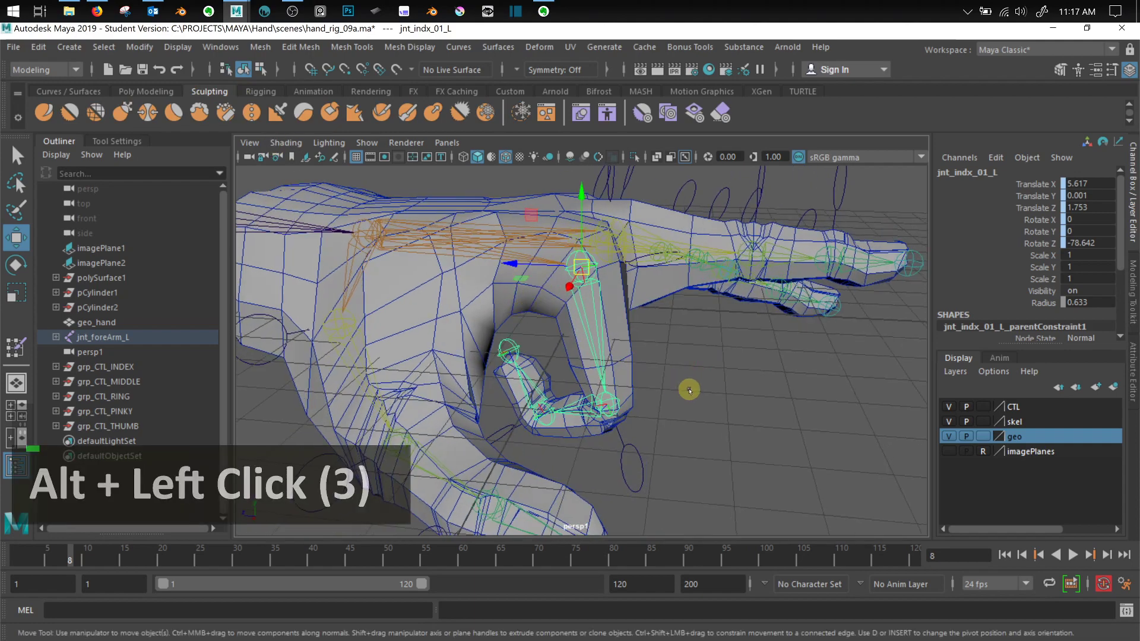
alt+drag(686, 389, 669, 311)
alt+middle_drag(669, 311, 669, 356)
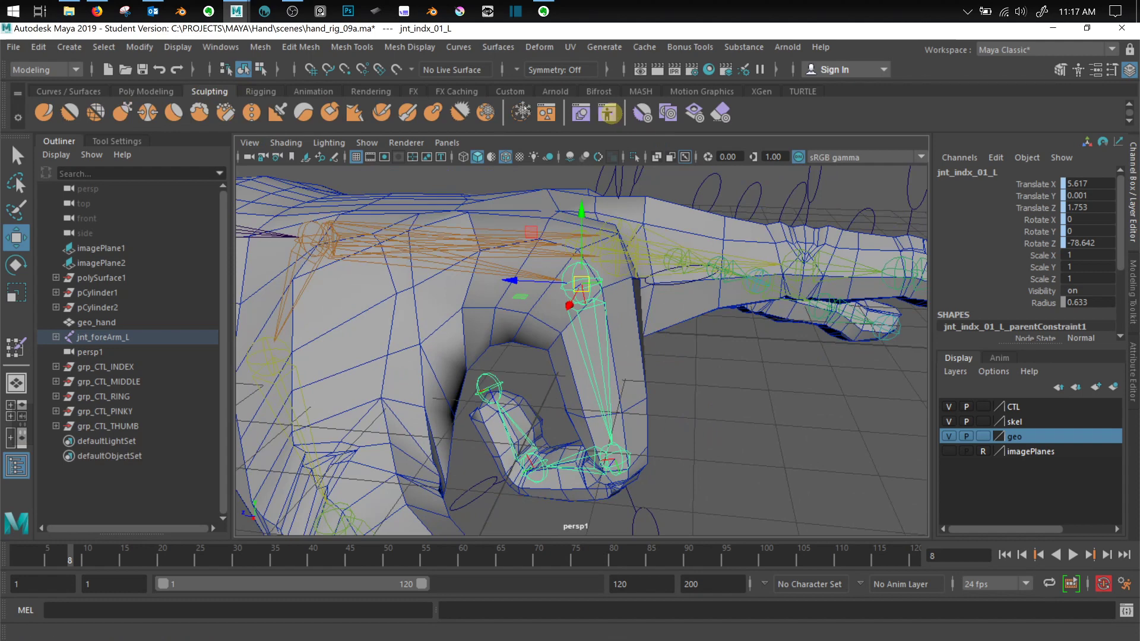
Switch to the Rigging menu set and open the Pose Editor, placing its window below the knuckle area
click(74, 69)
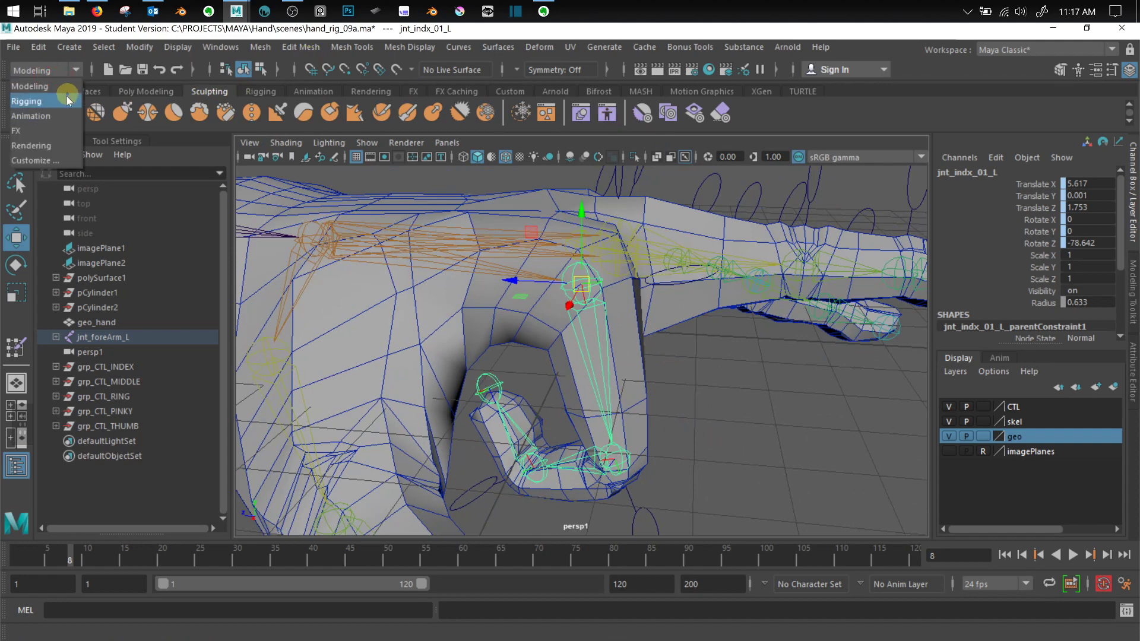
click(26, 101)
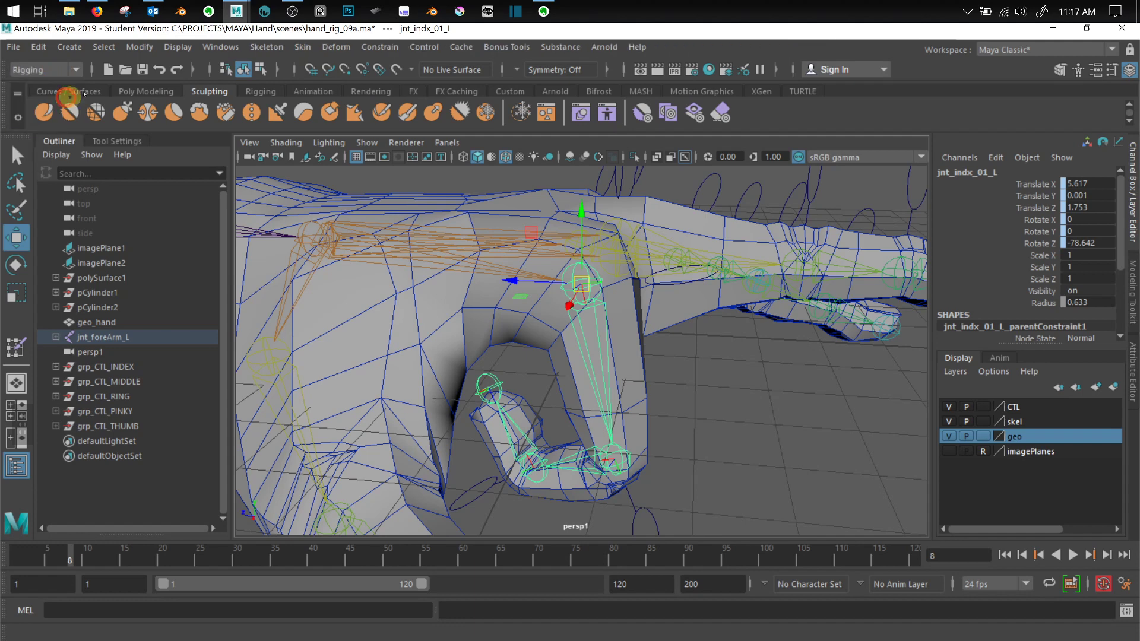
click(346, 48)
mouse_move(428, 178)
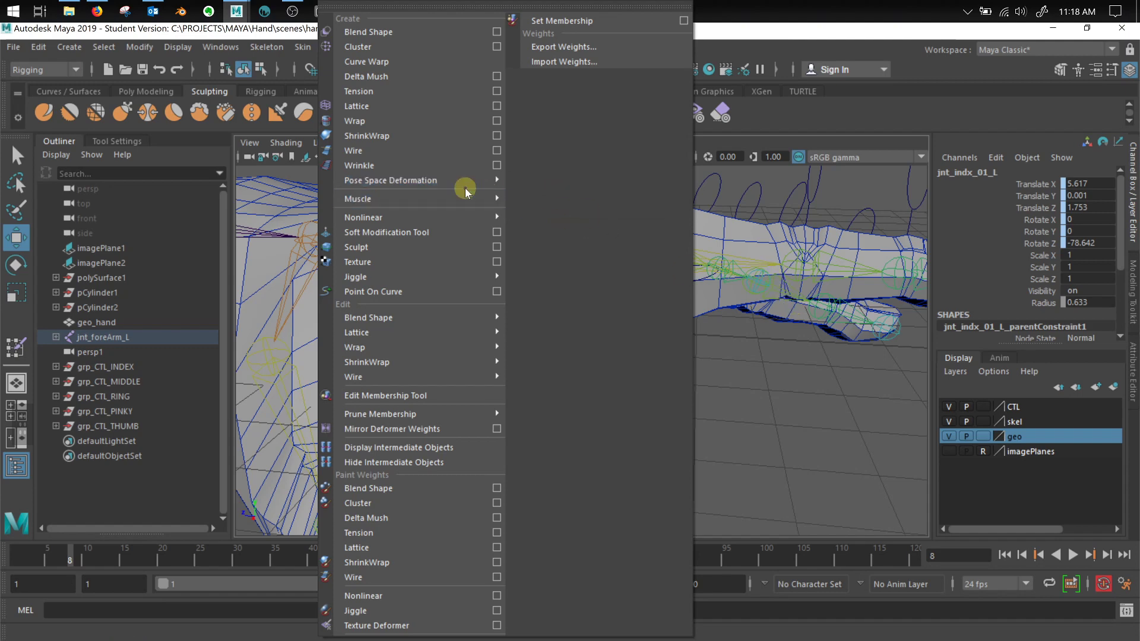
click(821, 111)
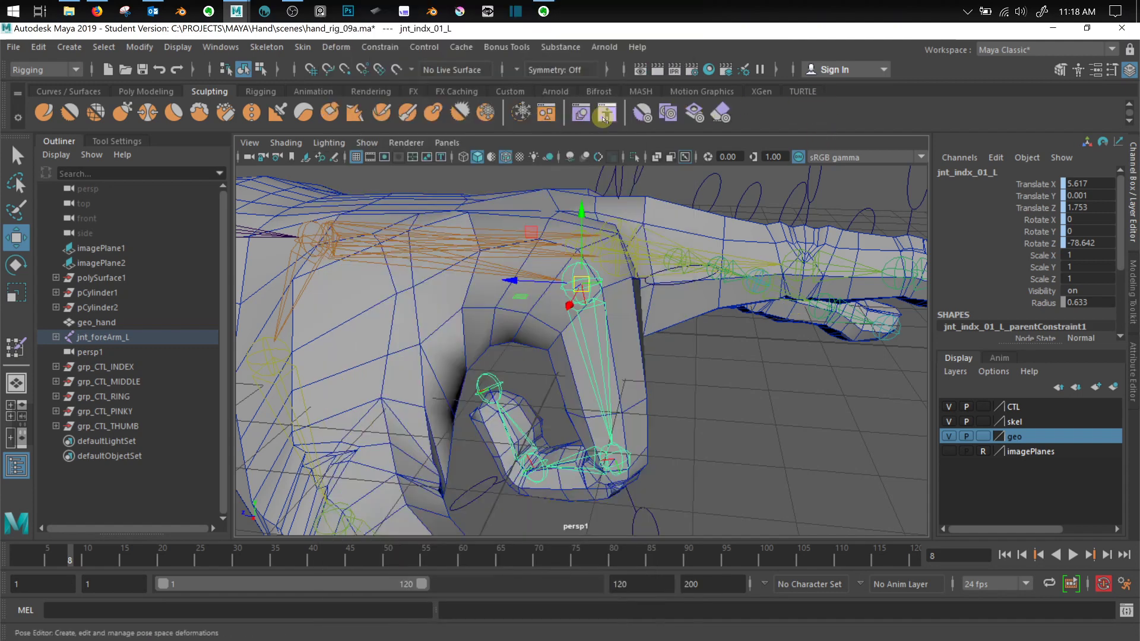
click(604, 115)
drag(512, 167, 814, 410)
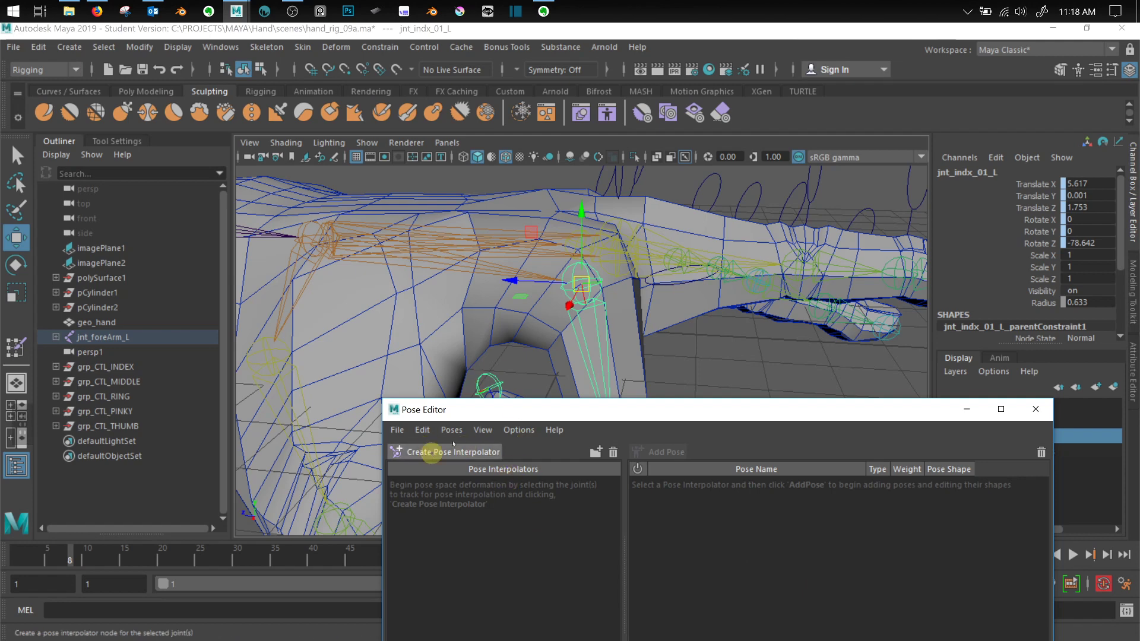
At frame 1, add geo_hand to the joint selection and create a pose interpolator with neutral poses
click(22, 561)
drag(22, 563, 16, 563)
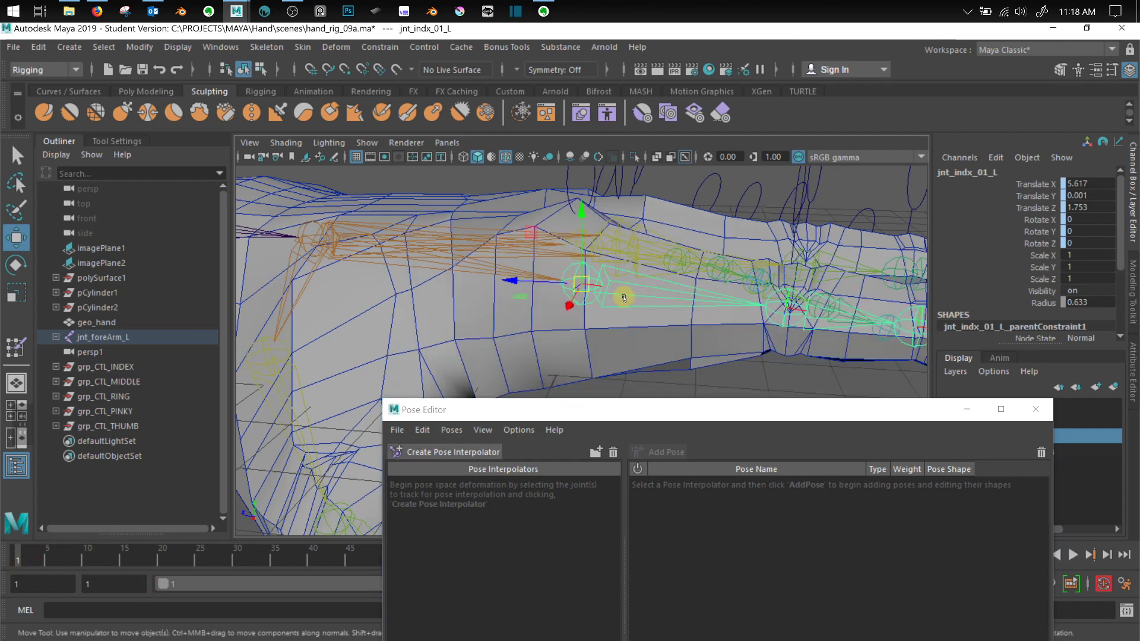
shift+click(641, 329)
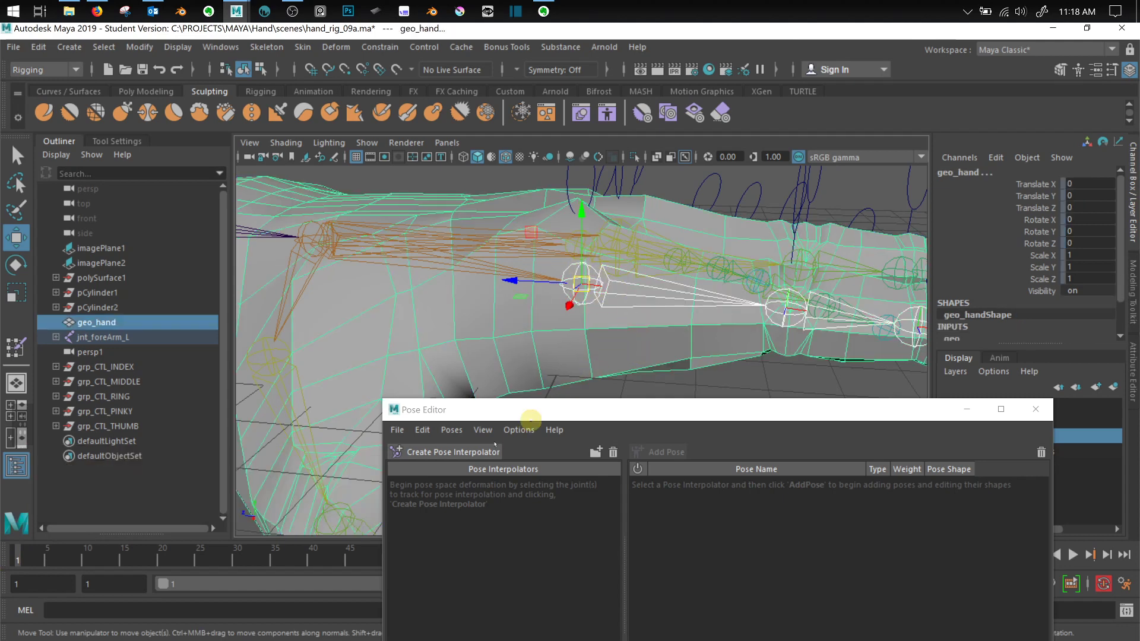
click(476, 454)
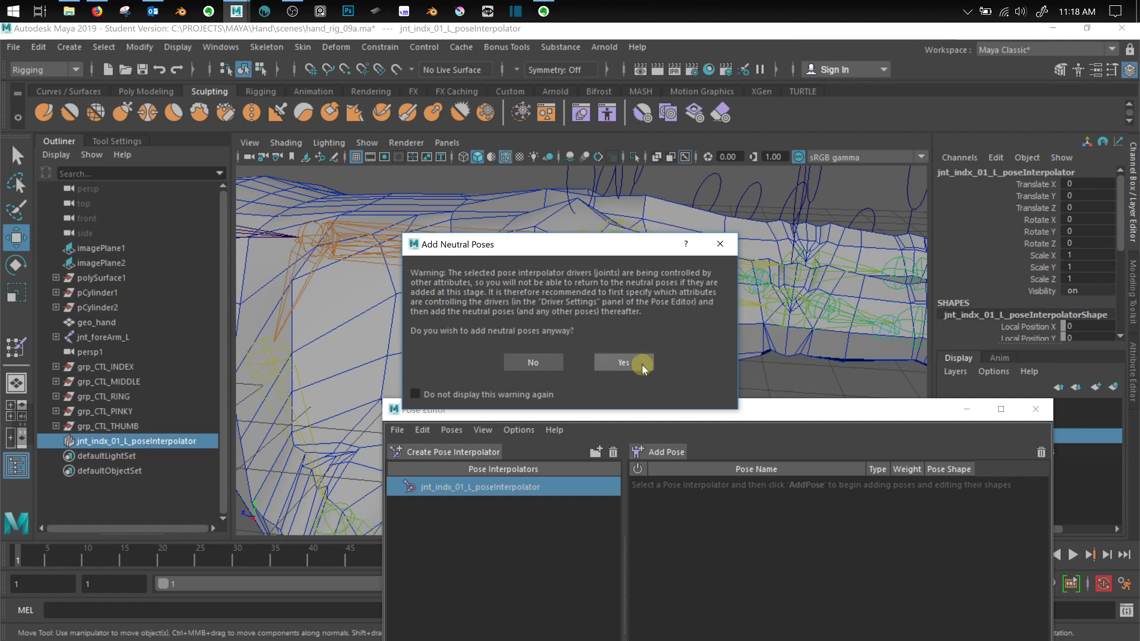
click(623, 363)
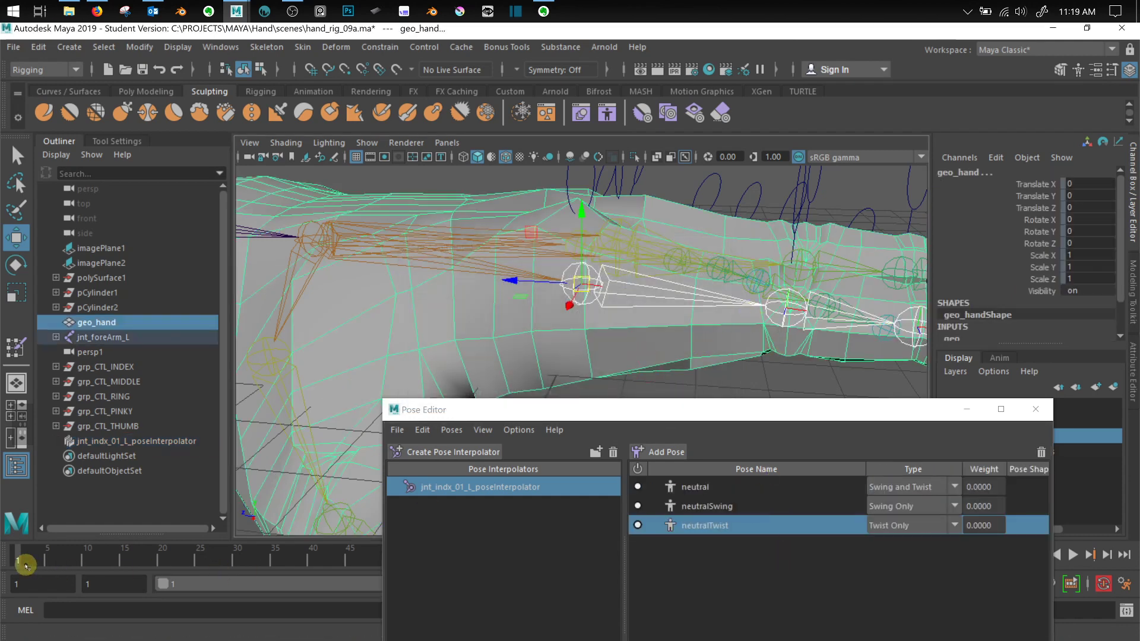
Go to frame 10 with the index finger flexed and begin adding a pose to the jnt_indx_01_L interpolator
click(86, 553)
drag(87, 555, 84, 555)
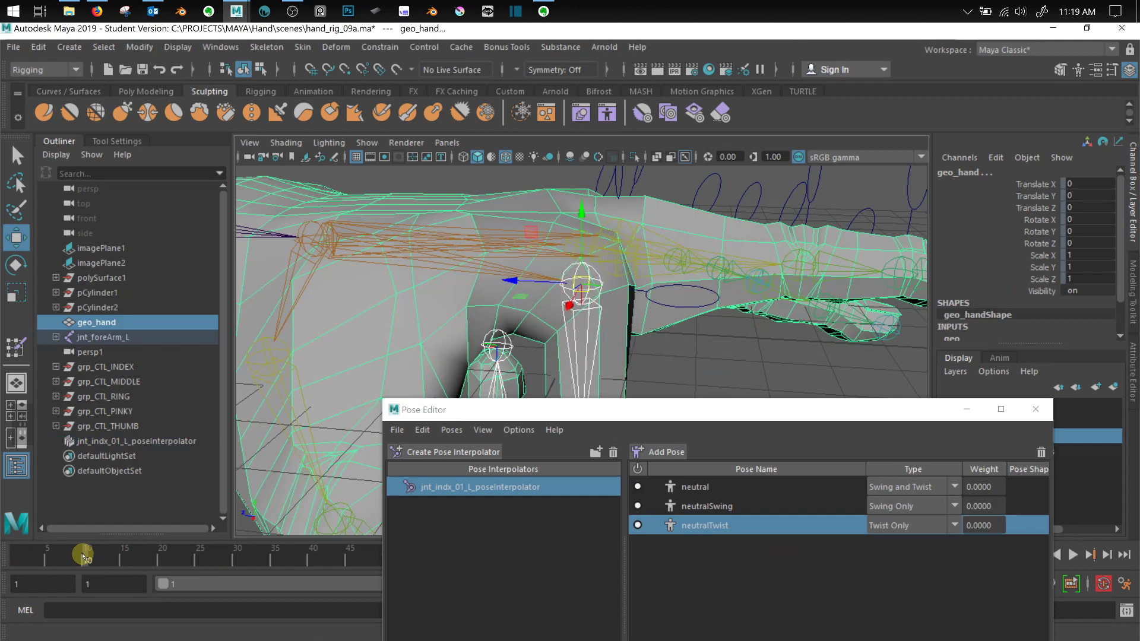
drag(654, 410, 467, 427)
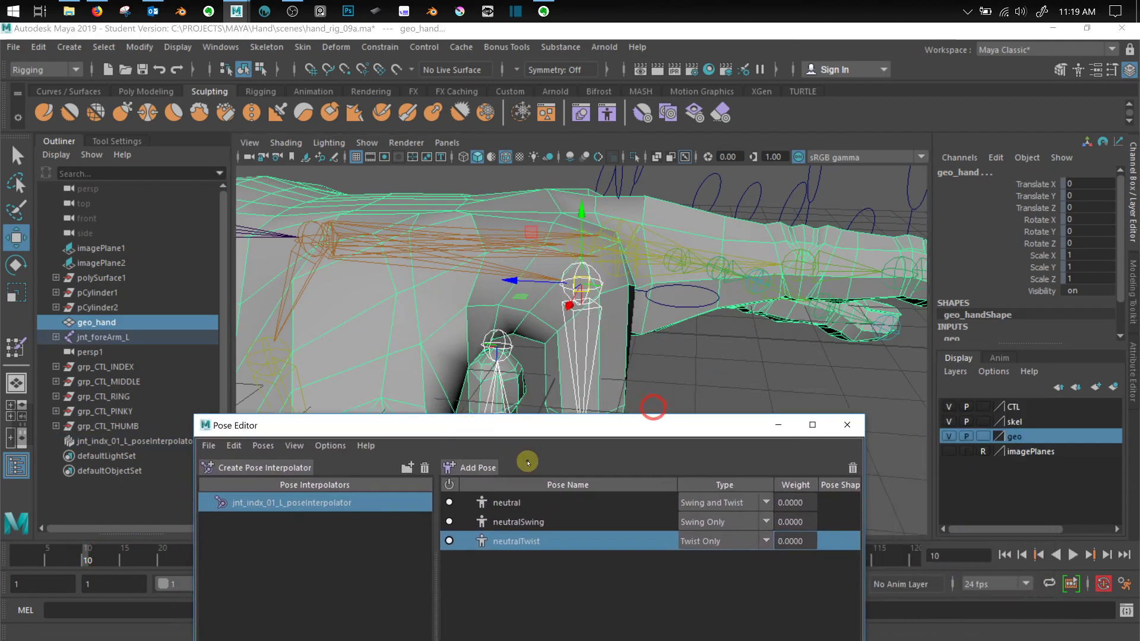
click(486, 469)
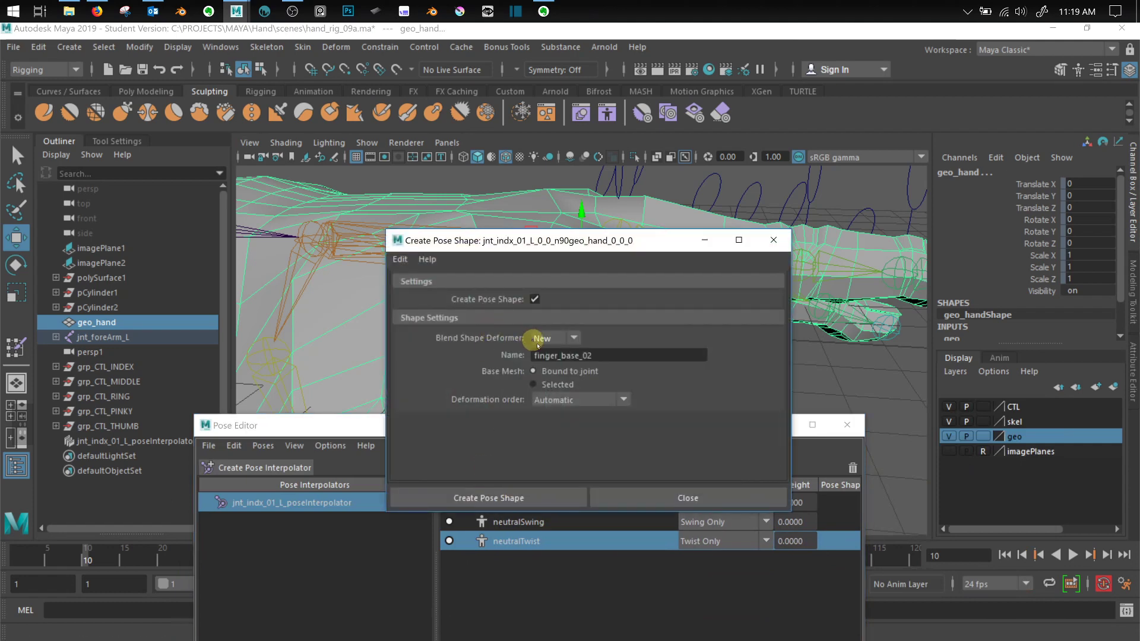
Name the new blend shape deformer finger_flex_01 and create the pose shape for the flexed index finger
click(580, 354)
key(BackSpace)
key(BackSpace)
key(BackSpace)
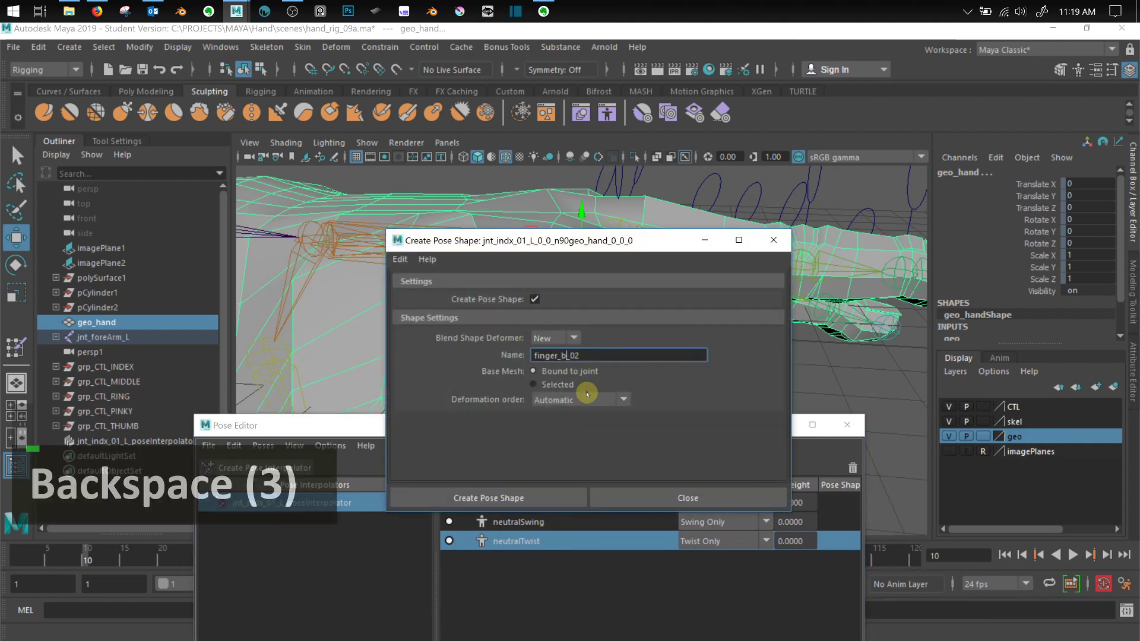
text(flex)
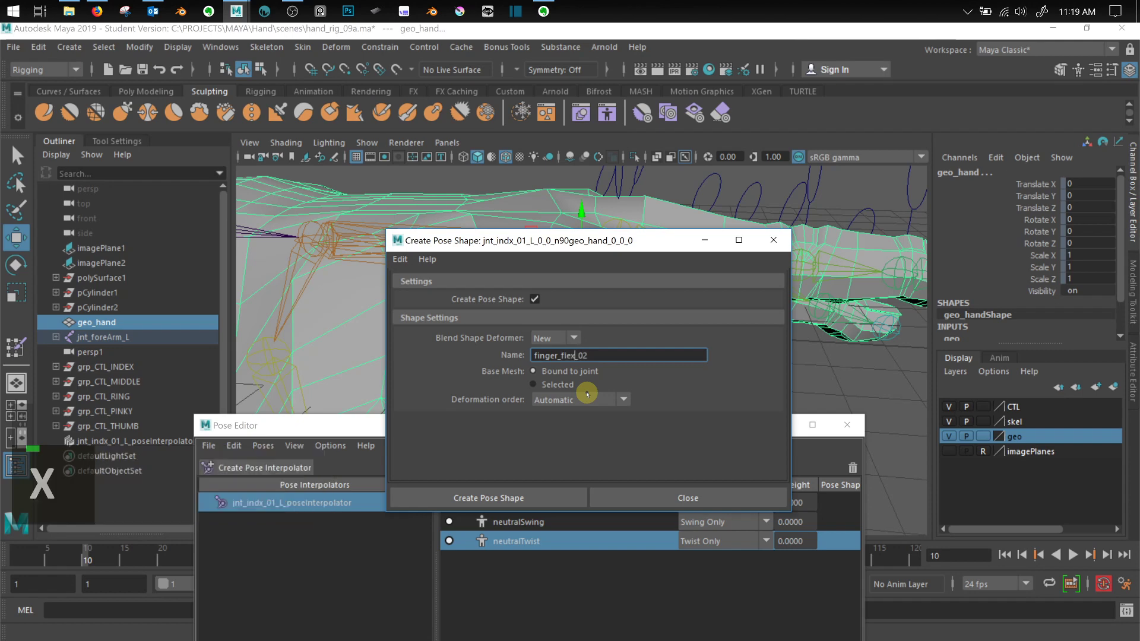
click(600, 355)
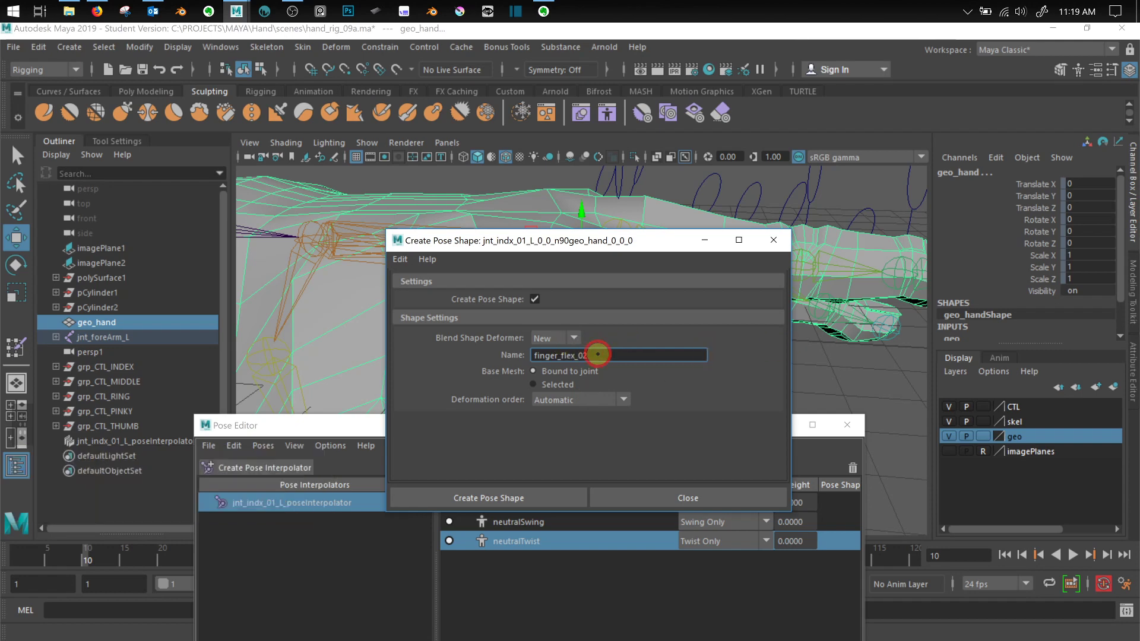
key(BackSpace)
text(1)
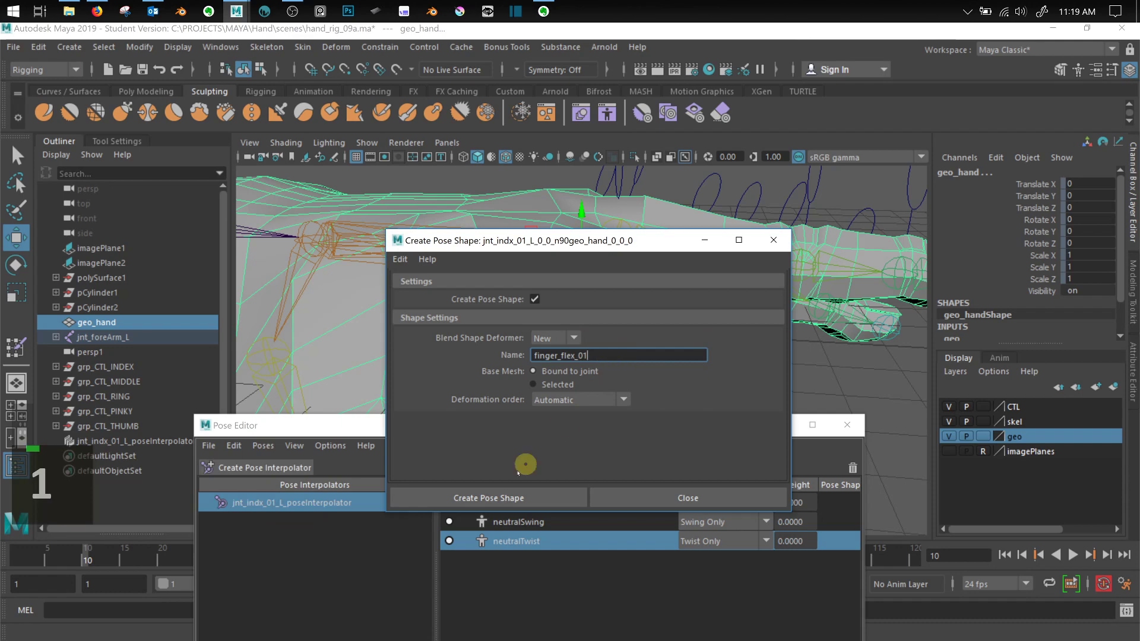
click(509, 497)
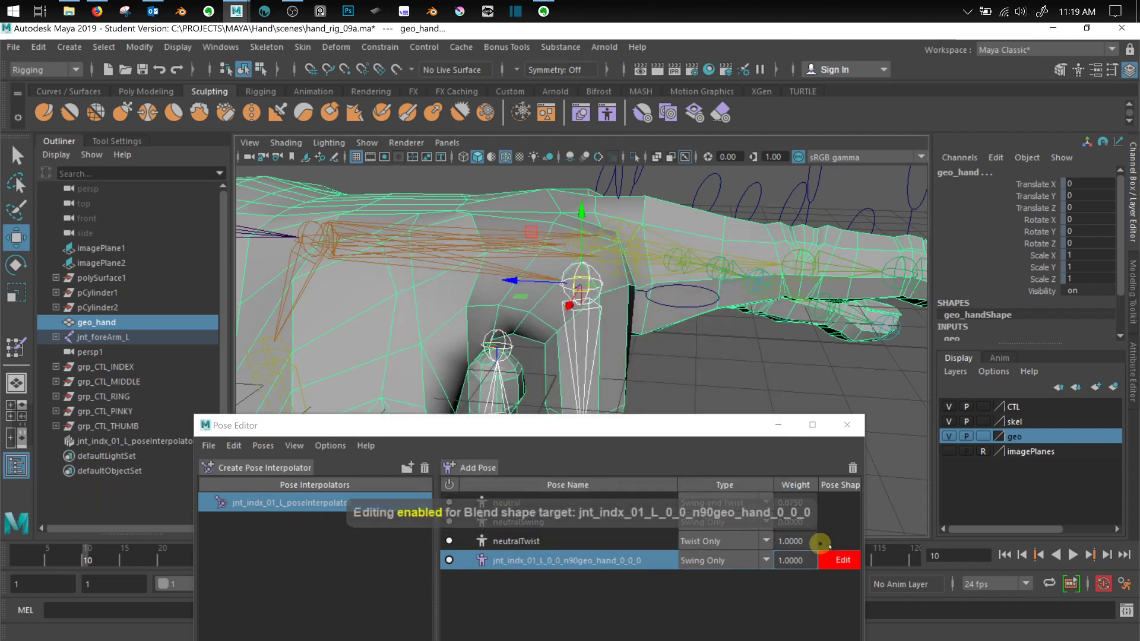
Widen the Pose Editor to show its full Pose Shape column and reposition it clear of the knuckle area
drag(865, 532, 939, 526)
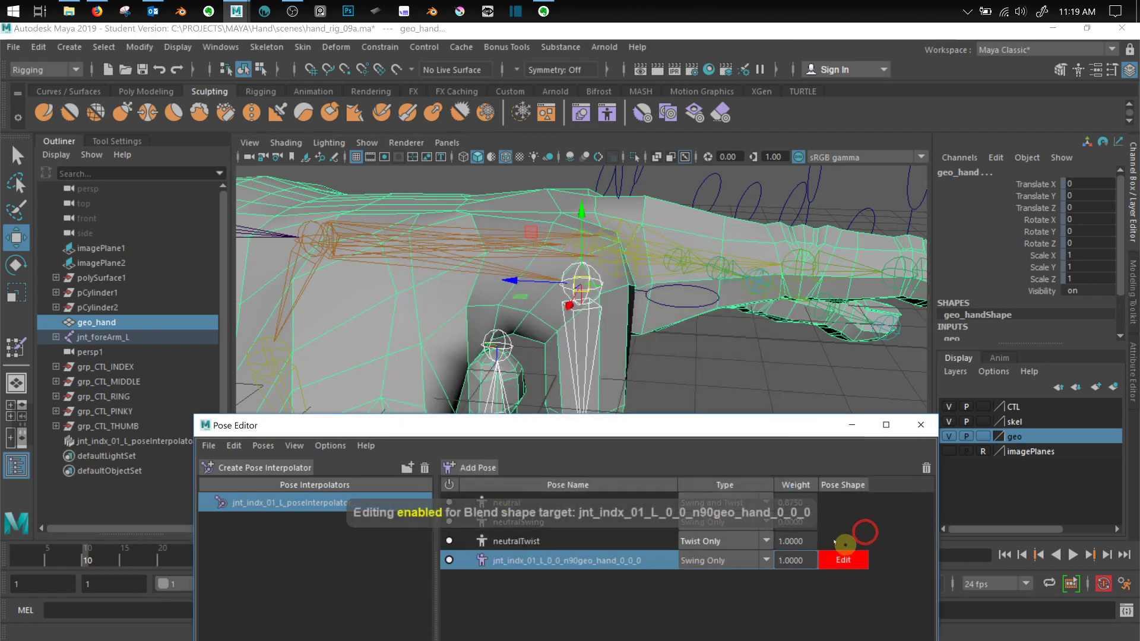
drag(775, 430, 895, 220)
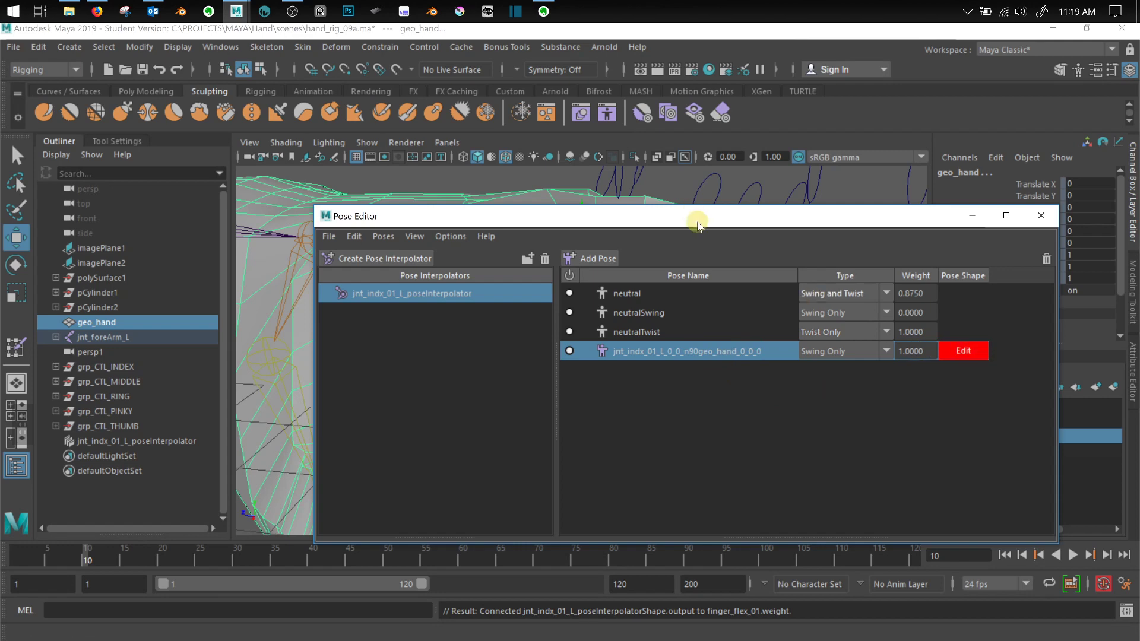
drag(696, 221, 617, 395)
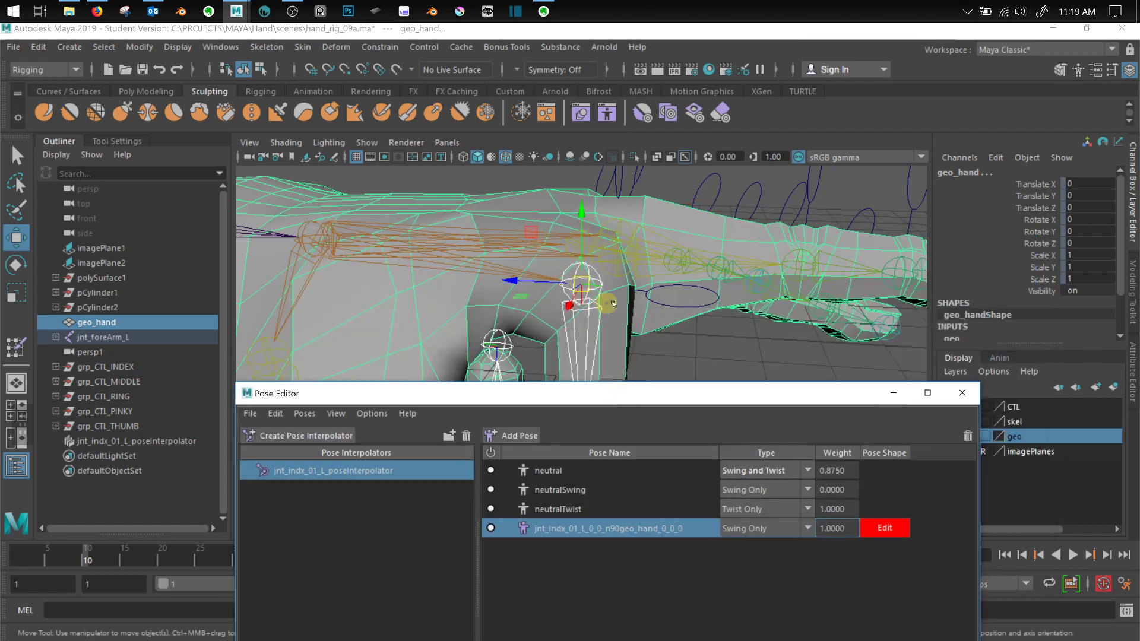
Switch geo_hand to edge selection and select edges on both sides of the flexed index finger's base knuckle
alt+middle_drag(613, 304, 618, 208)
scroll(654, 272, up, 2)
right_click(611, 275)
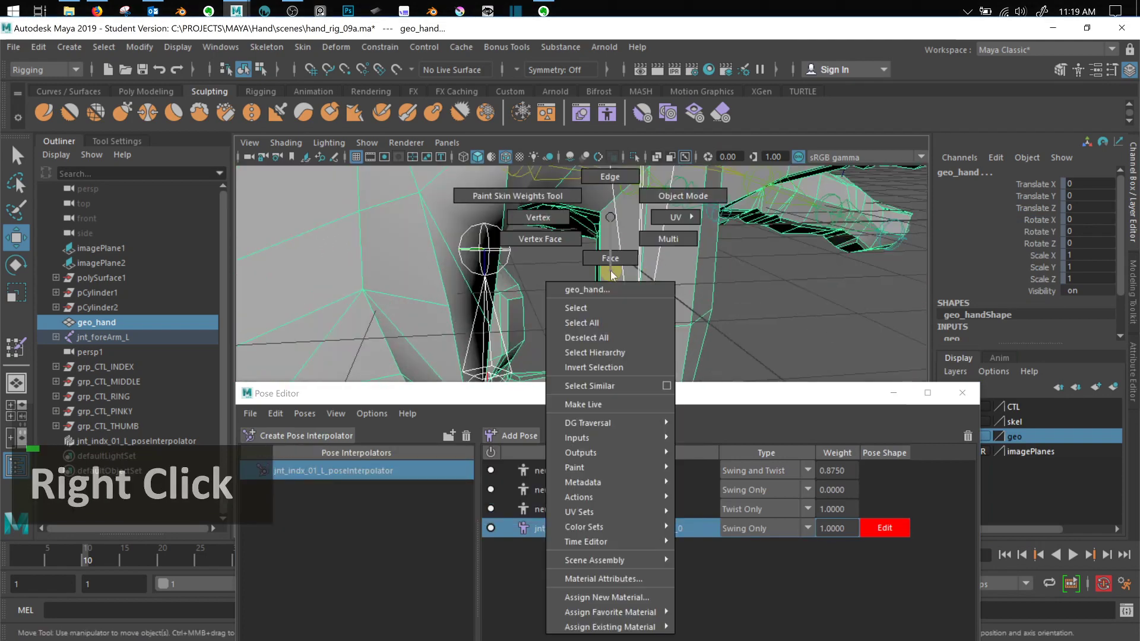
right_drag(611, 274, 613, 169)
alt+drag(627, 260, 623, 229)
alt+middle_drag(624, 229, 540, 358)
scroll(540, 359, up, 3)
alt+middle_drag(550, 303, 558, 338)
click(617, 266)
alt+drag(671, 263, 579, 214)
shift+click(667, 279)
Move the selected knuckle edges slightly downward to reshape the index finger's base in the flexed pose
scroll(669, 283, down, 2)
alt+drag(605, 300, 675, 266)
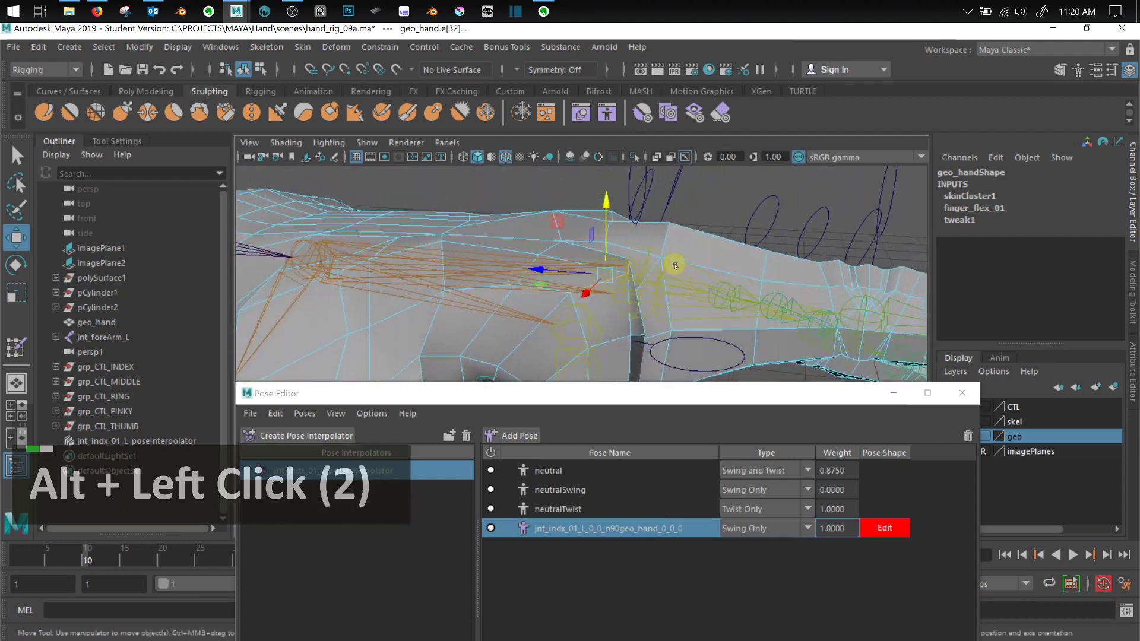
drag(588, 259, 626, 270)
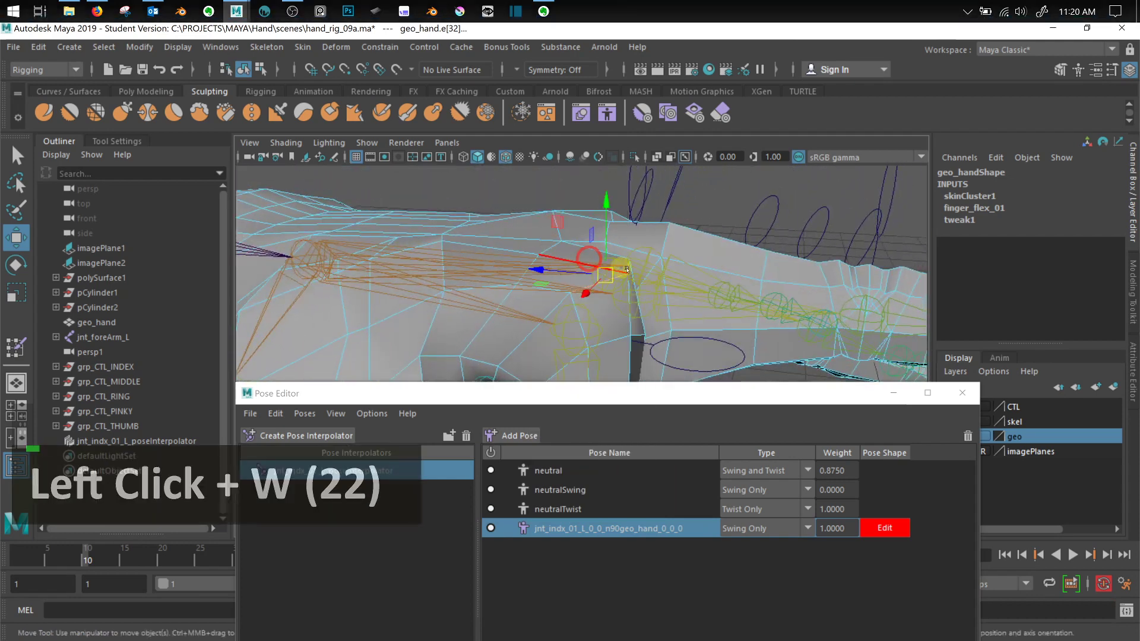
drag(610, 209, 597, 214)
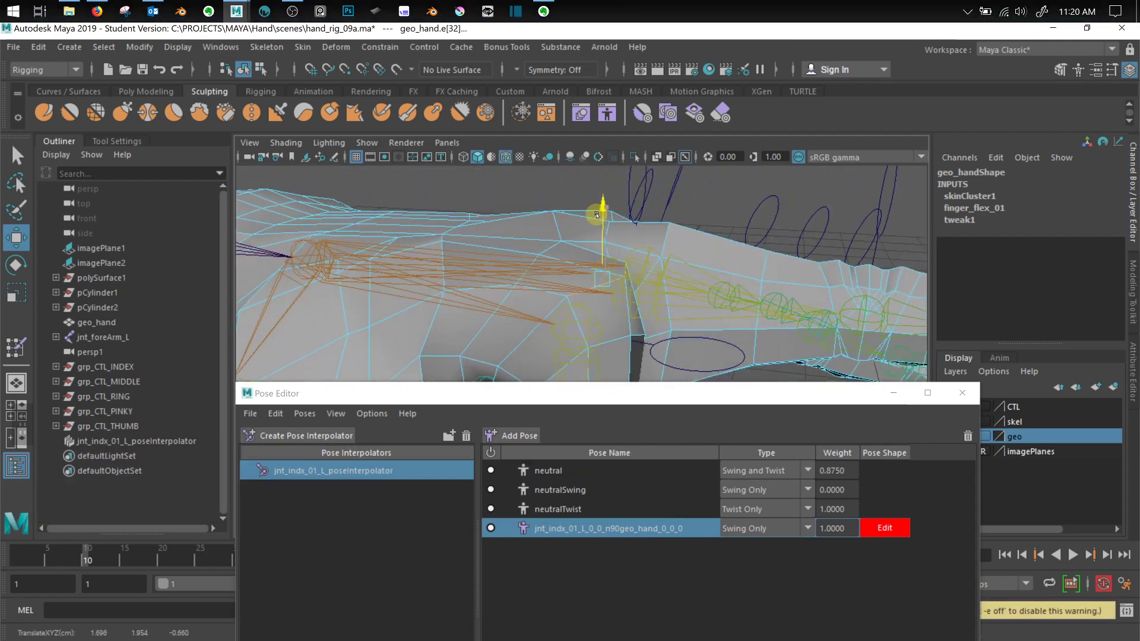
alt+drag(659, 293, 665, 300)
scroll(666, 311, down, 3)
scroll(665, 312, down, 2)
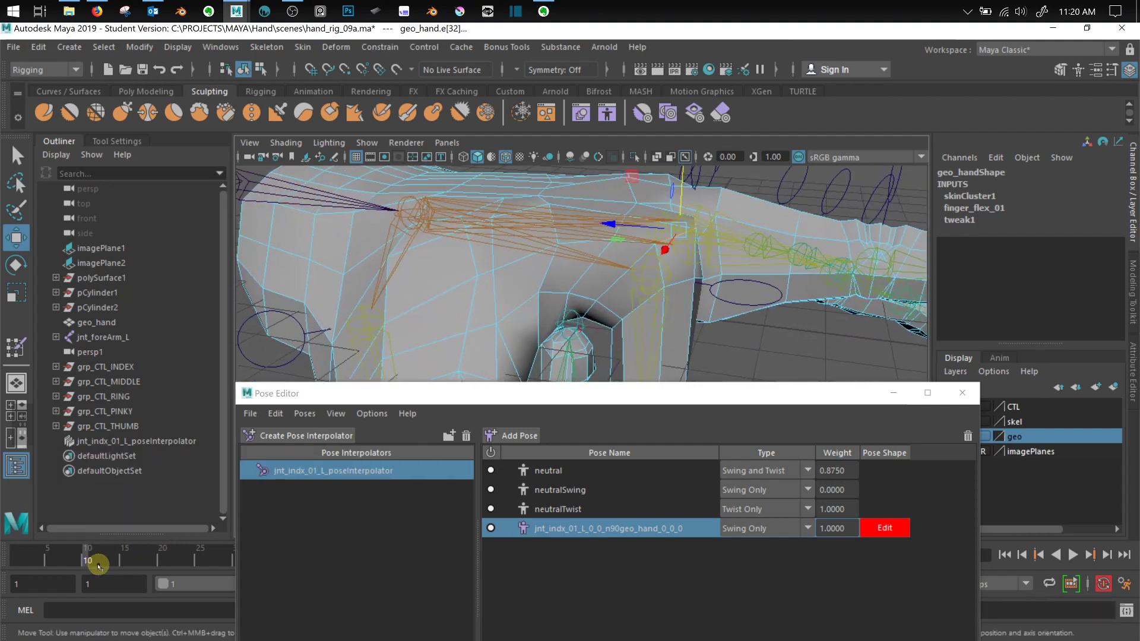
Move the selected knuckle edges back toward the wrist and scrub the frames around 10 to check the corrected shape
mouse_move(89, 561)
mouse_down()
mouse_move(9, 557)
mouse_move(100, 553)
mouse_up()
drag(677, 213, 637, 220)
drag(122, 559, 78, 558)
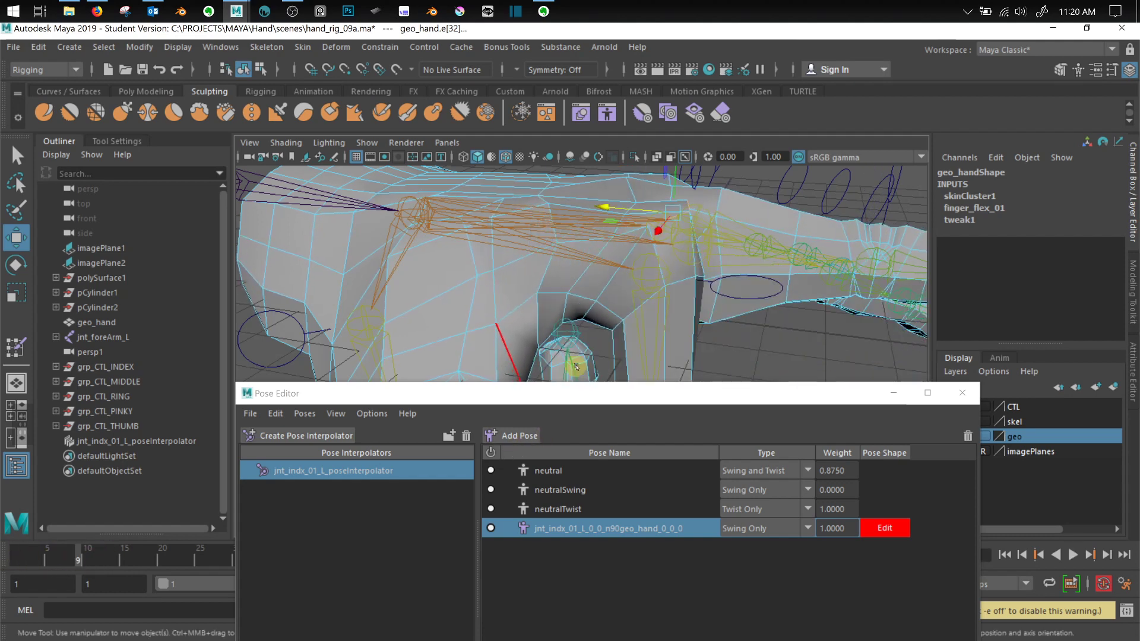
alt+drag(505, 267, 631, 274)
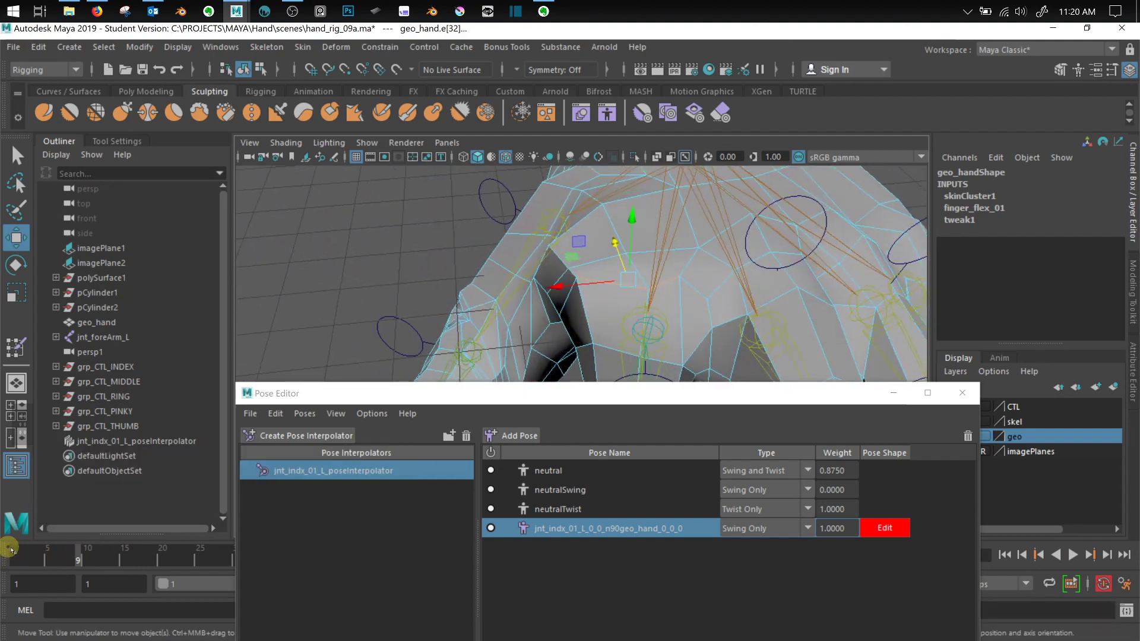
Reposition two vertices beside the flexed index finger's base knuckle on geo_hand using vertex selection with Soft Select on
mouse_move(80, 556)
mouse_down()
mouse_move(23, 563)
mouse_move(95, 558)
mouse_up()
alt+drag(516, 324, 558, 326)
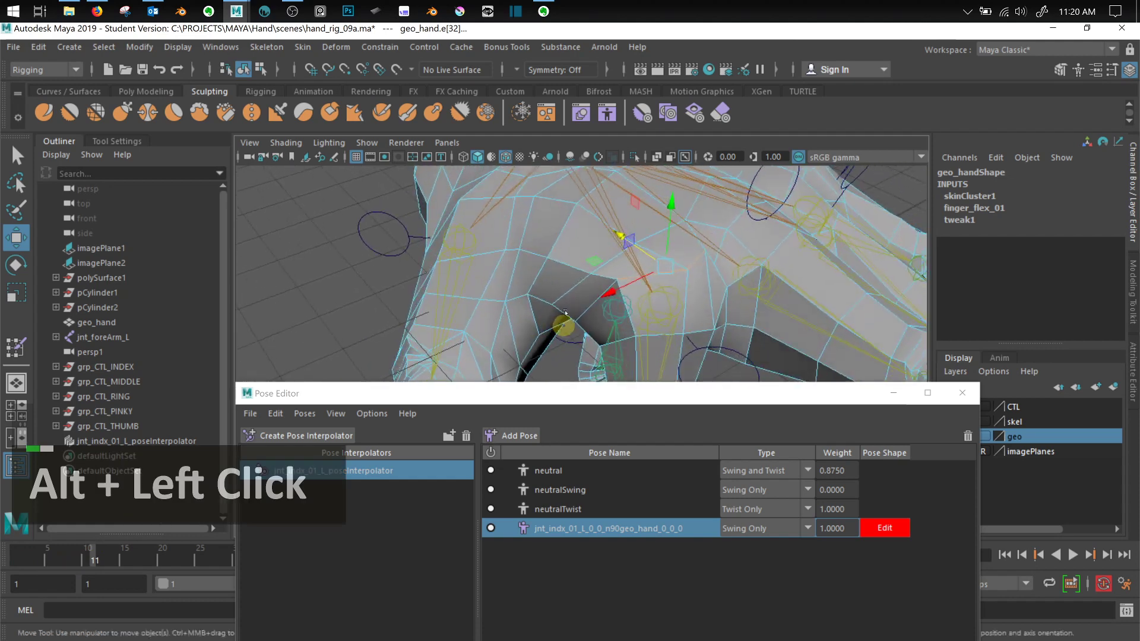
right_drag(555, 217, 496, 216)
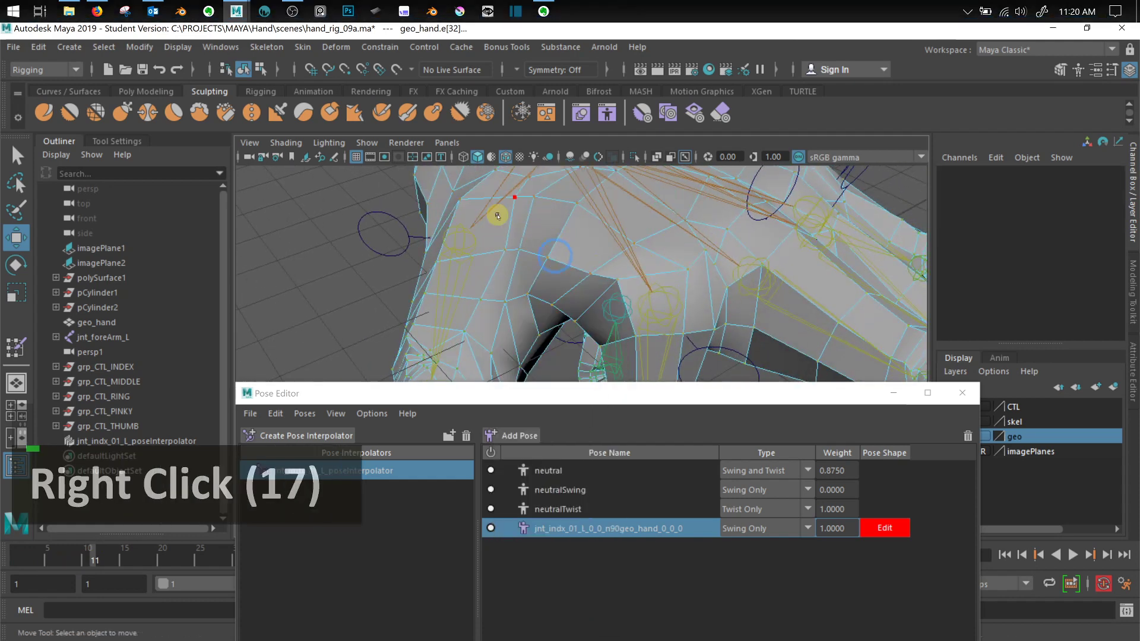
click(565, 268)
key(b)
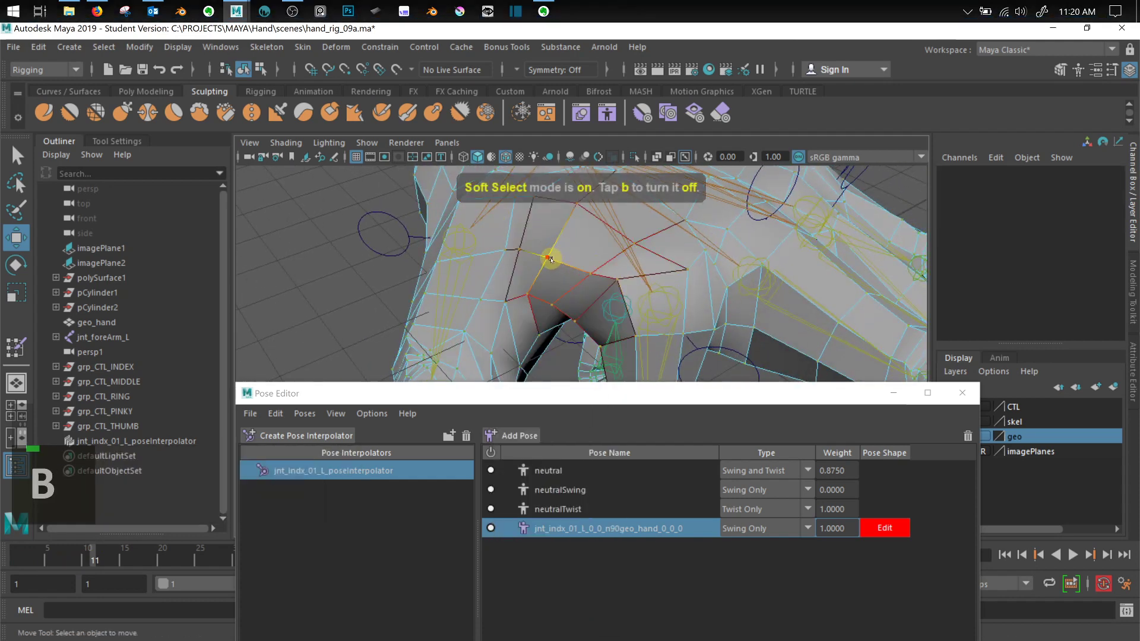
click(550, 259)
drag(512, 273, 526, 269)
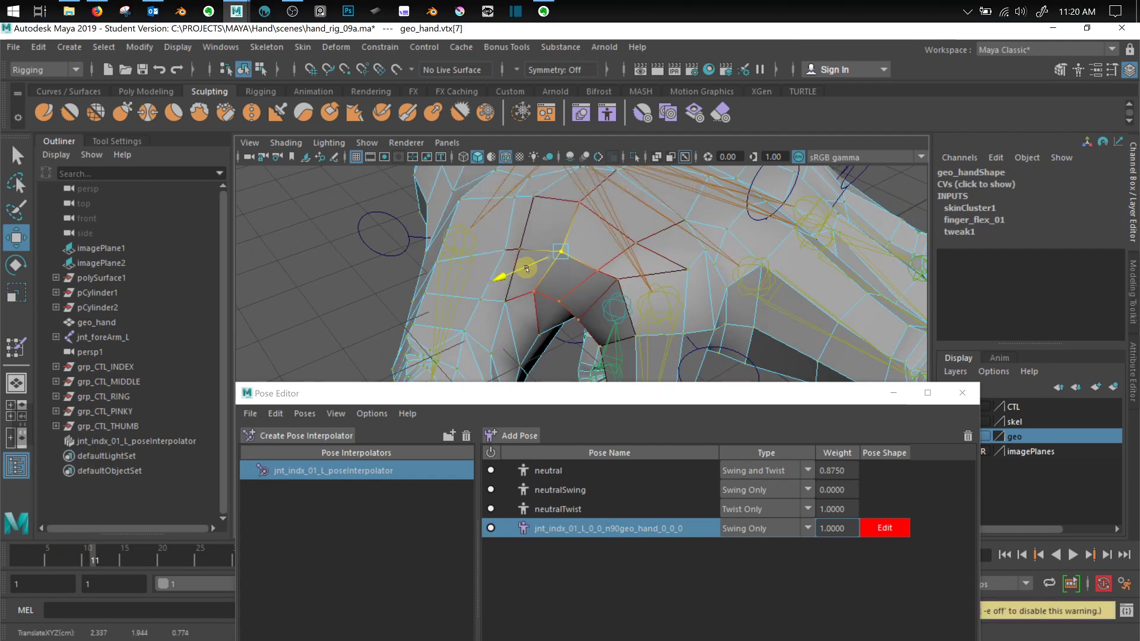
click(624, 290)
drag(591, 266, 597, 267)
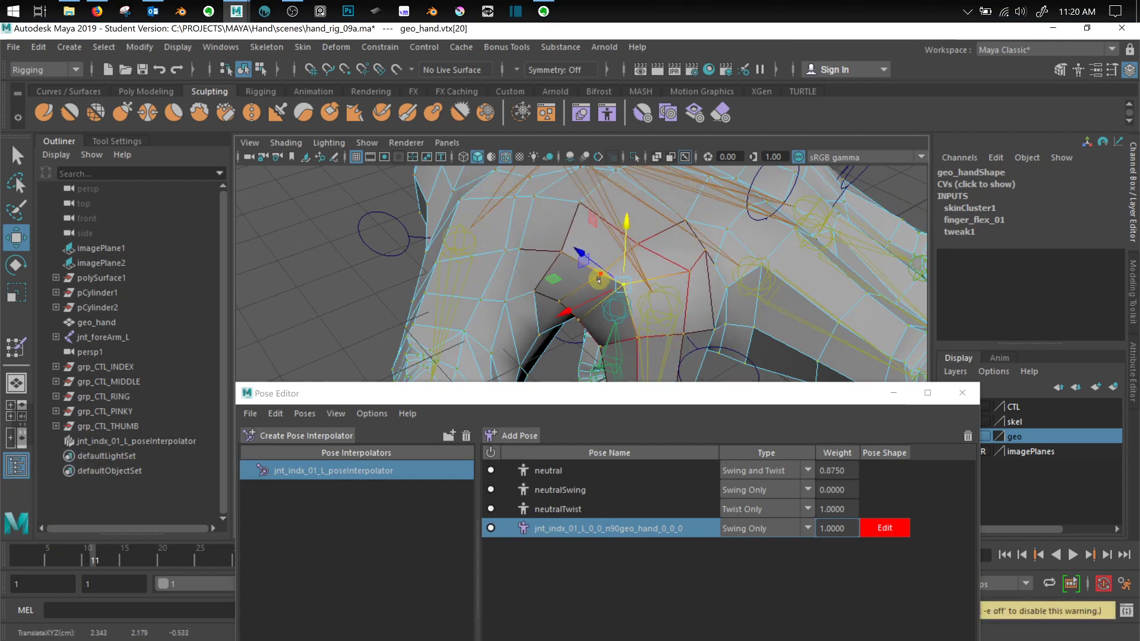
Reduce the soft-selection radius, then move the vertex between those two slightly up and back toward the wrist
click(598, 279)
key(b)
drag(600, 266, 556, 246)
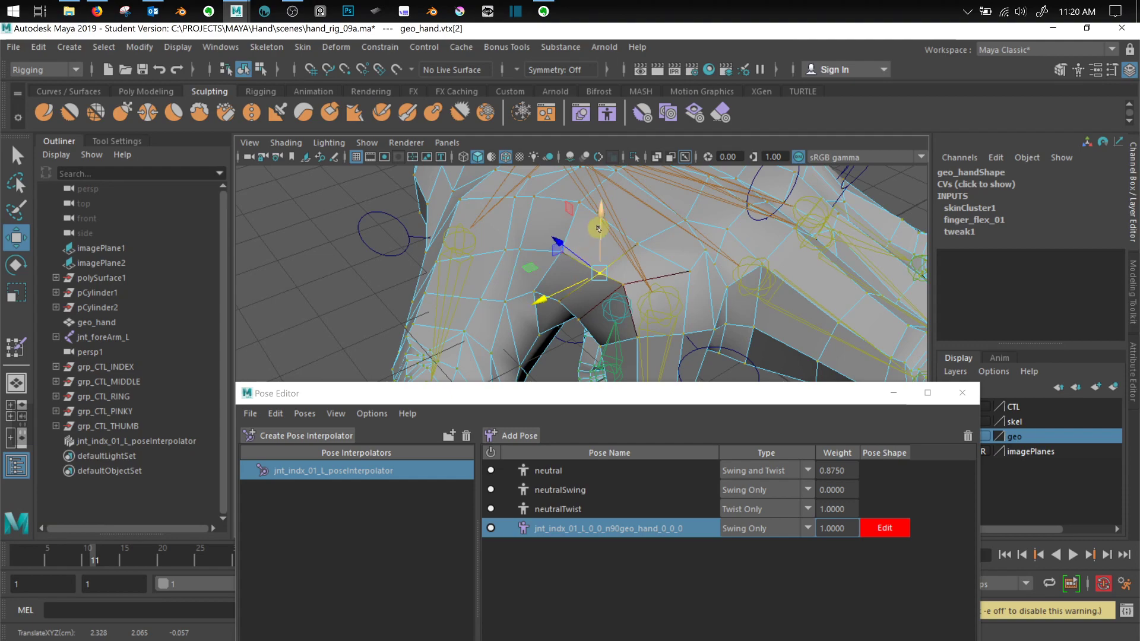
drag(598, 229, 567, 232)
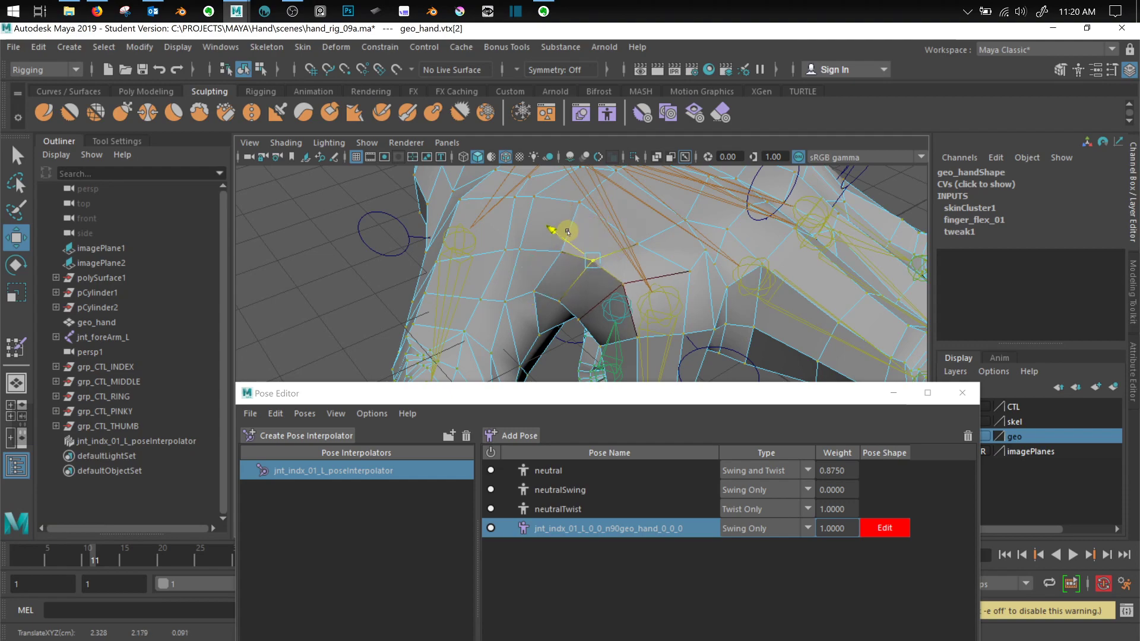
alt+drag(630, 272, 545, 356)
mouse_move(99, 561)
mouse_down()
mouse_move(8, 557)
mouse_move(94, 552)
mouse_up()
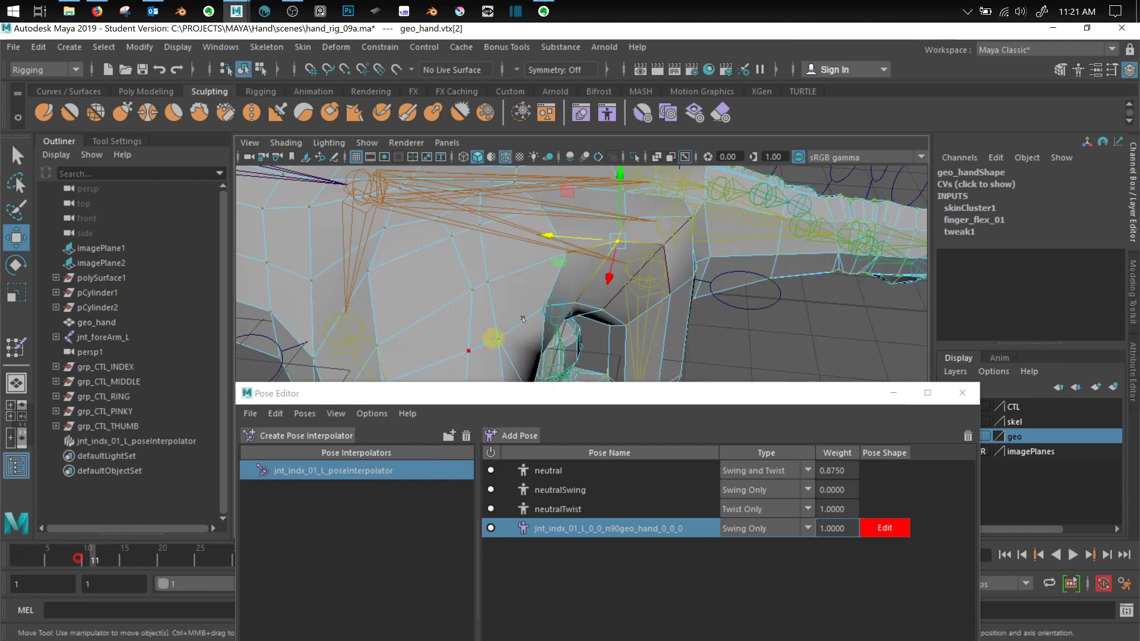
Adjust the height of a vertex on top of the index knuckle and scrub the frames around 10 to check it
double_click(631, 220)
click(623, 206)
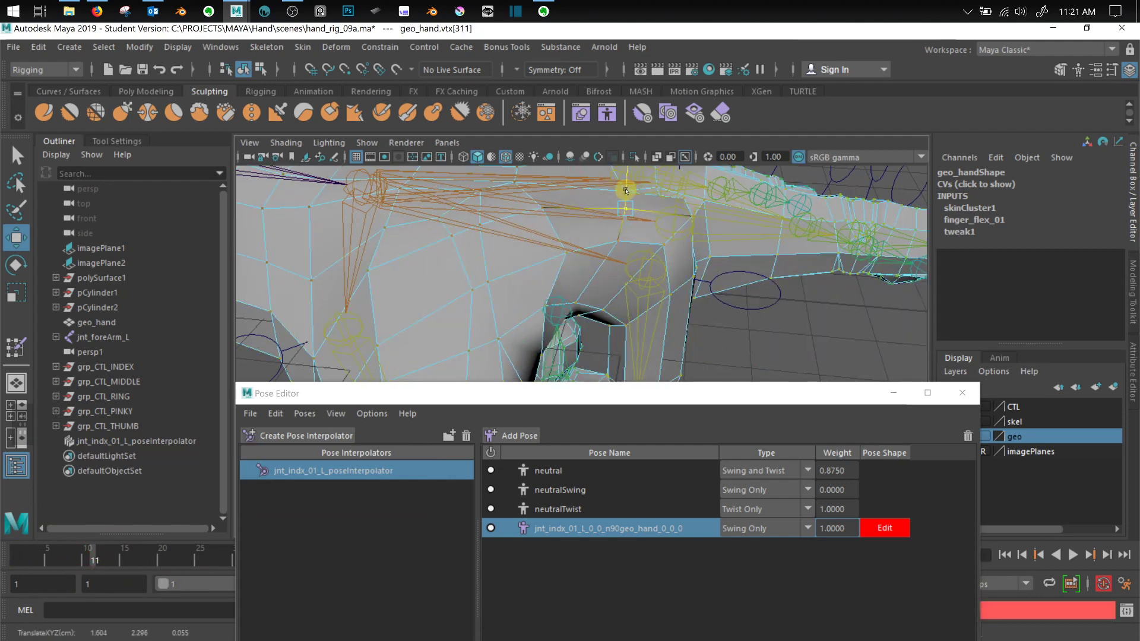
mouse_move(96, 560)
mouse_down()
mouse_move(28, 557)
mouse_move(117, 548)
mouse_move(1, 545)
mouse_move(83, 543)
mouse_up()
Move the vertex at the side of the index knuckle back toward the wrist and slightly inward, then scrub to frame 11
alt+drag(618, 303, 517, 252)
click(562, 283)
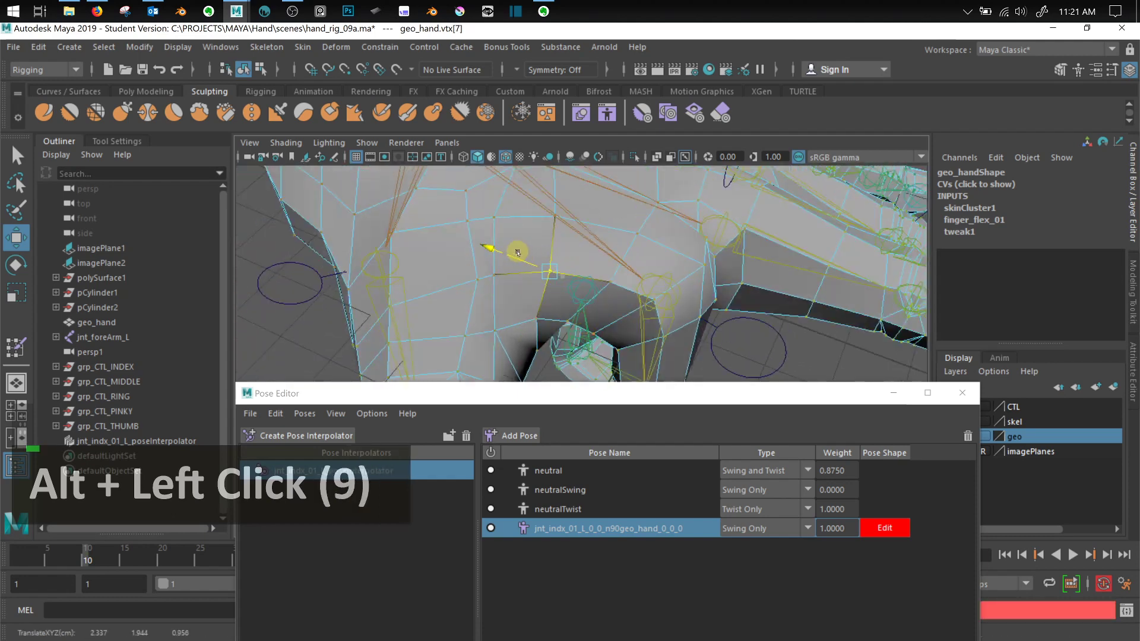
drag(519, 310, 523, 305)
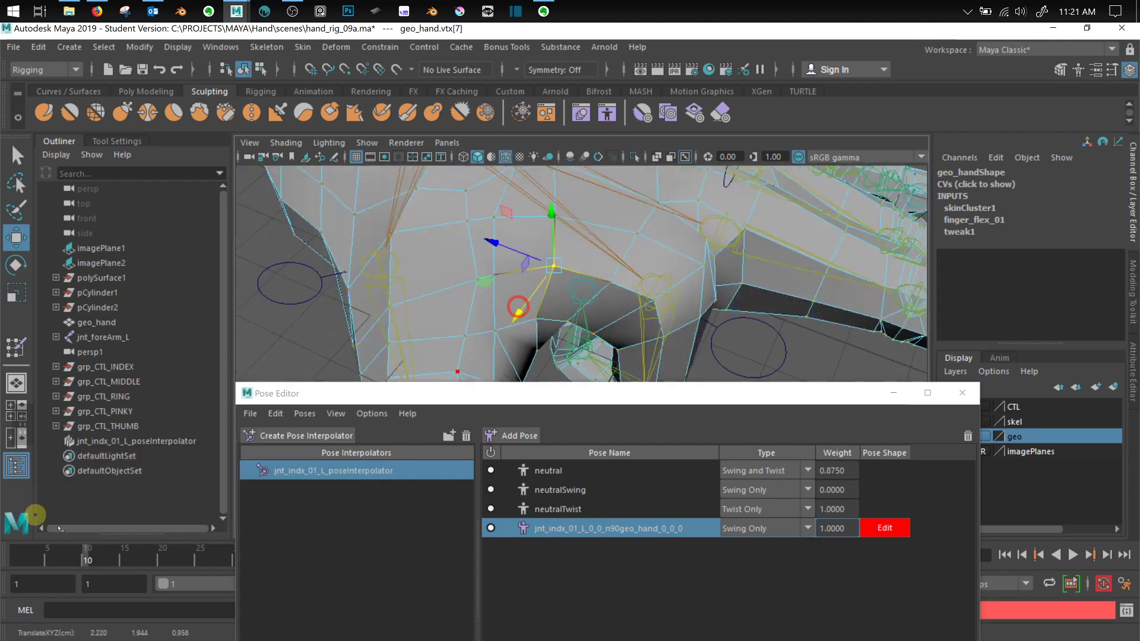
drag(65, 558, 90, 561)
Select the faces under the index finger's base on geo_hand, lower them slightly, and scrub the frames around 12 to check the crease
alt+drag(579, 338, 622, 267)
right_drag(580, 218, 579, 258)
alt+drag(595, 291, 908, 246)
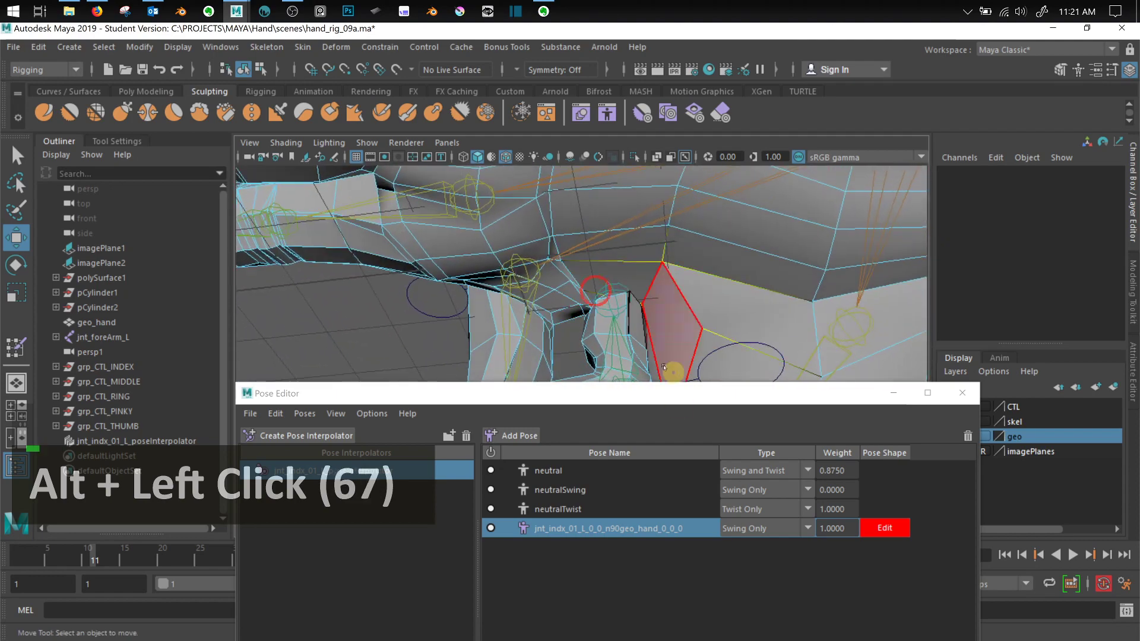
shift+click(558, 309)
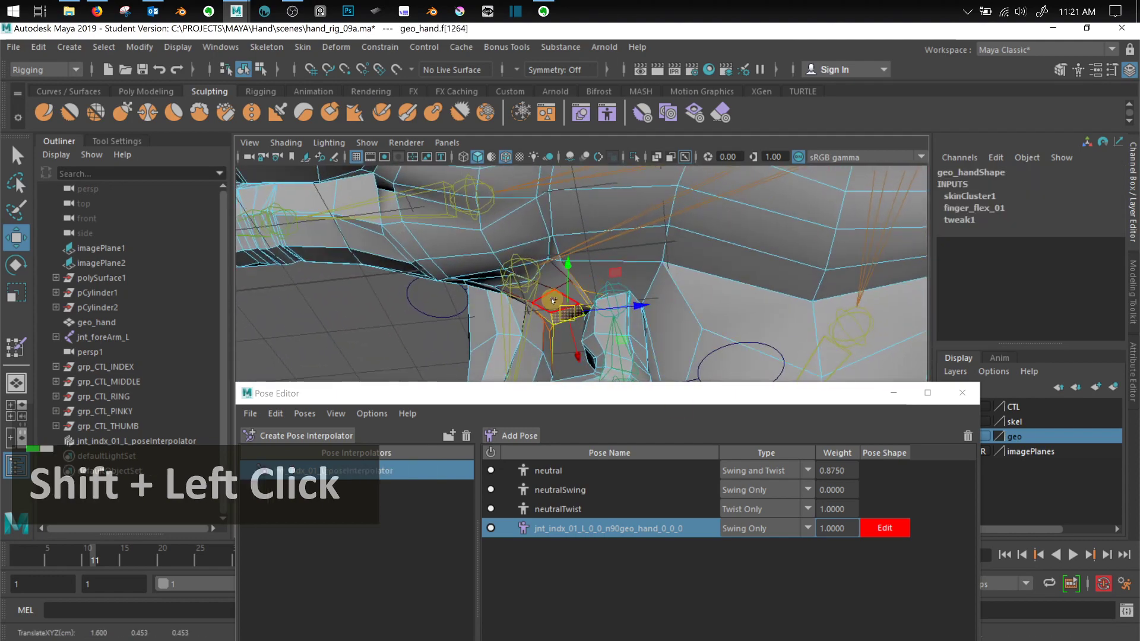
shift+click(561, 267)
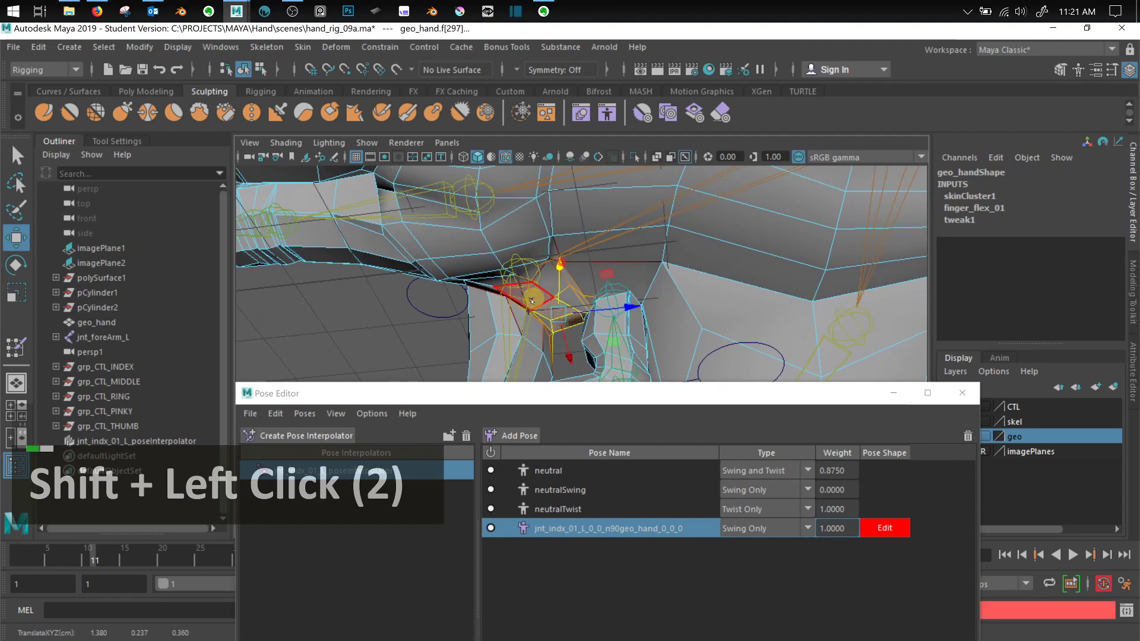
alt+drag(531, 301, 602, 310)
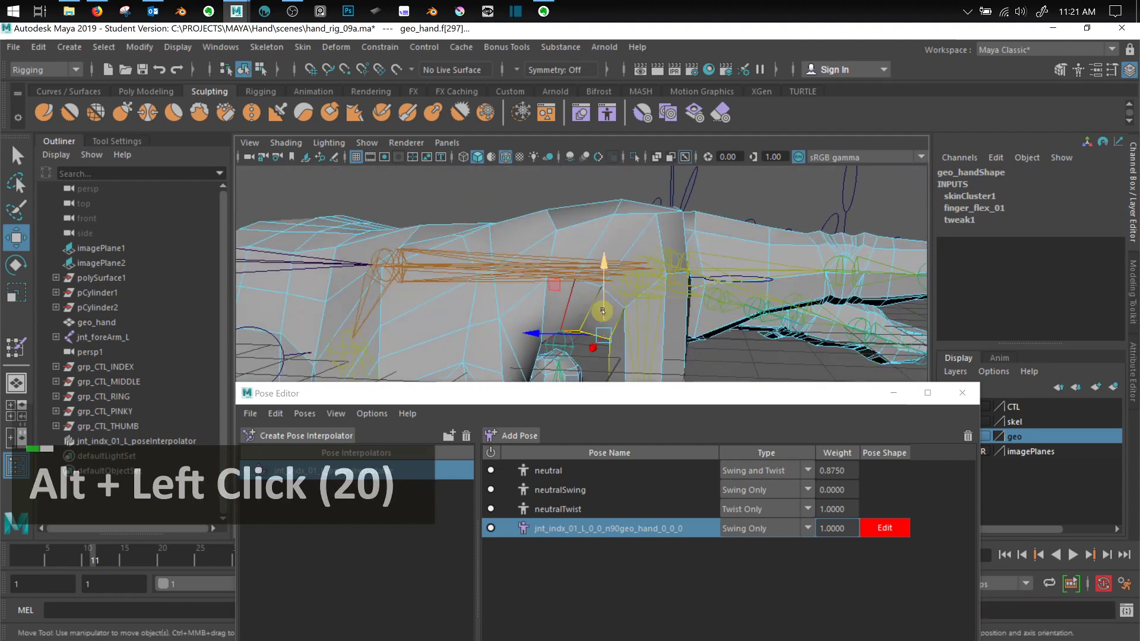
drag(604, 260, 603, 267)
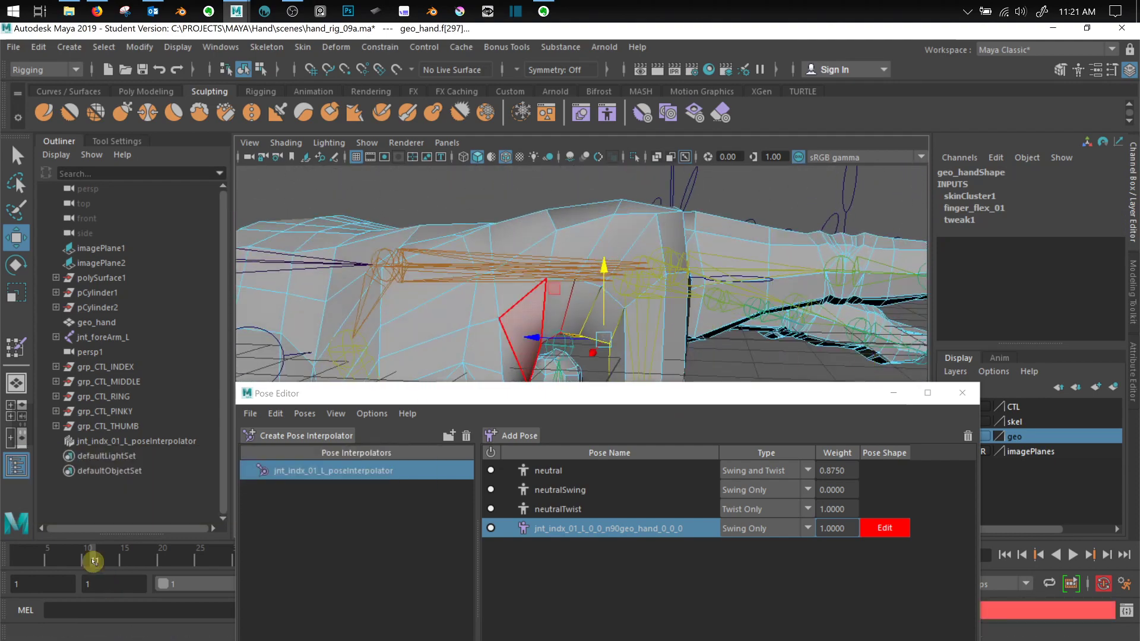
mouse_move(92, 558)
mouse_down()
mouse_move(33, 561)
mouse_move(103, 560)
mouse_up()
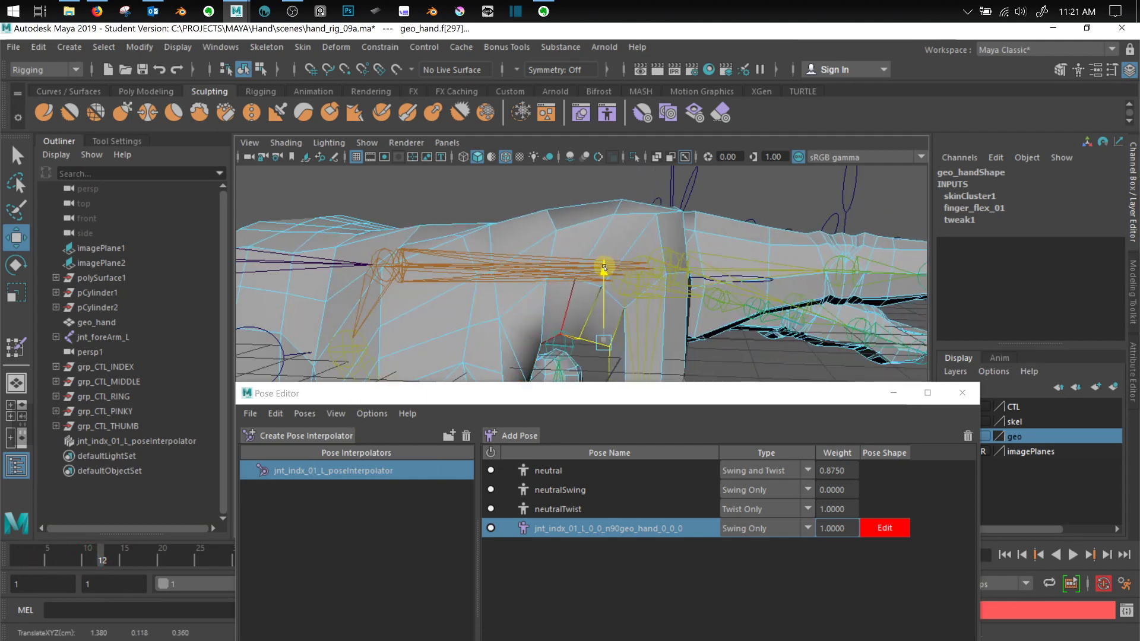
alt+drag(604, 268, 544, 392)
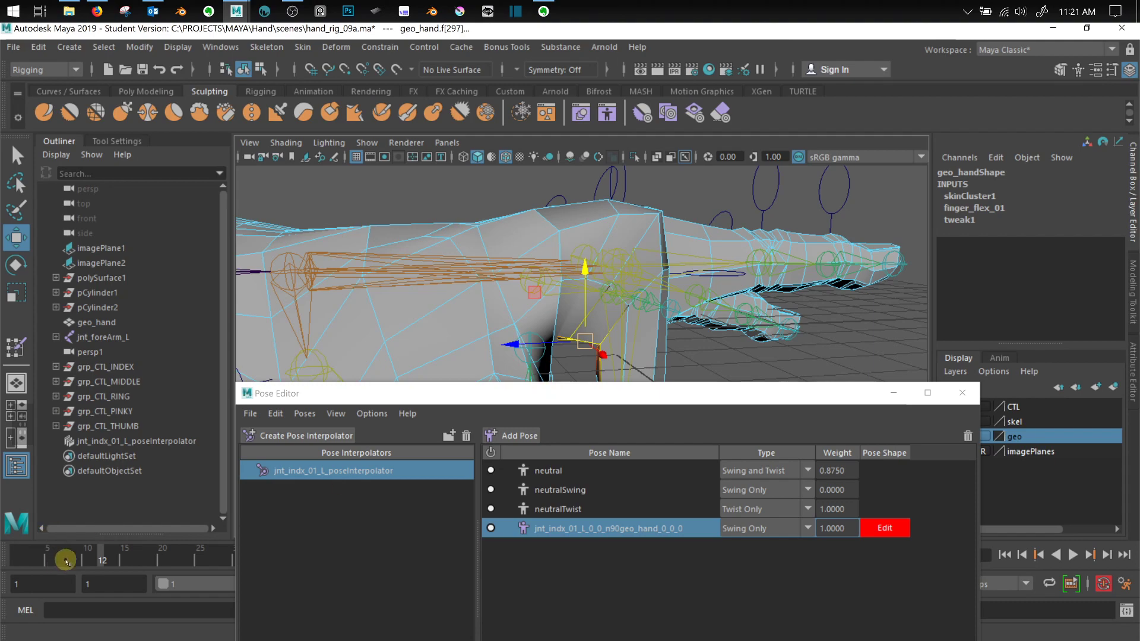
drag(65, 561, 102, 561)
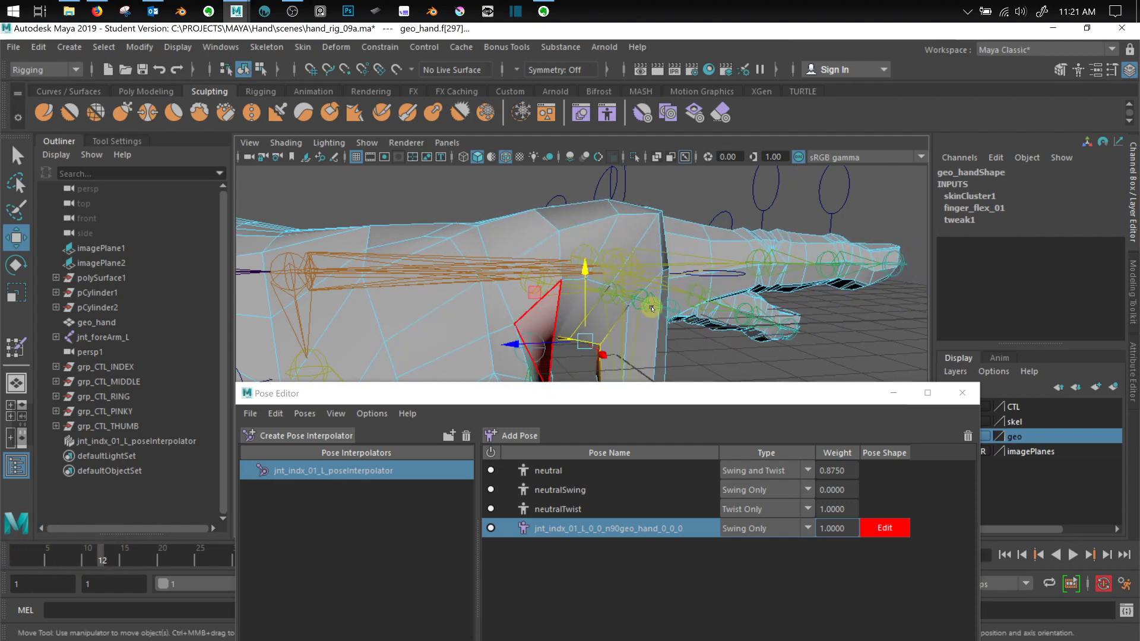
Switch geo_hand to edge selection and lower the adjacent edges across the underside crease of the index finger's base
mouse_move(653, 285)
alt+mouse_down()
mouse_move(655, 262)
mouse_move(649, 305)
mouse_move(735, 264)
mouse_move(628, 318)
mouse_move(659, 267)
alt+mouse_up()
alt+middle_drag(658, 267, 797, 157)
alt+drag(724, 197, 706, 261)
alt+middle_drag(707, 261, 693, 278)
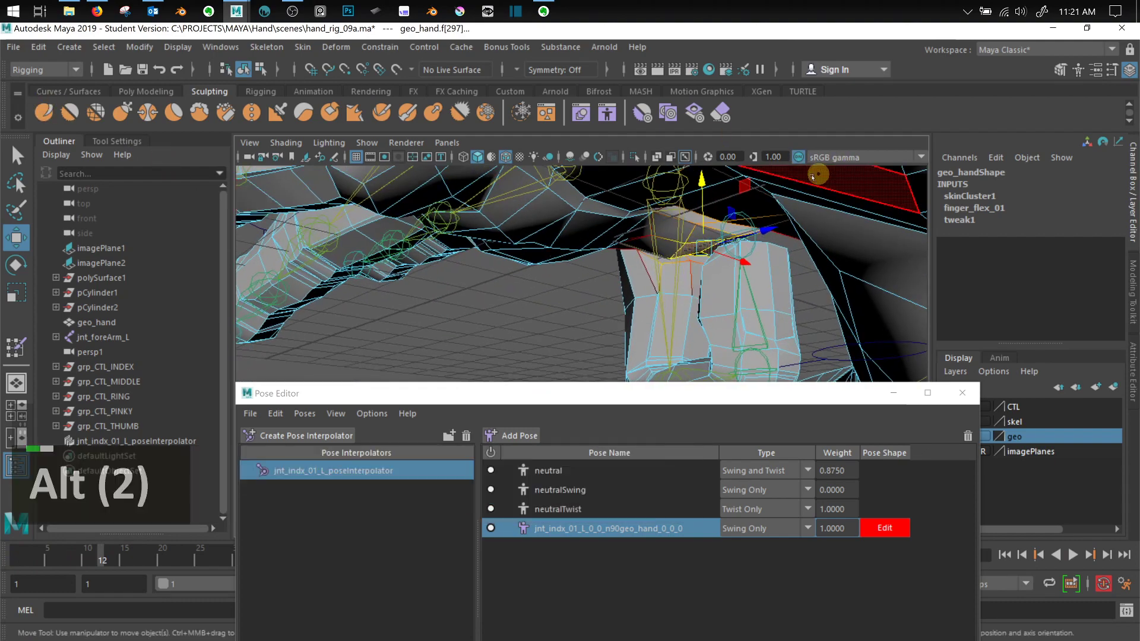
alt+drag(717, 219, 766, 270)
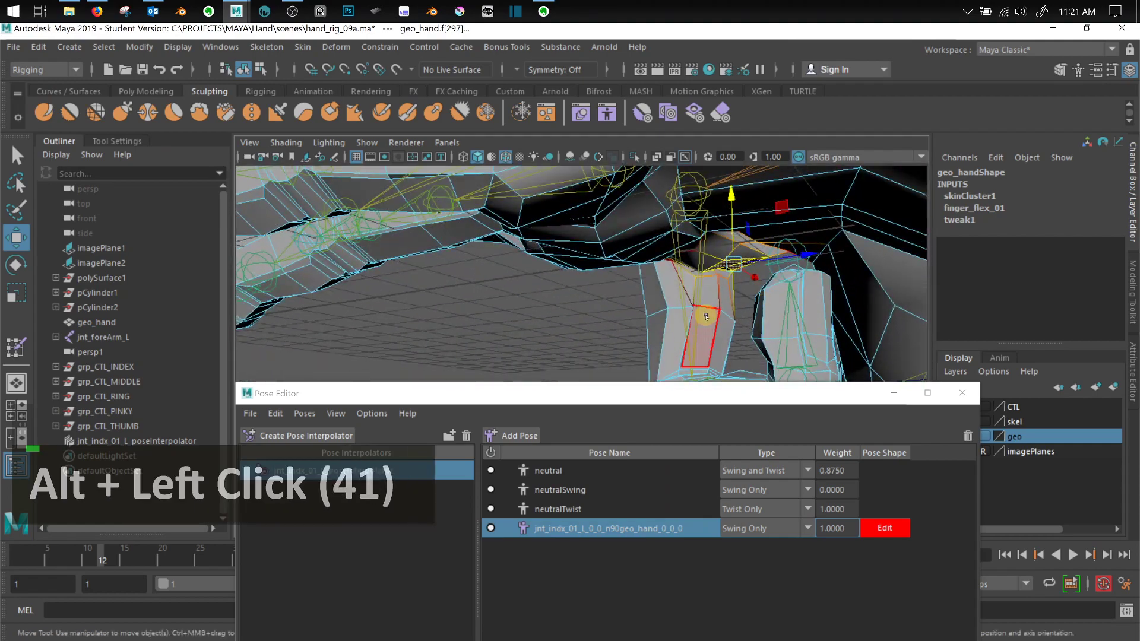
scroll(705, 315, up, 2)
alt+middle_drag(705, 314, 642, 278)
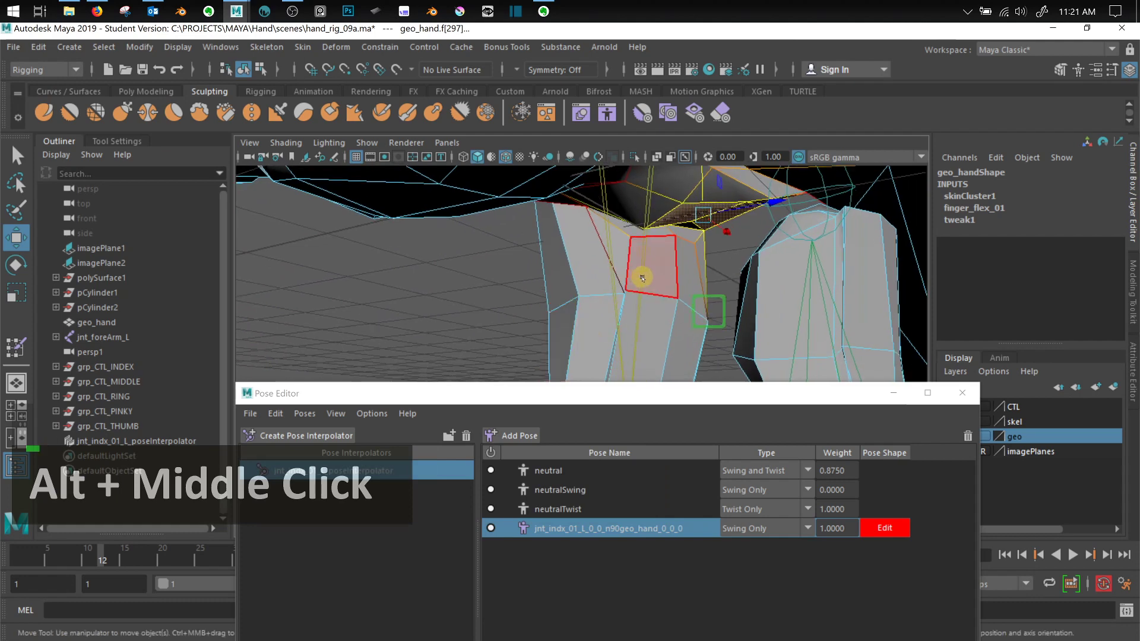
right_drag(658, 255, 667, 168)
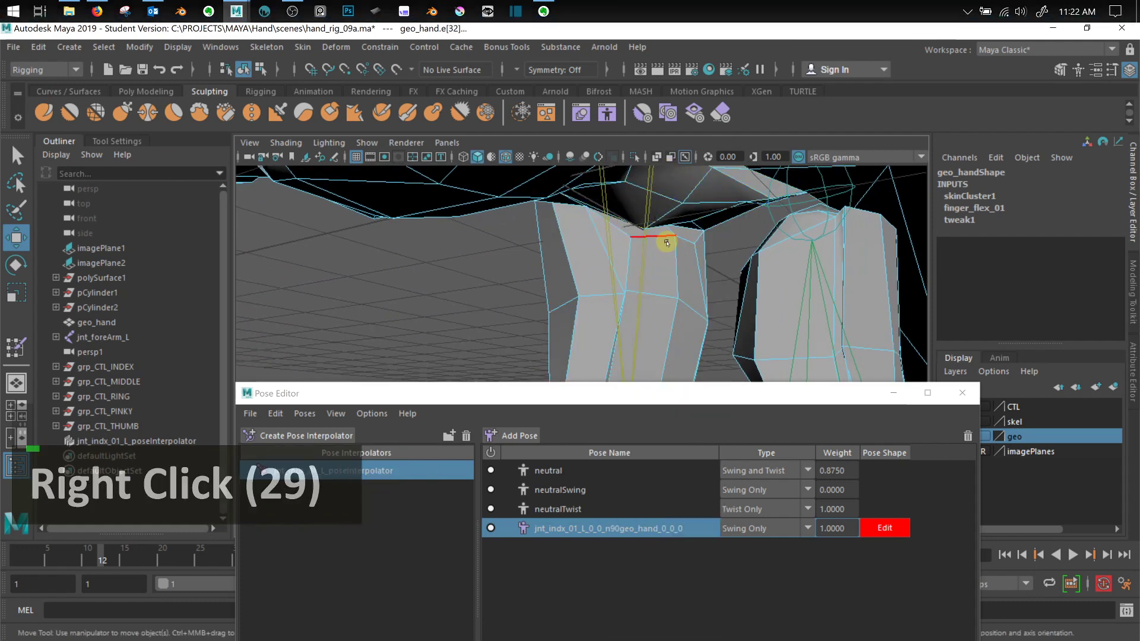
click(670, 248)
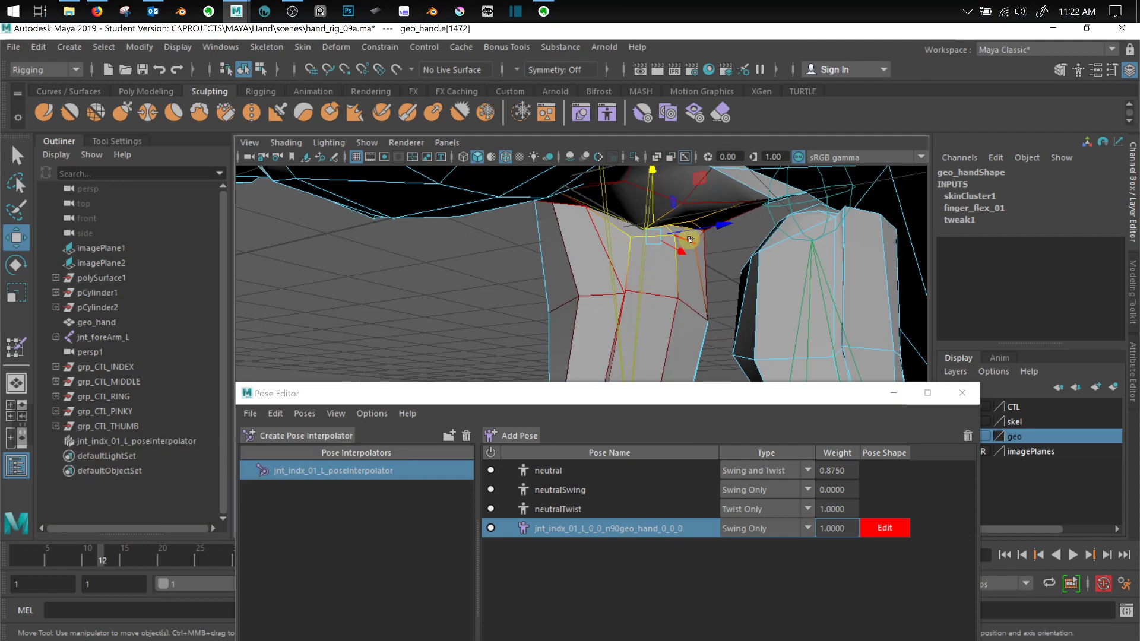
shift+click(686, 243)
alt+drag(686, 243, 430, 302)
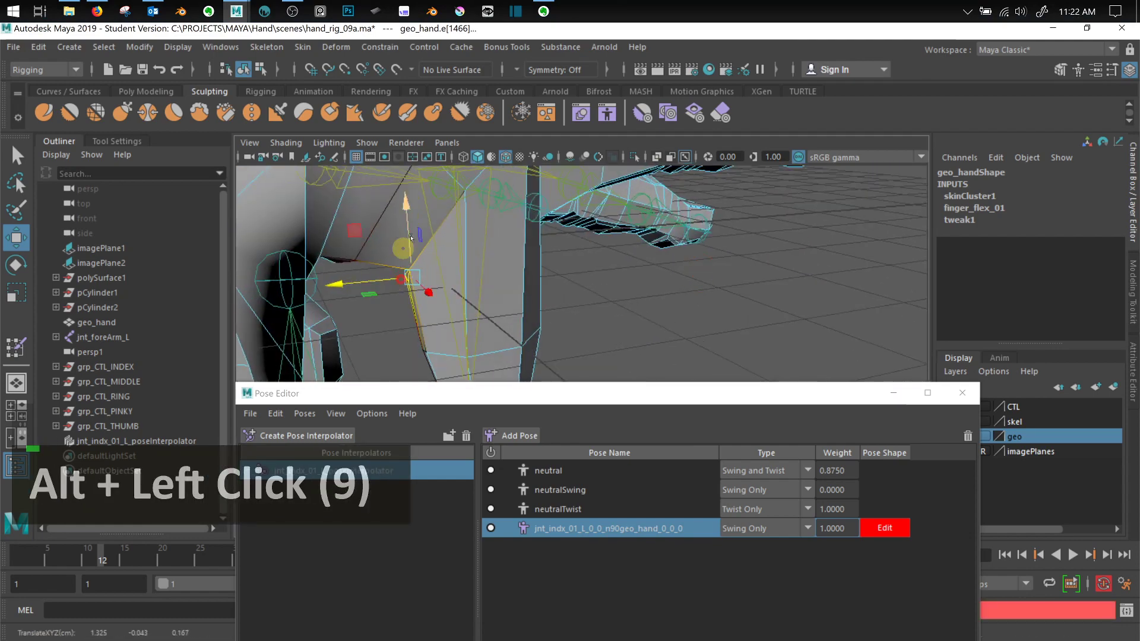
drag(410, 211, 406, 213)
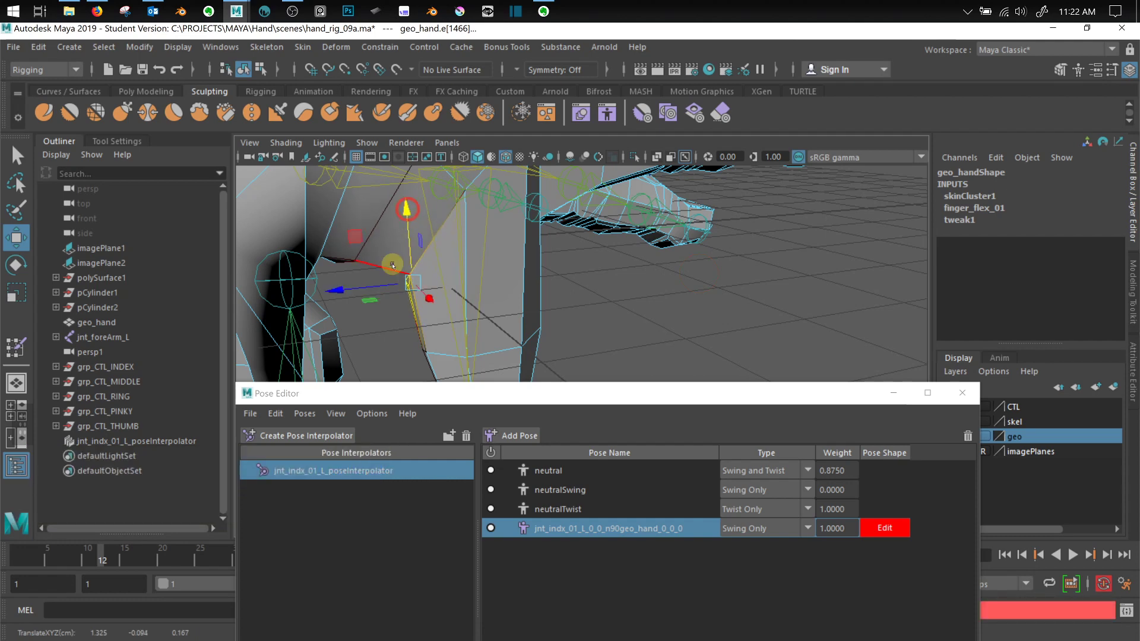
Shift the selected crease edges further toward the palm and down, scrubbing to frame 15
alt+drag(475, 300, 554, 330)
alt+middle_drag(554, 330, 649, 316)
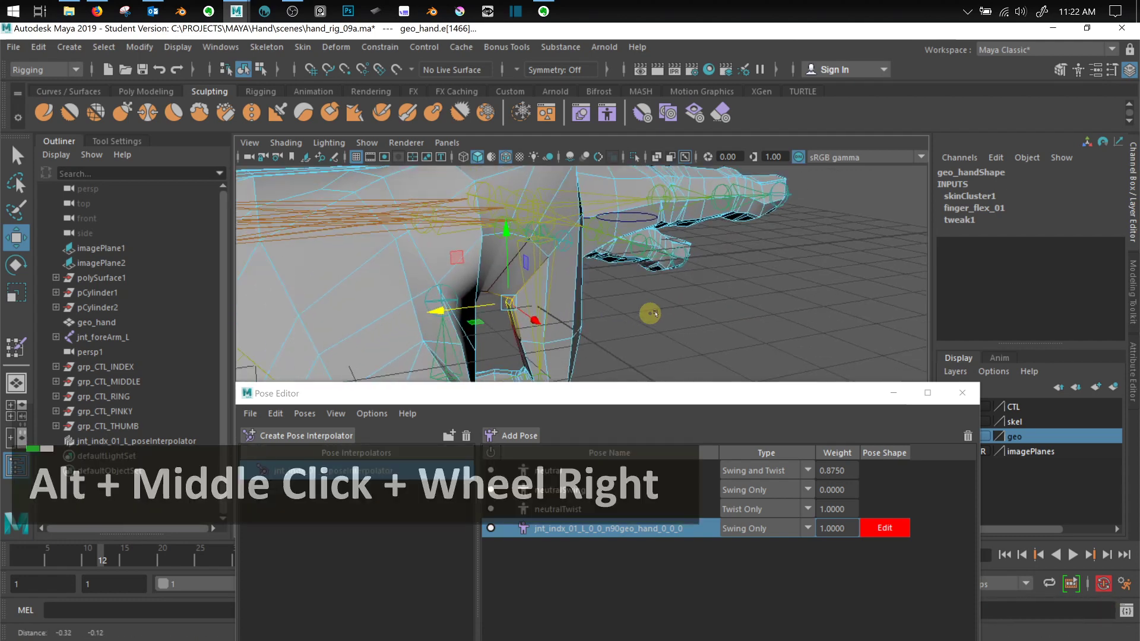
alt+drag(654, 311, 624, 313)
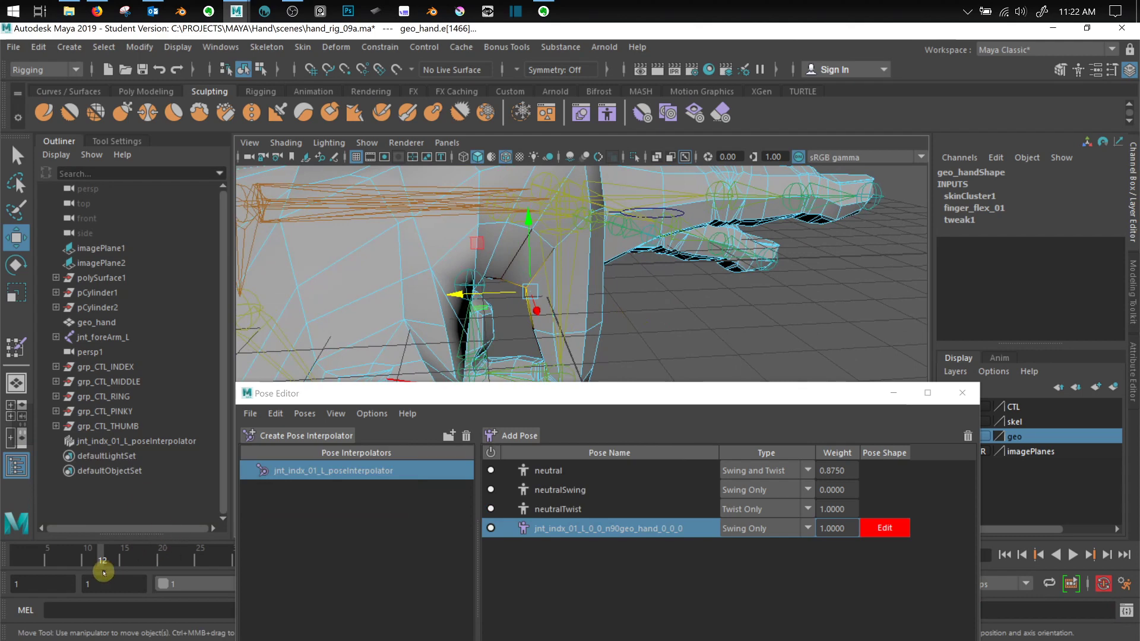
drag(101, 560, 124, 547)
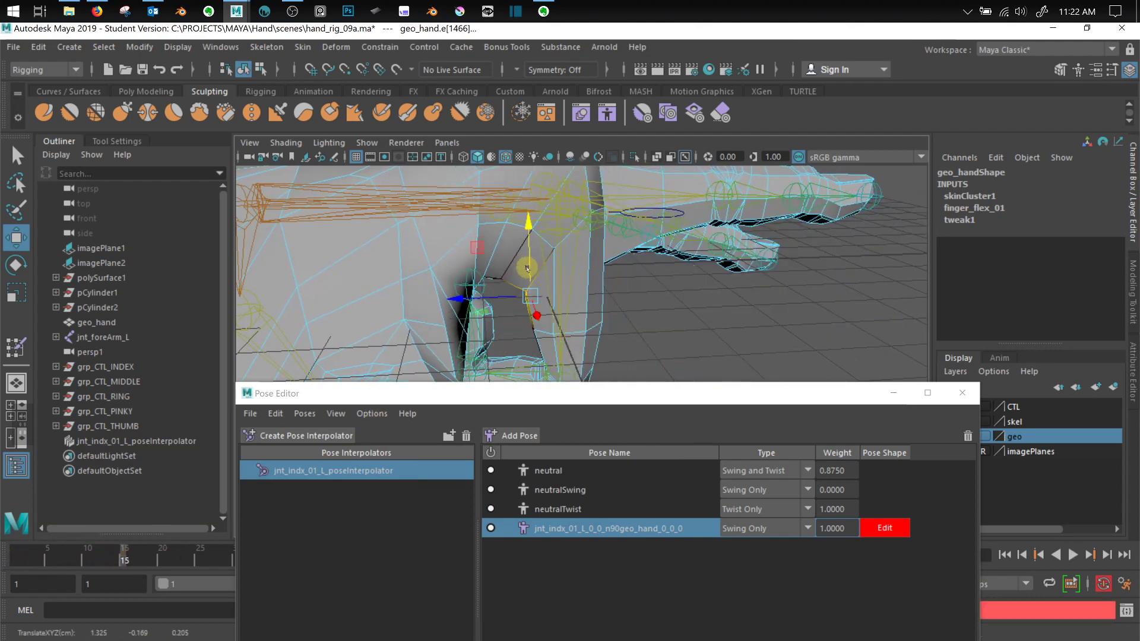
Select the next edges down the index finger's underside, move them toward the palm, and scrub back to frame 11
alt+drag(509, 296, 663, 356)
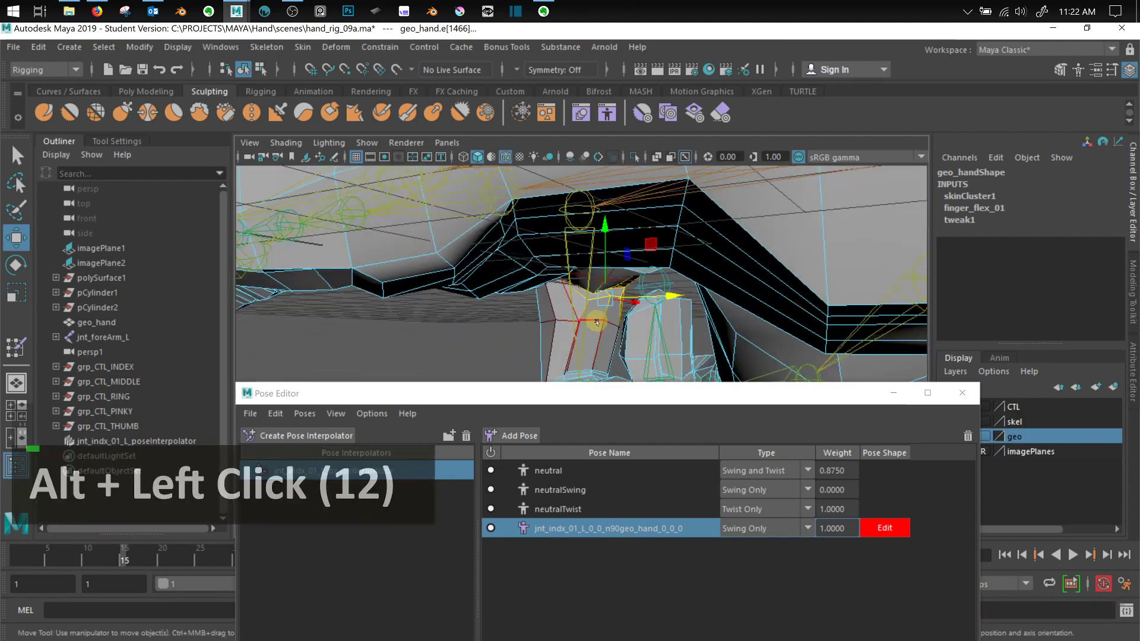
key(shift)
scroll(636, 317, up, 2)
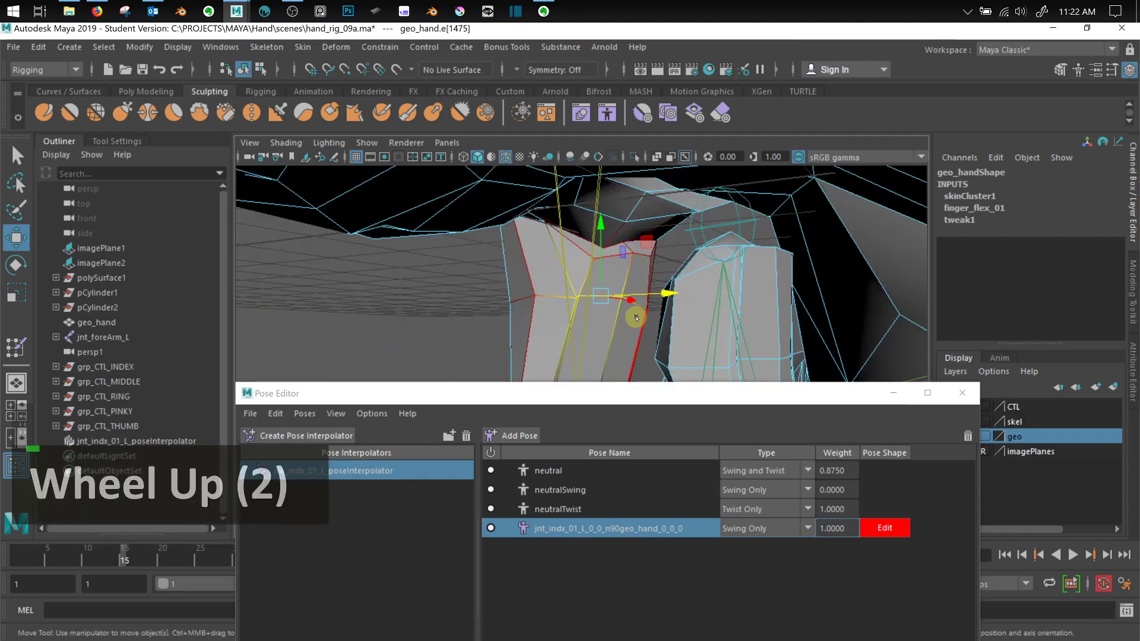
shift+click(636, 318)
alt+drag(636, 318, 424, 336)
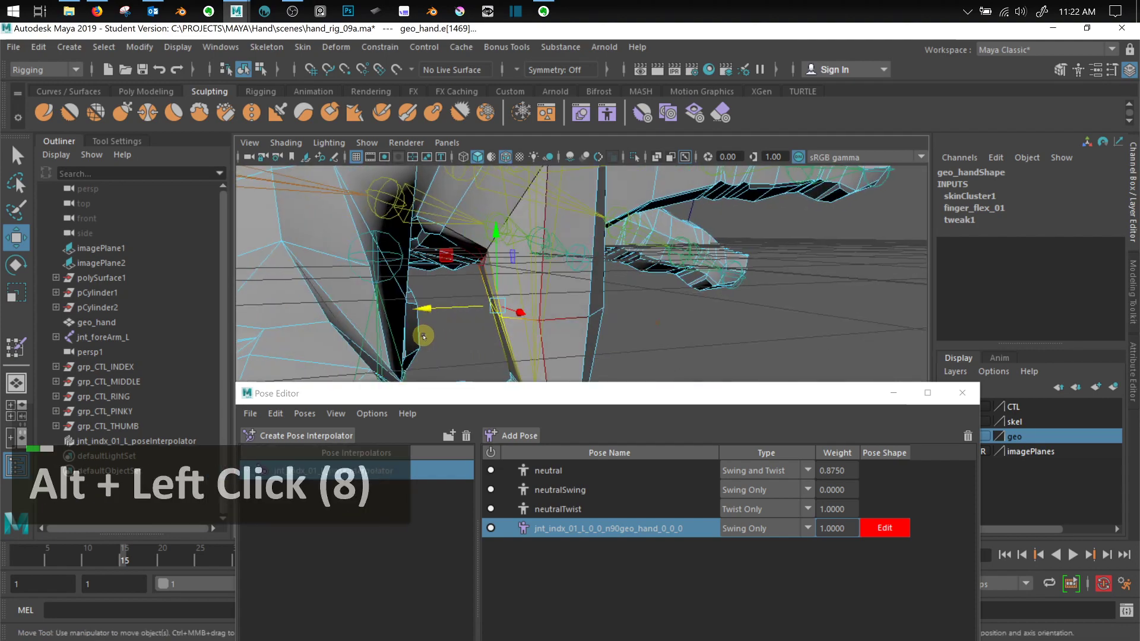
drag(455, 301, 440, 305)
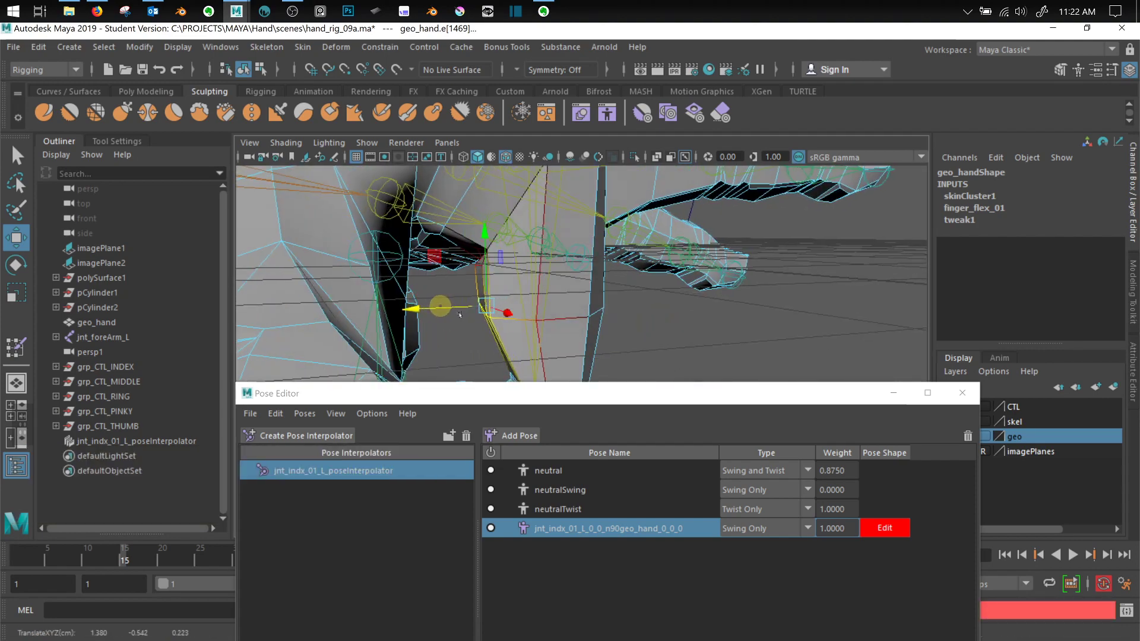
scroll(678, 317, down, 1)
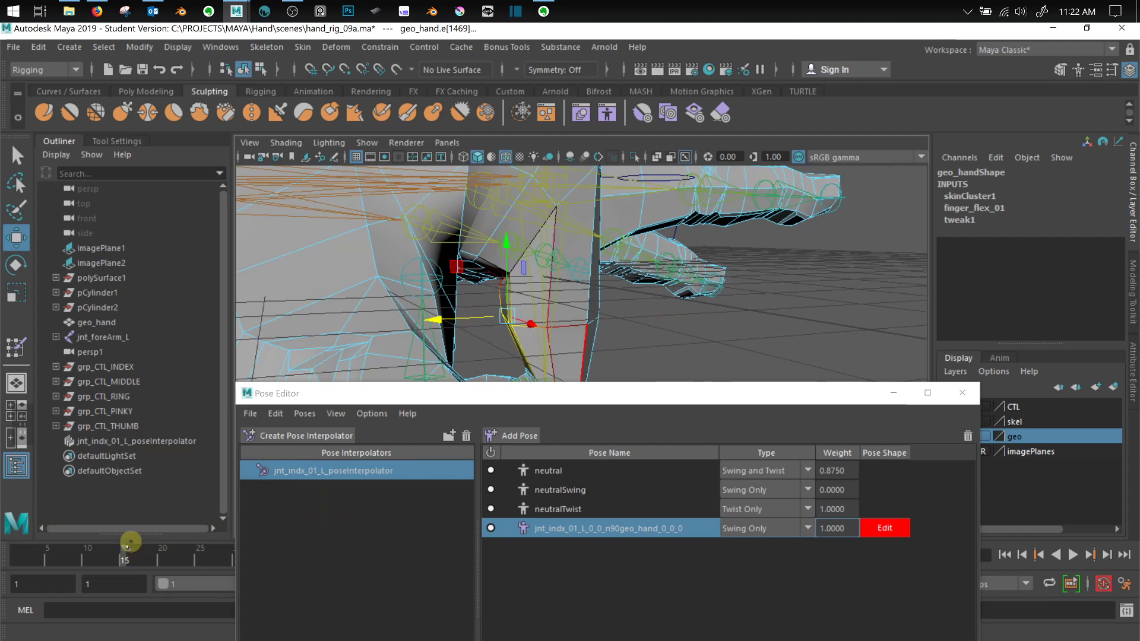
drag(117, 553, 95, 579)
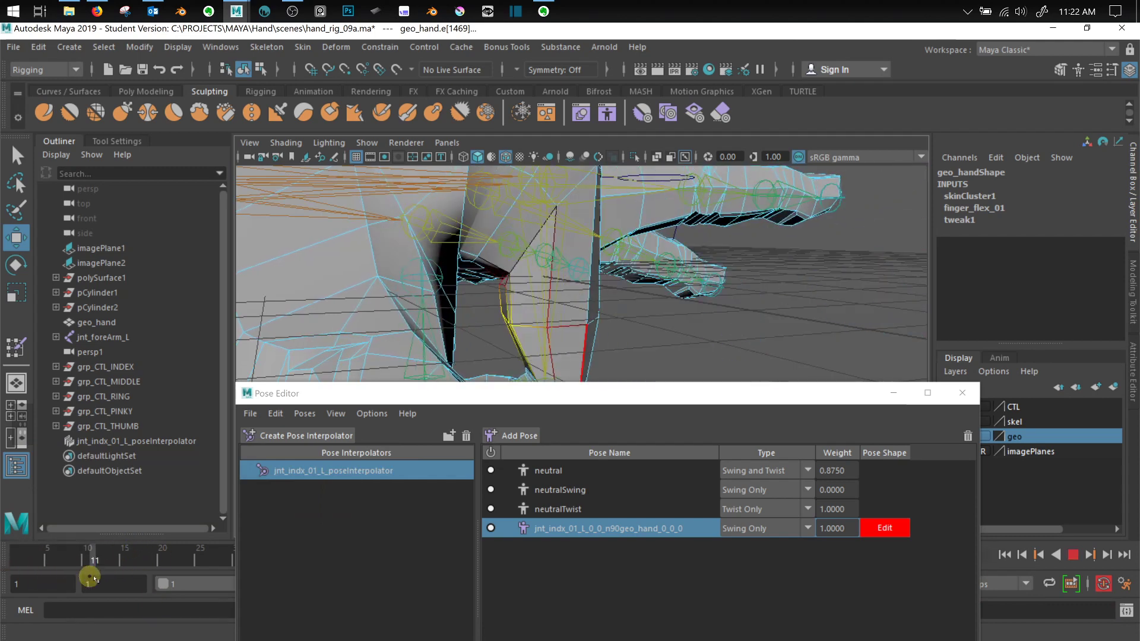
Switch geo_hand to face selection, lower the crease face under the index finger's base slightly, and scrub around frame 13
mouse_move(611, 356)
alt+mouse_down()
mouse_move(648, 247)
mouse_move(534, 303)
mouse_move(472, 318)
alt+mouse_up()
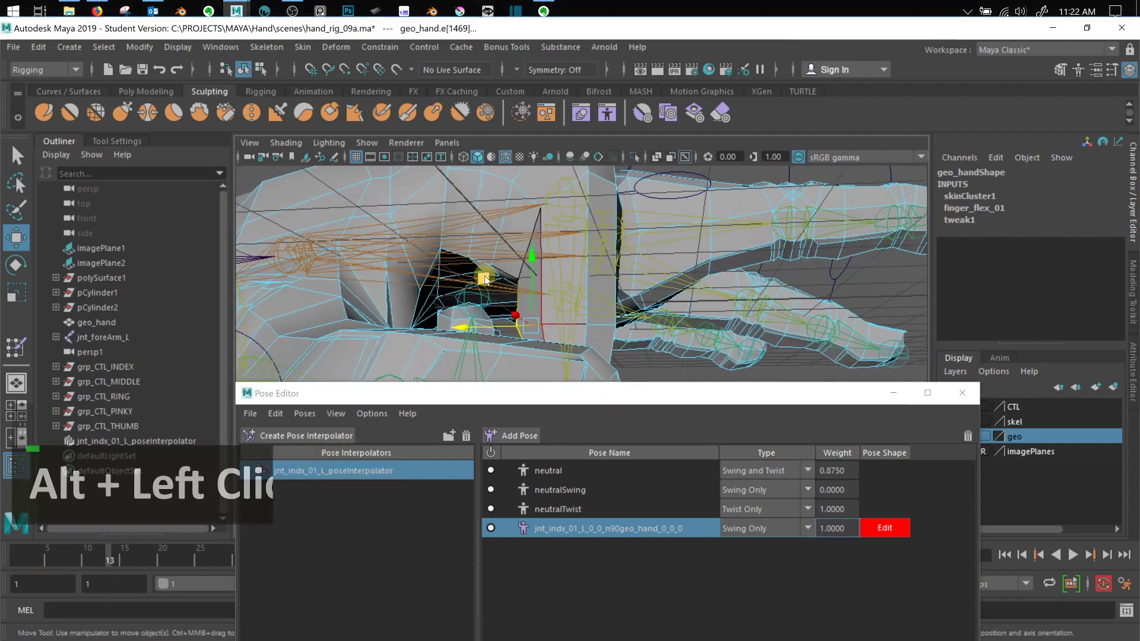
mouse_move(485, 217)
right_down()
mouse_move(449, 180)
mouse_move(468, 268)
right_up()
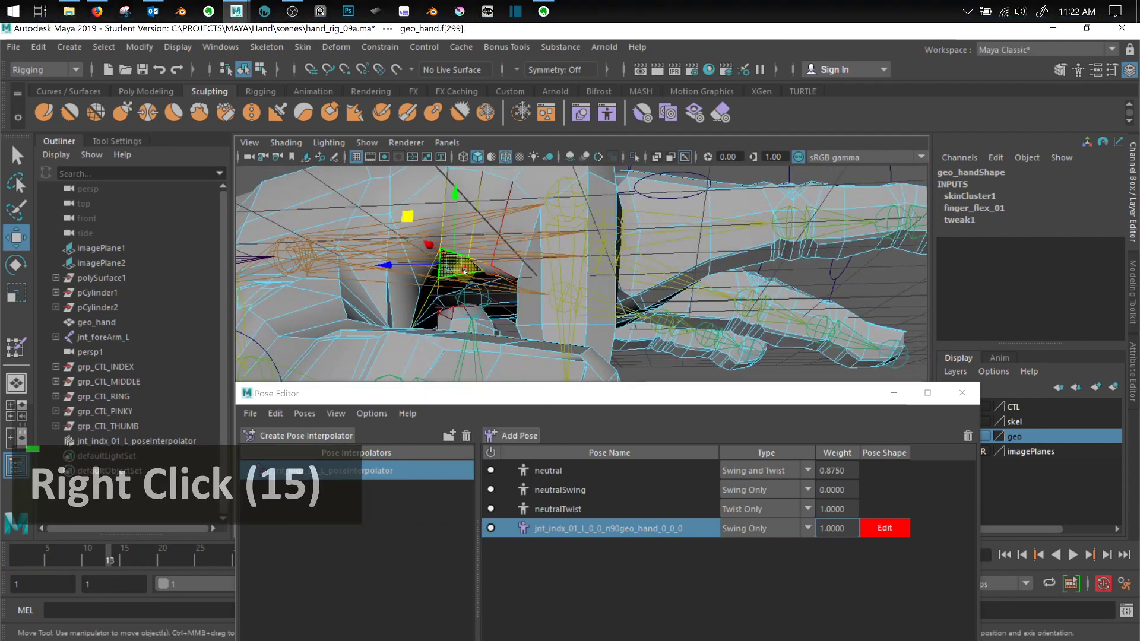
drag(460, 230, 455, 231)
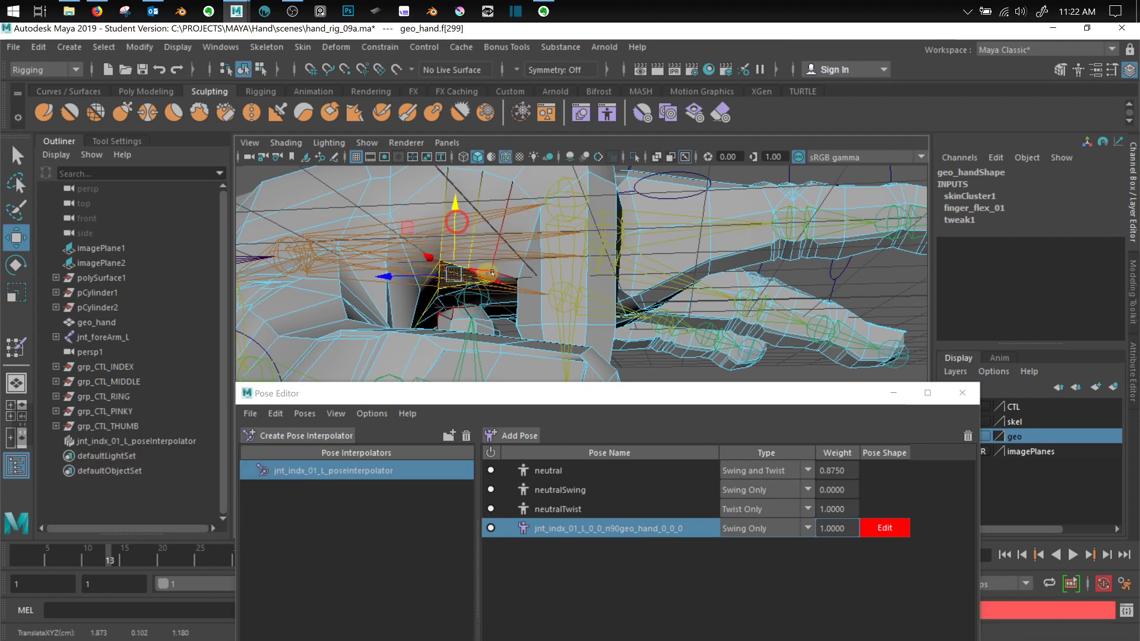
scroll(475, 235, down, 2)
alt+drag(524, 251, 515, 305)
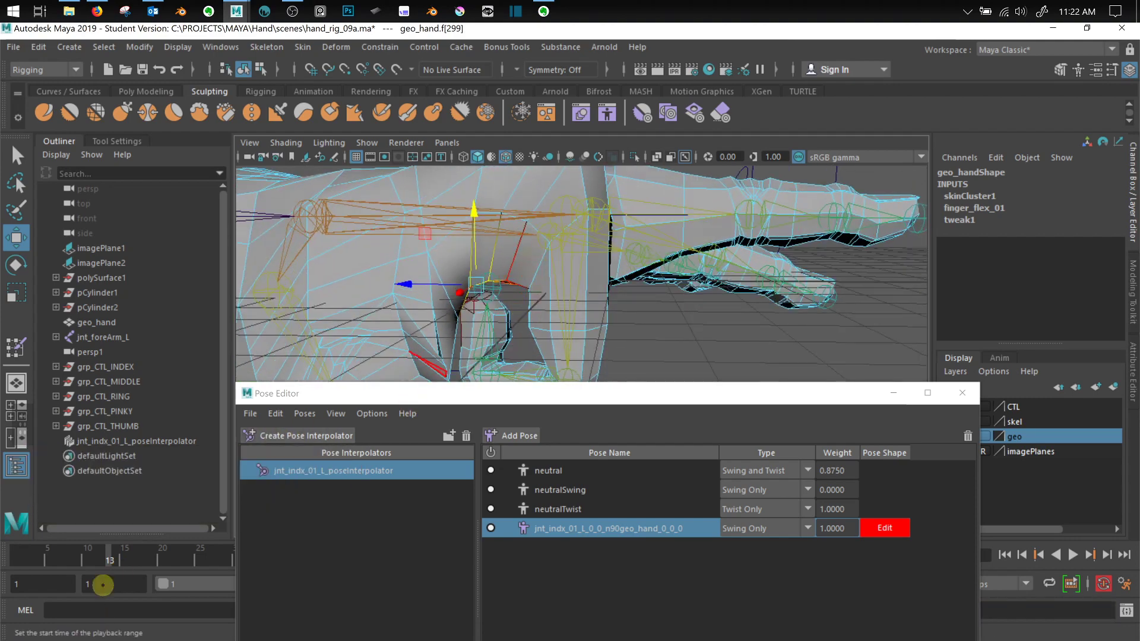
mouse_move(92, 563)
mouse_down()
mouse_move(108, 565)
mouse_move(27, 563)
mouse_move(100, 560)
mouse_up()
Select the neighbouring face along the crease under the index finger's base and lower it slightly
click(477, 358)
scroll(509, 285, up, 2)
alt+drag(445, 262, 443, 243)
drag(437, 192, 438, 196)
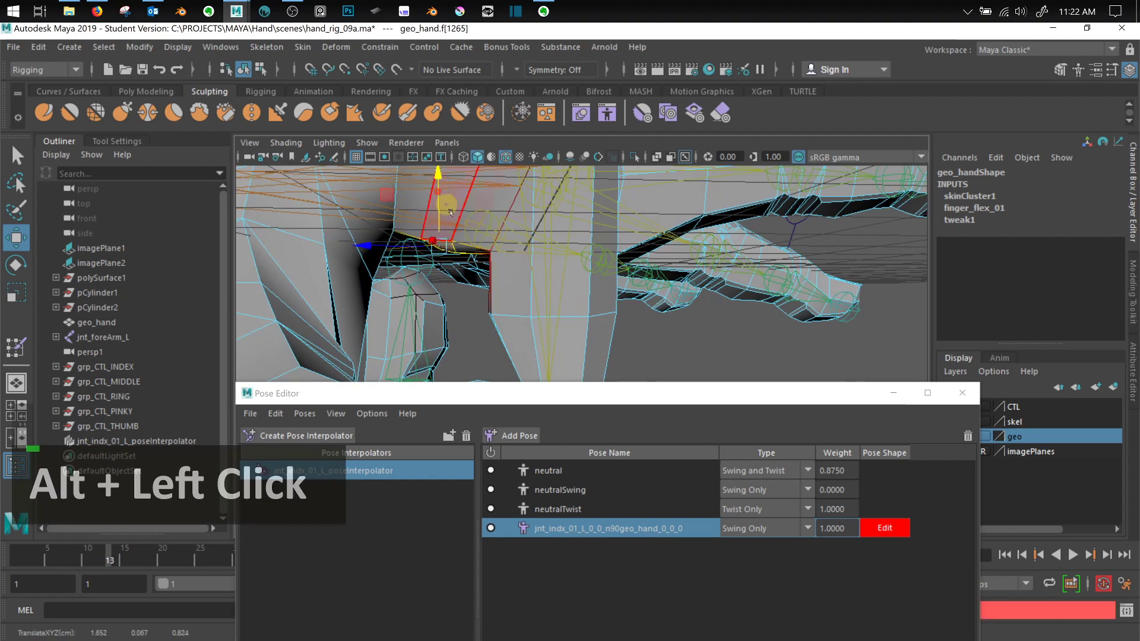
scroll(460, 293, up, 3)
alt+drag(458, 295, 468, 267)
alt+middle_drag(468, 267, 580, 380)
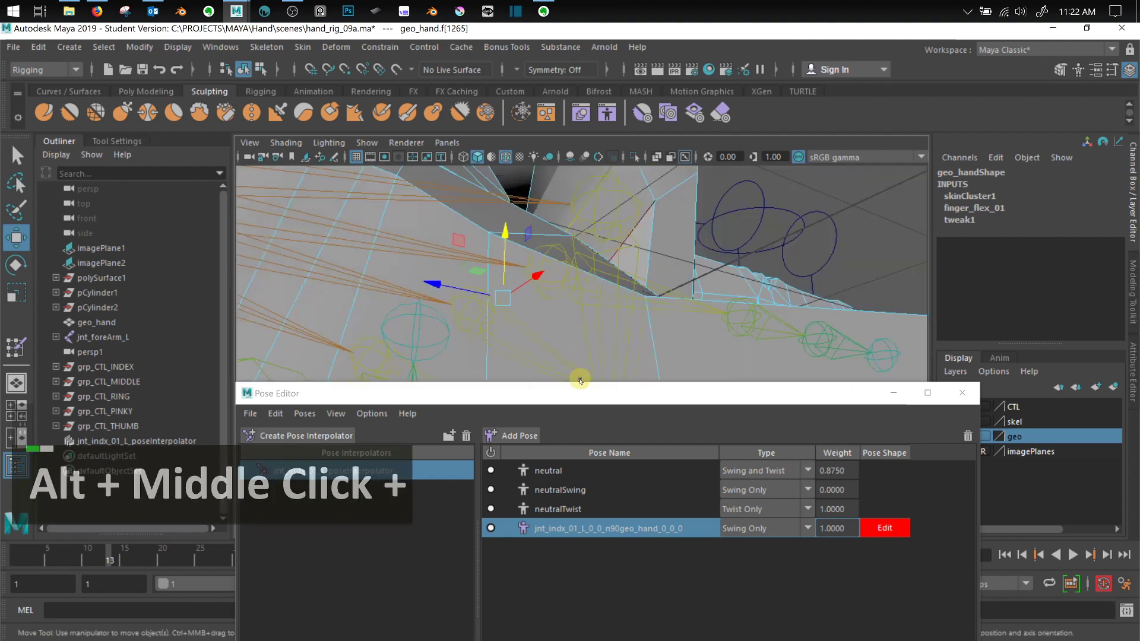
alt+scroll(580, 380, down, 2)
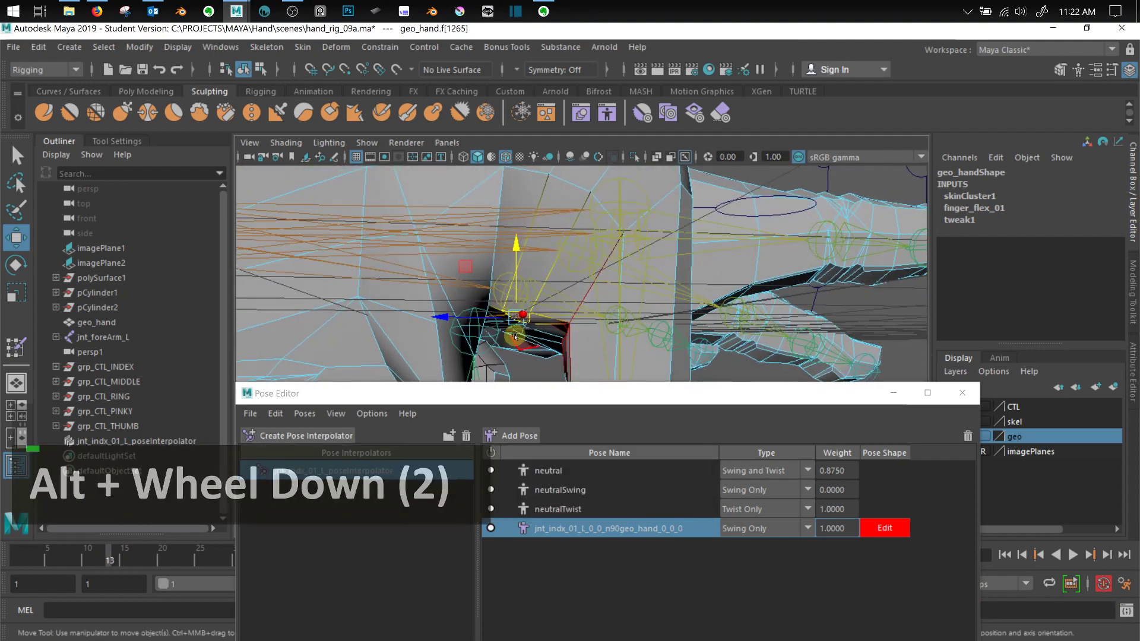
Scale the crease faces beneath the index finger's base slightly along the finger's length
key(r)
drag(442, 313, 522, 315)
click(844, 203)
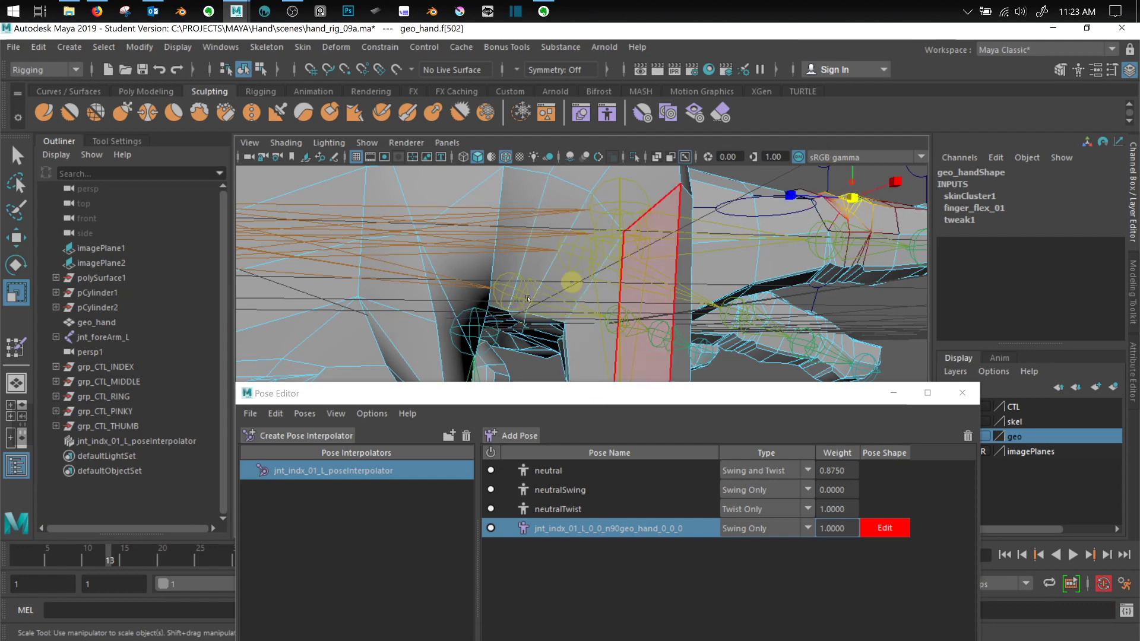
click(539, 320)
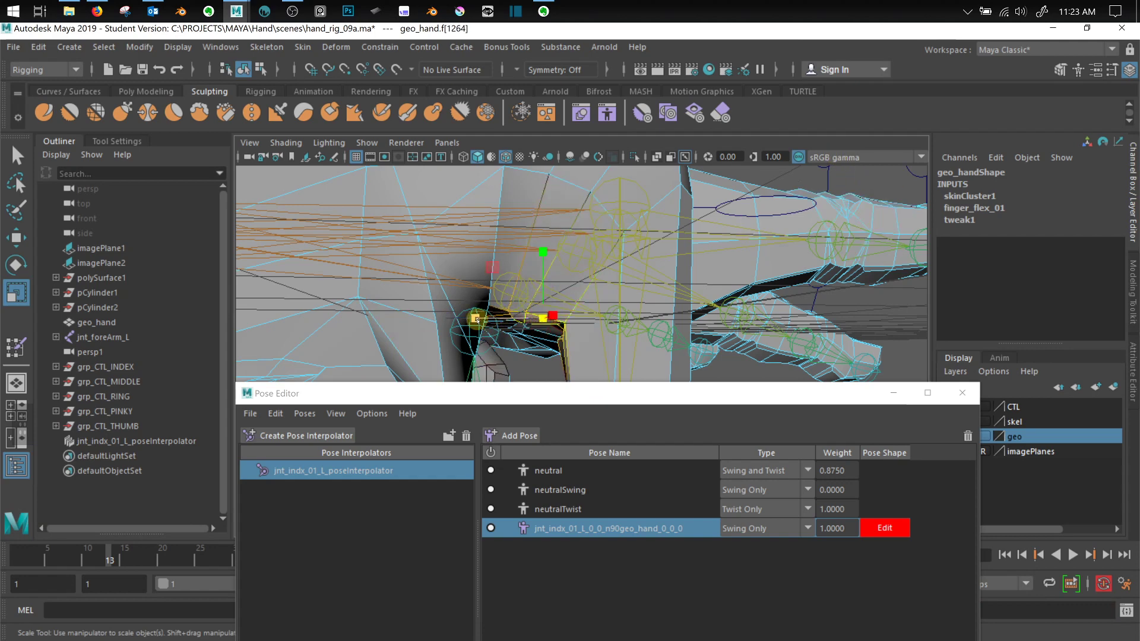
drag(491, 319, 492, 320)
Lower the crease face nearest the flexed finger slightly and scrub the timeline back to frame 13
key(q)
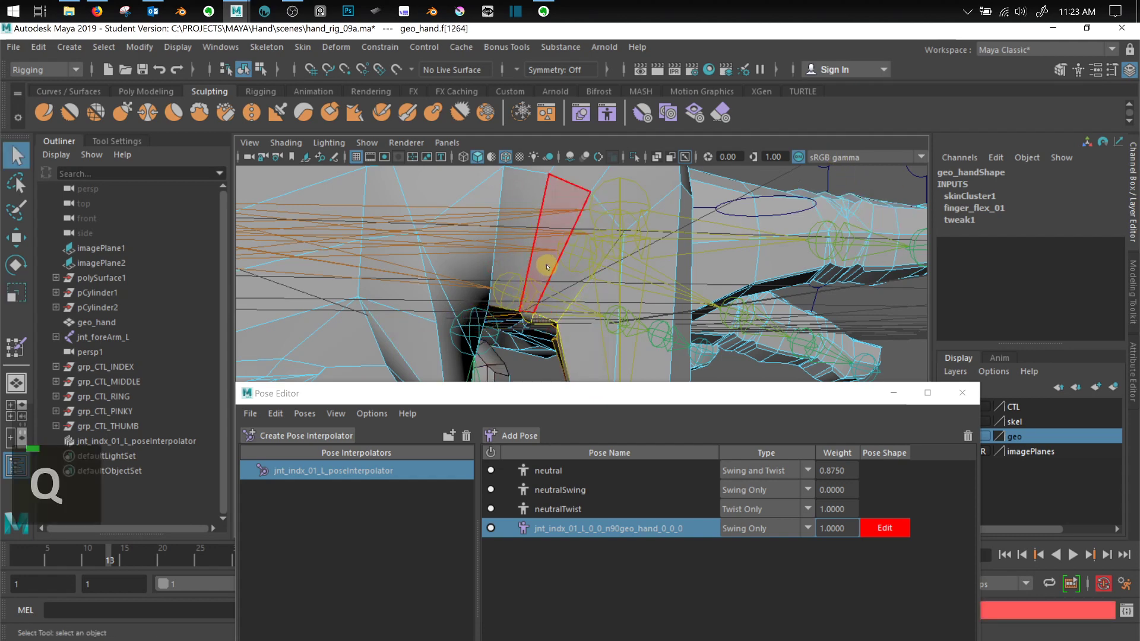
key(w)
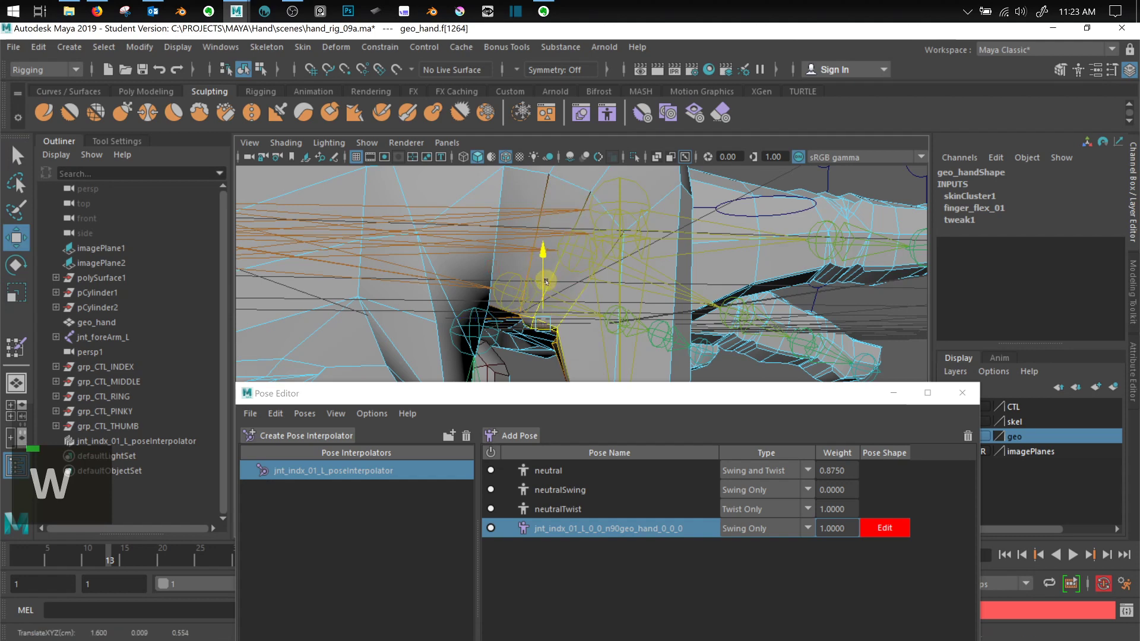
scroll(570, 335, down, 2)
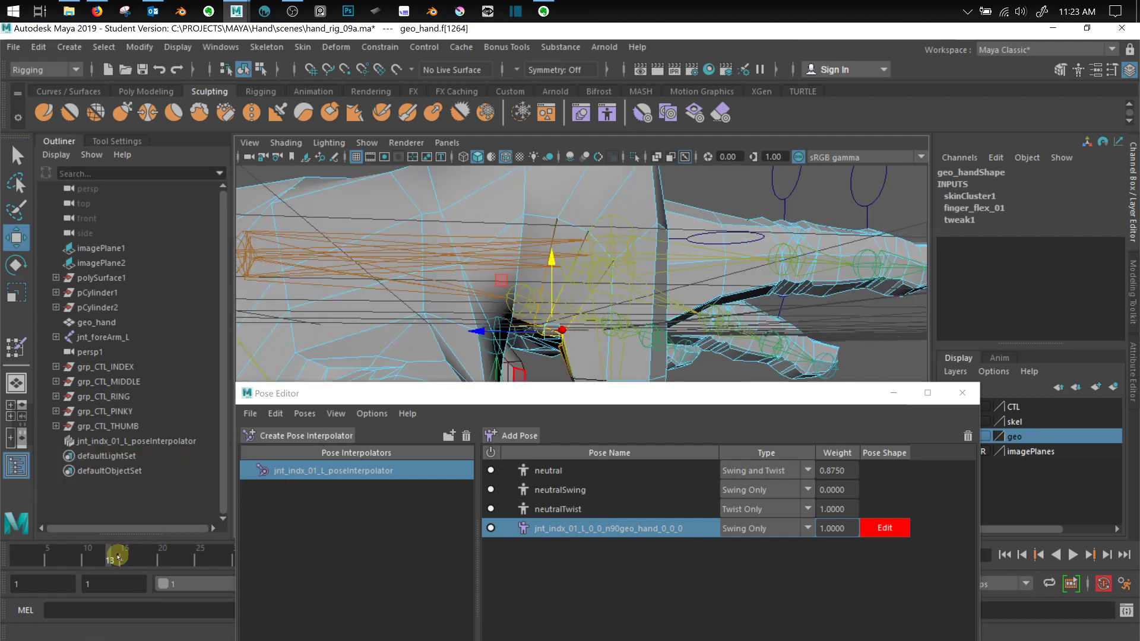
drag(83, 560, 108, 557)
Reselect the palm-side crease face under the index finger's base, adjust its height, and scrub to frame 14
alt+drag(555, 285, 517, 316)
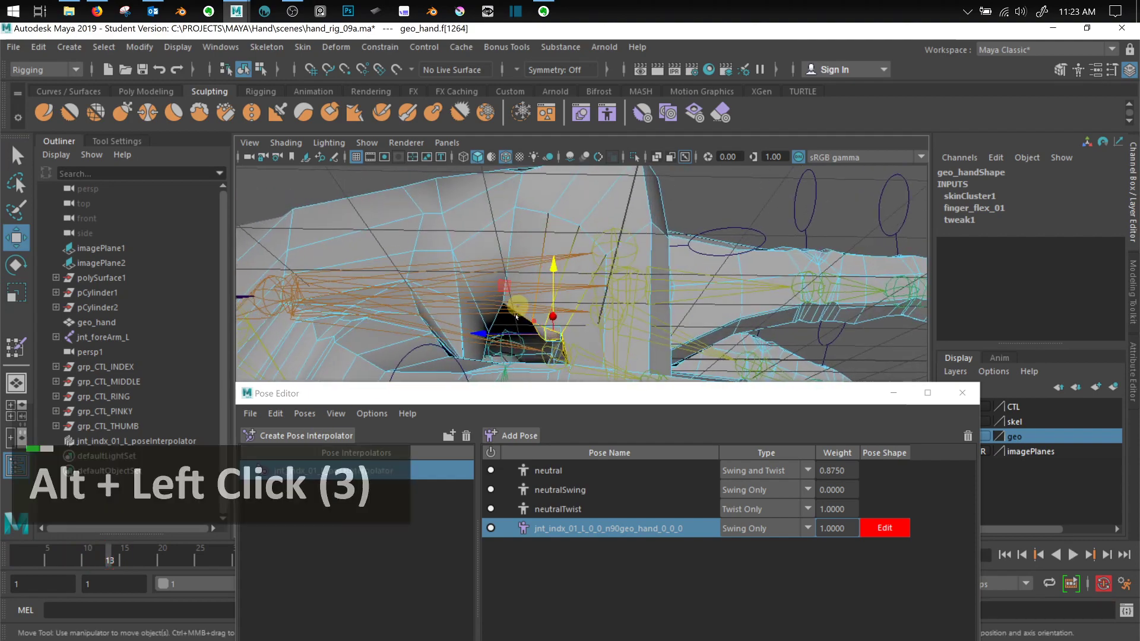
drag(509, 277, 504, 286)
drag(99, 556, 114, 584)
Push the front face of the index knuckle forward, away from the palm, in two small moves while scrubbing between frames 13 and 15
alt+drag(653, 274, 621, 310)
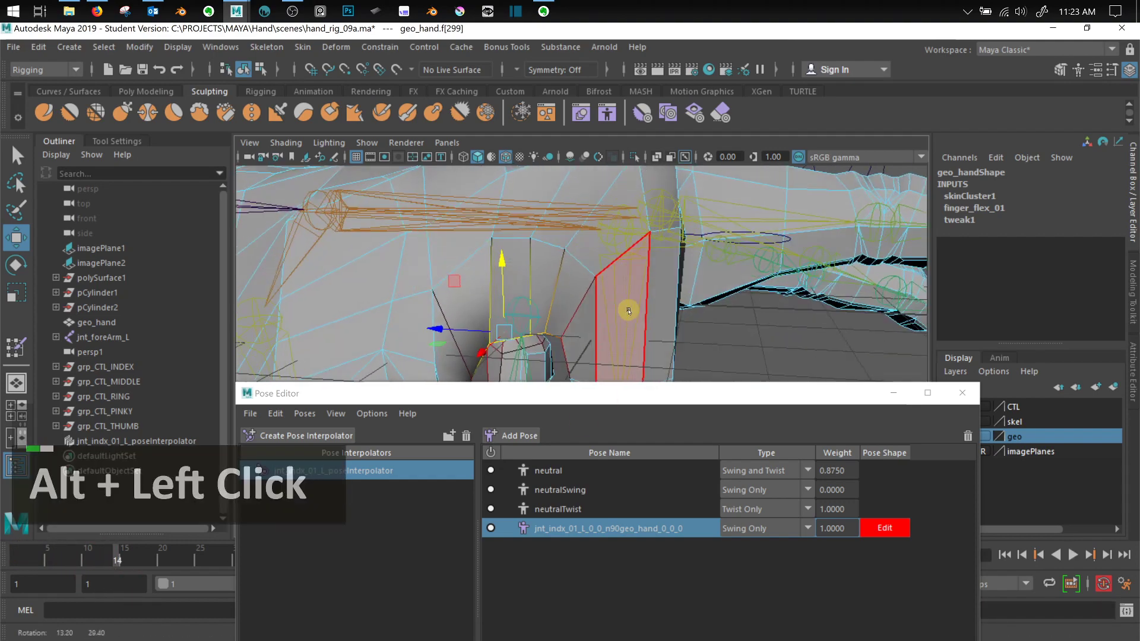
alt+middle_drag(621, 310, 629, 266)
right_click(630, 263)
right_drag(630, 262, 633, 290)
drag(613, 272, 618, 271)
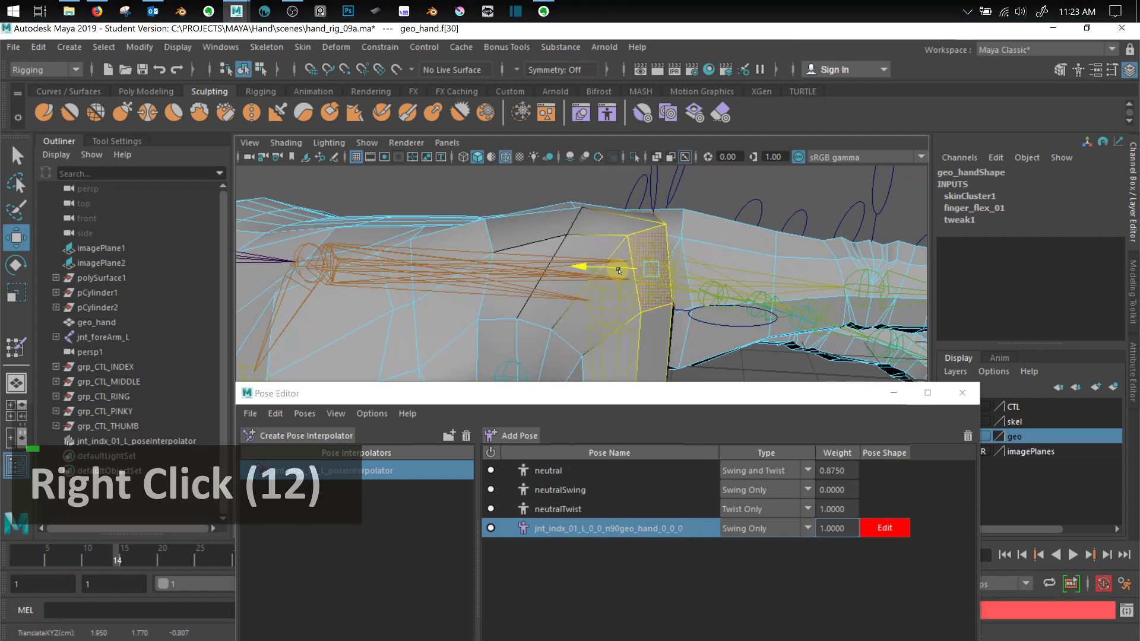
drag(121, 556, 109, 569)
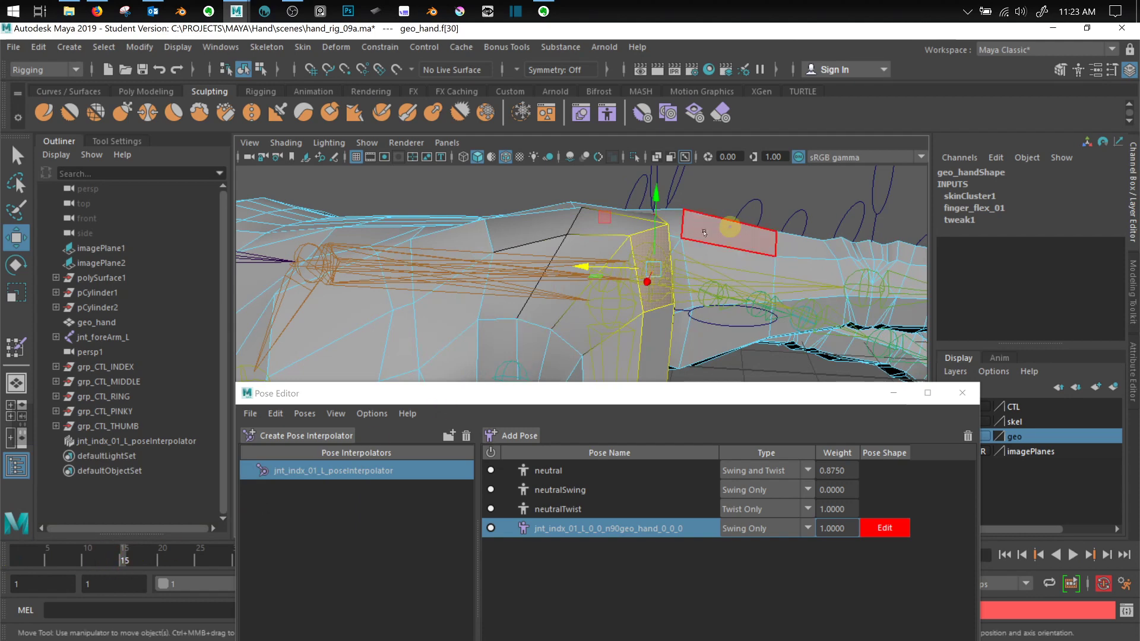
drag(597, 262, 601, 262)
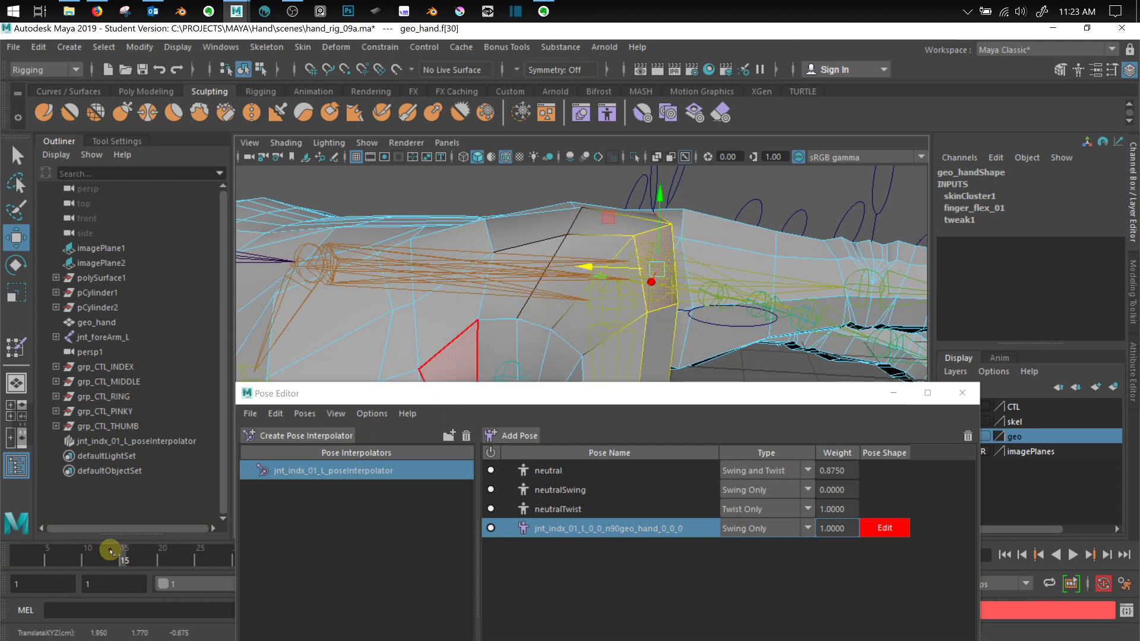
mouse_move(105, 555)
mouse_down()
mouse_move(31, 558)
mouse_move(110, 563)
mouse_up()
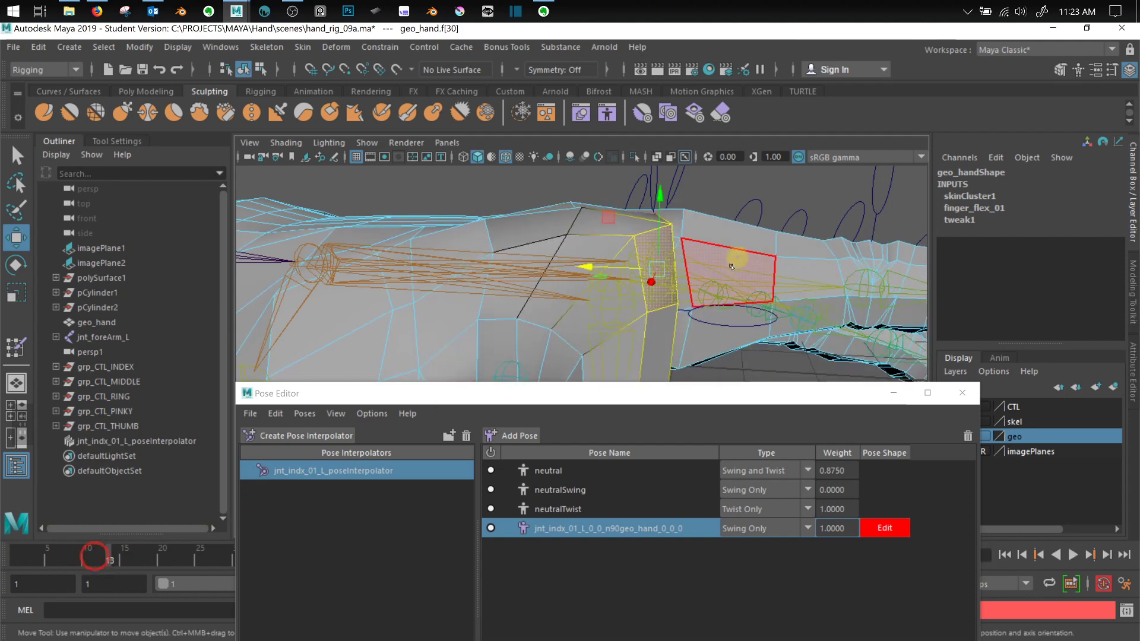
Switch geo_hand to vertex selection, reposition the vertices around the top of the index knuckle, and scrub from frame 12 to 11
alt+drag(731, 268, 616, 321)
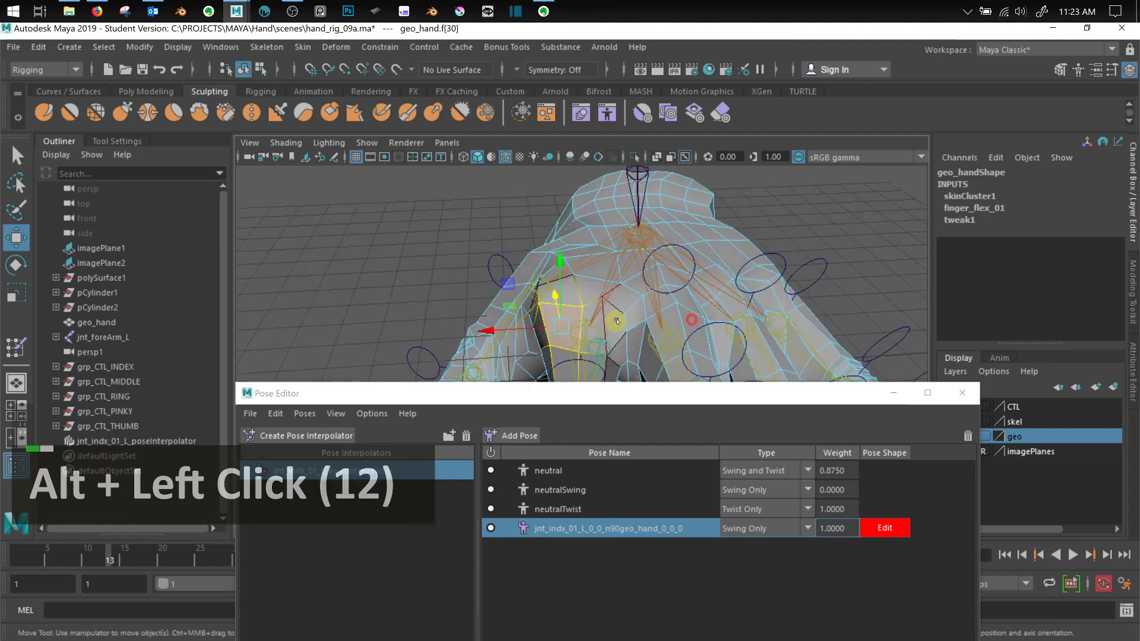
alt+middle_drag(617, 321, 663, 222)
alt+drag(636, 266, 619, 305)
alt+middle_drag(687, 205, 648, 263)
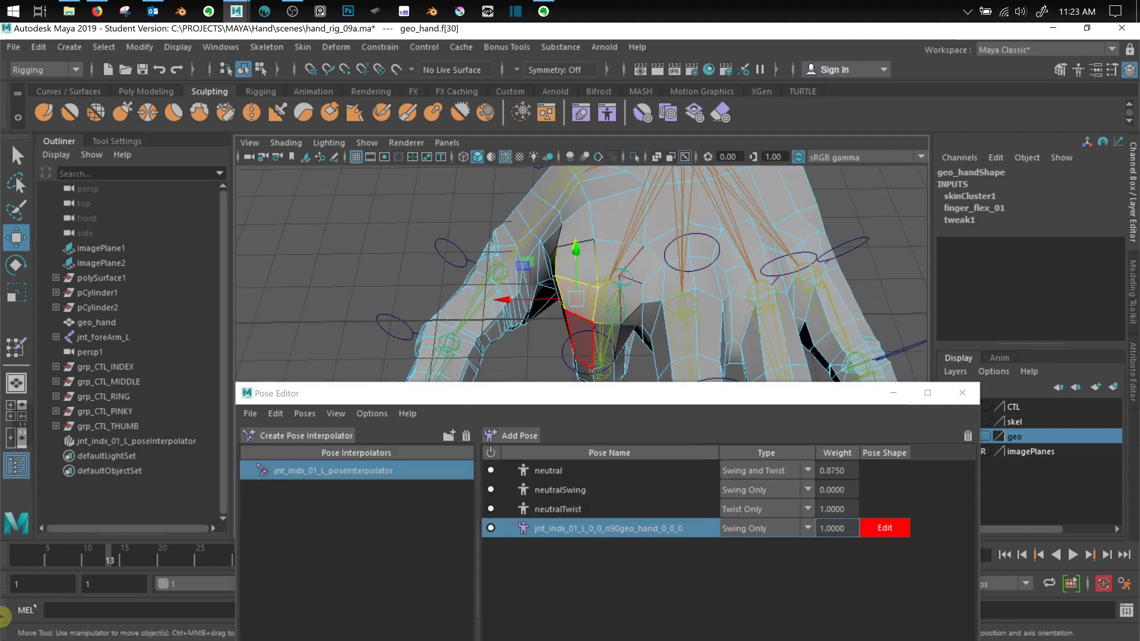
mouse_move(90, 561)
mouse_down()
mouse_move(32, 558)
mouse_move(102, 561)
mouse_up()
right_drag(637, 267, 554, 216)
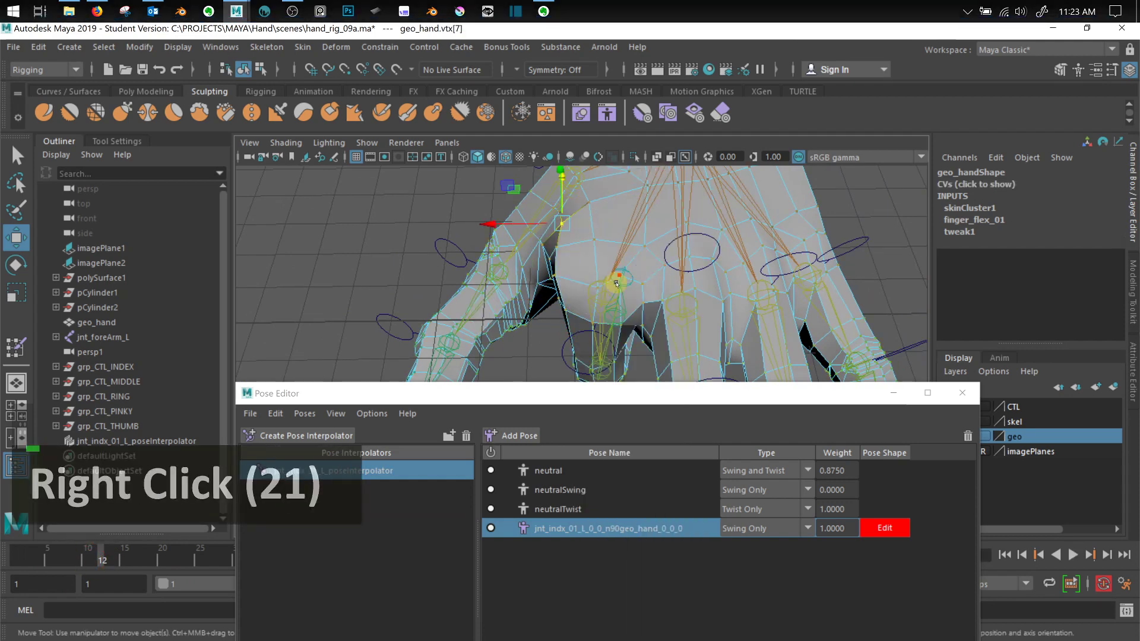
drag(592, 276, 599, 278)
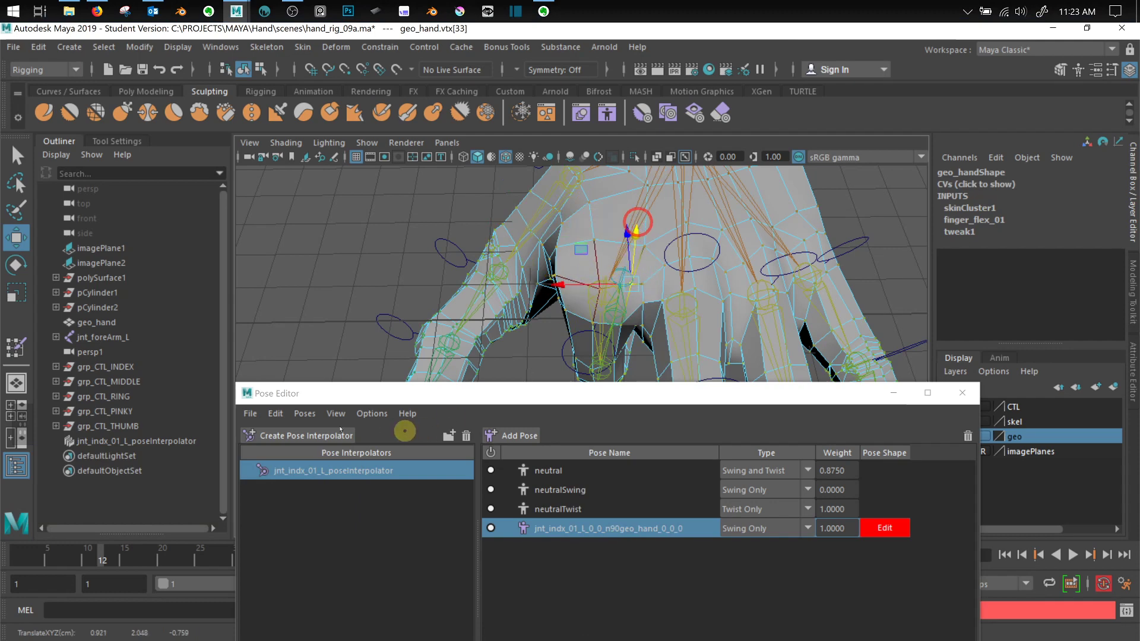
key(alt+v)
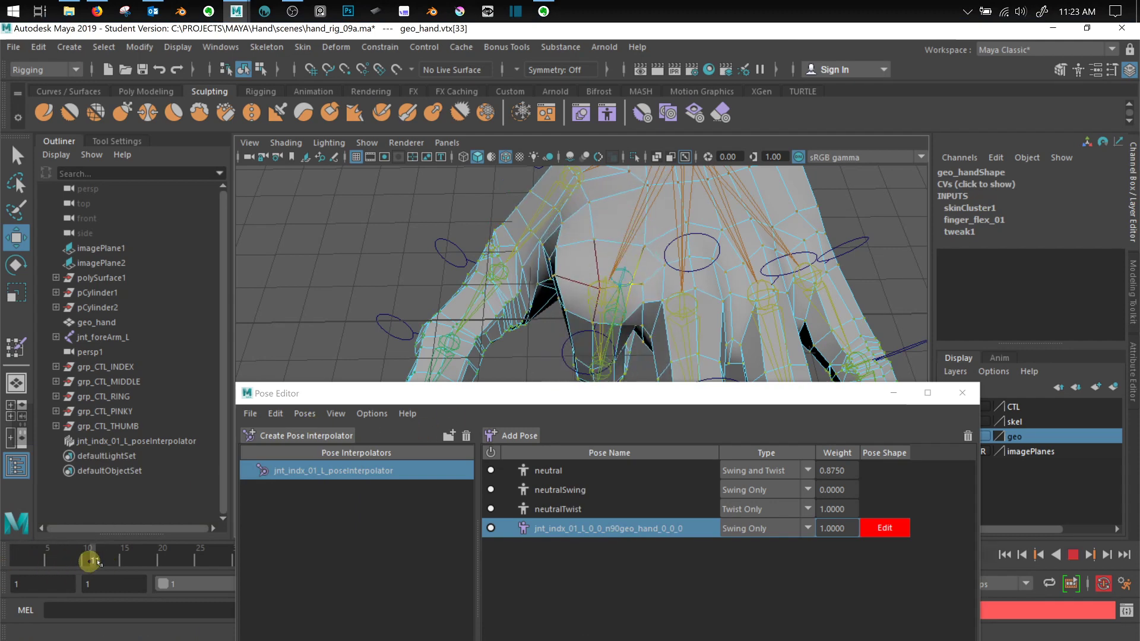
key(alt+v)
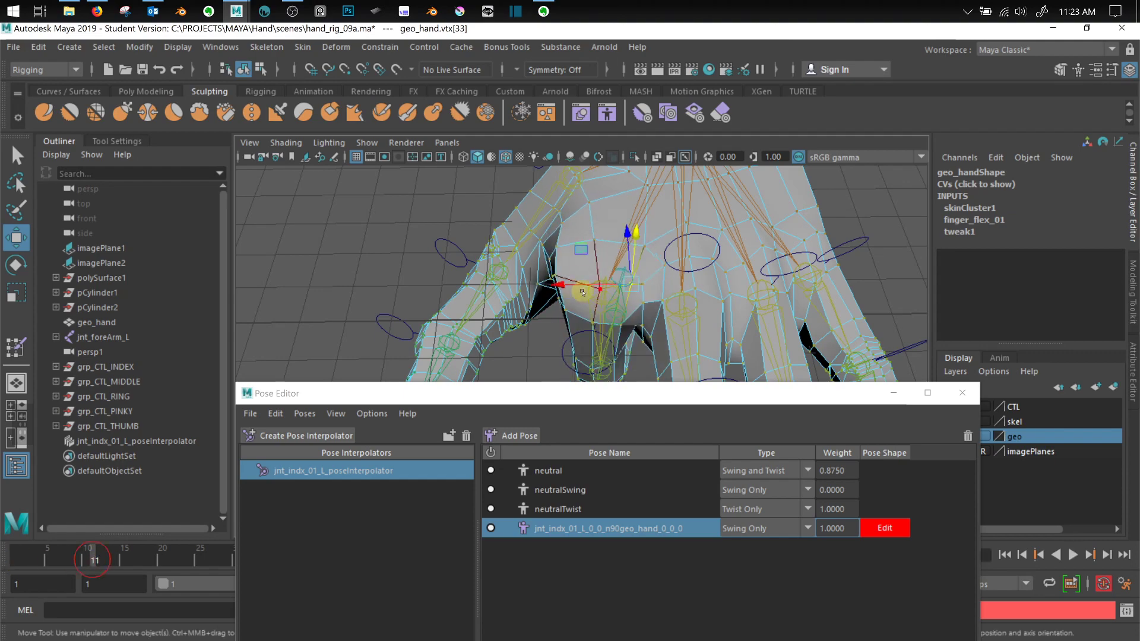
Select a vertex on the side of the flexed index finger facing the middle finger and adjust its position sideways
alt+drag(600, 309, 706, 286)
alt+middle_drag(708, 287, 699, 267)
alt+scroll(649, 301, up, 5)
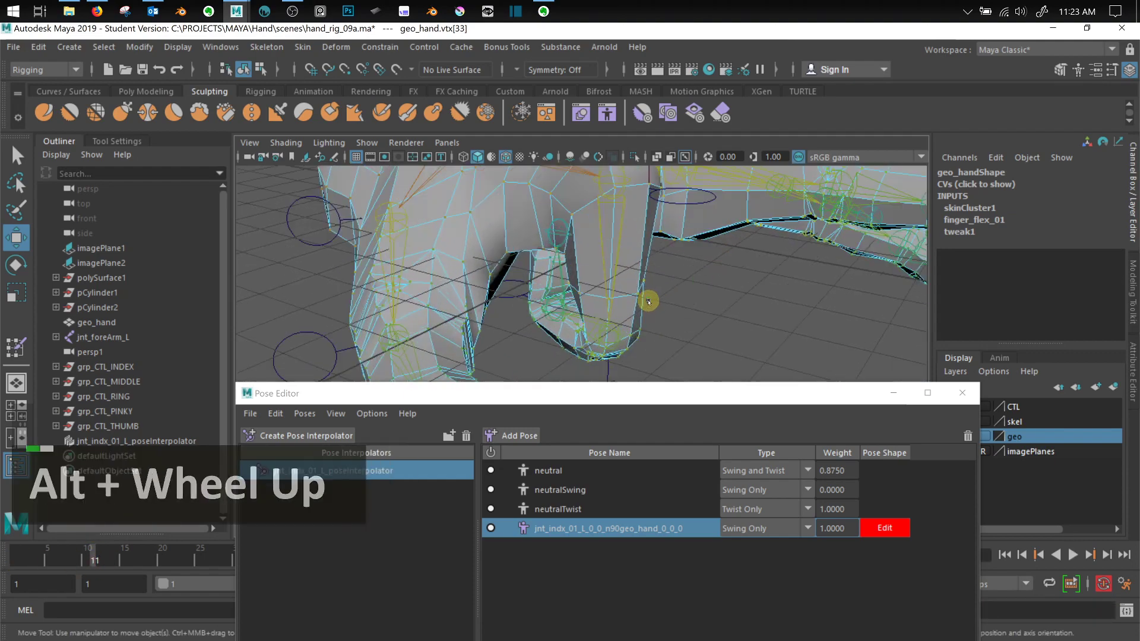
middle_drag(657, 297, 621, 287)
alt+drag(622, 287, 575, 294)
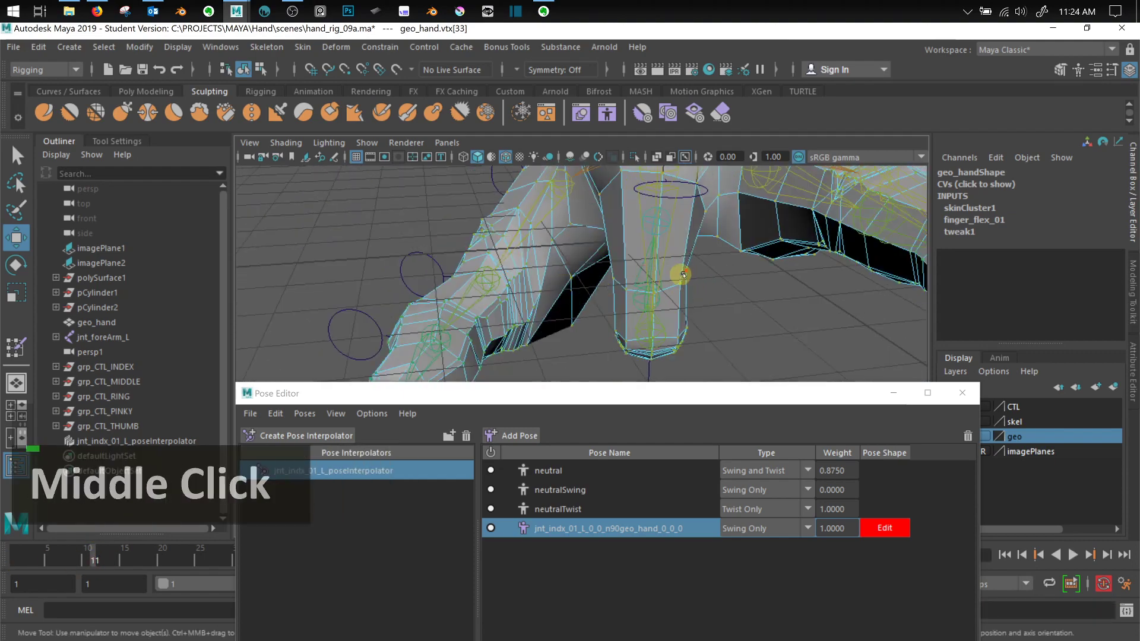
alt+drag(683, 274, 643, 283)
click(753, 319)
click(692, 274)
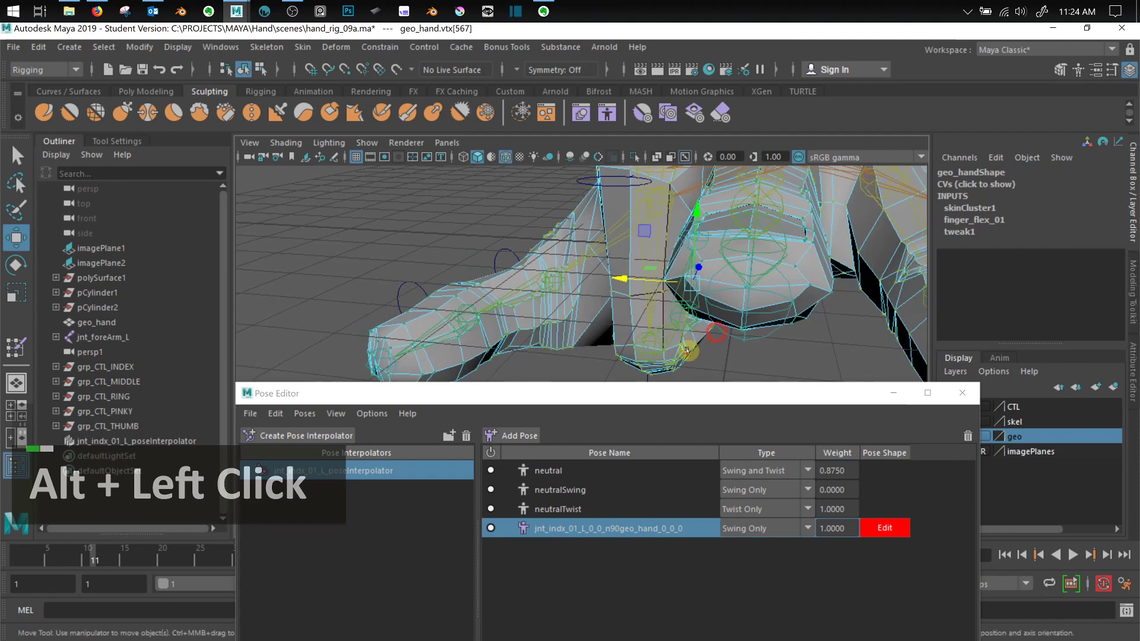
Adjust further side vertices near the middle of the flexed index finger and scrub around frame 11
alt+drag(688, 329, 755, 336)
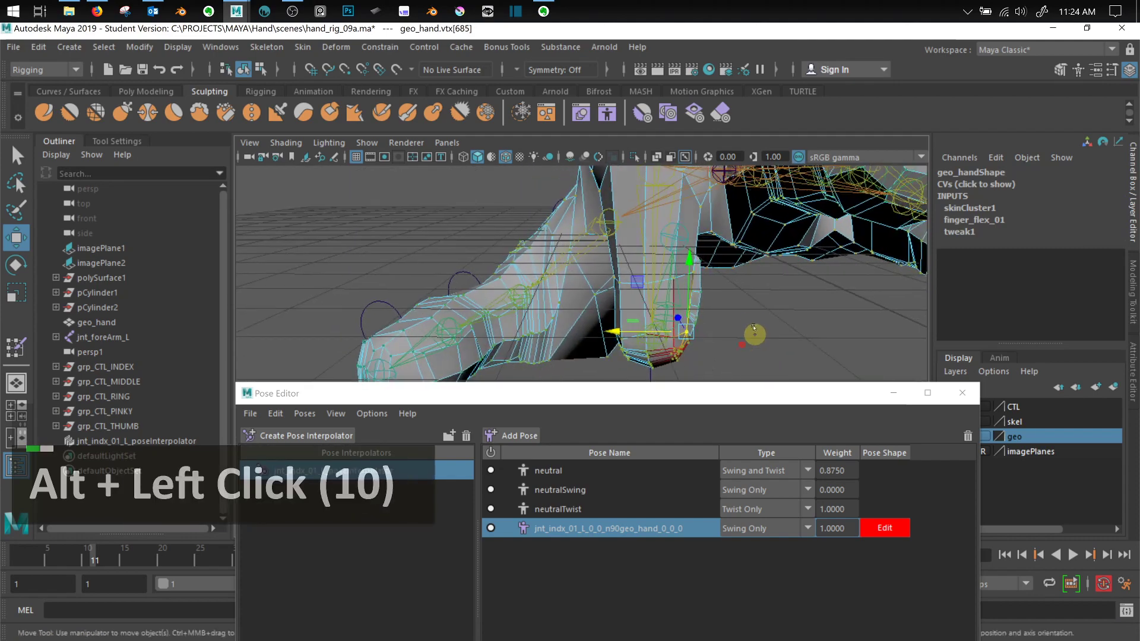
click(752, 323)
alt+drag(680, 317, 645, 256)
click(691, 295)
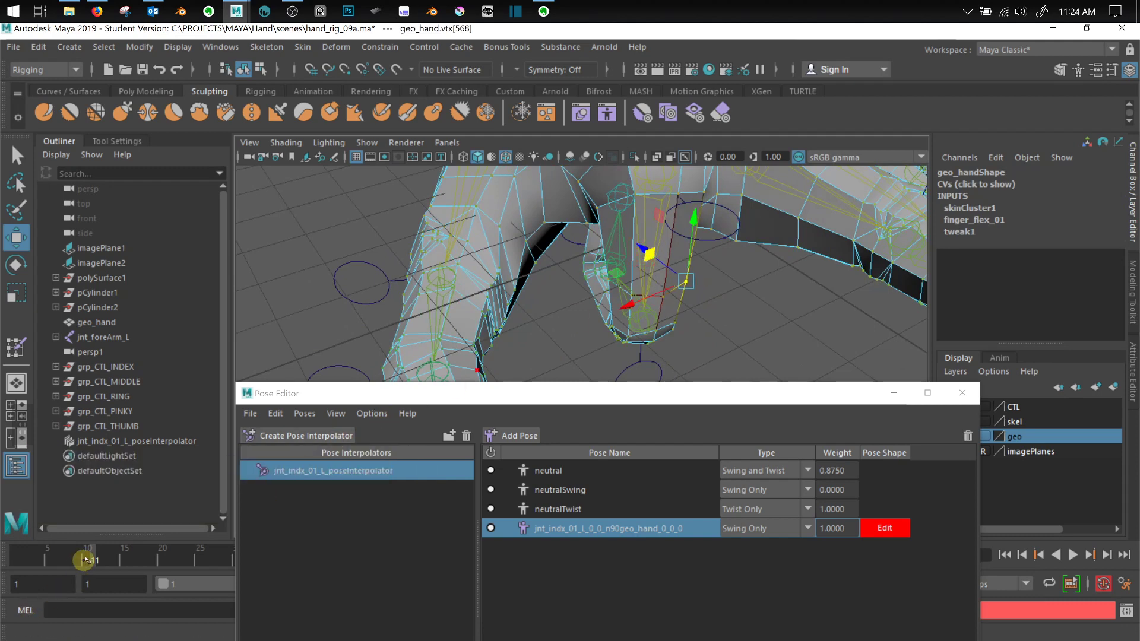
mouse_move(84, 557)
mouse_down()
mouse_move(26, 559)
mouse_move(81, 556)
mouse_up()
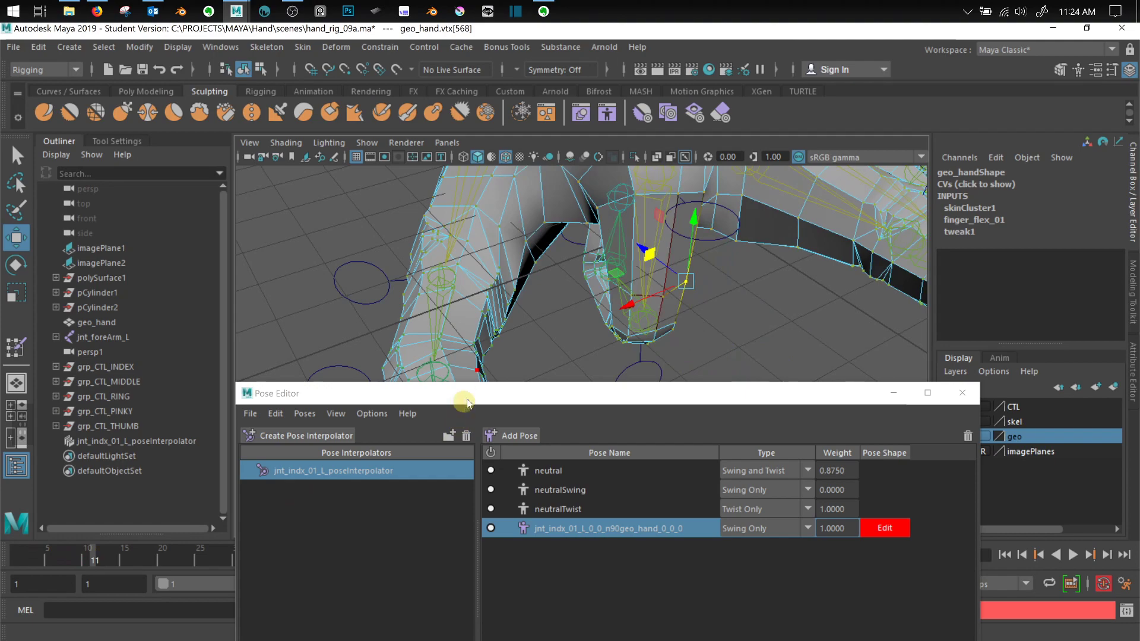
Move the Pose Editor window aside and examine the flexed index finger from the side
drag(467, 402, 428, 377)
alt+drag(621, 322, 736, 275)
alt+middle_drag(736, 274, 787, 323)
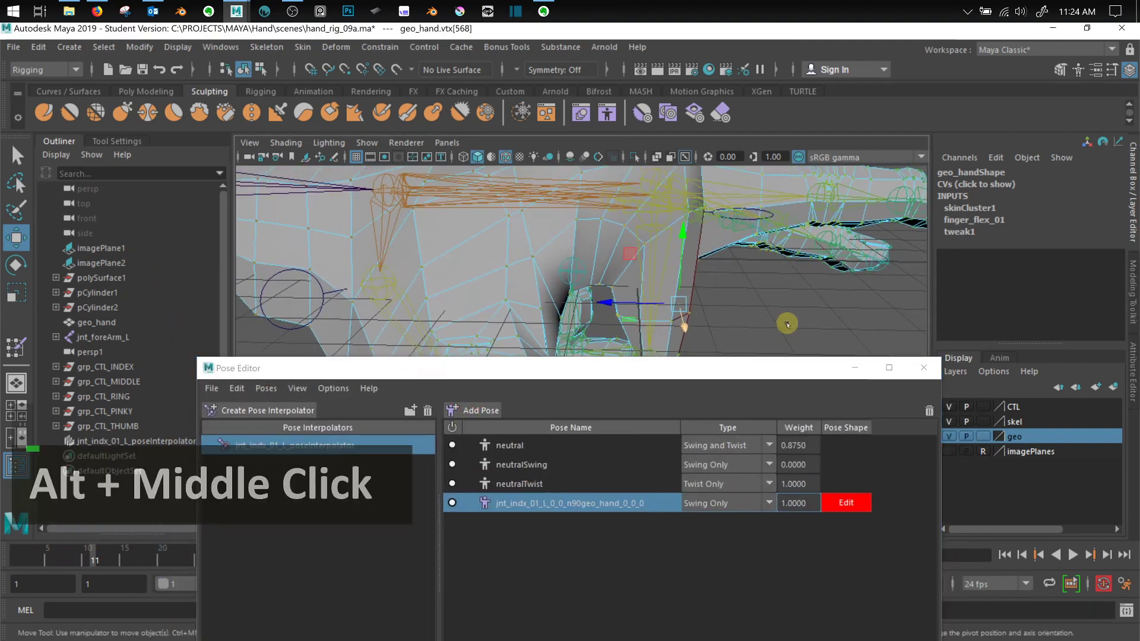
Save the scene under the new file name hand_rig_11a.ma, accepting the student version notice
scroll(722, 305, down, 3)
mouse_move(722, 303)
alt+mouse_down()
mouse_move(736, 298)
mouse_move(717, 312)
alt+mouse_up()
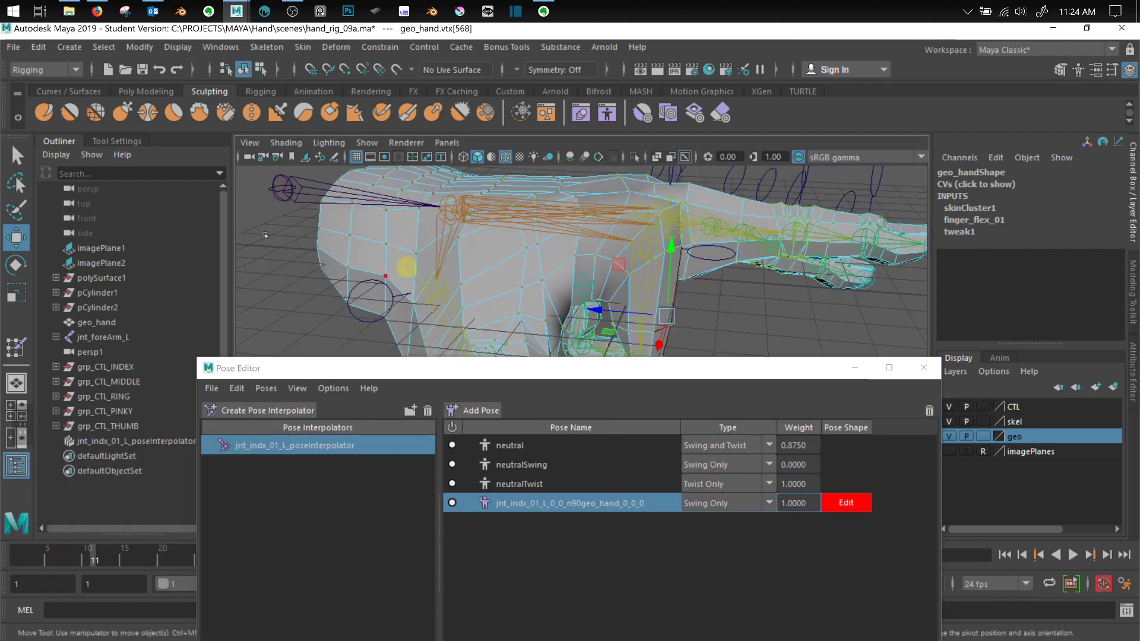
click(13, 47)
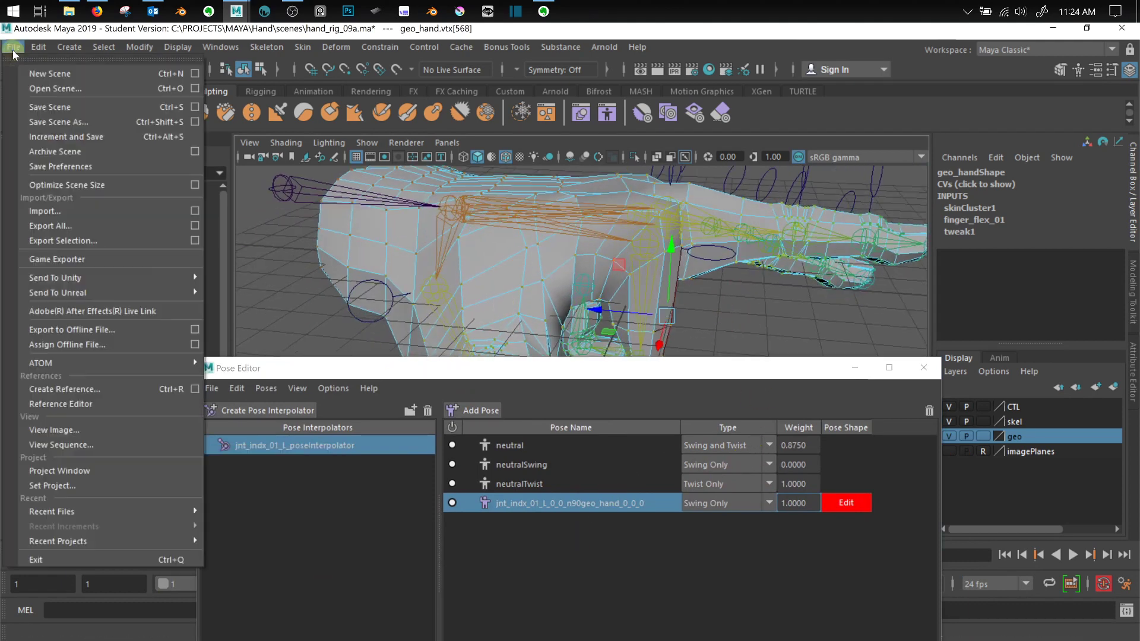
click(56, 121)
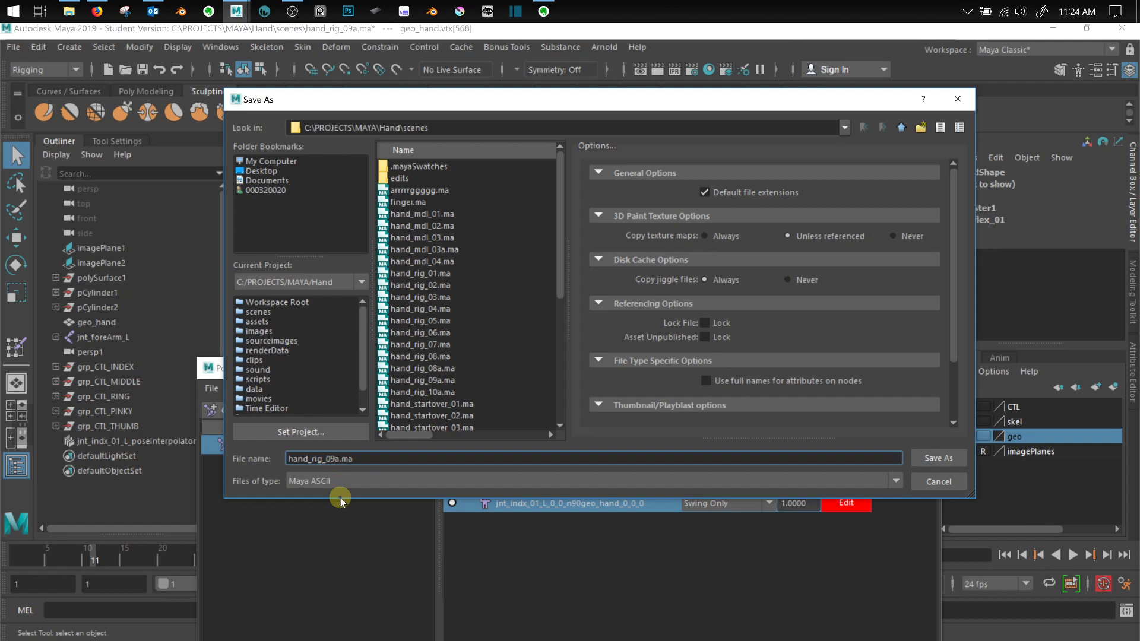
key(BackSpace)
key(BackSpace)
text(11)
key(Return)
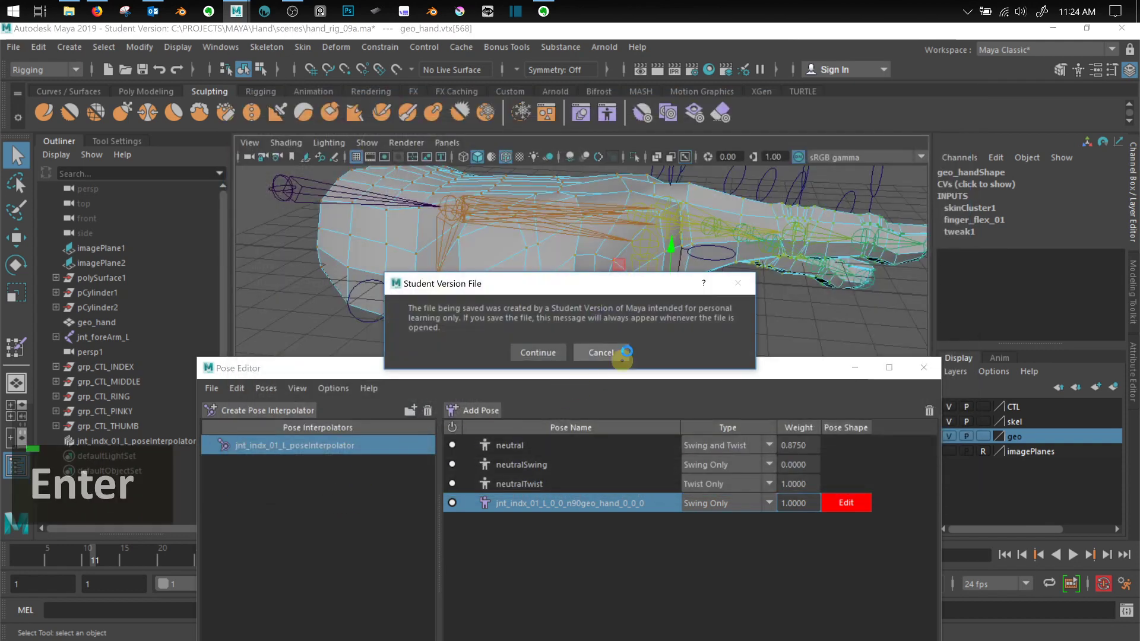
click(536, 352)
Return the hand mesh to object mode and turn off shape editing for the jnt_indx_01_L pose
key(w)
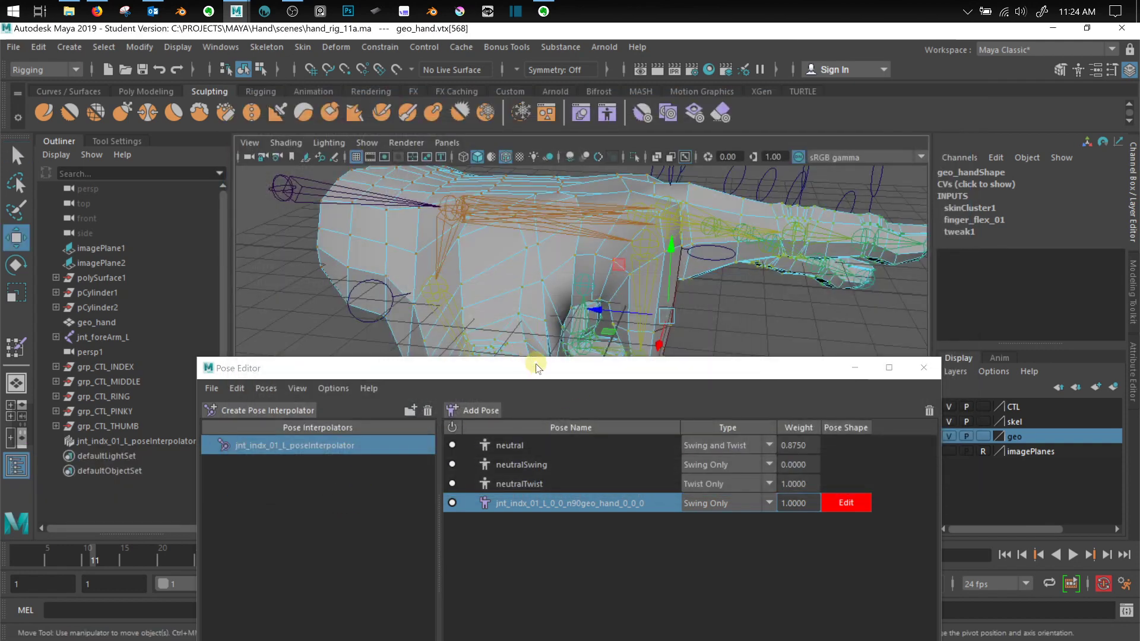
drag(536, 366, 574, 446)
scroll(687, 283, up, 2)
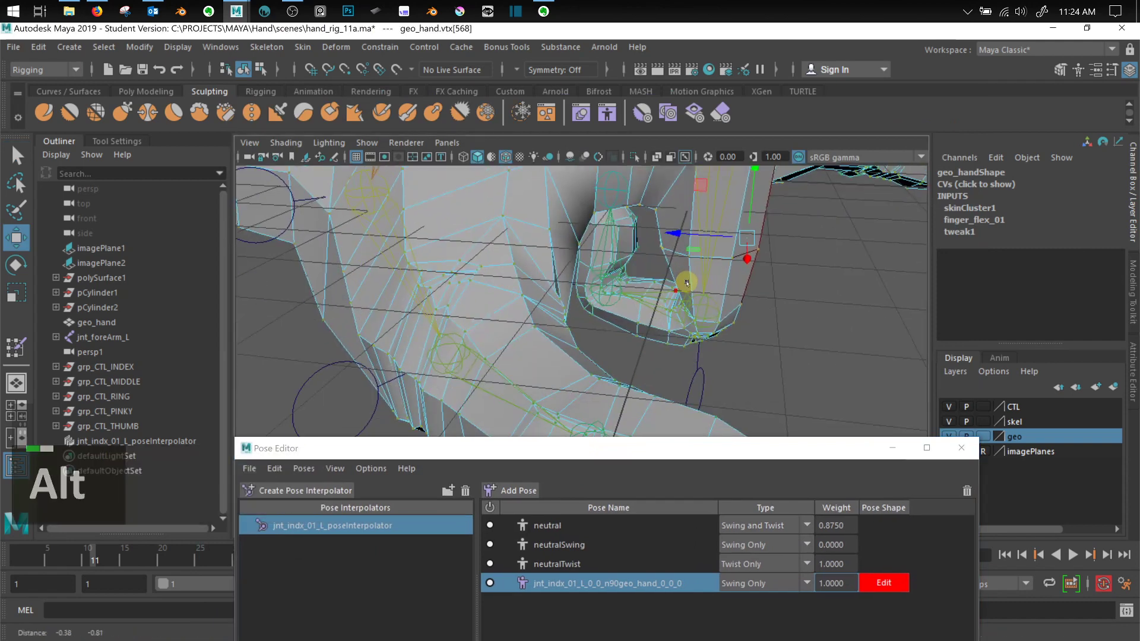
key(w)
right_drag(669, 216, 741, 196)
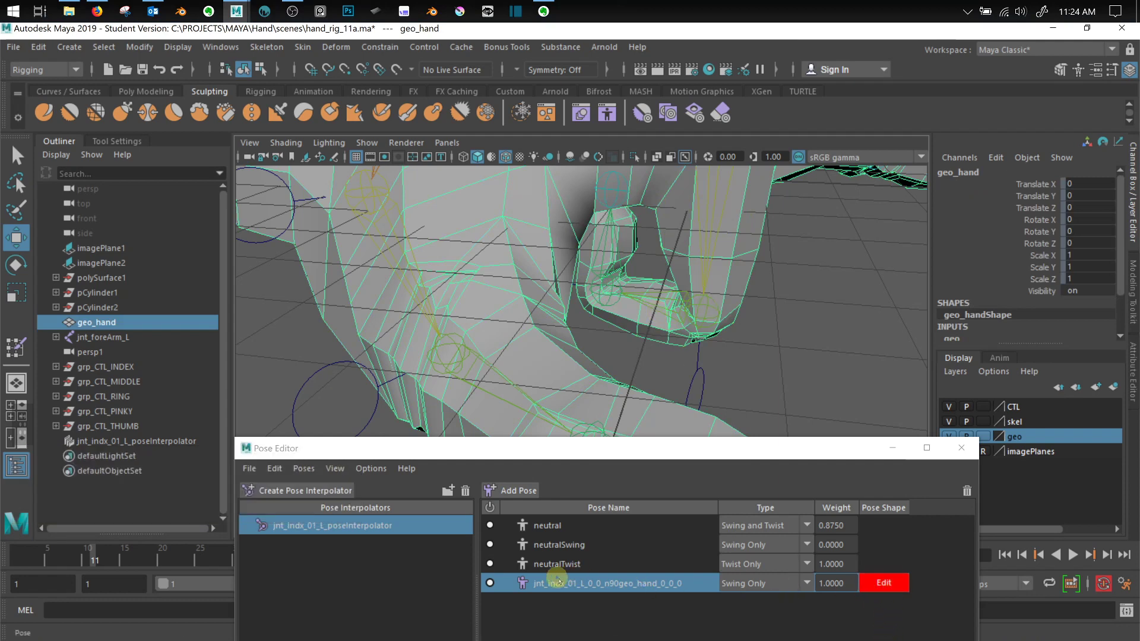
click(883, 583)
drag(752, 455, 810, 458)
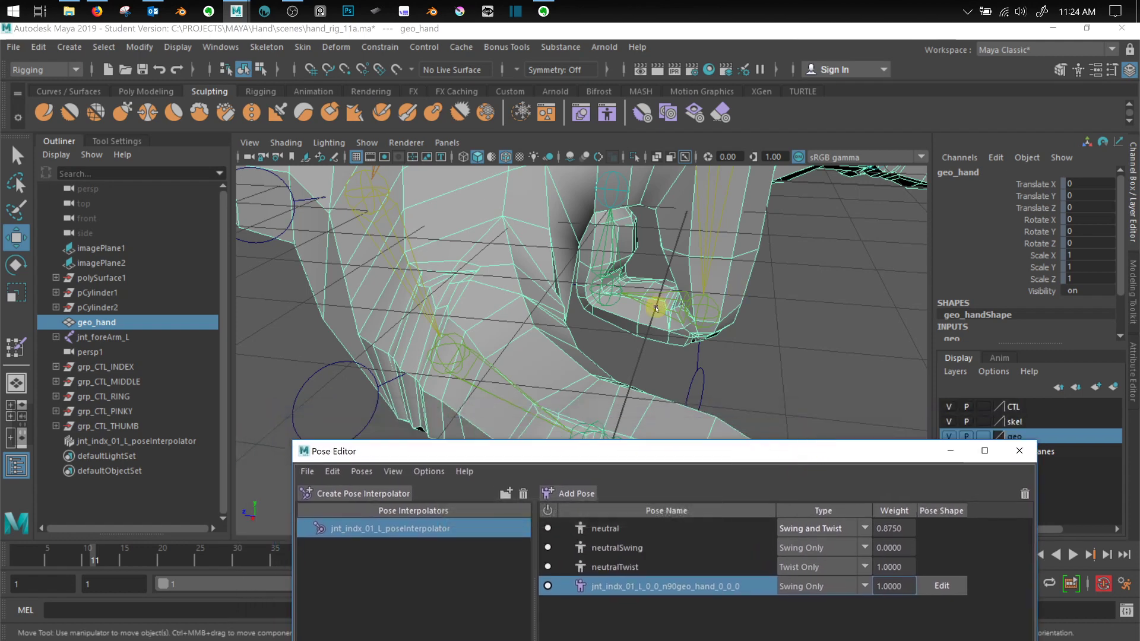
Create a pose interpolator with neutral poses for jnt_indx_02_L and the geo_hand mesh at frame 1
click(655, 305)
alt+middle_drag(650, 315, 641, 337)
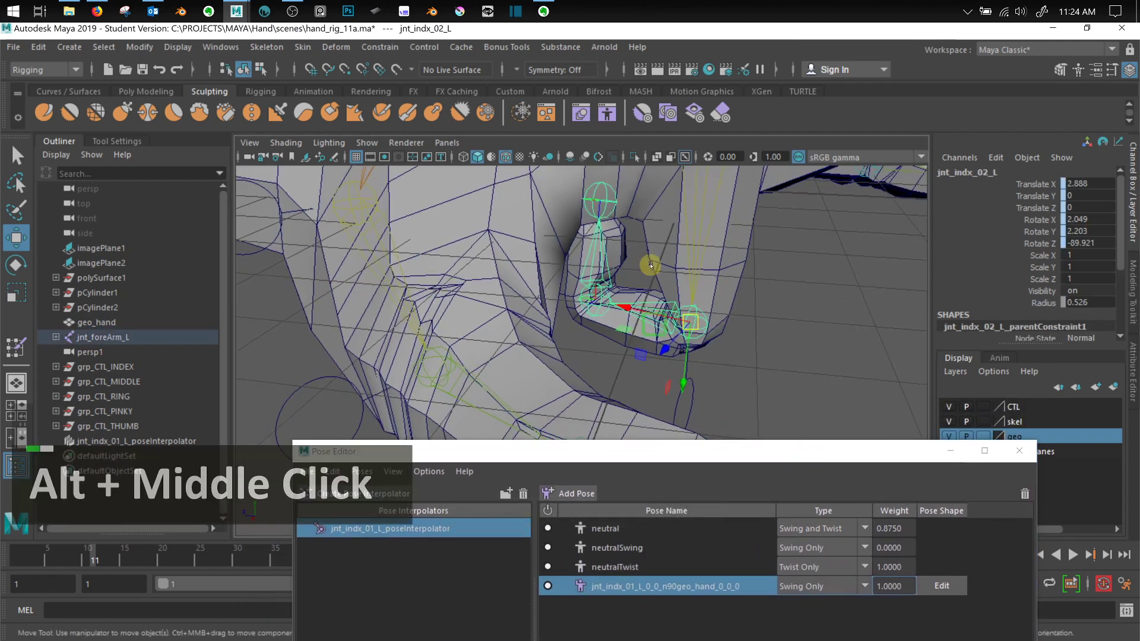
shift+click(656, 263)
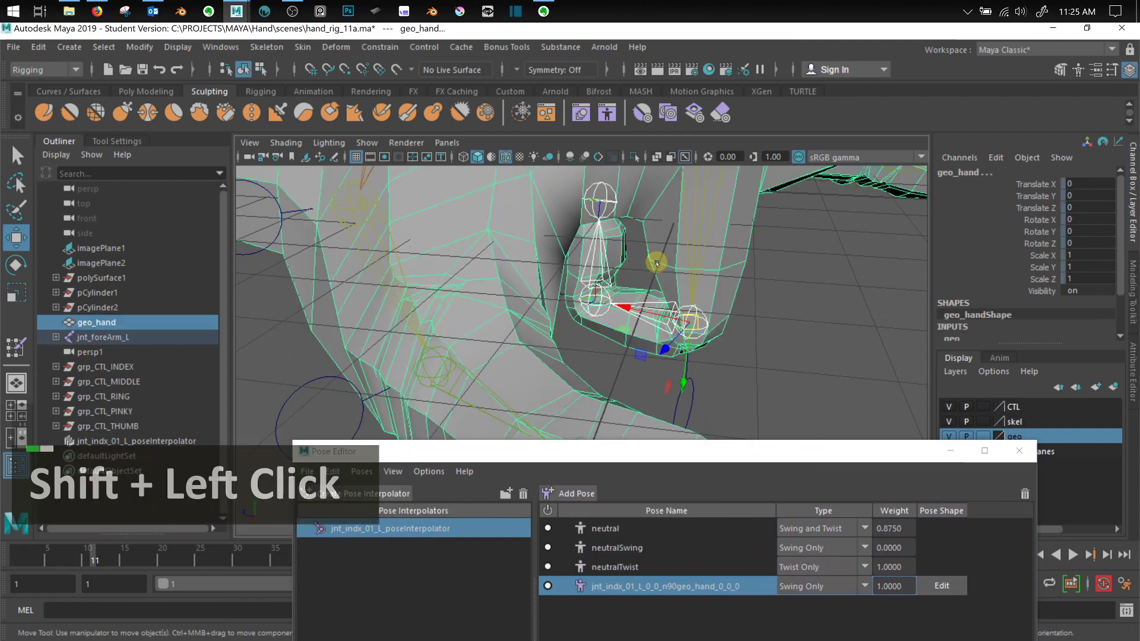
drag(31, 556, 1, 558)
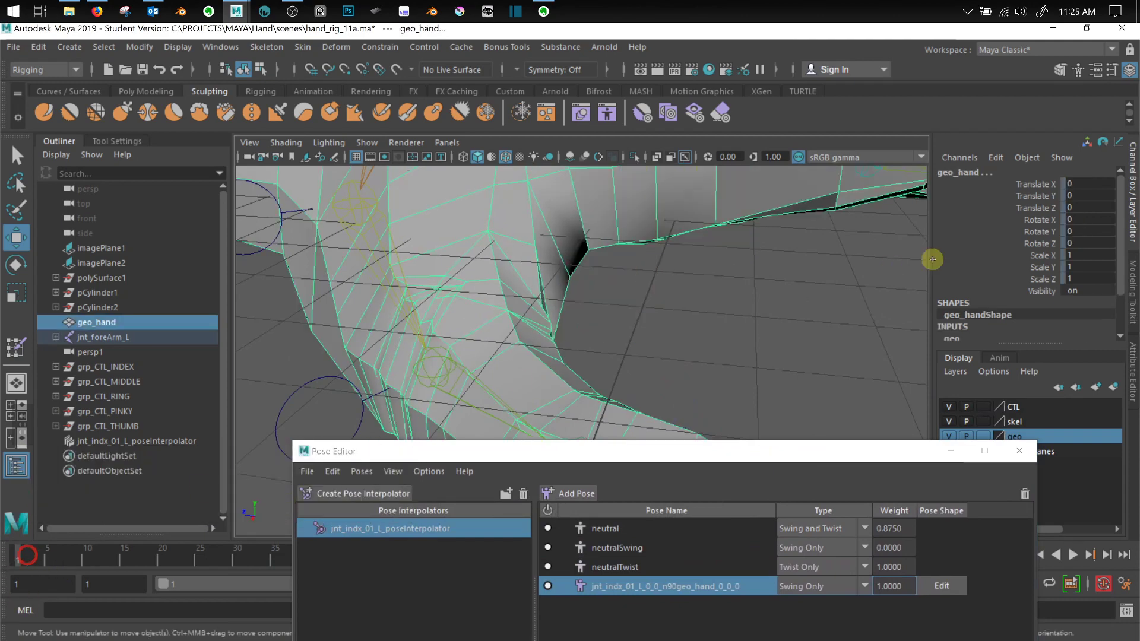
scroll(919, 261, down, 2)
alt+middle_drag(686, 330, 438, 397)
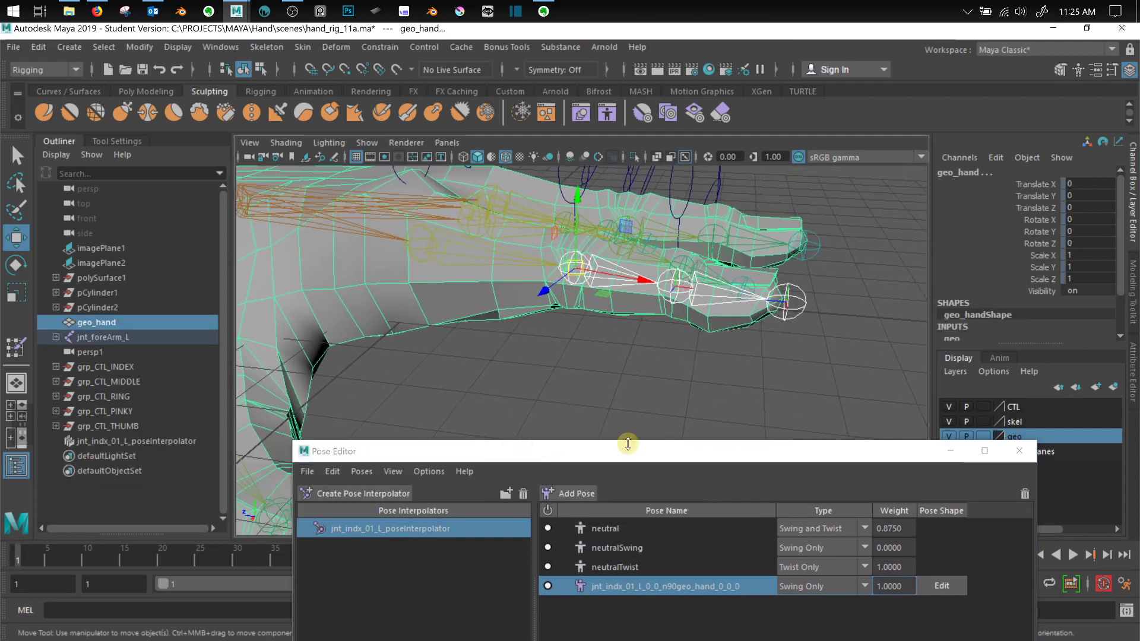
drag(630, 451, 708, 357)
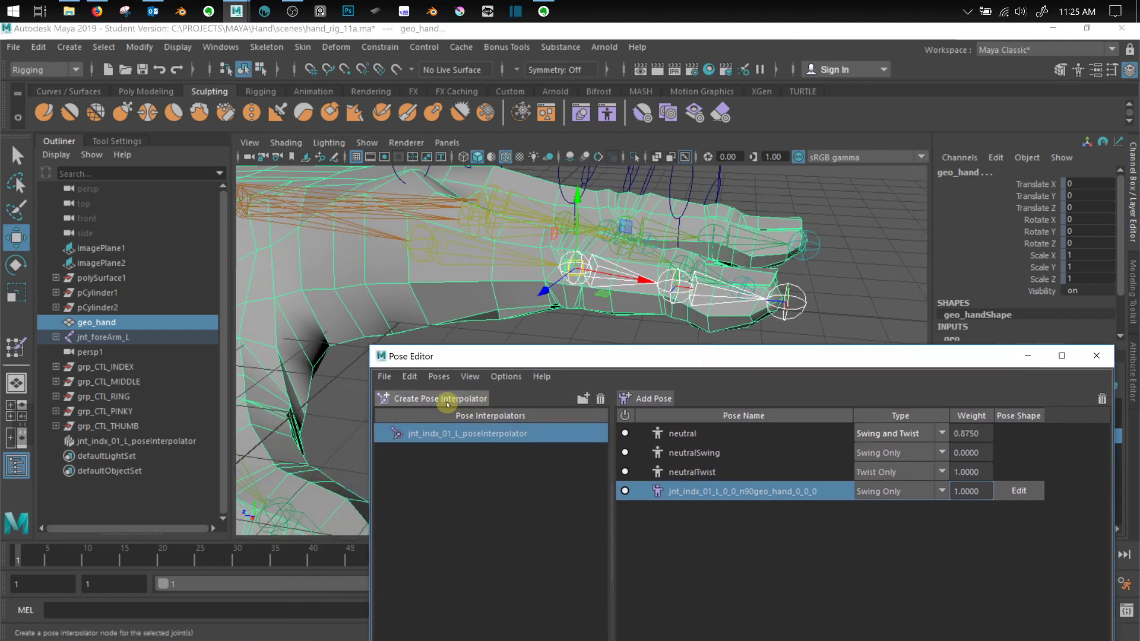
click(447, 399)
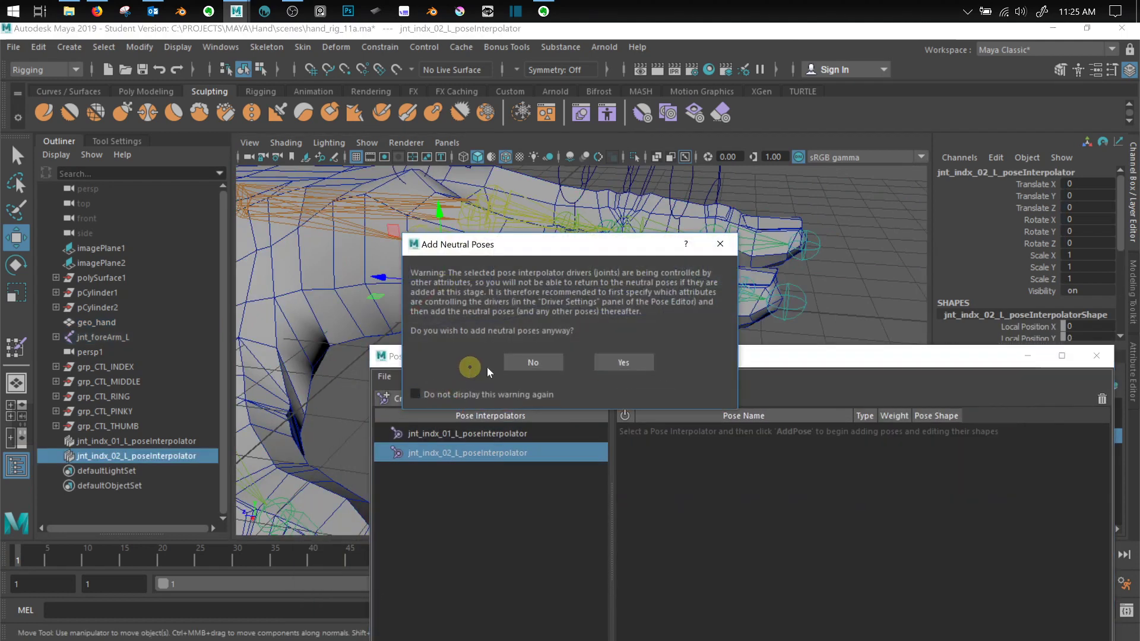
click(622, 361)
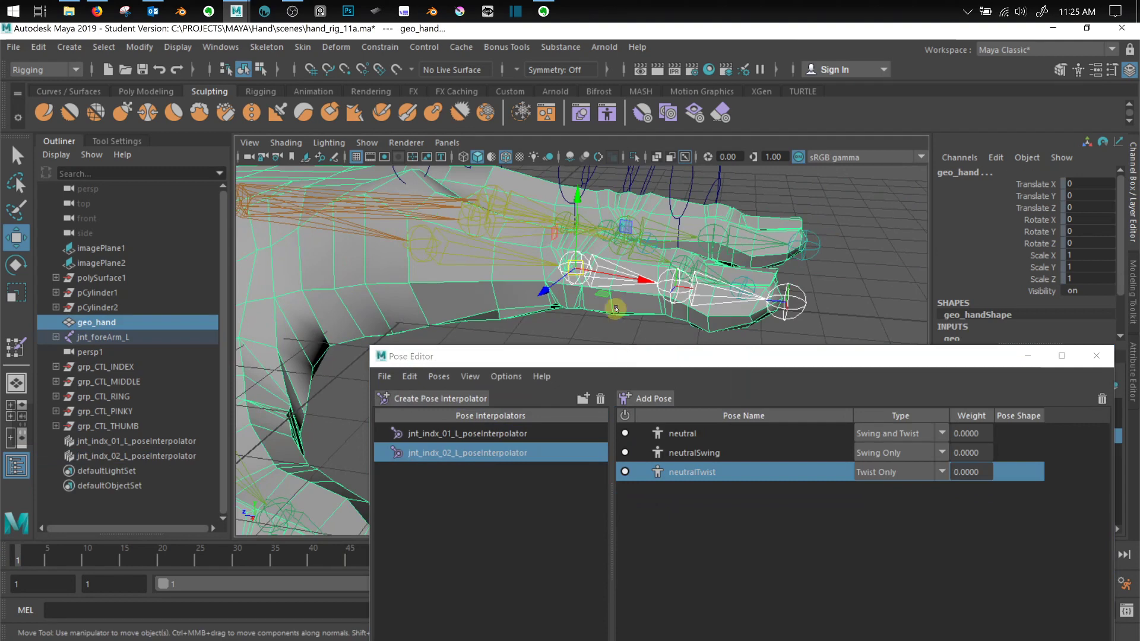
Add a pose to the jnt_indx_02_L interpolator at frame 10, with a new blend shape named finger_flex_02
drag(91, 560, 89, 558)
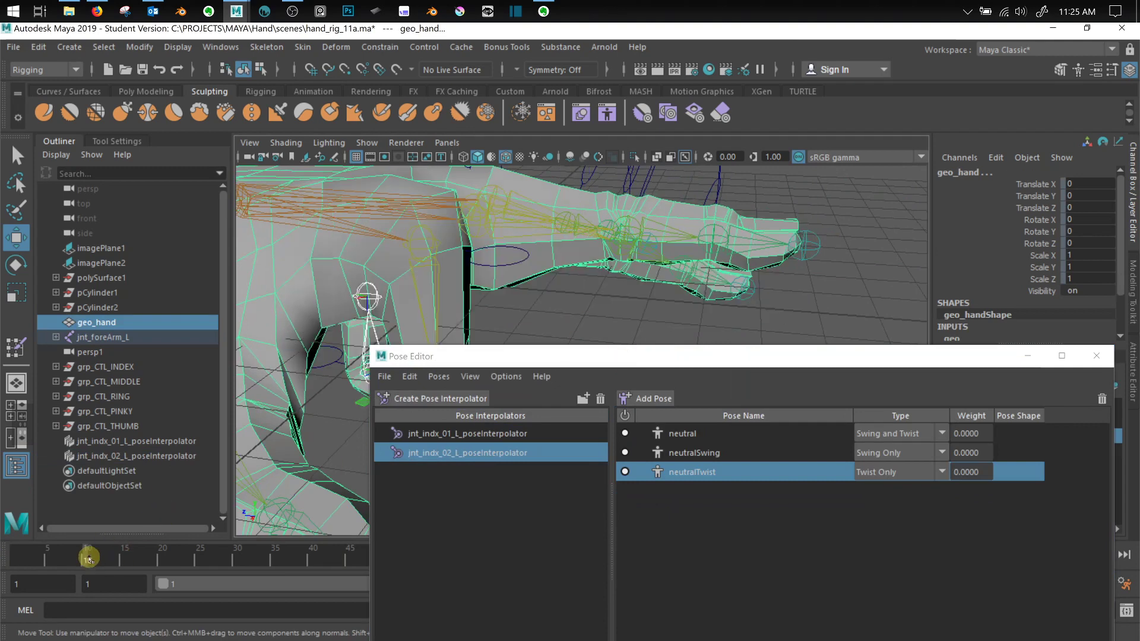
drag(556, 350, 544, 442)
click(659, 490)
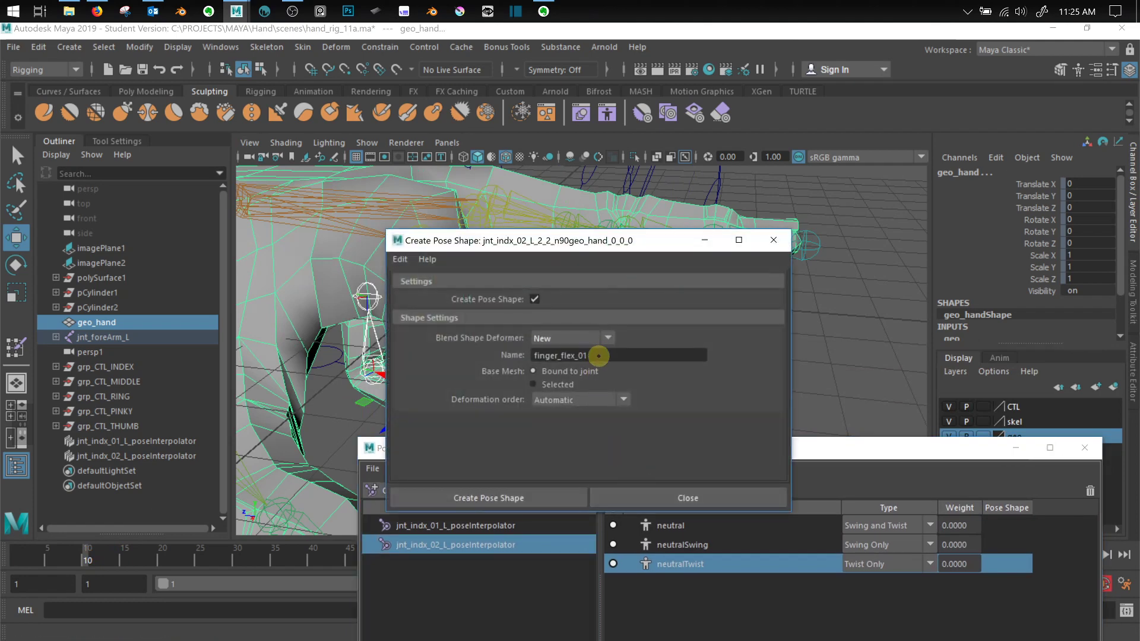
click(598, 354)
key(BackSpace)
text(2)
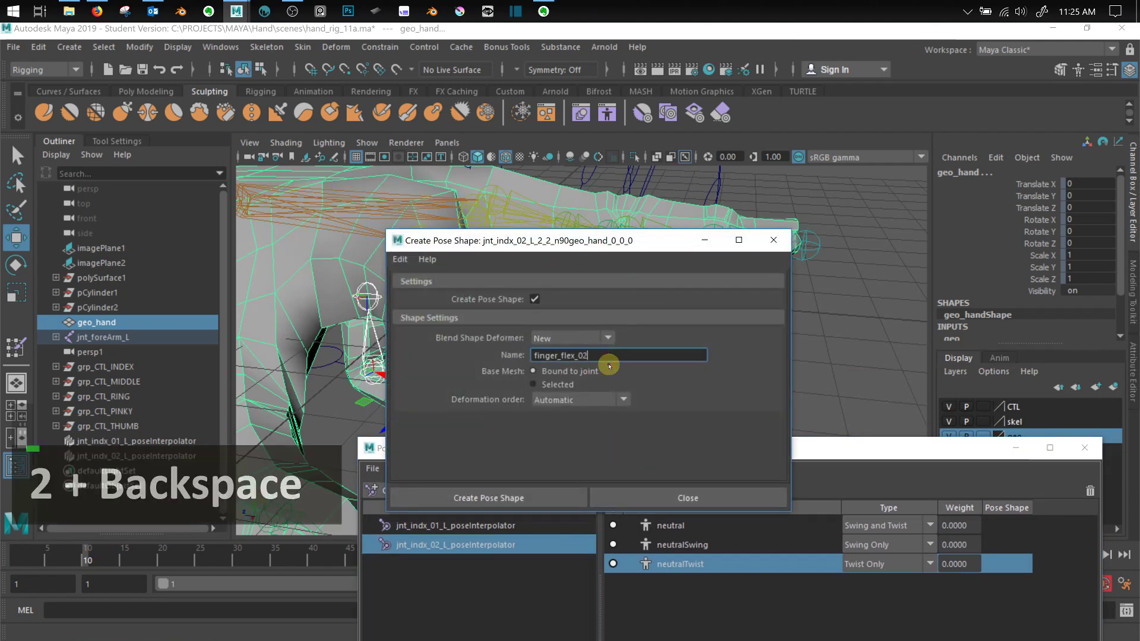
click(490, 498)
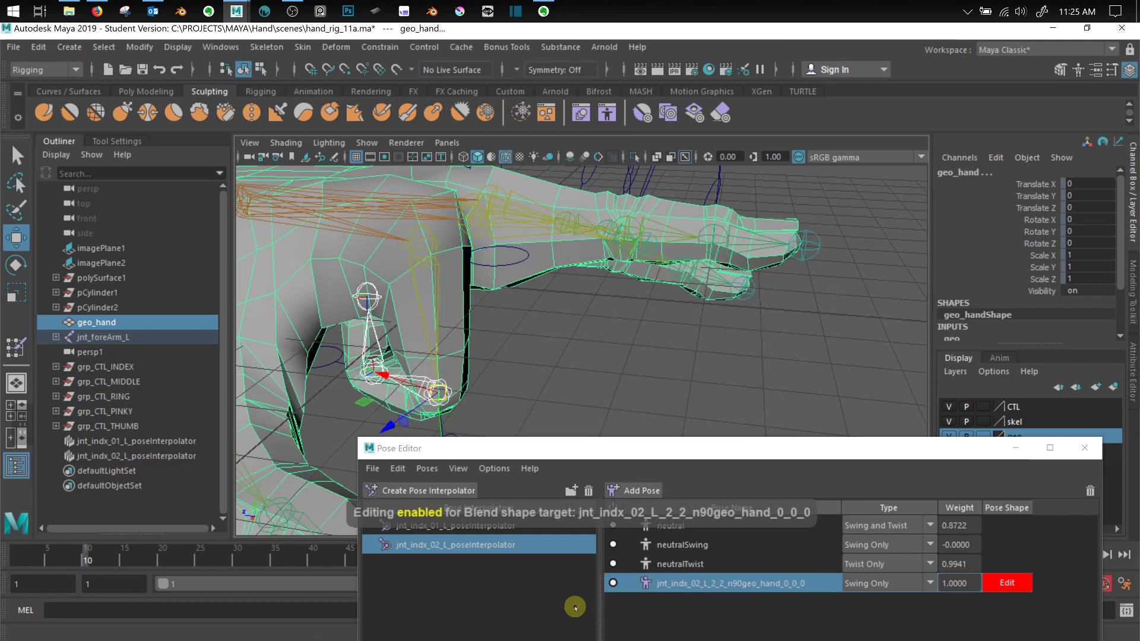
Examine the hand mesh around the bent index finger from different angles and distances
scroll(580, 412, down, 2)
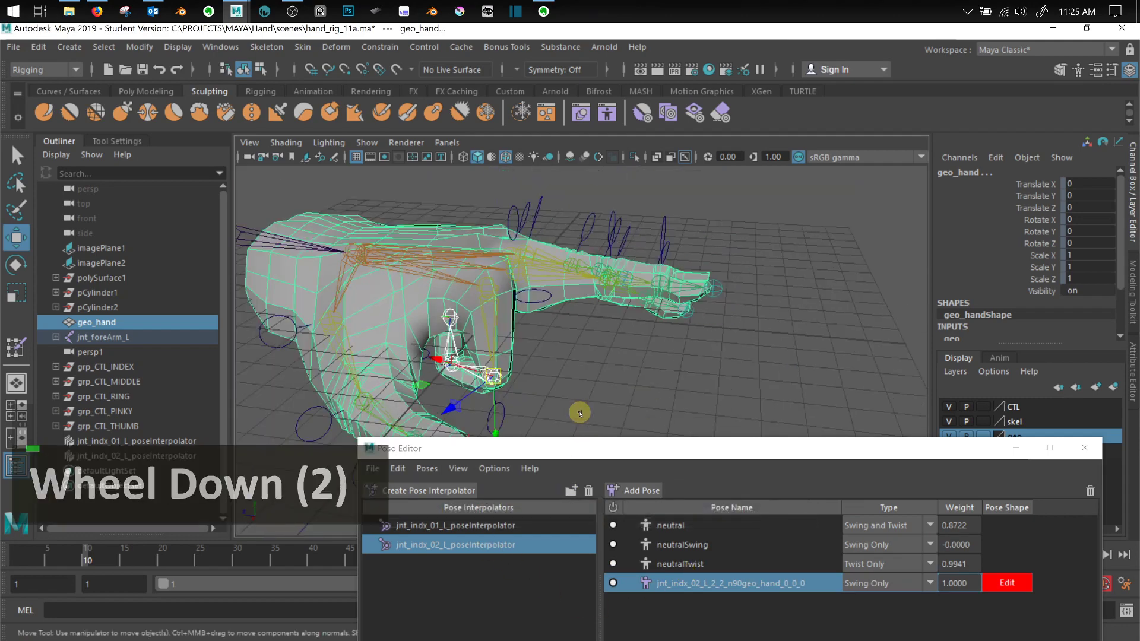
scroll(579, 412, up, 2)
alt+middle_drag(582, 394, 632, 390)
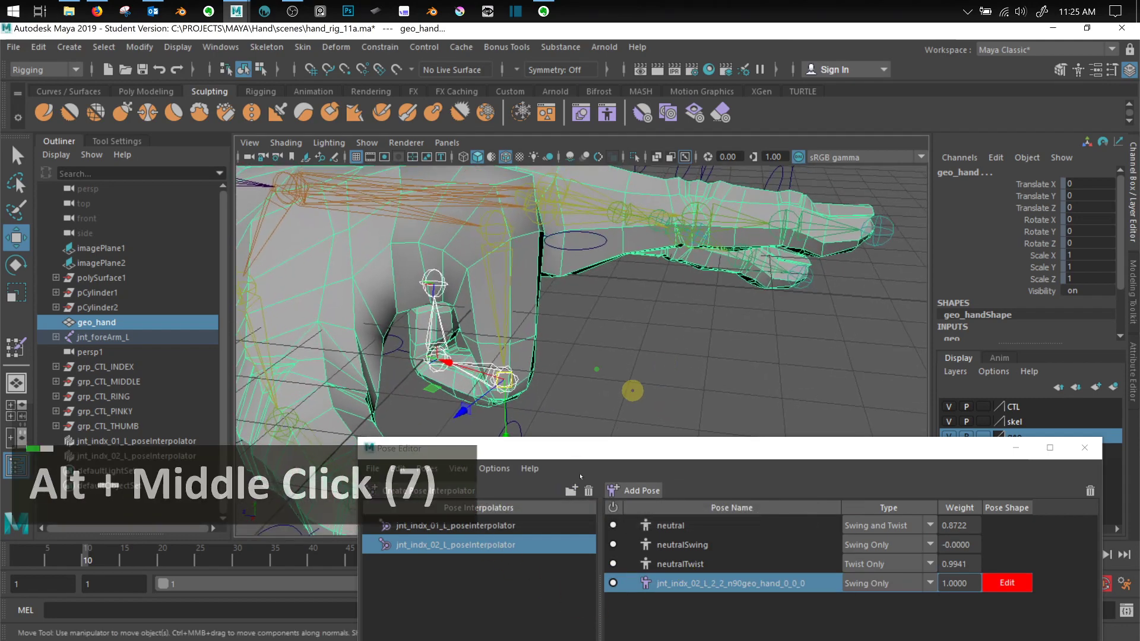
click(471, 549)
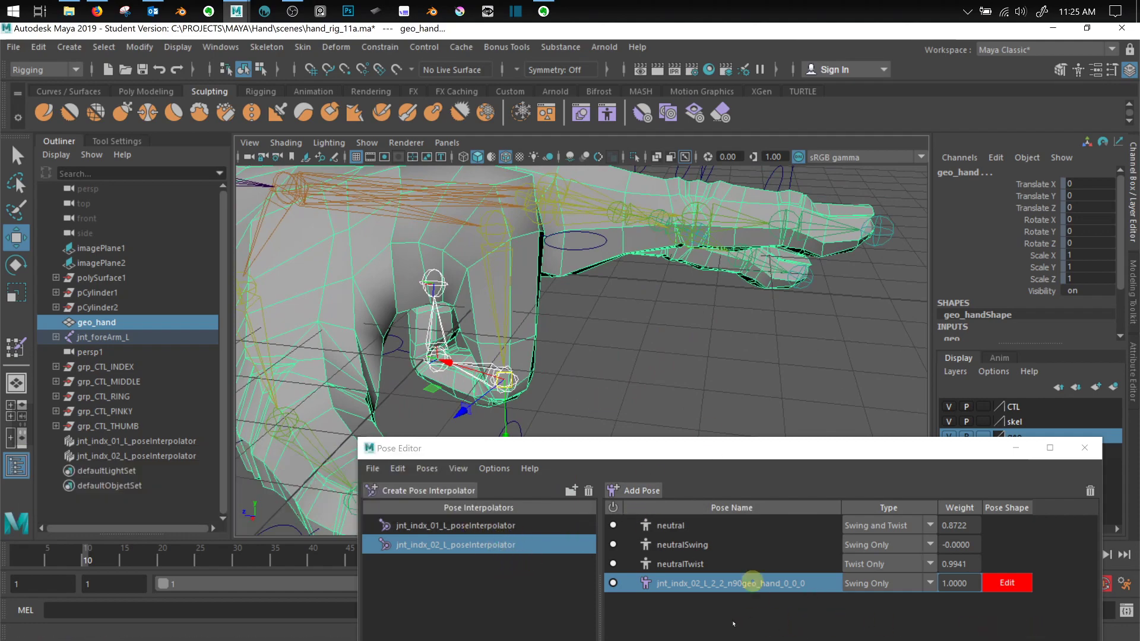
alt+drag(563, 422, 605, 381)
alt+click(605, 381)
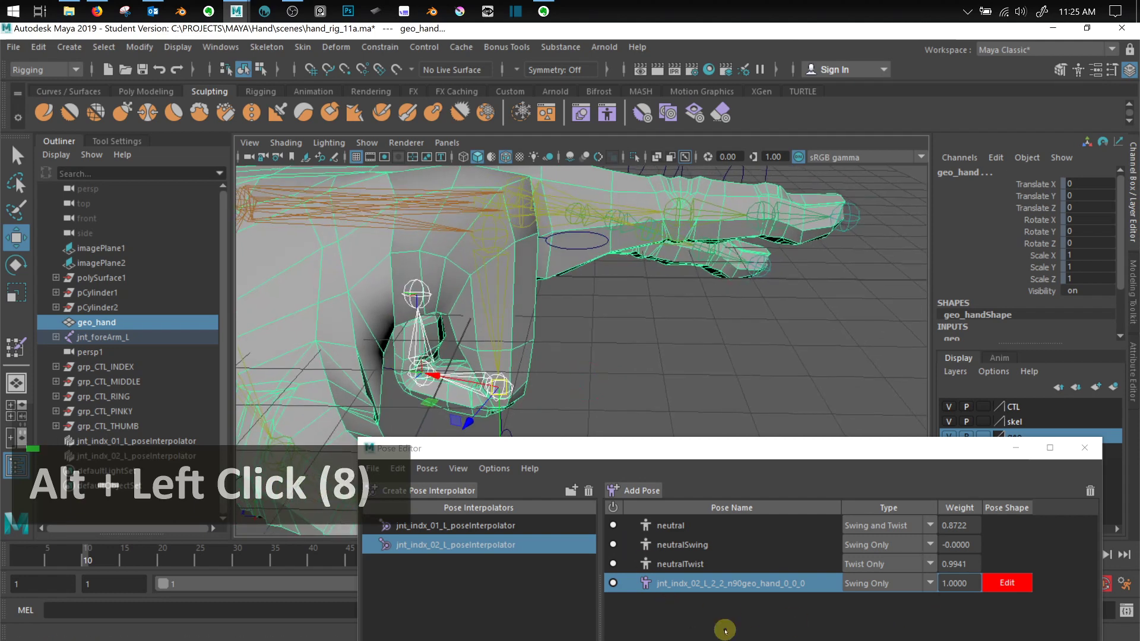
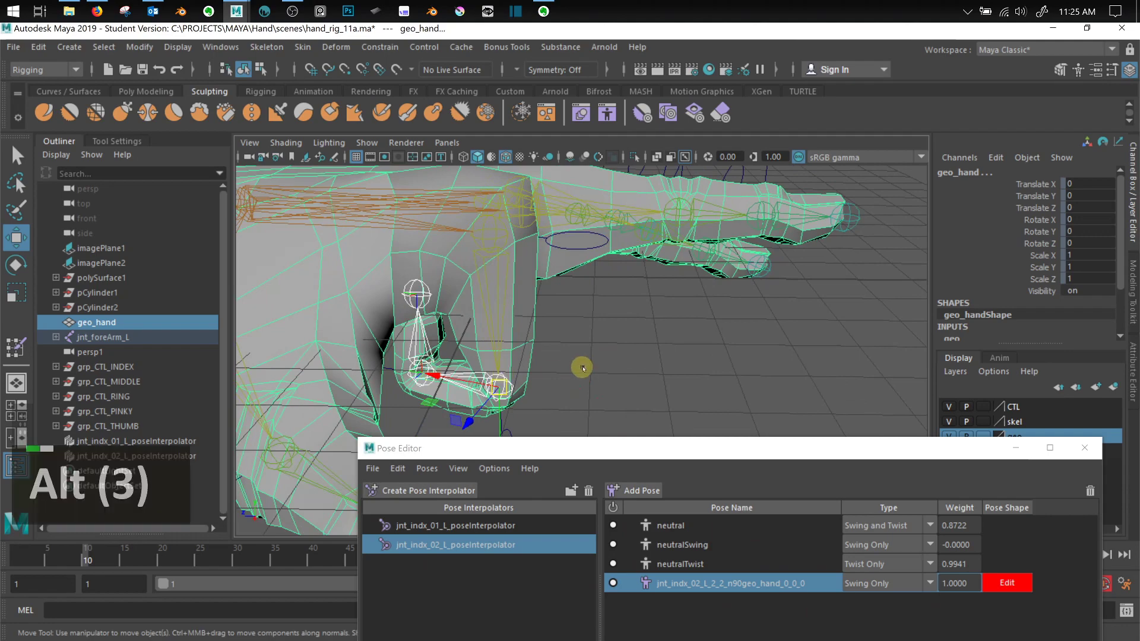
alt+middle_drag(579, 366, 631, 326)
alt+scroll(633, 333, up, 2)
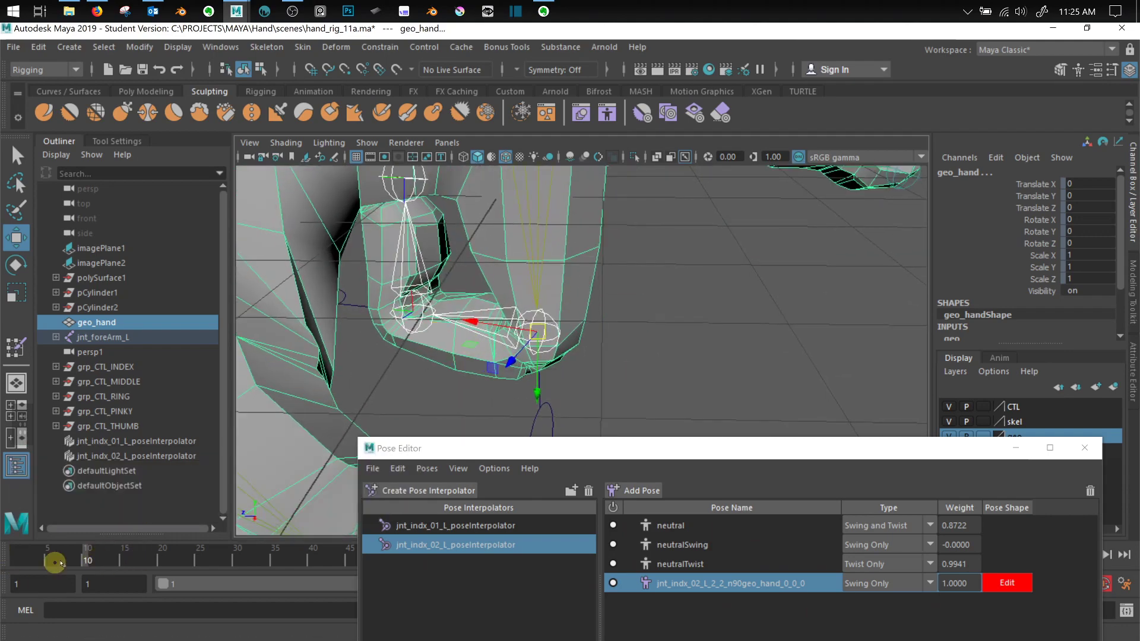
drag(55, 562, 102, 573)
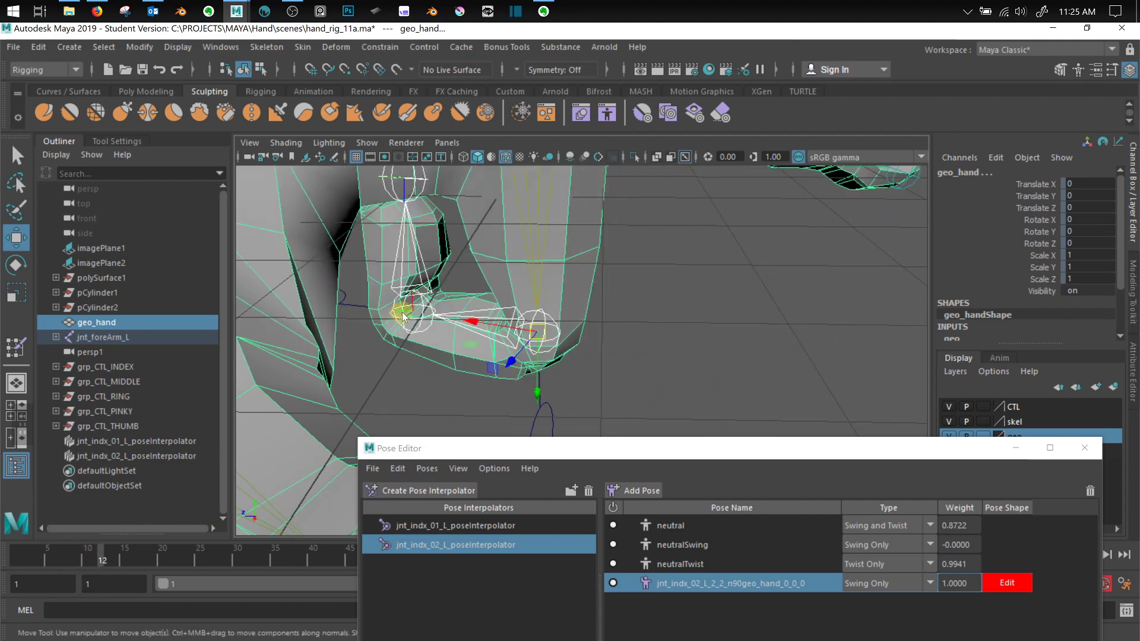
right_drag(402, 314, 376, 321)
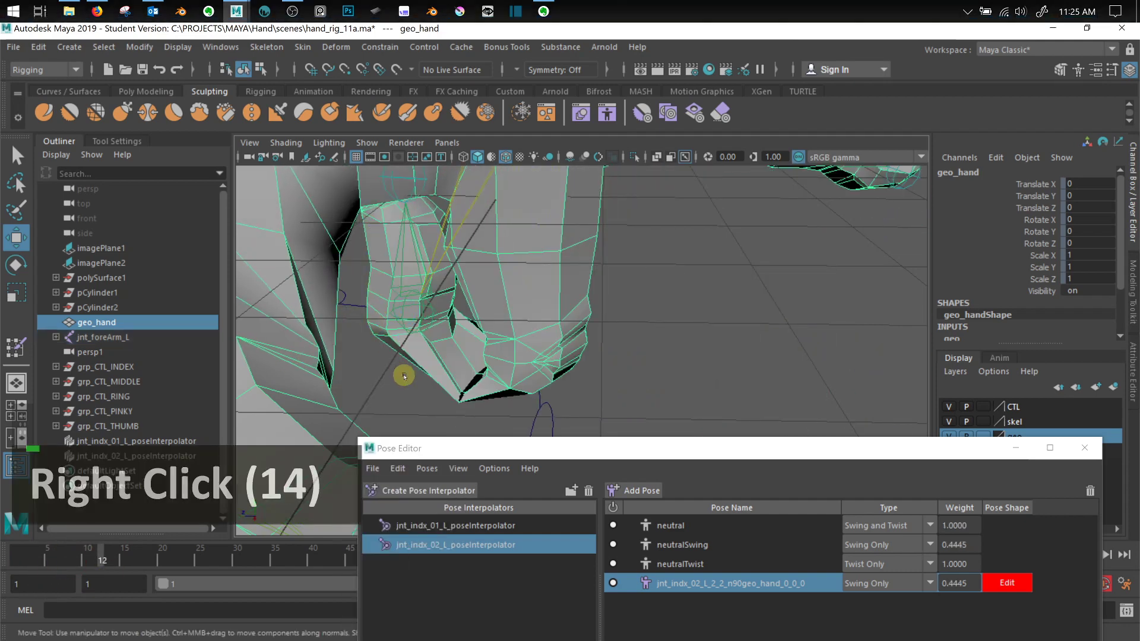
key(ctrl+z)
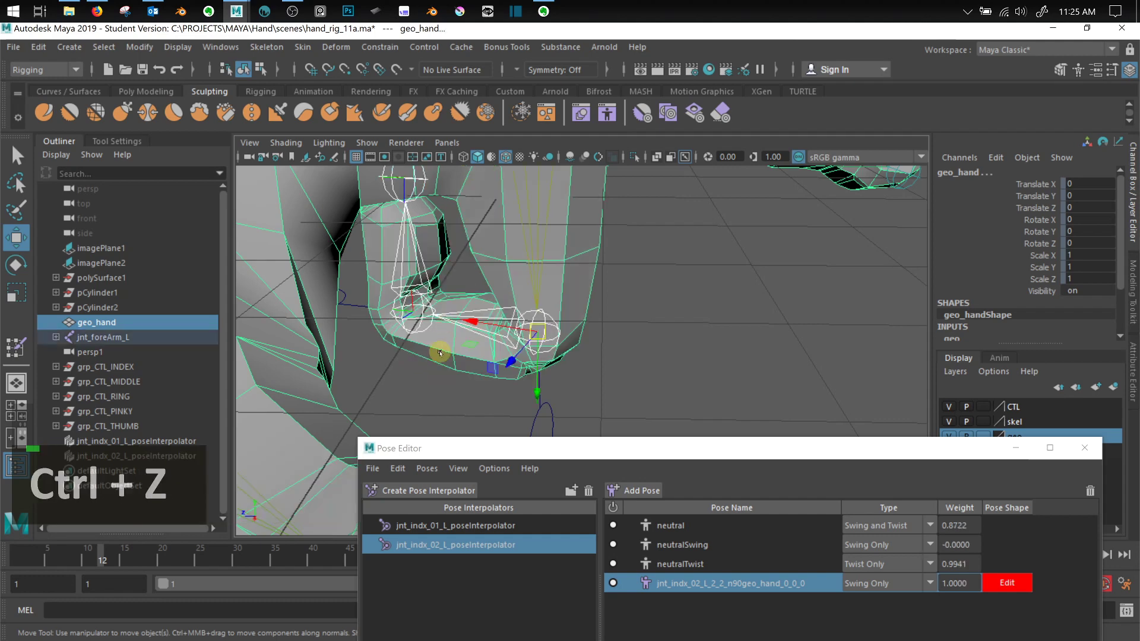
Switch the hand mesh to face selection mode
right_drag(439, 352, 439, 329)
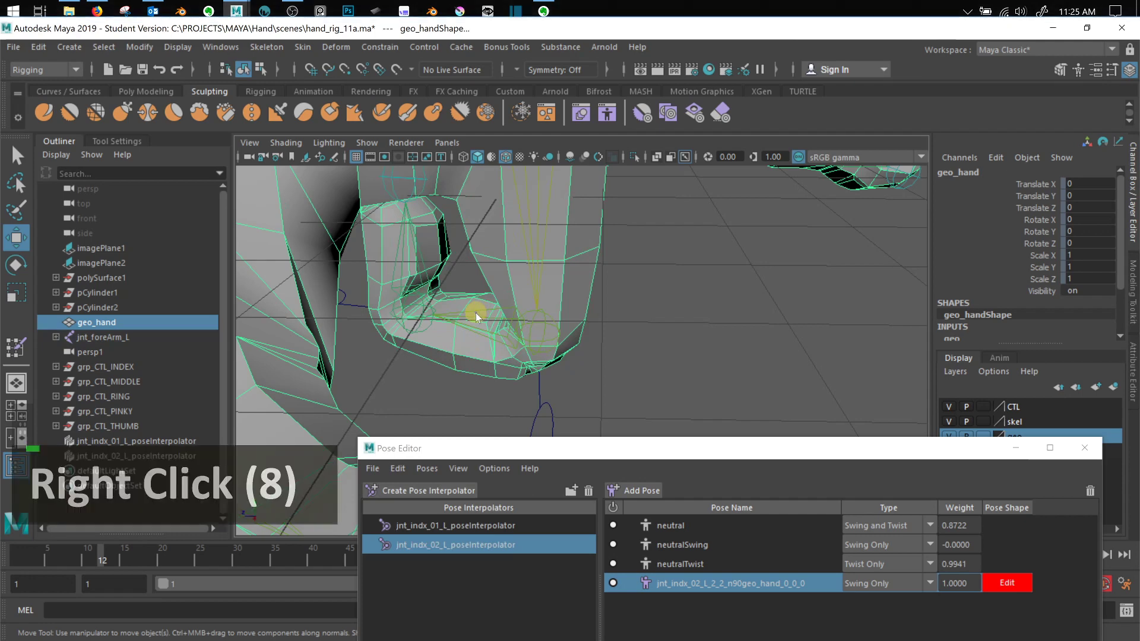
mouse_move(475, 261)
right_down()
mouse_move(433, 266)
mouse_move(477, 267)
right_up()
right_drag(460, 359, 401, 221)
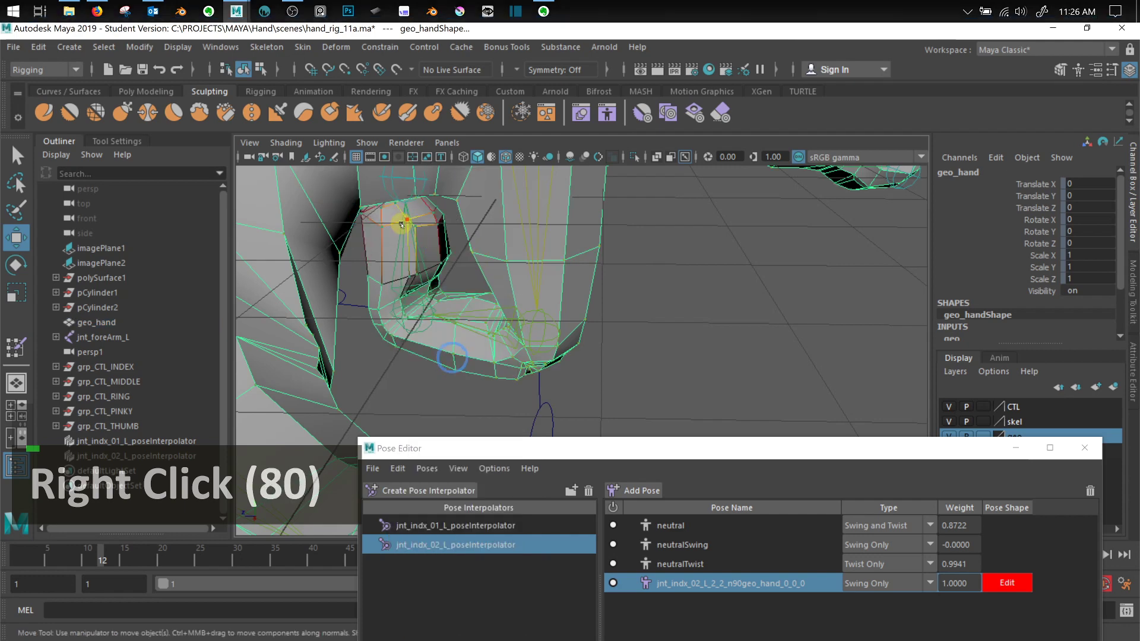
right_drag(431, 303, 432, 221)
right_drag(435, 259, 435, 259)
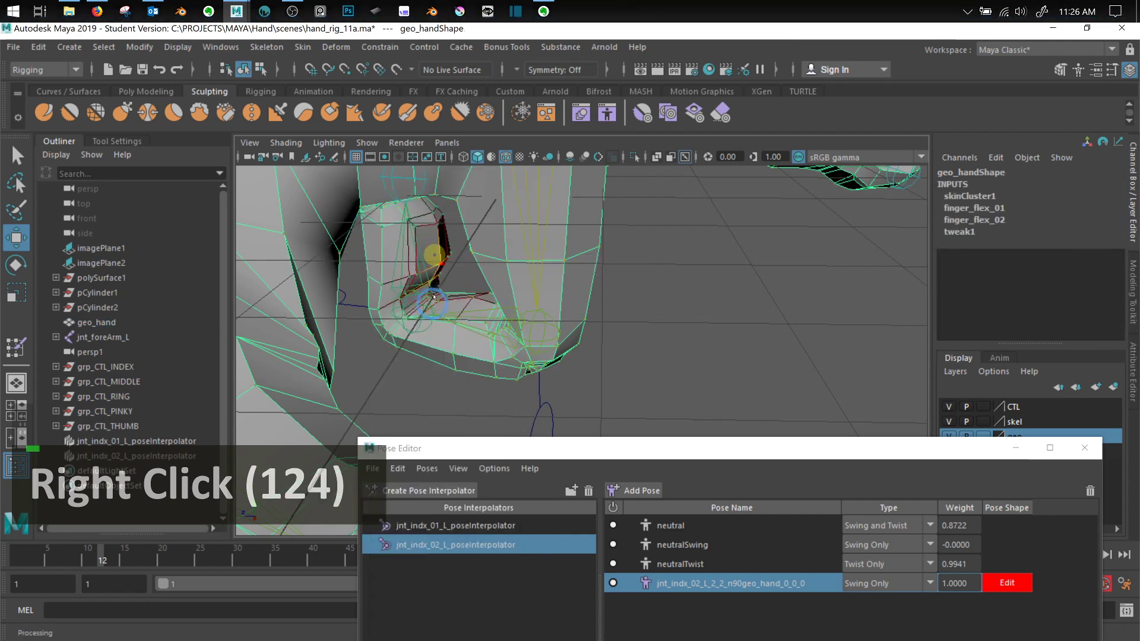
right_drag(421, 216, 417, 256)
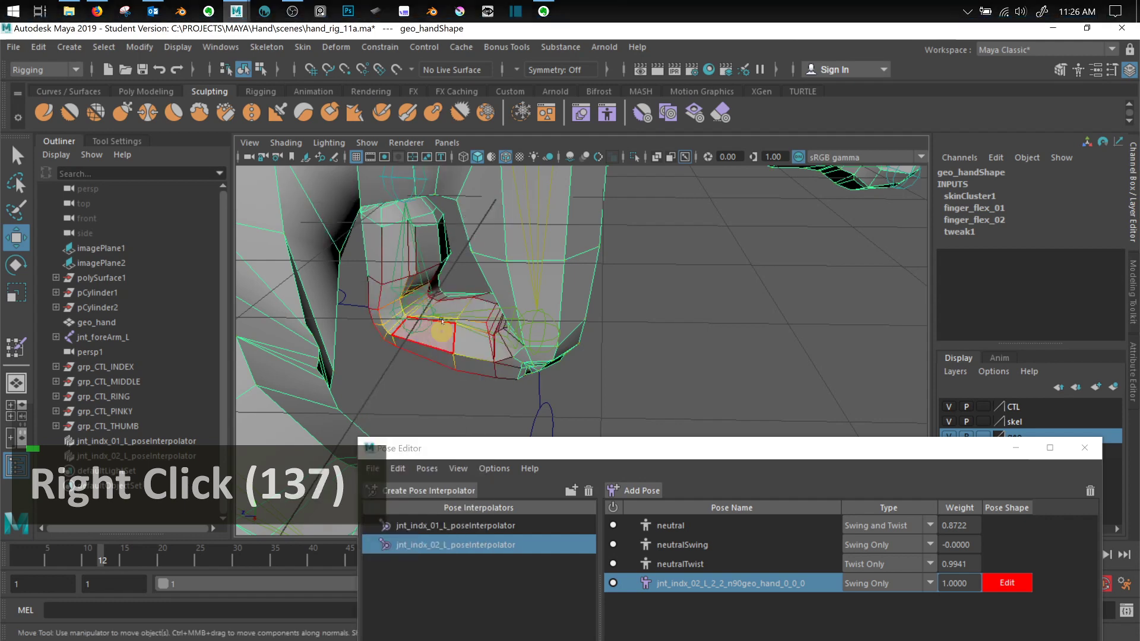
Try to move two faces inside the index finger's second-joint bend, and undo the move
click(429, 309)
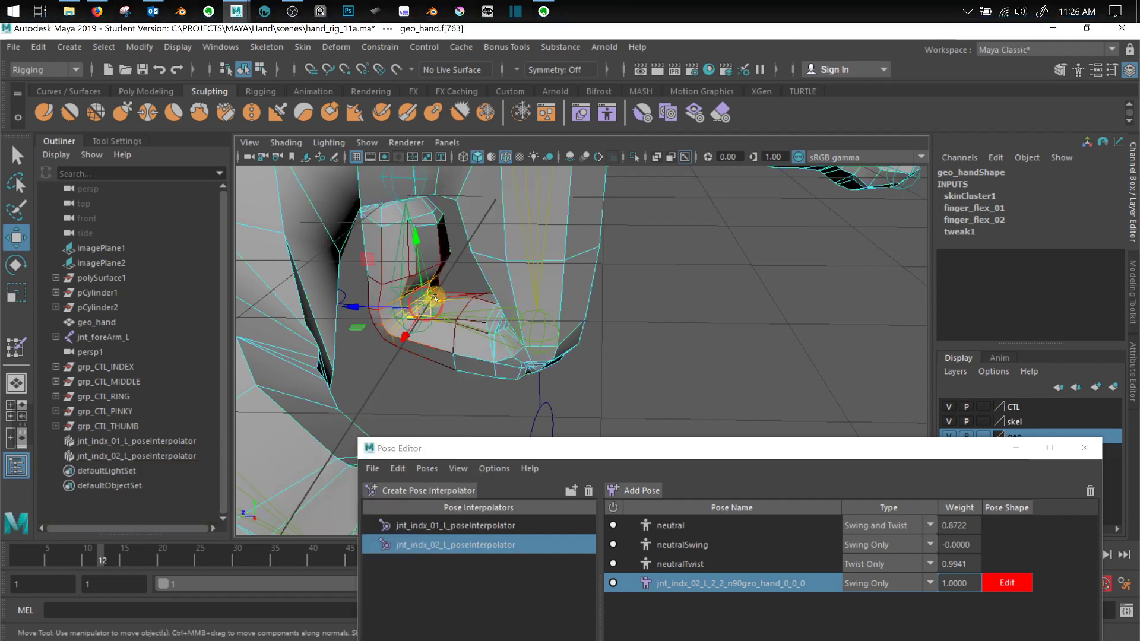
scroll(361, 281, up, 2)
shift+click(356, 270)
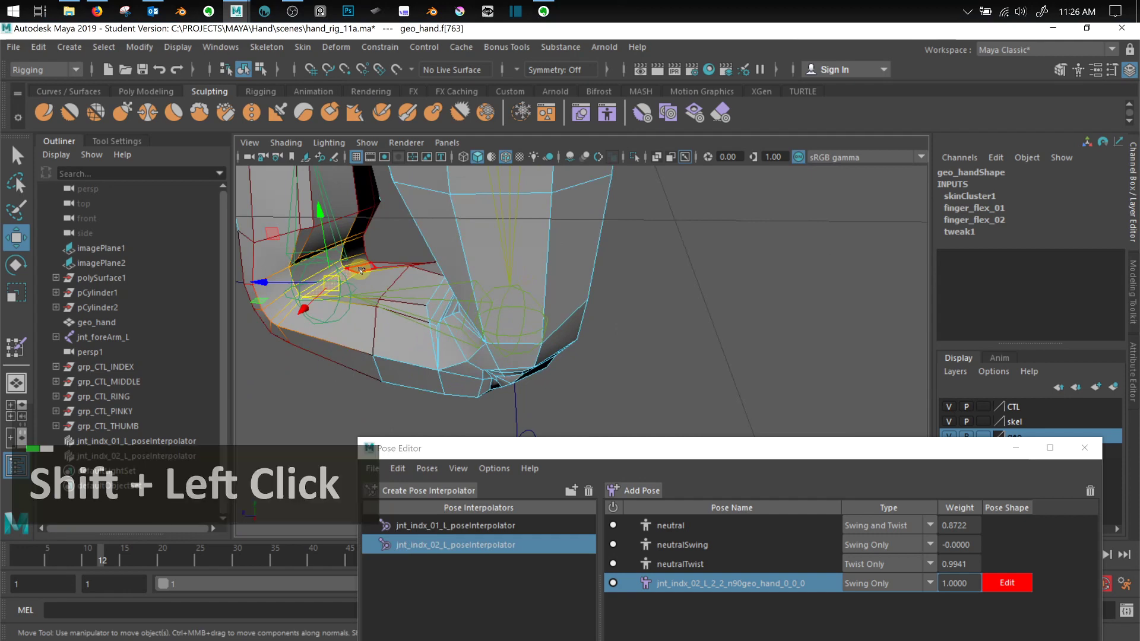
drag(338, 242, 410, 319)
alt+middle_drag(396, 320, 448, 357)
scroll(448, 356, down, 1)
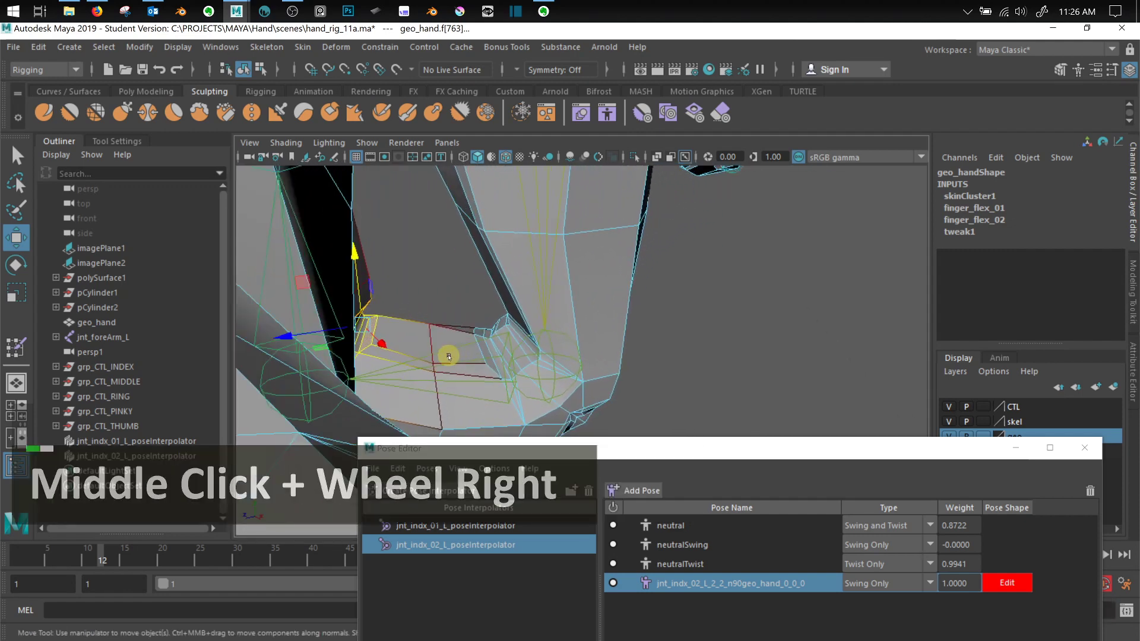
key(ctrl+z)
key(ctrl+z)
key(ctrl+z)
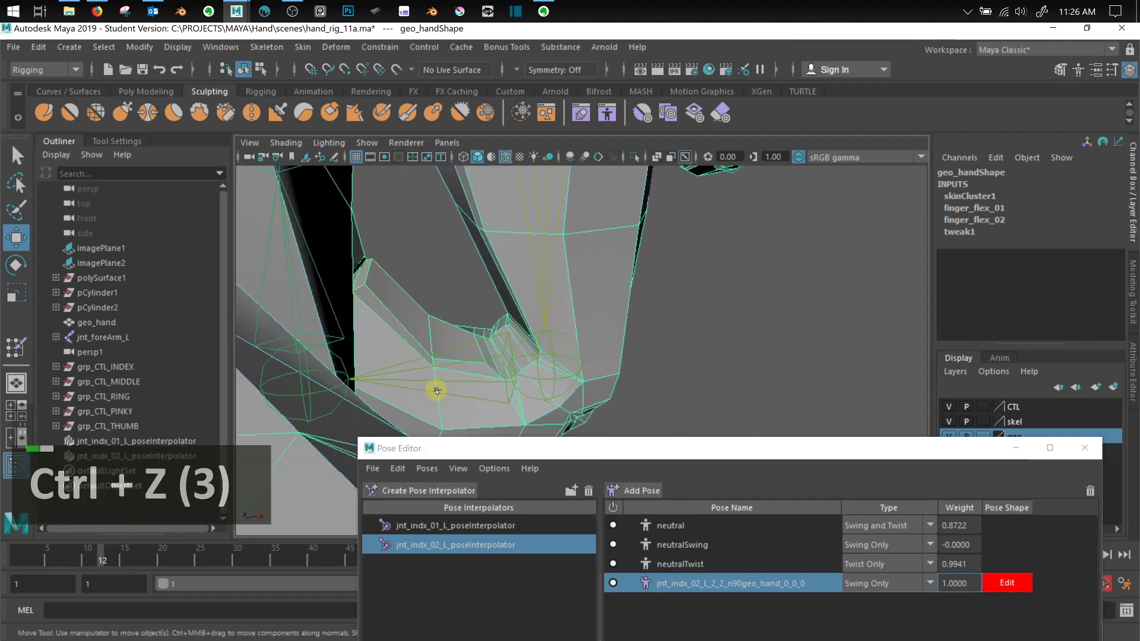
Undo the pose added to the jnt_indx_02_L interpolator together with its finger_flex_02 blend shape
alt+drag(733, 339, 676, 311)
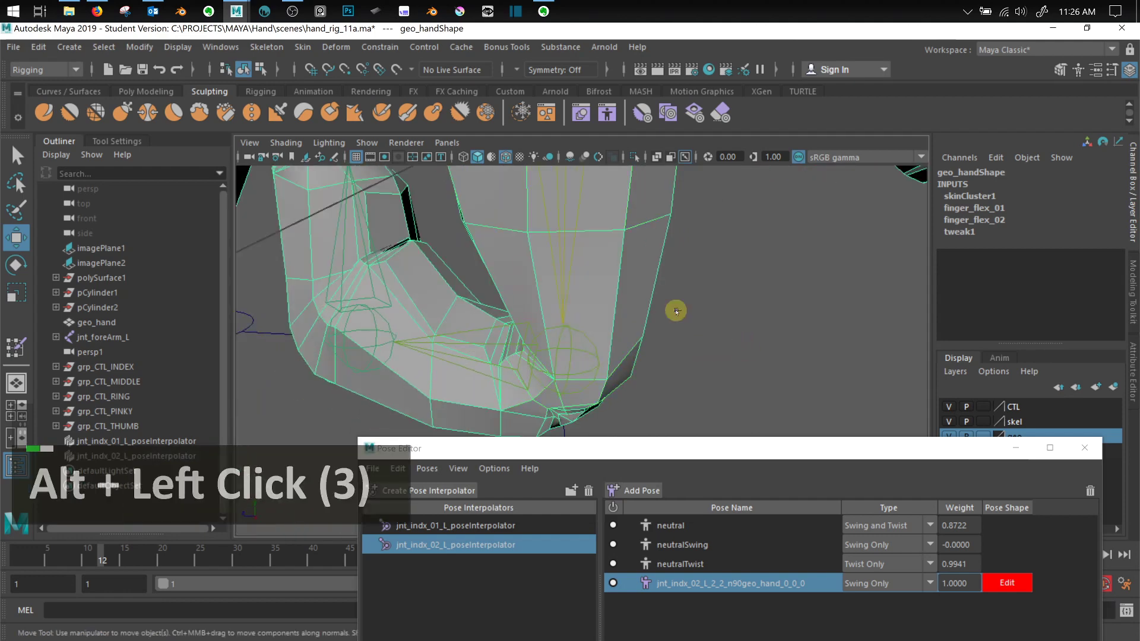
key(ctrl+z)
key(ctrl+z)
key(ctrl+z)
key(ctrl+z)
key(ctrl+z)
key(ctrl+z)
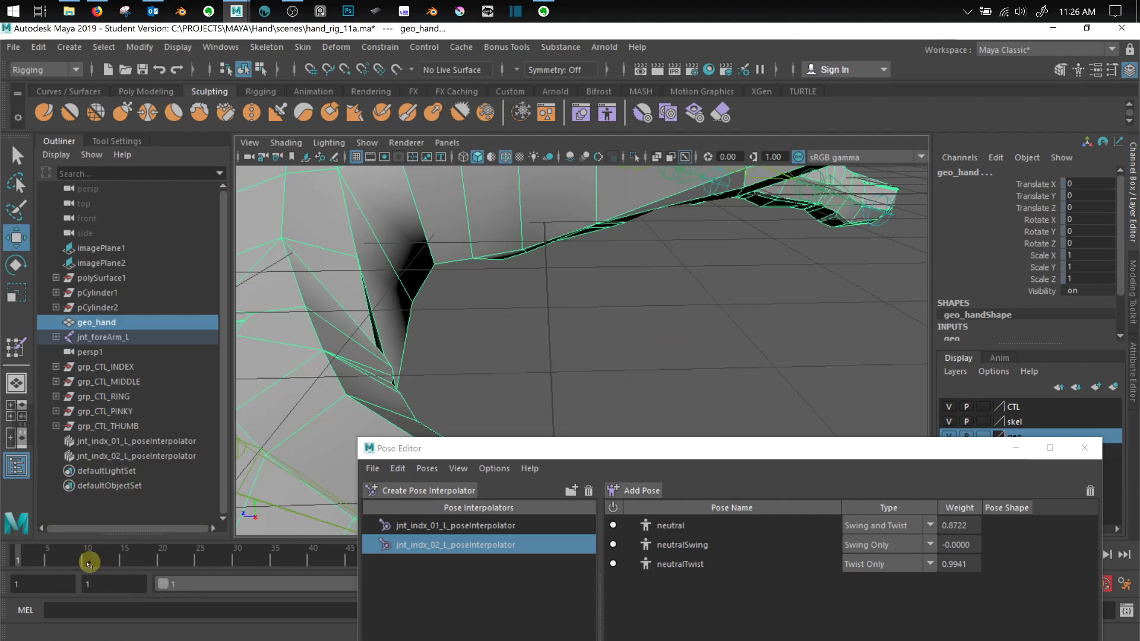
Set the timeline to frame 9 and switch the hand mesh to edge selection mode at the bent index finger
click(53, 564)
drag(58, 568, 80, 561)
right_drag(523, 337, 641, 325)
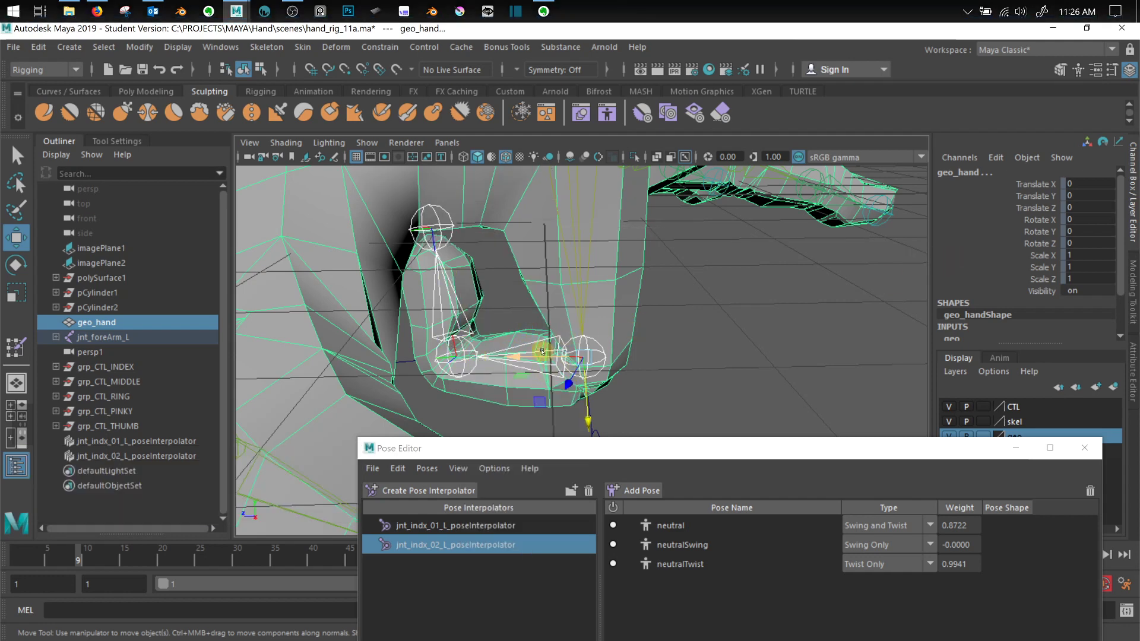
right_drag(537, 218, 537, 178)
alt+drag(553, 395, 575, 395)
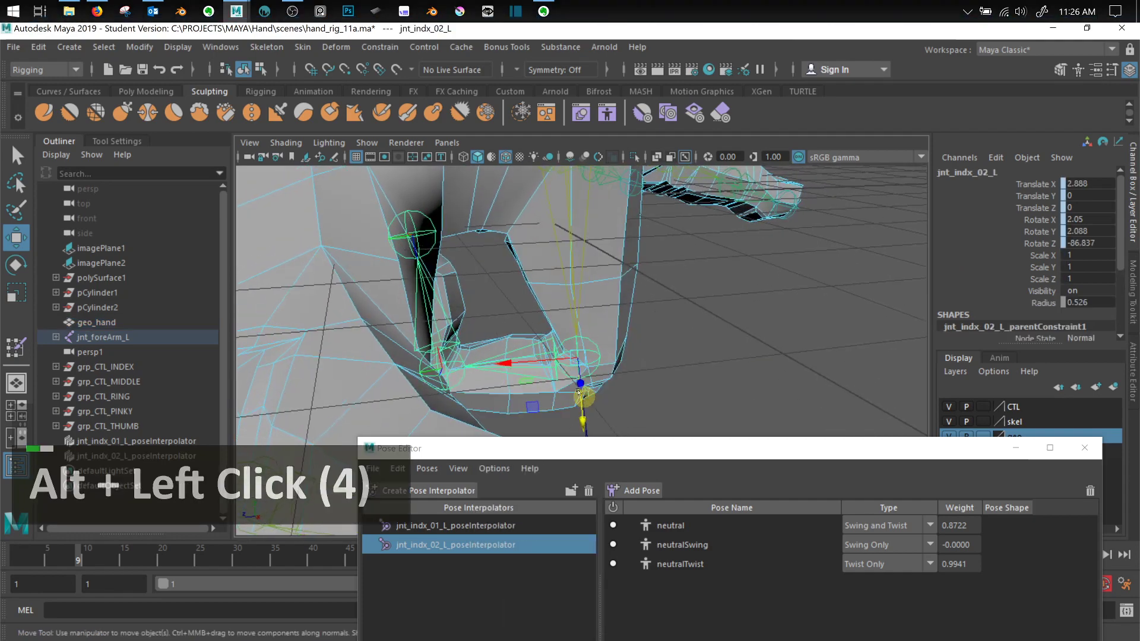
scroll(534, 368, up, 3)
right_drag(522, 217, 514, 281)
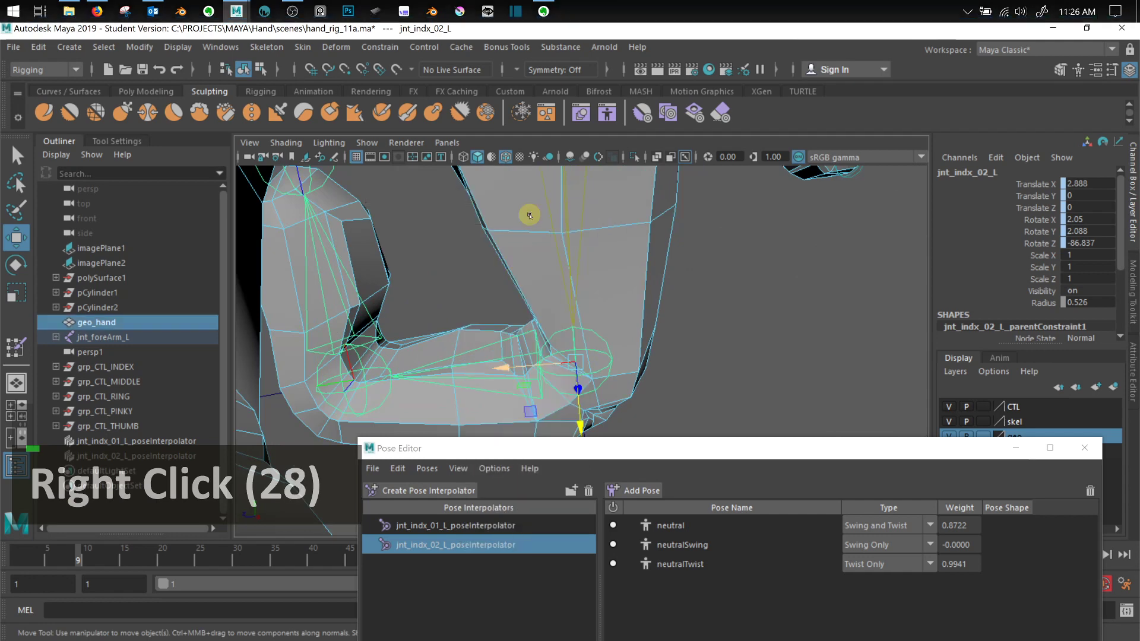
click(530, 382)
right_drag(526, 340, 510, 181)
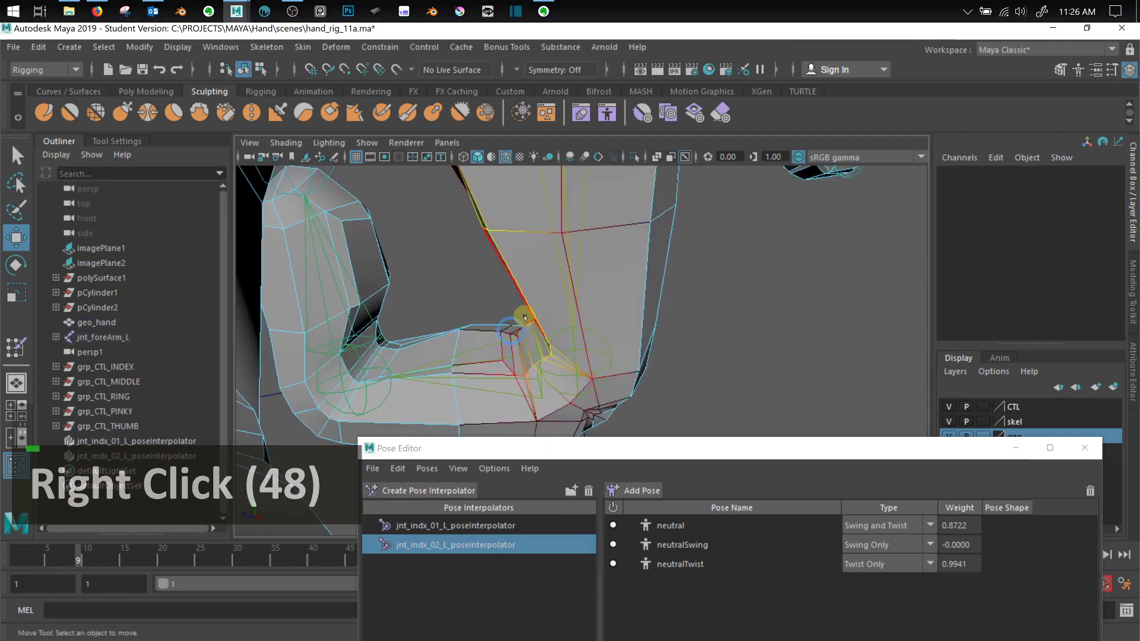
Try to move the edges at the inner crease of the bent index finger and compare the mesh at frame 1
click(521, 357)
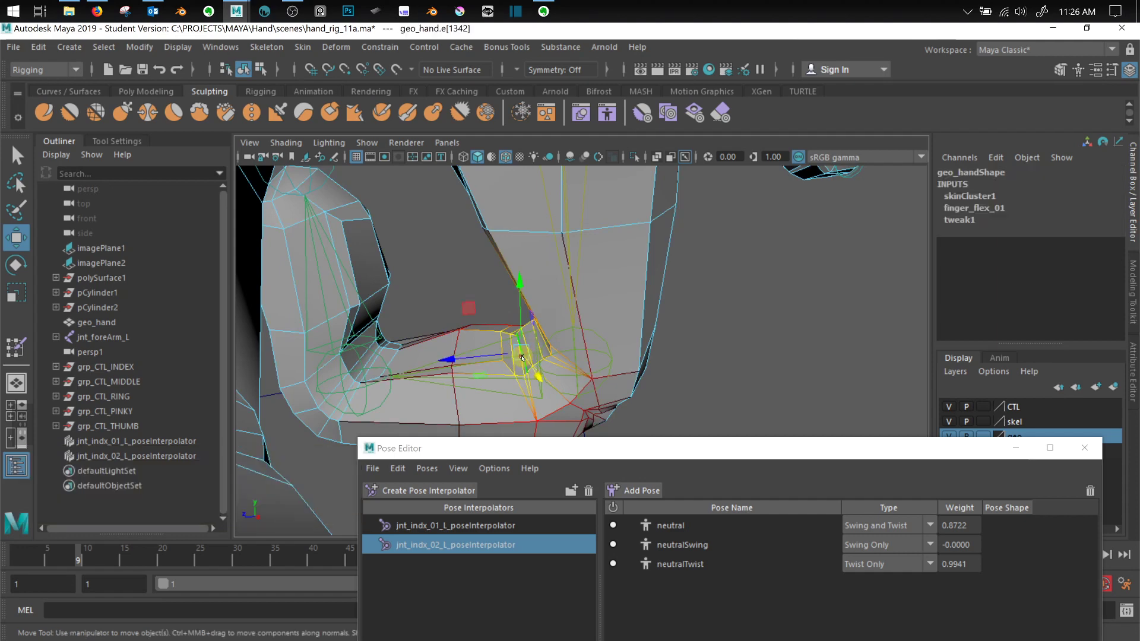
alt+drag(521, 358, 769, 356)
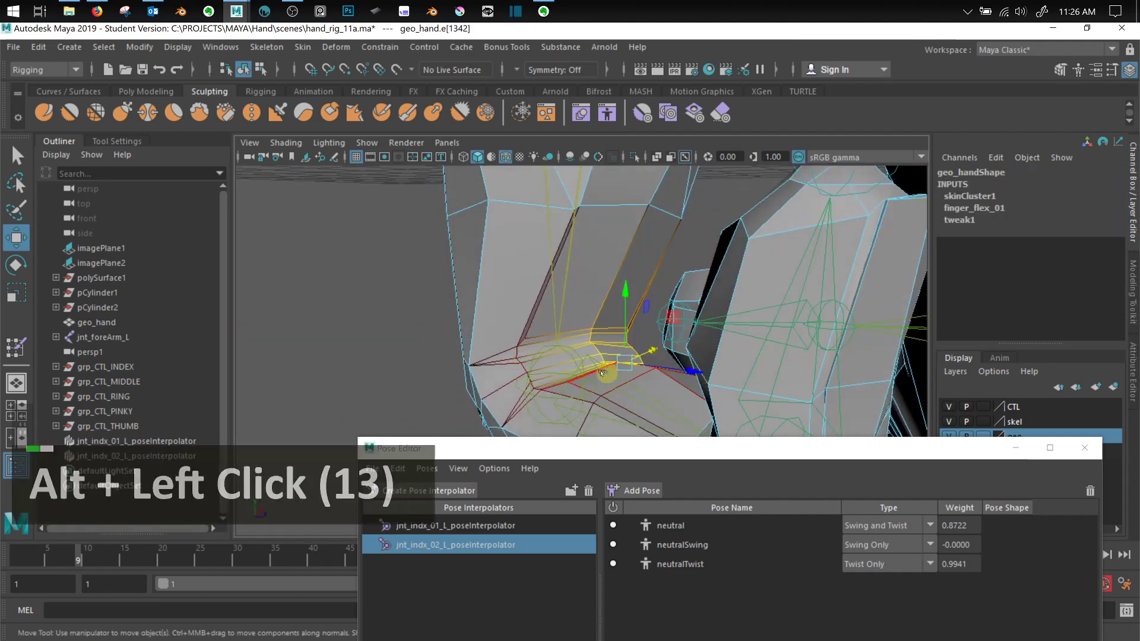
shift+click(593, 317)
drag(594, 313, 404, 370)
scroll(641, 355, down, 3)
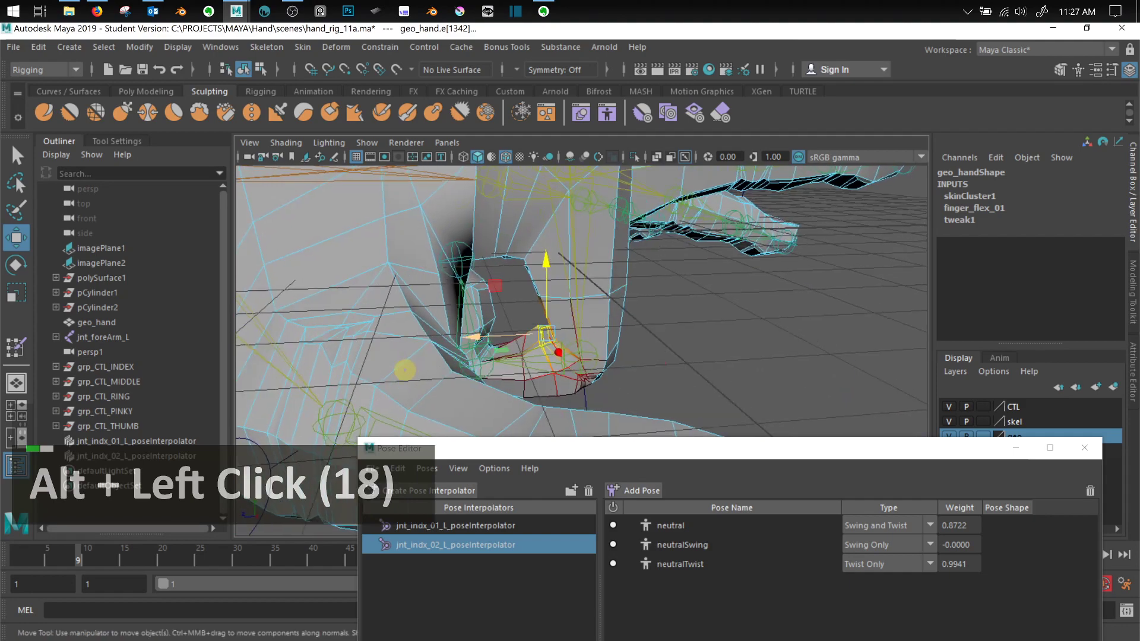
click(89, 558)
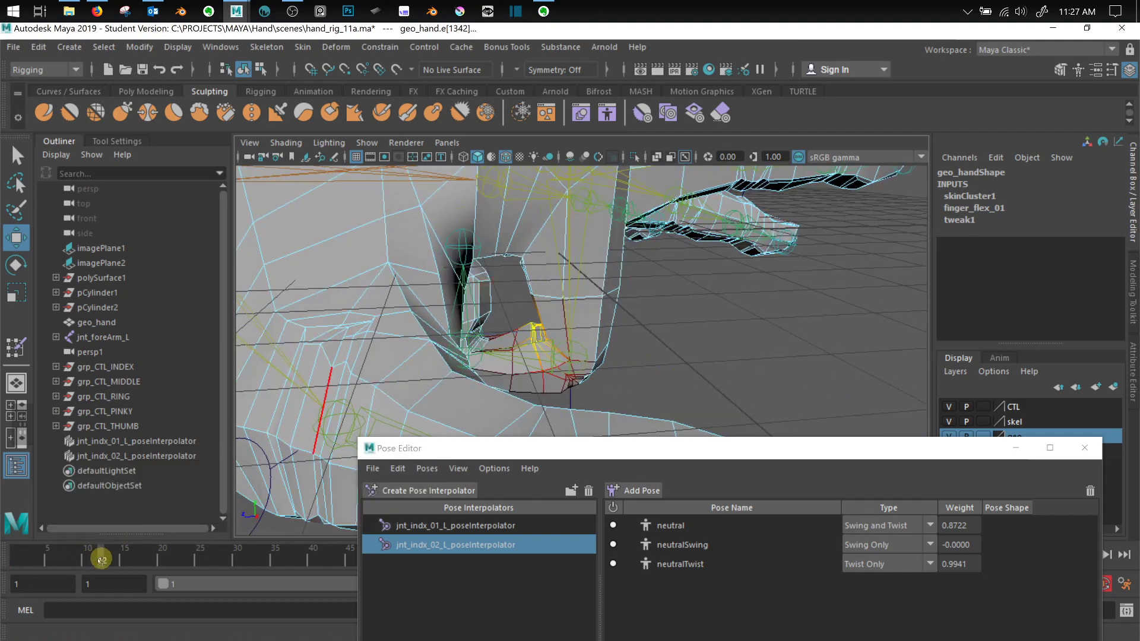
drag(88, 560, 18, 559)
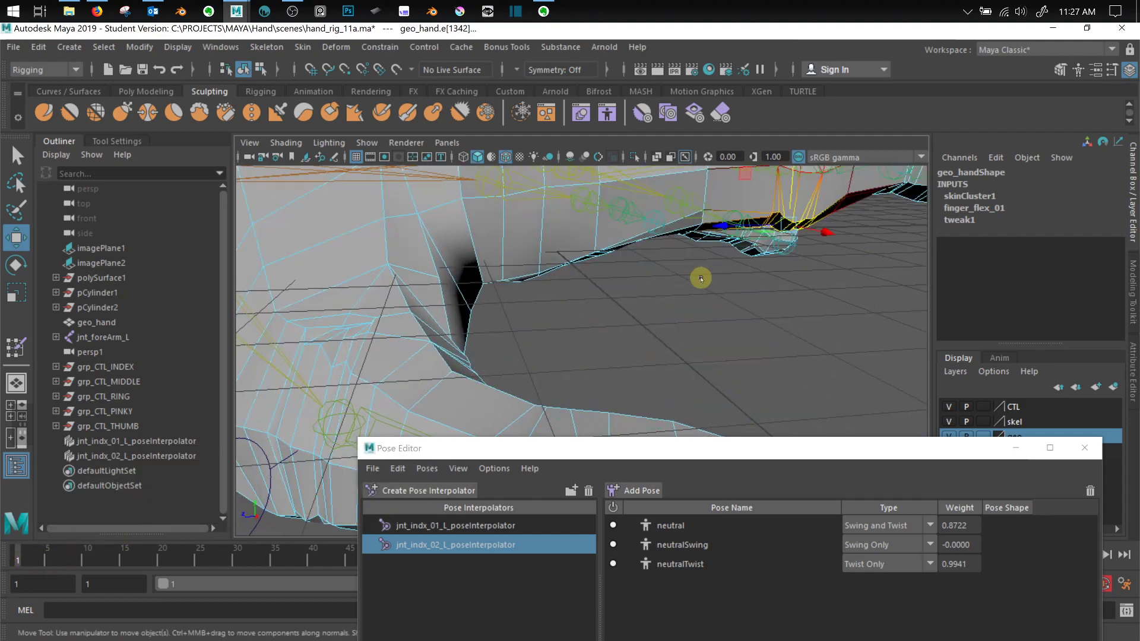
Delete the jnt_indx_02_L pose interpolator and its poses
alt+middle_drag(699, 275, 584, 332)
drag(640, 452, 554, 337)
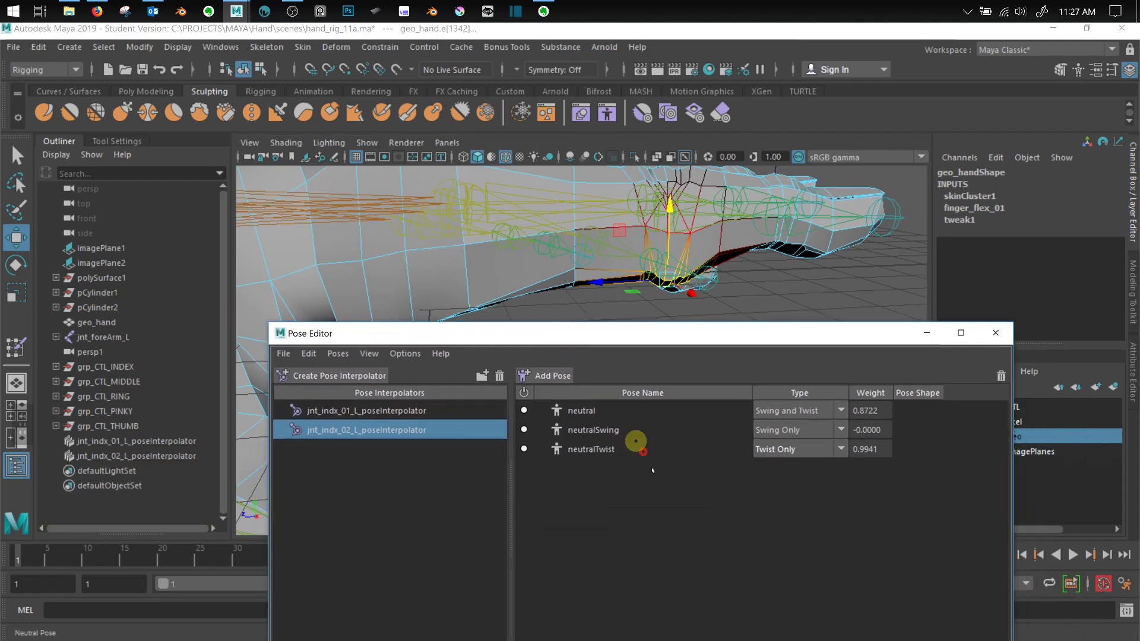
click(498, 377)
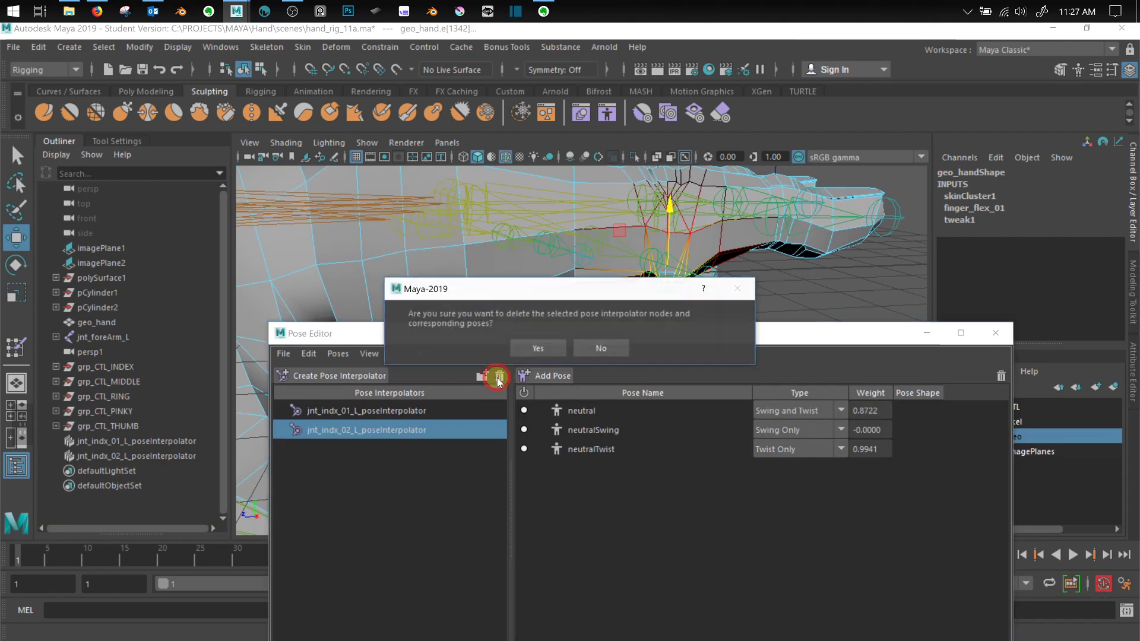
click(543, 349)
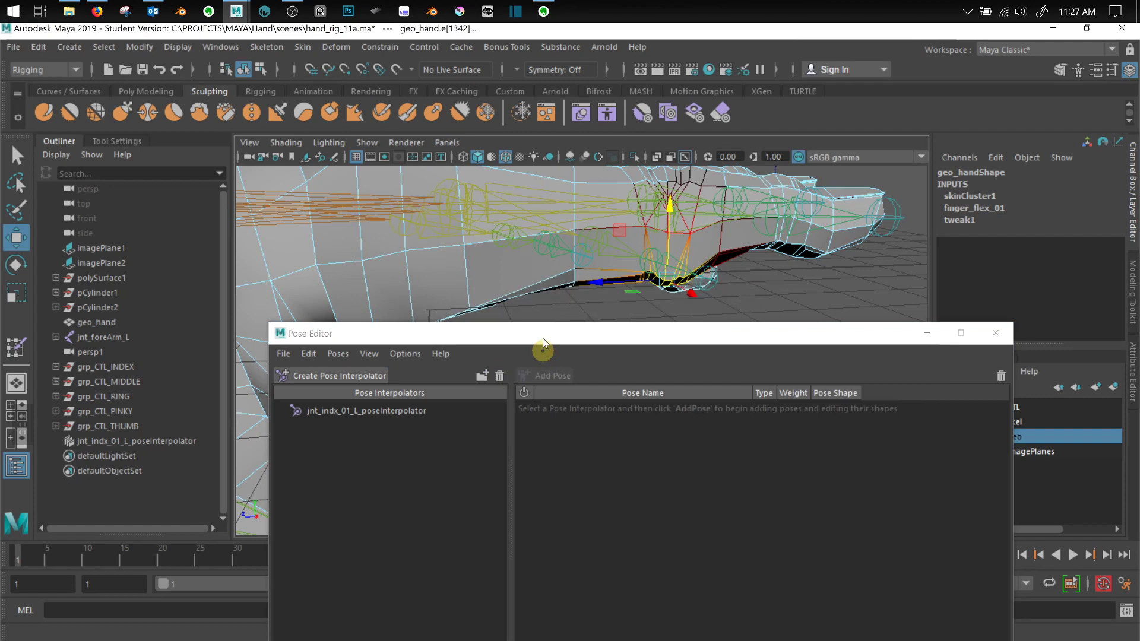
Undo the interpolator deletion and the edge moves on the hand mesh
key(ctrl+z)
key(ctrl+z)
key(ctrl+z)
key(ctrl+z)
key(ctrl+z)
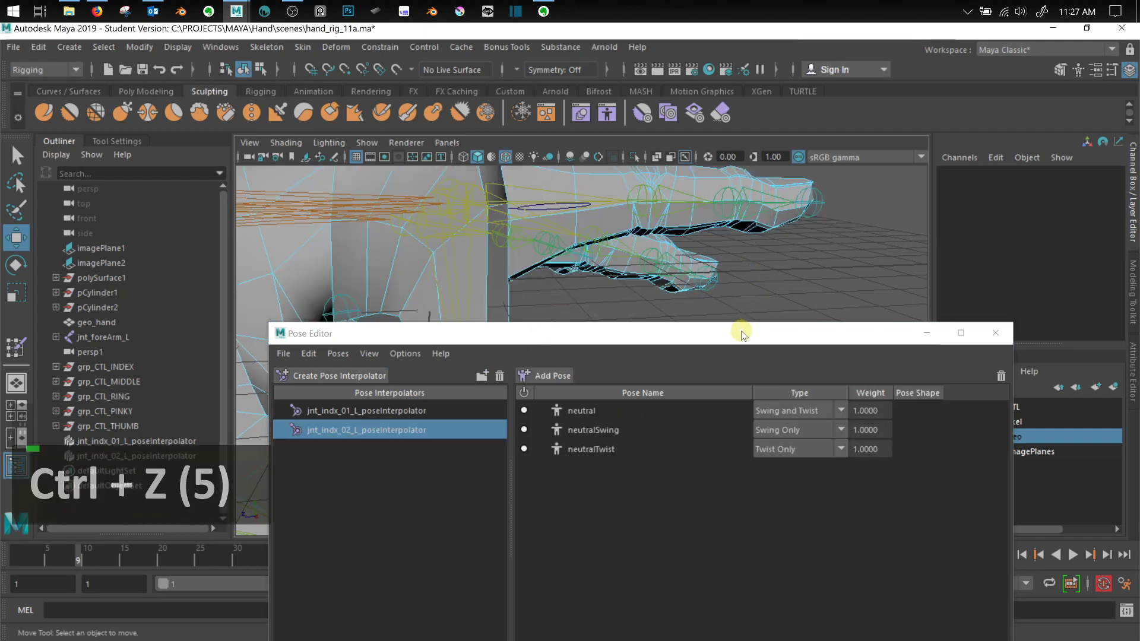
Remove the jnt_indx_02_L pose interpolator and its neutral poses, keeping the jnt_indx_01_L interpolator
drag(741, 333, 867, 493)
mouse_move(568, 484)
mouse_down()
mouse_move(537, 483)
mouse_move(469, 394)
mouse_up()
click(477, 472)
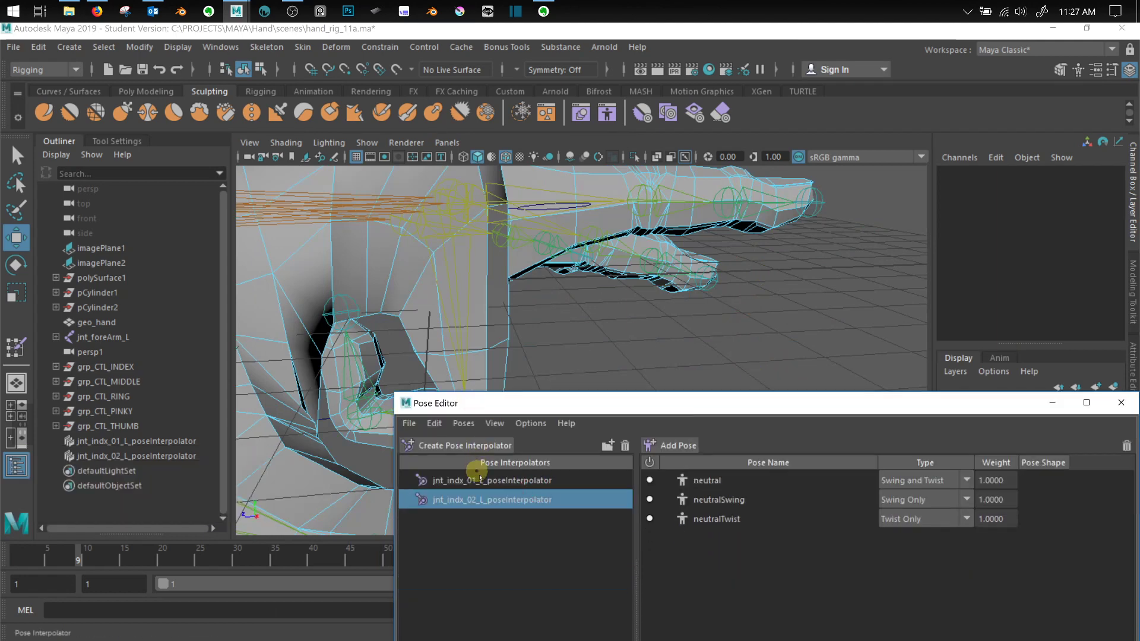
click(532, 480)
click(533, 499)
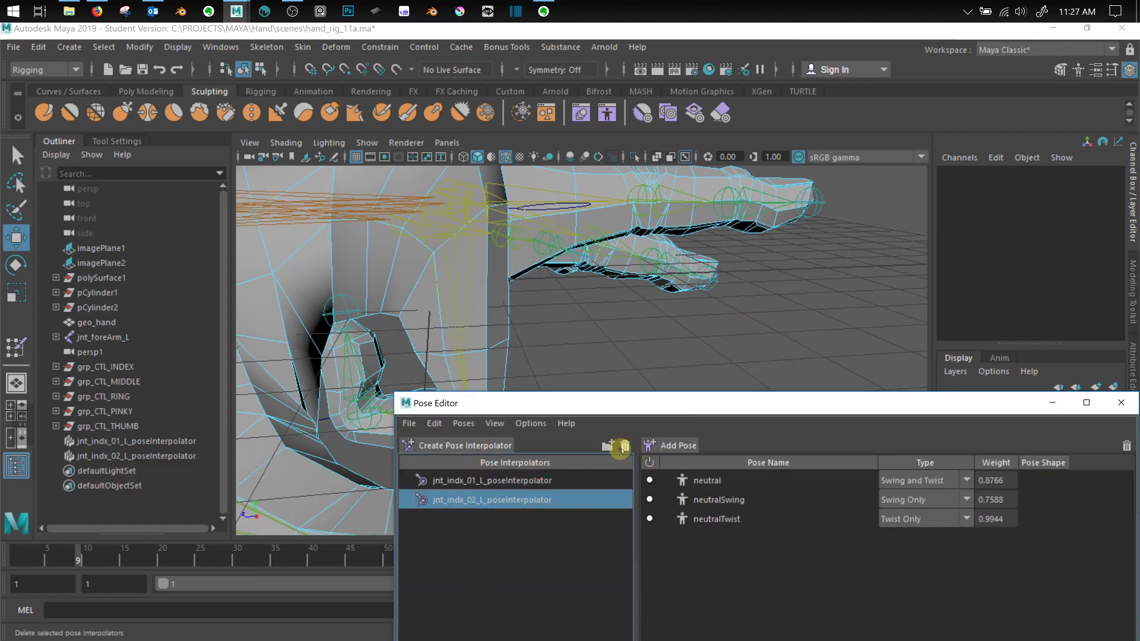
click(621, 449)
click(538, 347)
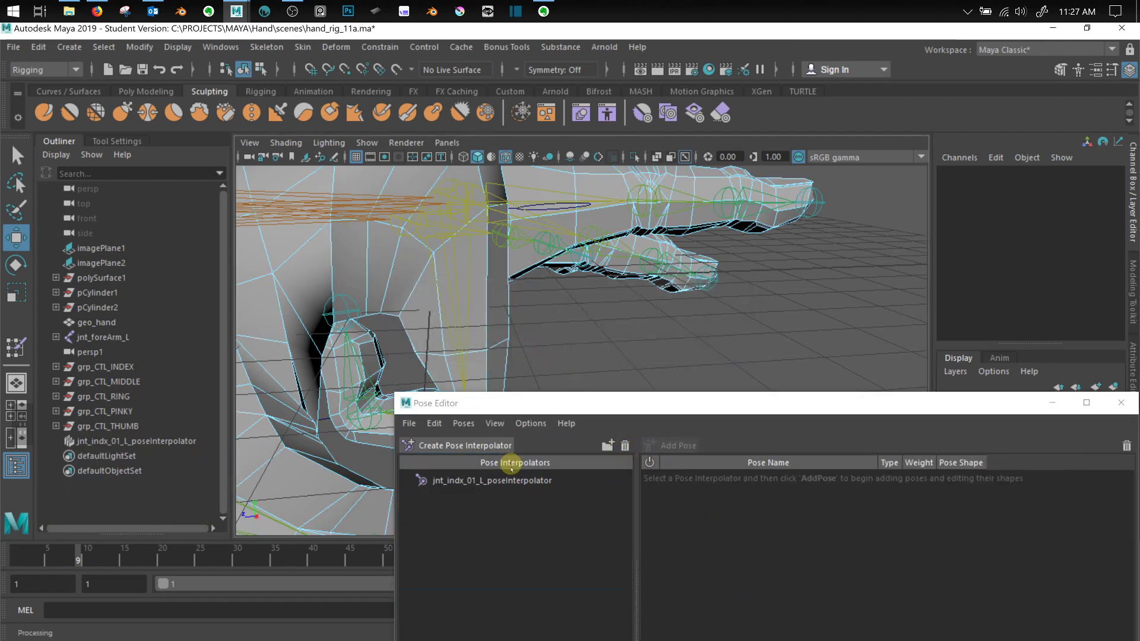
At frame 1, return the hand mesh to object mode and select the jnt_indx_02_L joint together with geo_hand
click(512, 478)
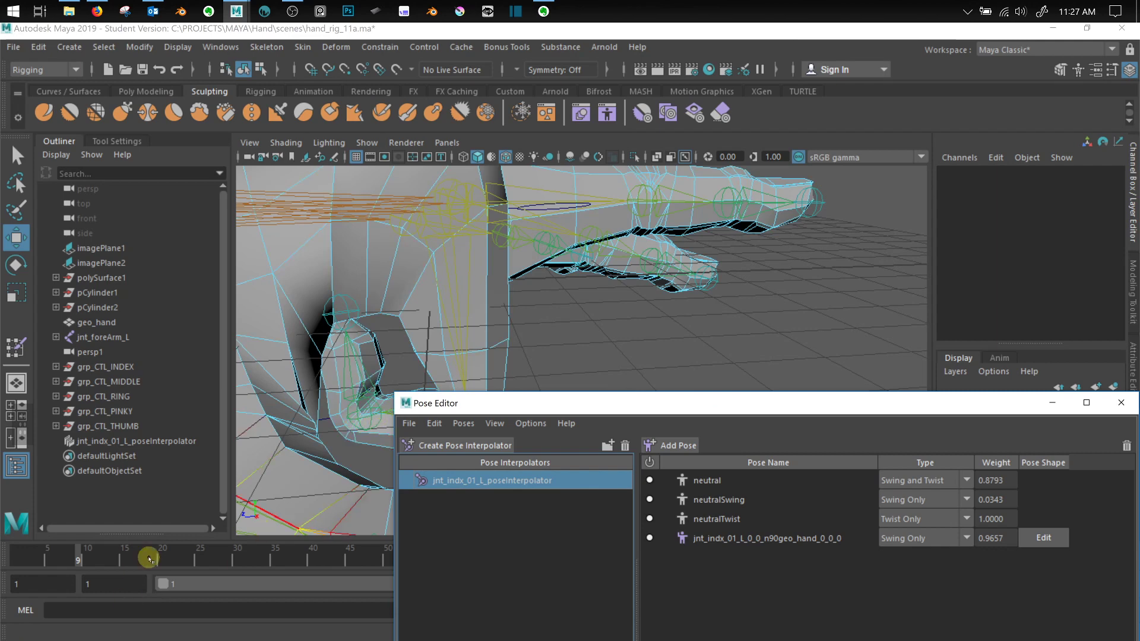
drag(81, 557, 6, 559)
alt+drag(705, 215, 707, 263)
key(w)
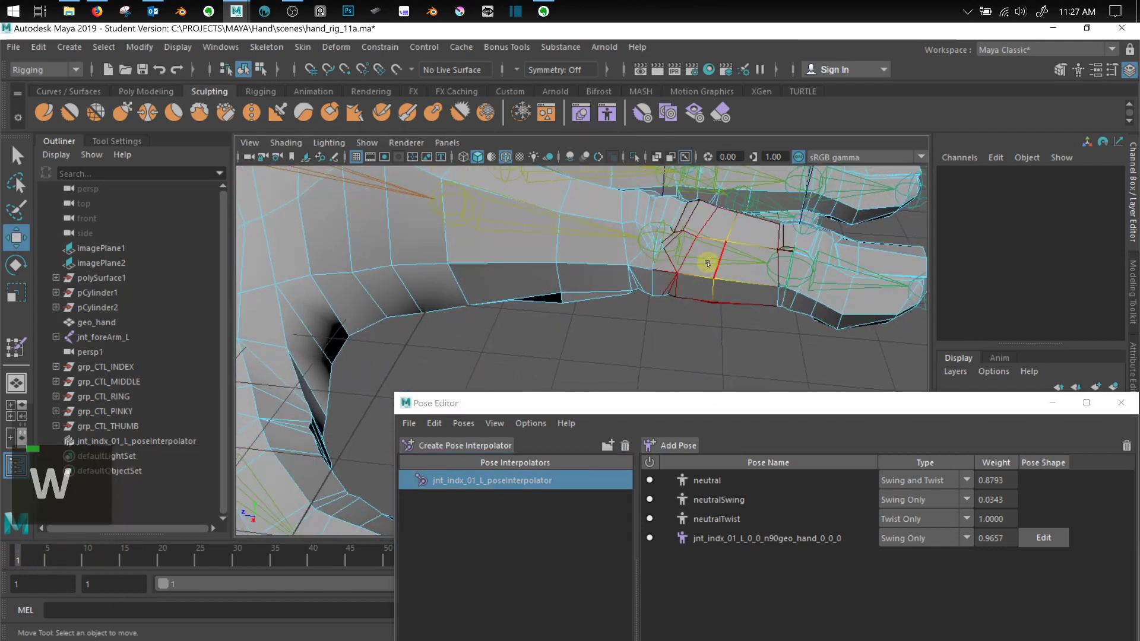
right_click(718, 220)
right_click(724, 220)
right_click(728, 219)
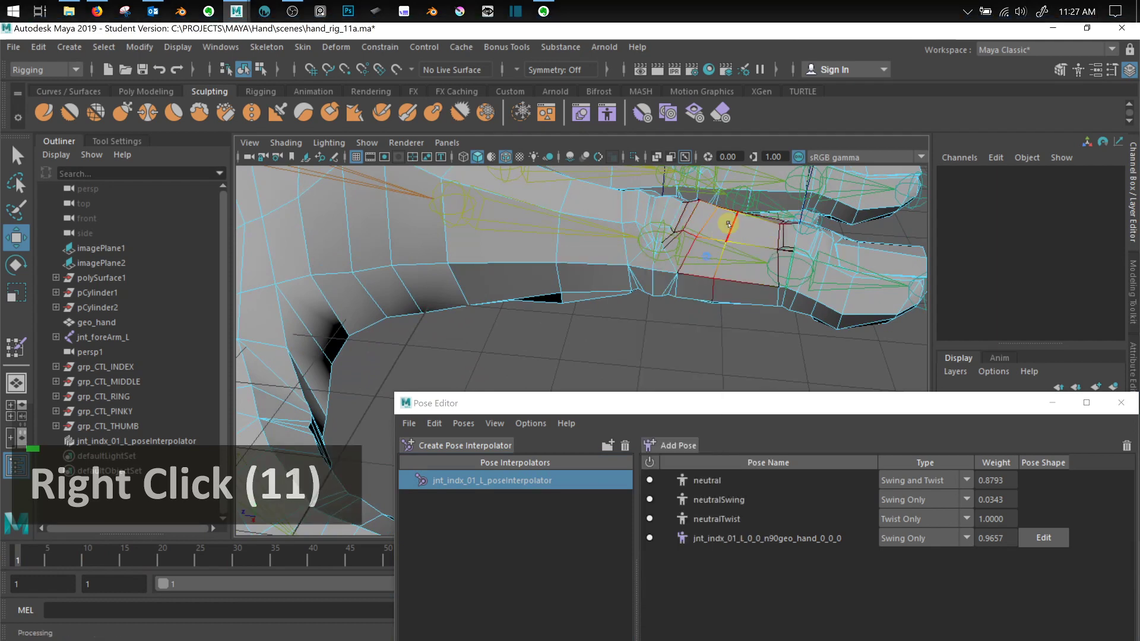
right_click(730, 221)
mouse_move(729, 218)
right_down()
mouse_move(733, 182)
mouse_move(790, 205)
right_up()
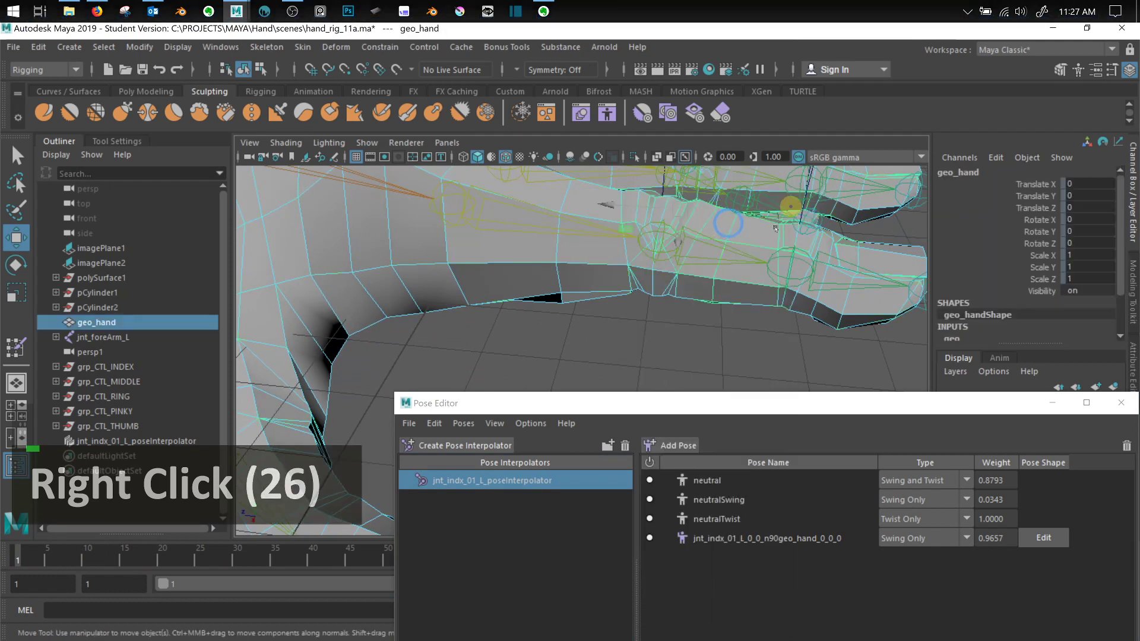
click(709, 263)
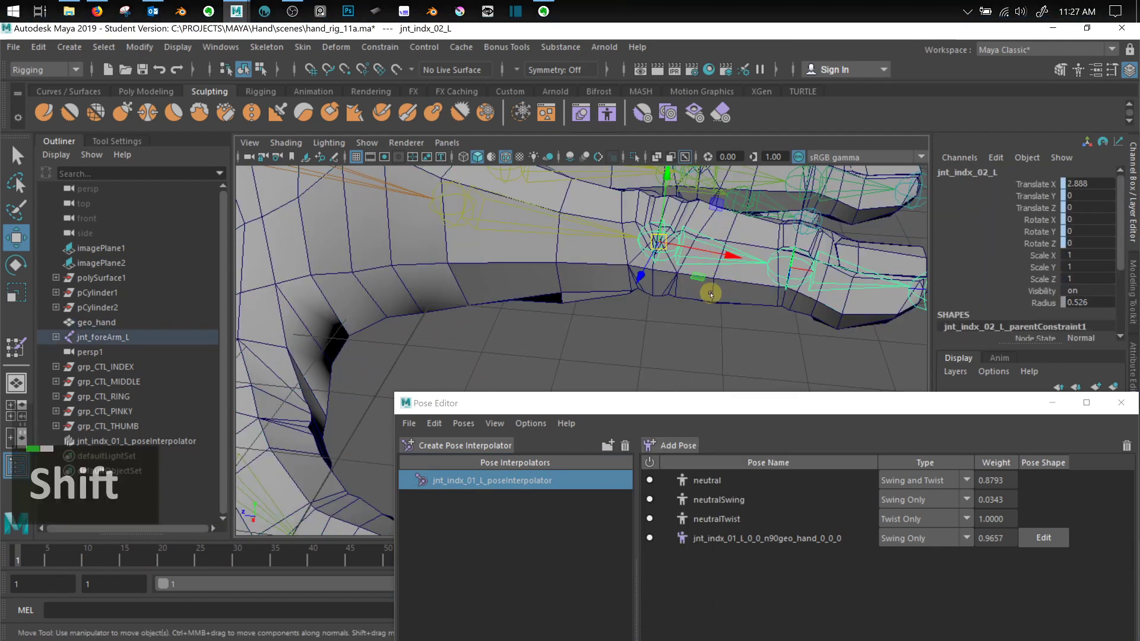
shift+click(695, 325)
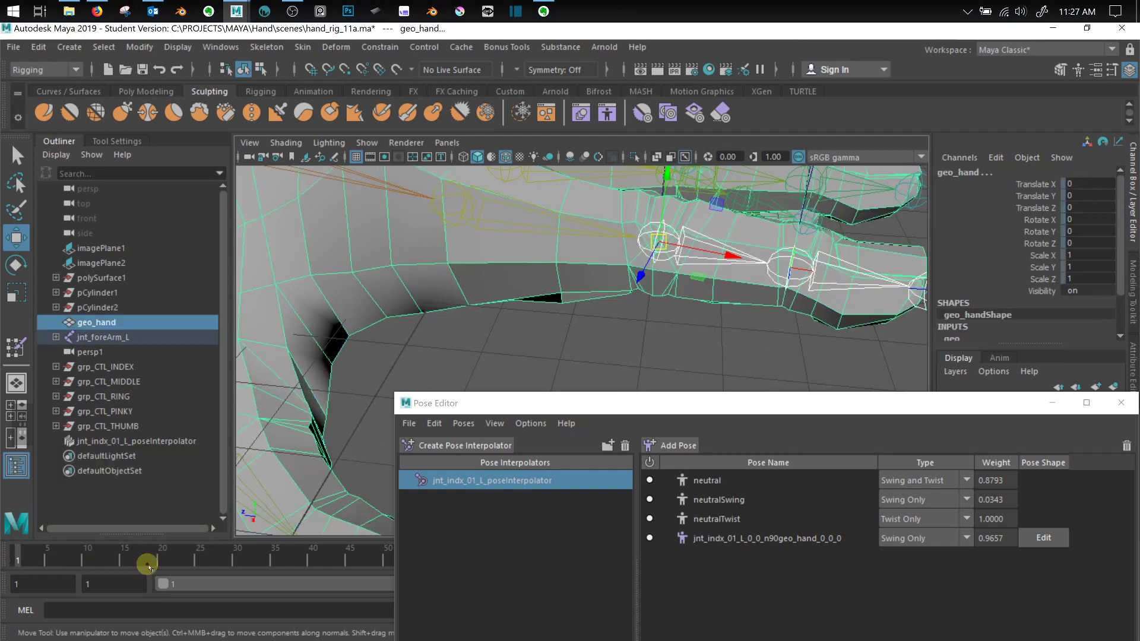
Try to add a pose to the jnt_indx_01_L interpolator at frame 10, and return the timeline to frame 1
click(124, 563)
drag(122, 563, 94, 567)
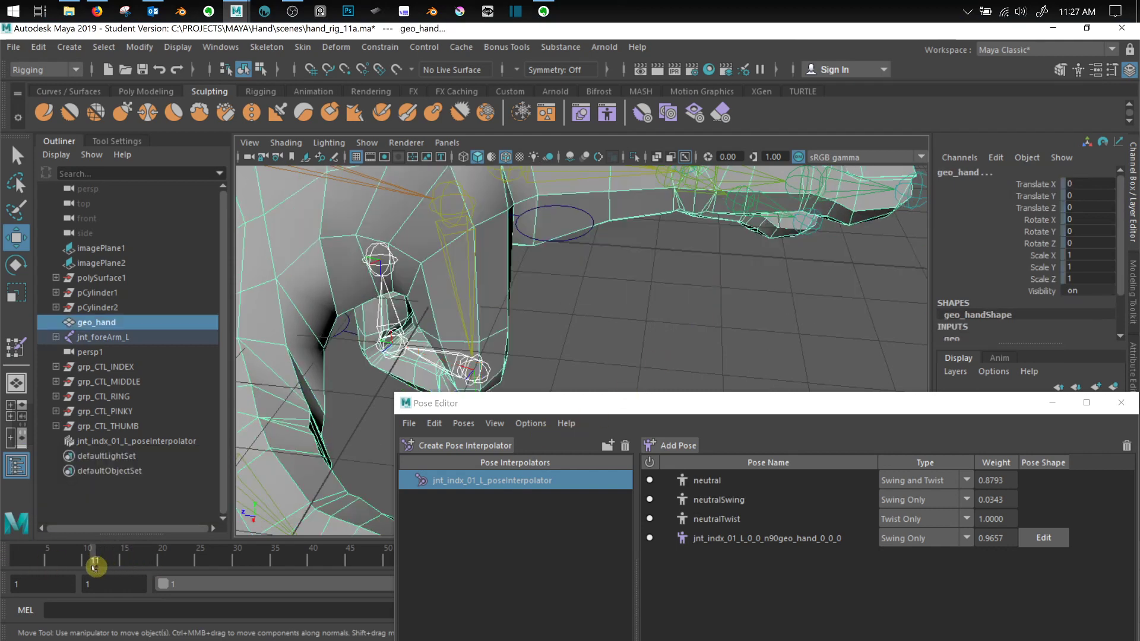
alt+drag(623, 285, 667, 305)
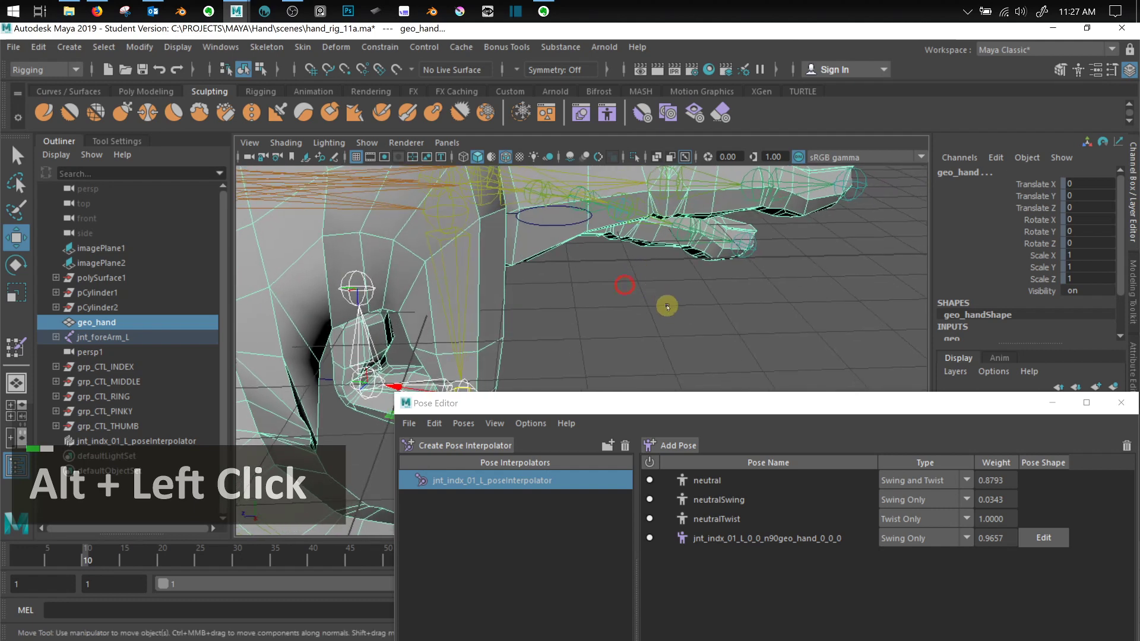
alt+middle_drag(667, 305, 705, 203)
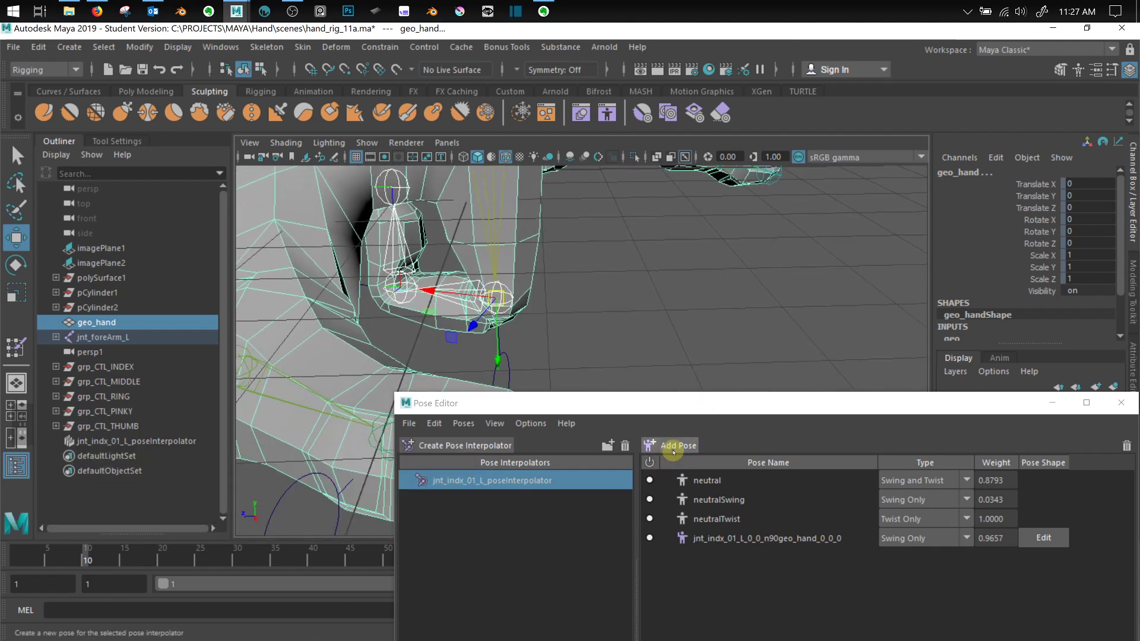
click(674, 452)
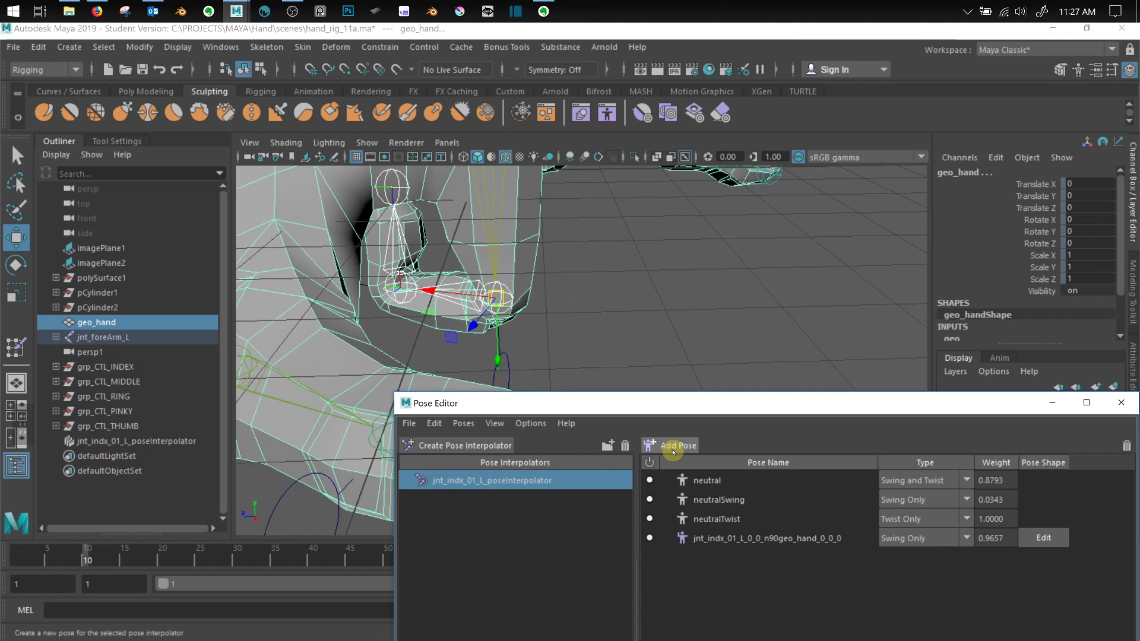
drag(713, 408, 641, 244)
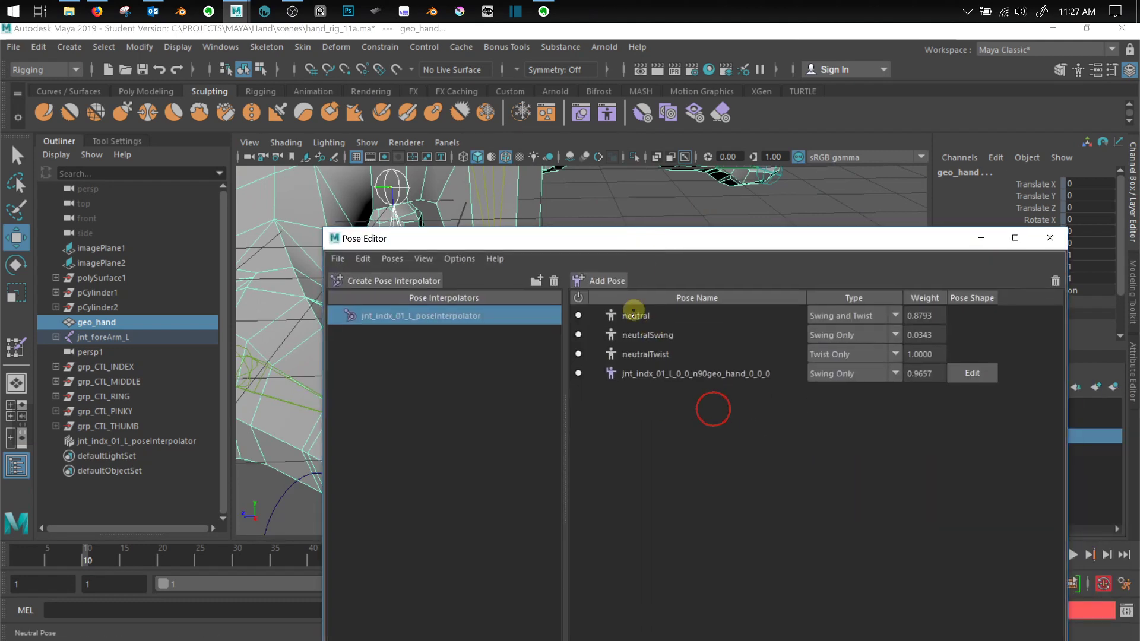
click(616, 283)
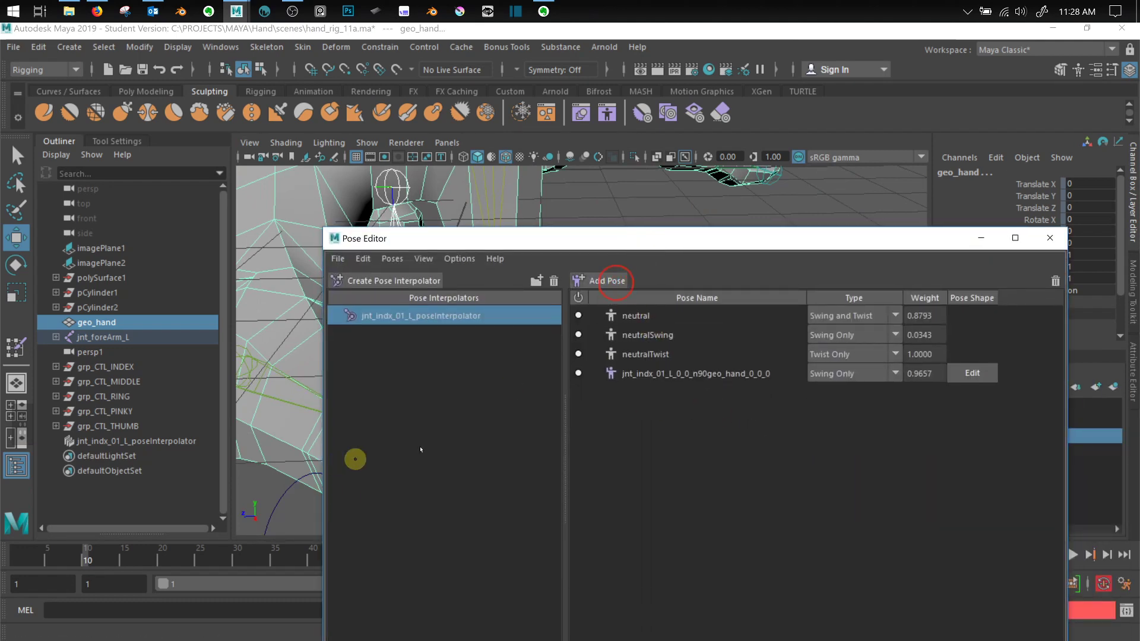
drag(65, 558, 8, 560)
drag(686, 242, 682, 419)
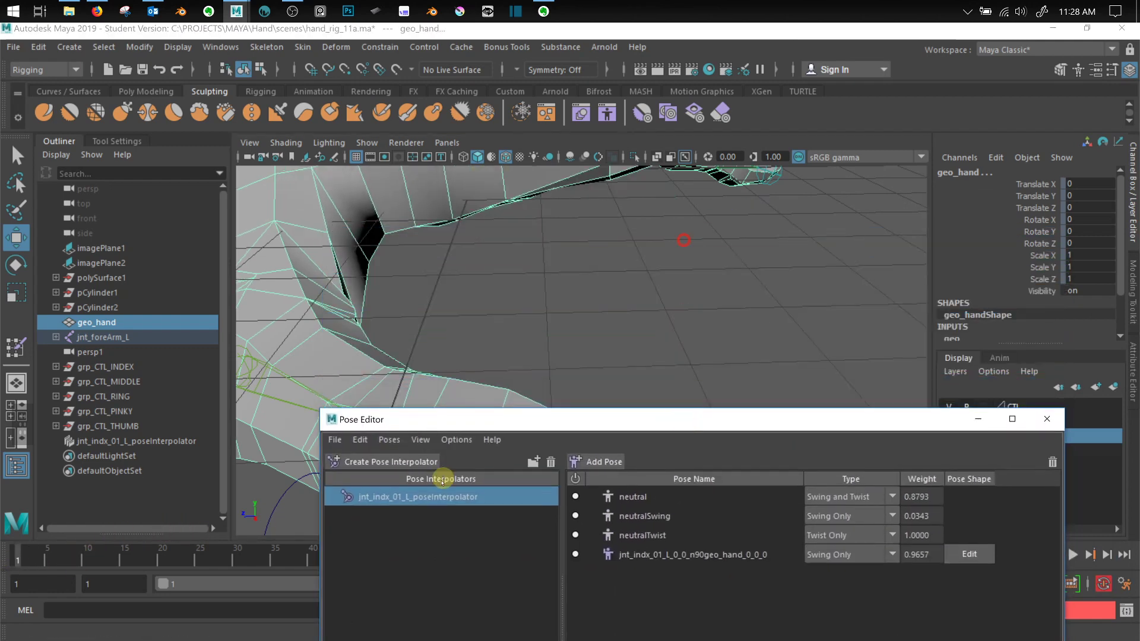
Create a pose interpolator with neutral poses for the selected jnt_indx_02_L joint at frame 1
alt+middle_drag(671, 311, 572, 376)
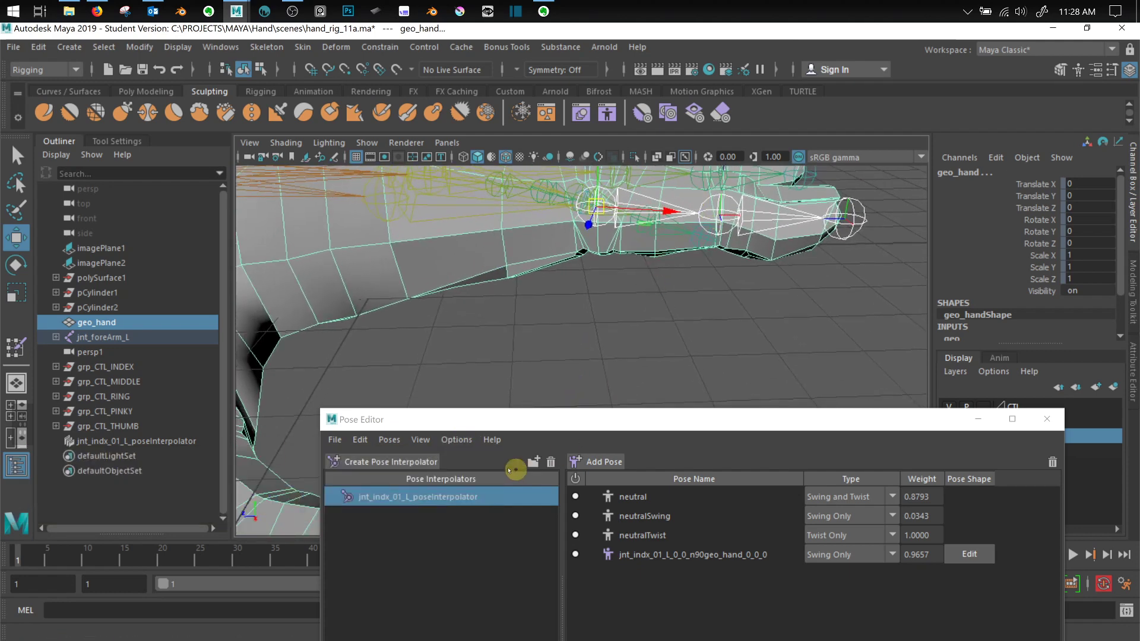
click(417, 466)
click(620, 360)
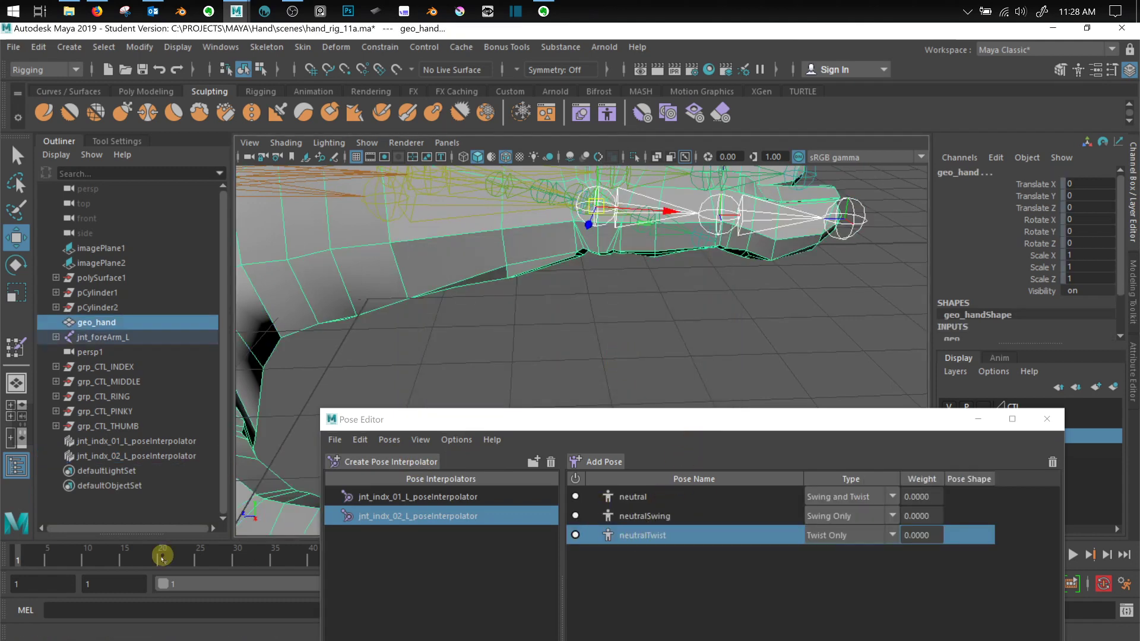
At frame 10, add a pose to the jnt_indx_02_L interpolator with a new blend shape deformer named finger_flex_02, and clear the Pose Editor off the finger
drag(95, 561, 87, 561)
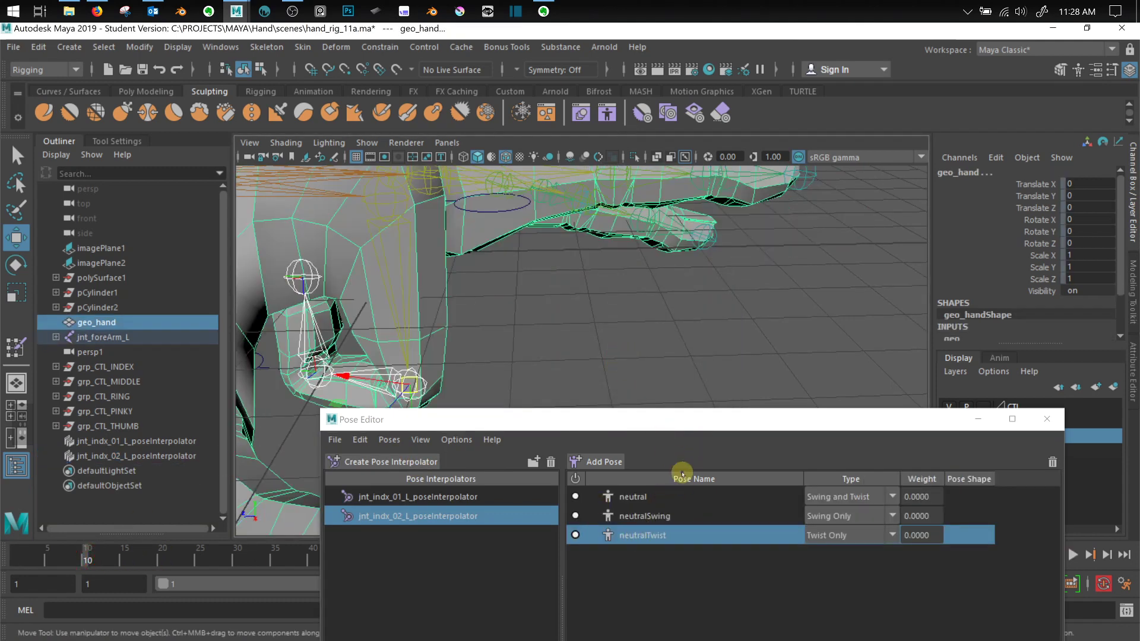
click(590, 461)
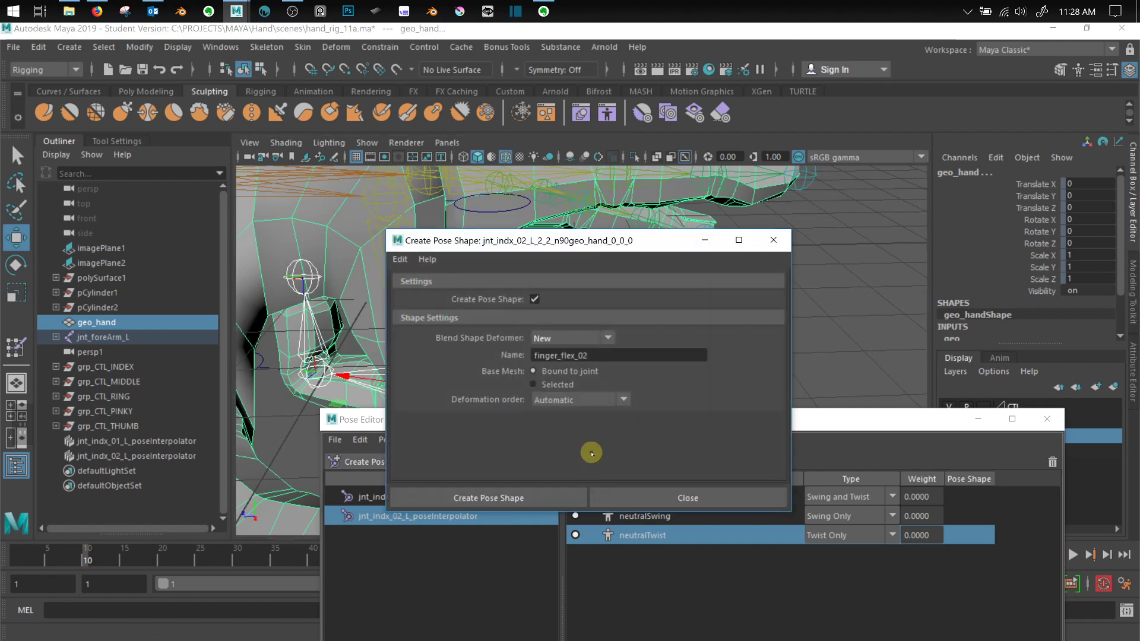
click(512, 499)
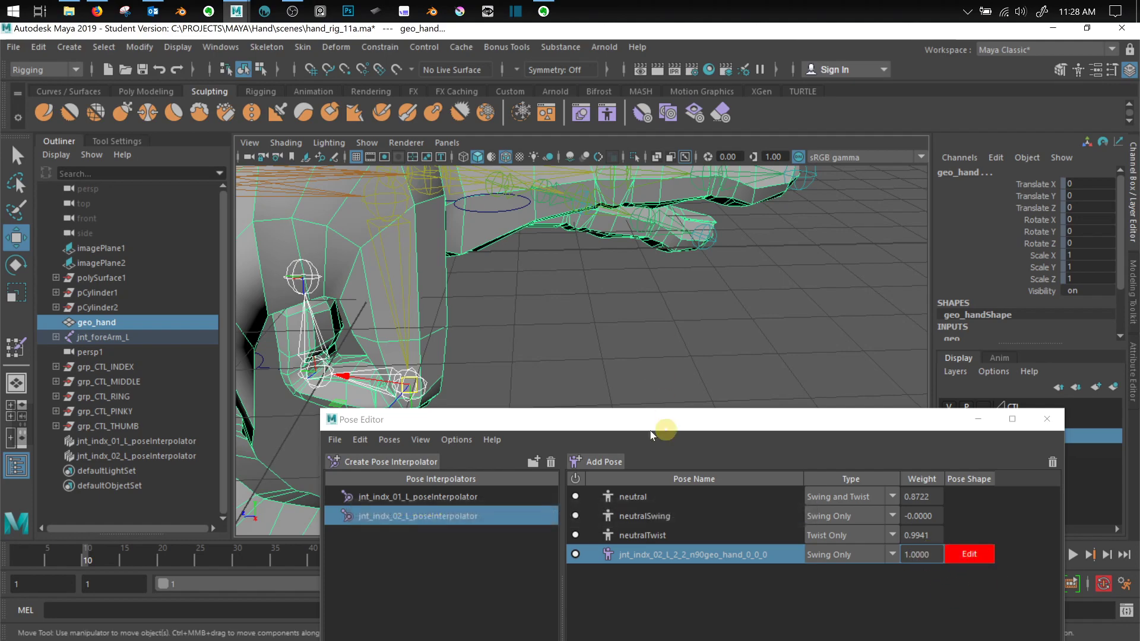
drag(631, 426, 691, 510)
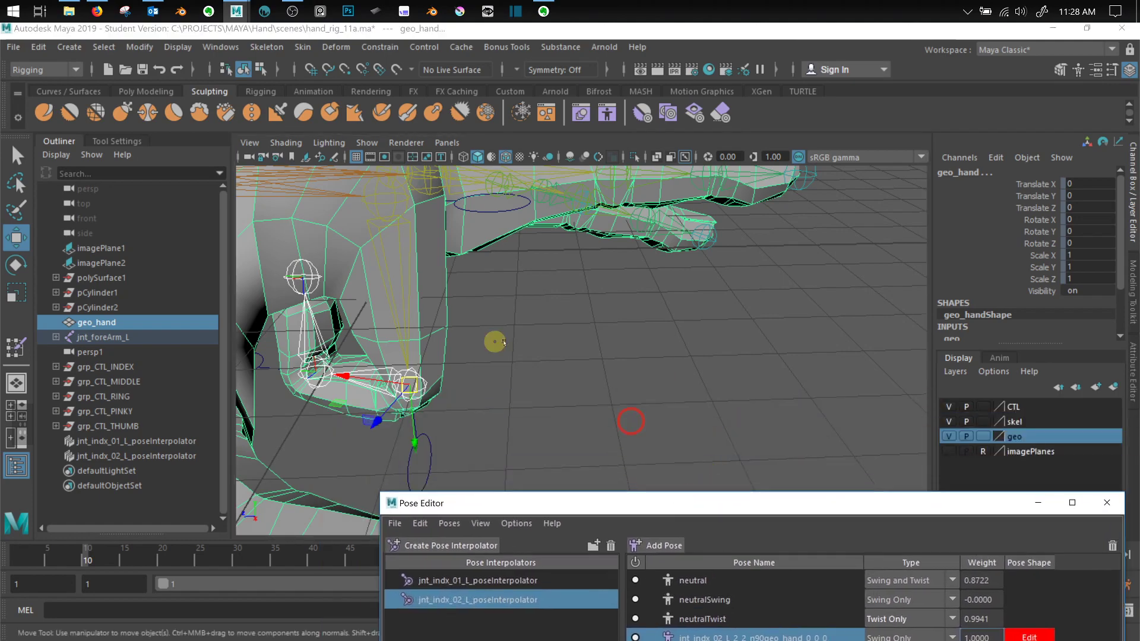
In edge mode, select two edges in the inner crease of the bent second index joint and move them to open up the fold
alt+drag(496, 338, 554, 333)
alt+middle_drag(555, 333, 766, 198)
alt+drag(765, 198, 713, 251)
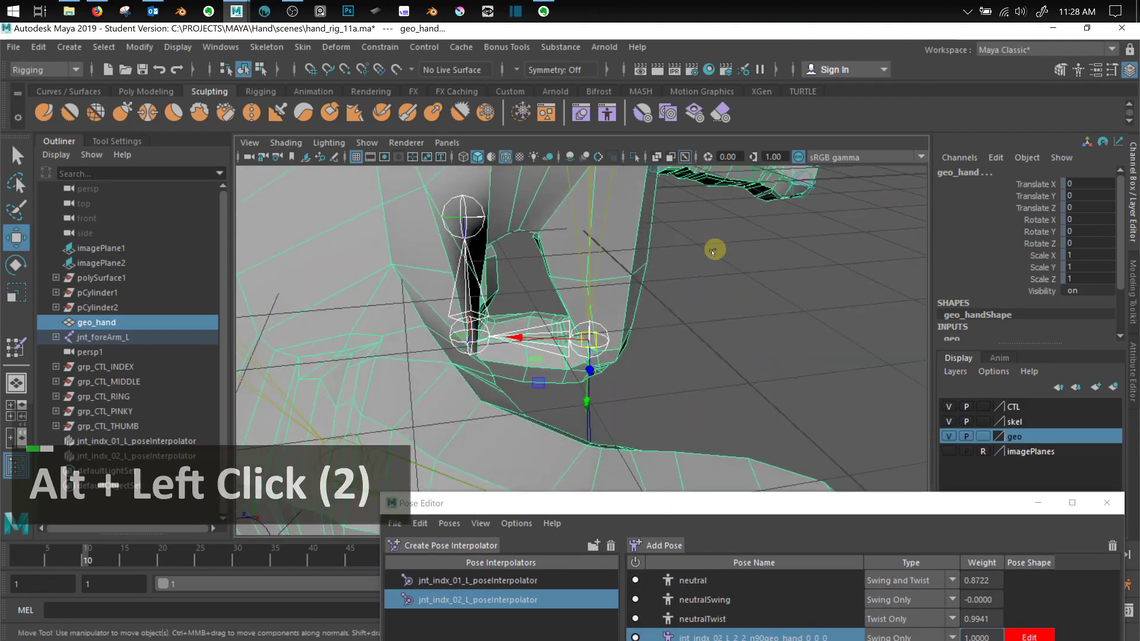
right_drag(546, 217, 547, 180)
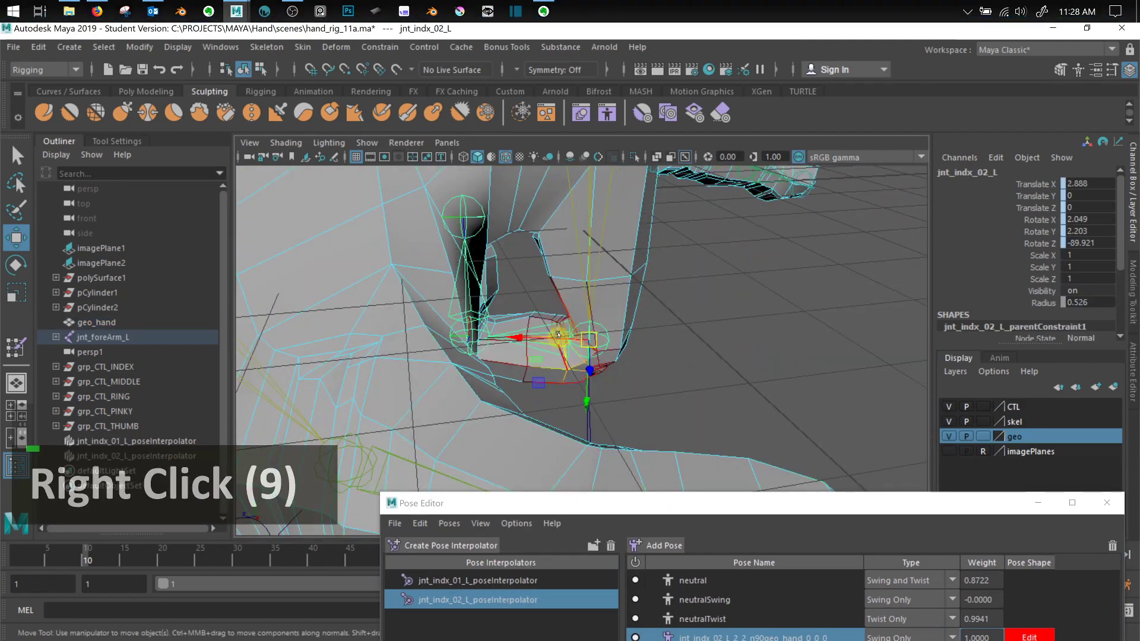
alt+drag(561, 336, 760, 321)
scroll(728, 326, up, 4)
scroll(687, 199, up, 1)
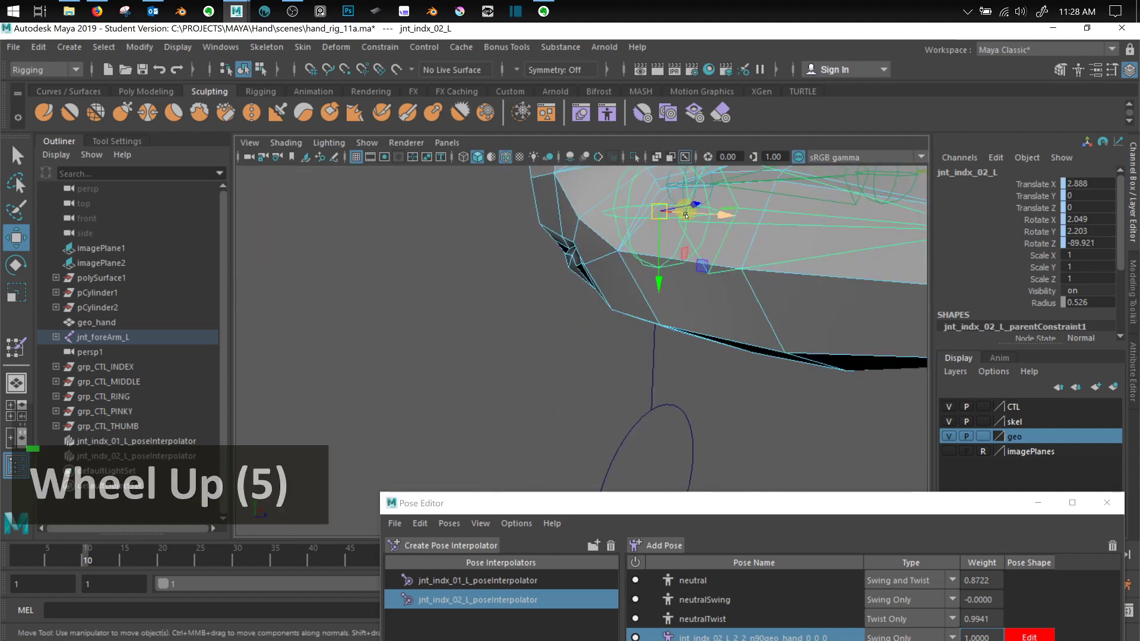
alt+drag(684, 217, 675, 244)
alt+middle_drag(676, 245, 638, 308)
click(620, 262)
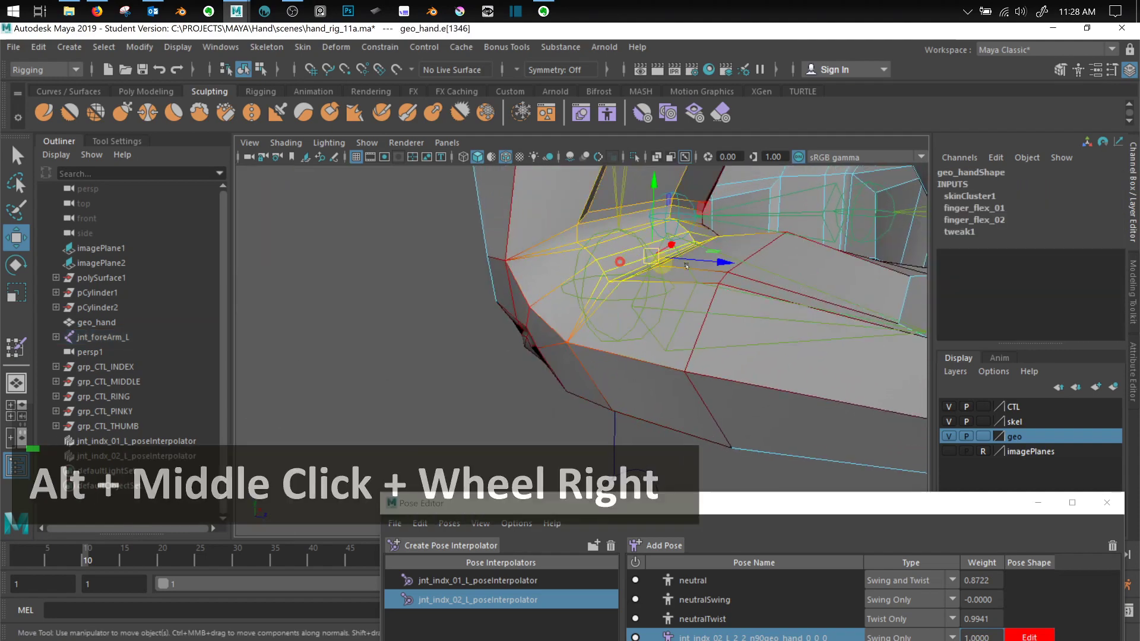
alt+drag(686, 265, 471, 285)
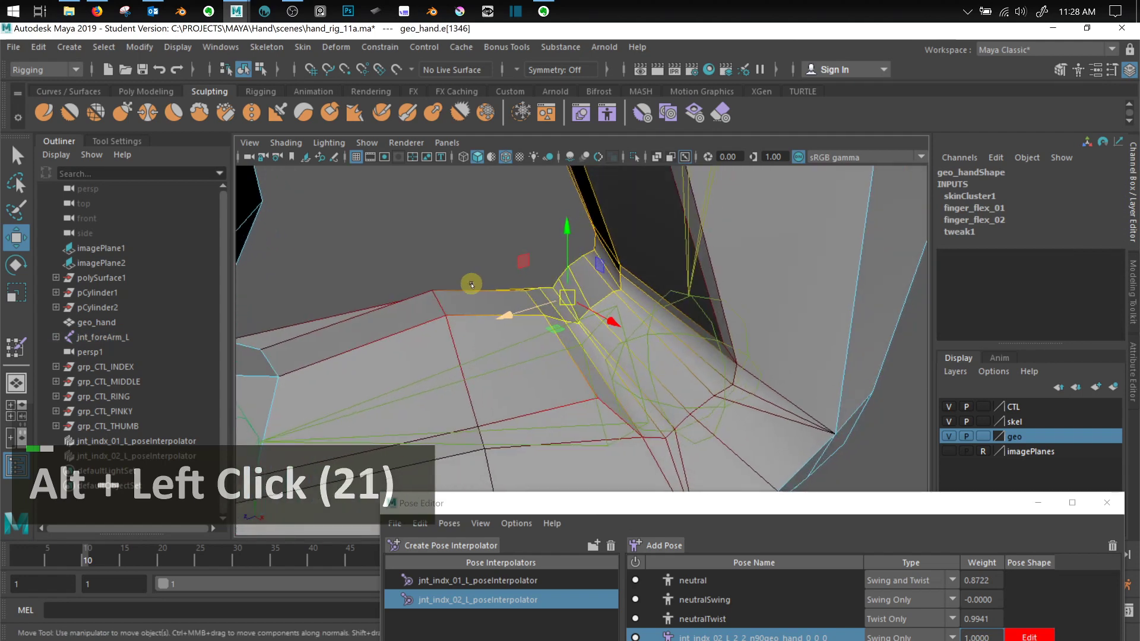
shift+click(609, 315)
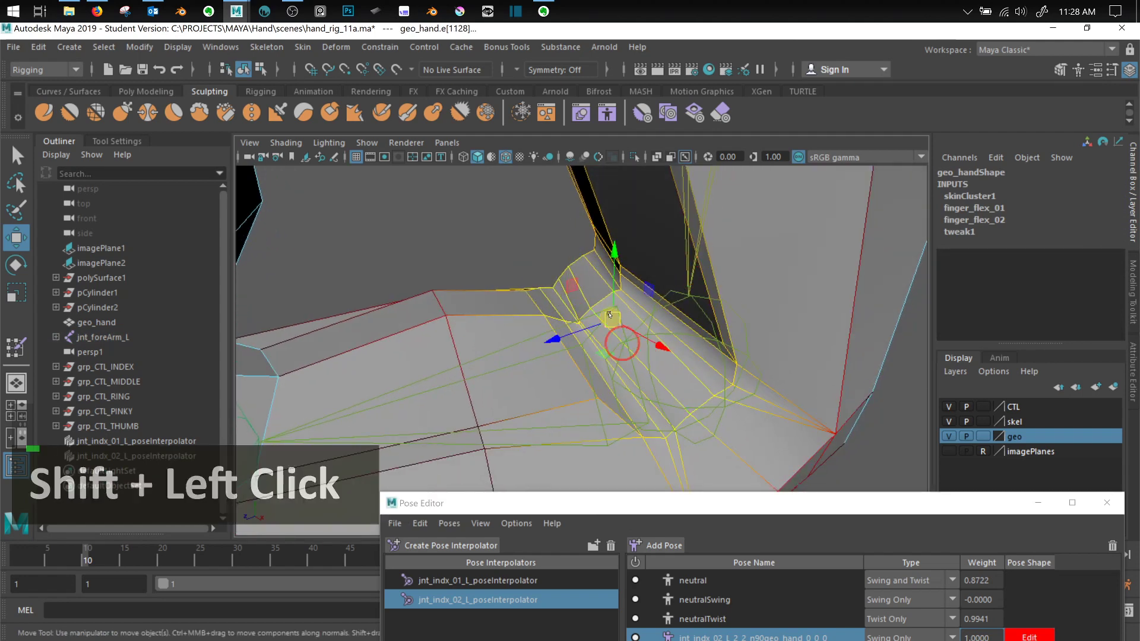
drag(584, 323, 597, 292)
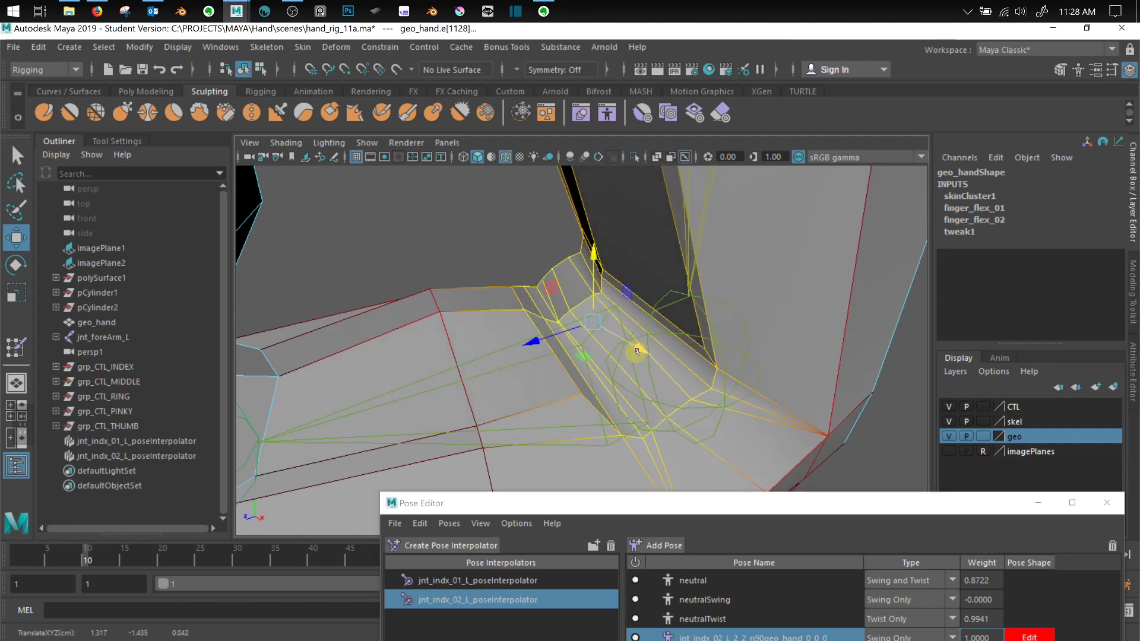
Undo the last stray adjustment and refine the placement of the selected crease edges, checking the fold from several sides
drag(636, 351, 747, 269)
key(ctrl+z)
alt+scroll(585, 357, up, 3)
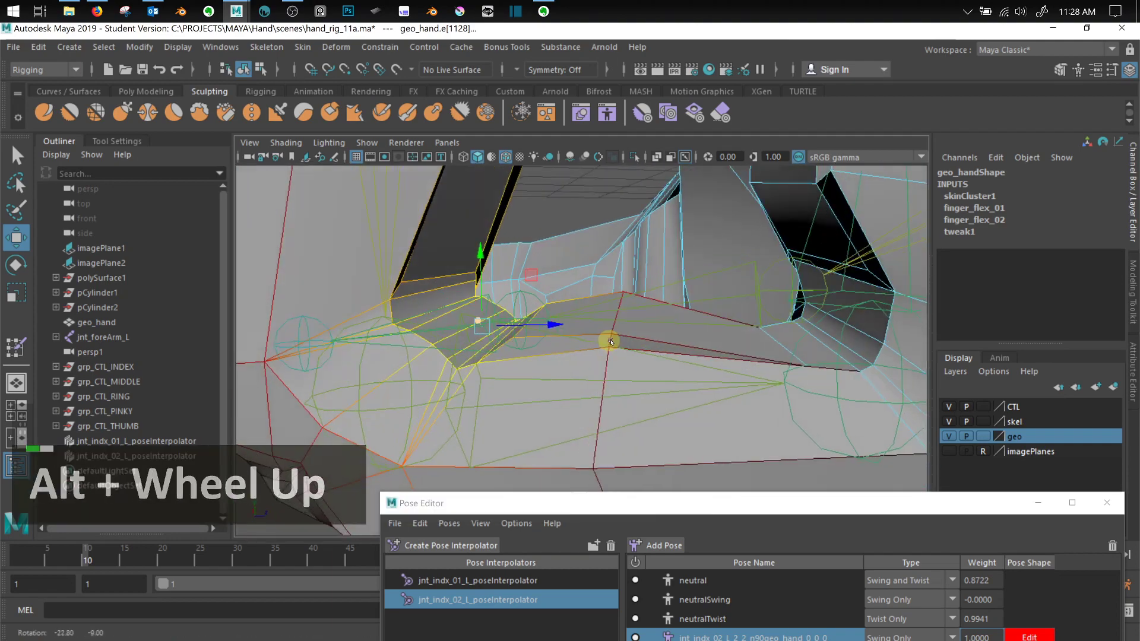
alt+scroll(620, 339, up, 2)
alt+scroll(462, 327, up, 3)
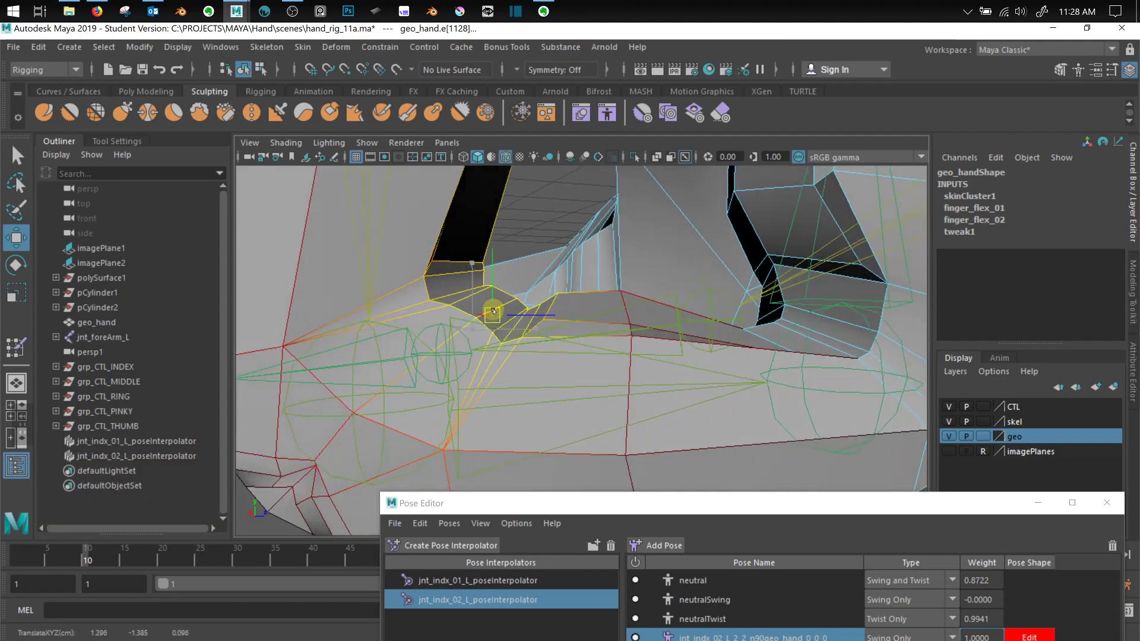
scroll(505, 297, down, 3)
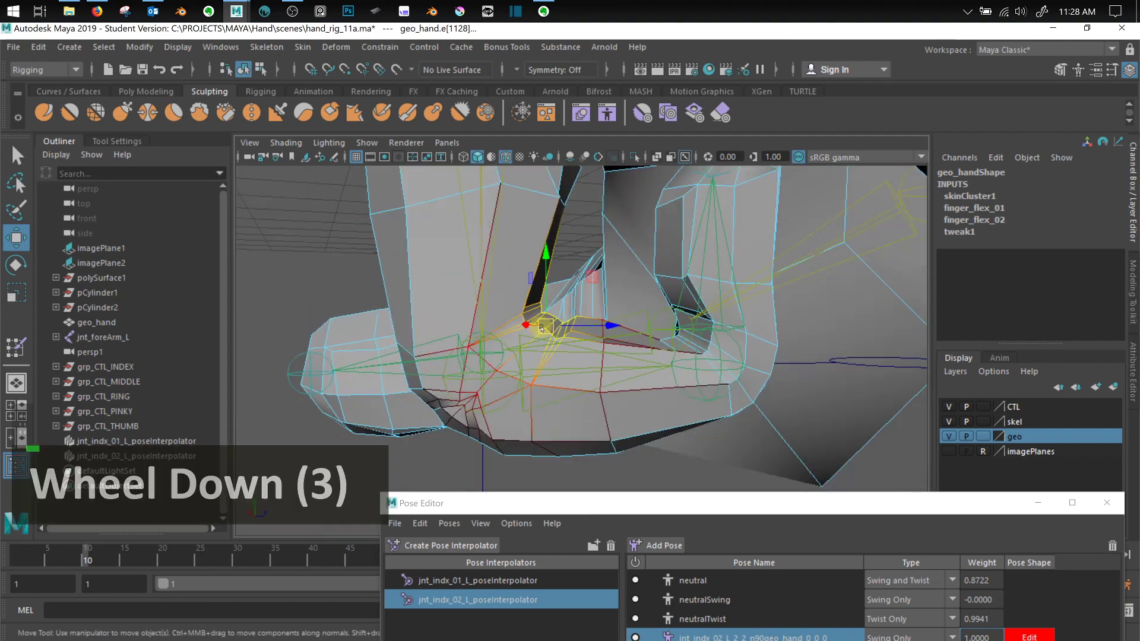
drag(541, 328, 583, 328)
key(e)
key(r)
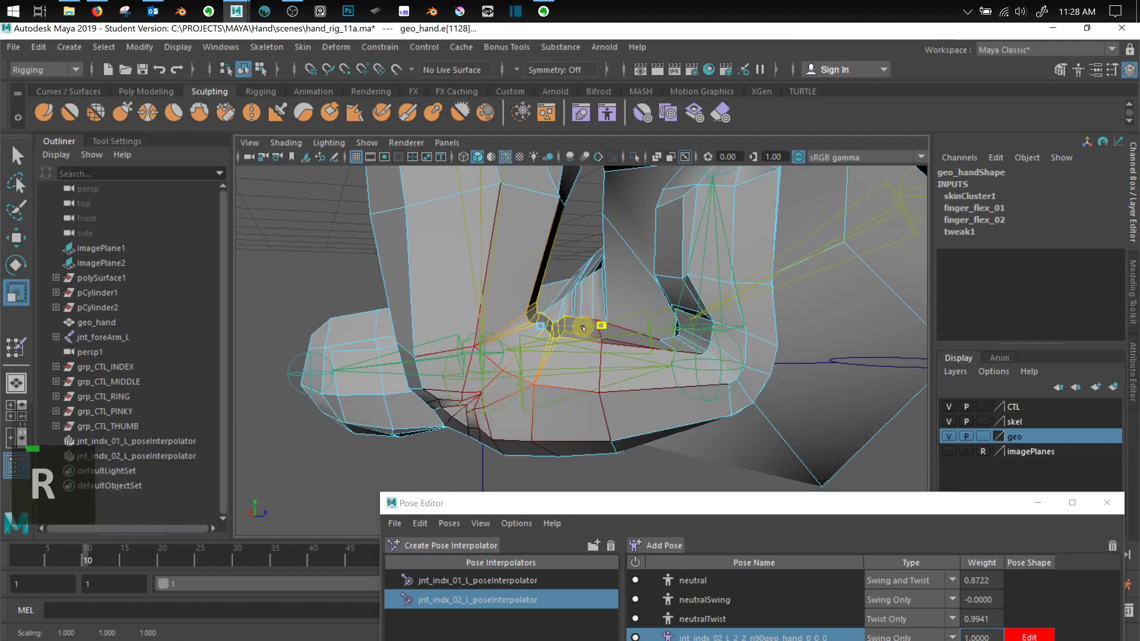
alt+drag(567, 392, 439, 307)
alt+scroll(440, 307, down, 2)
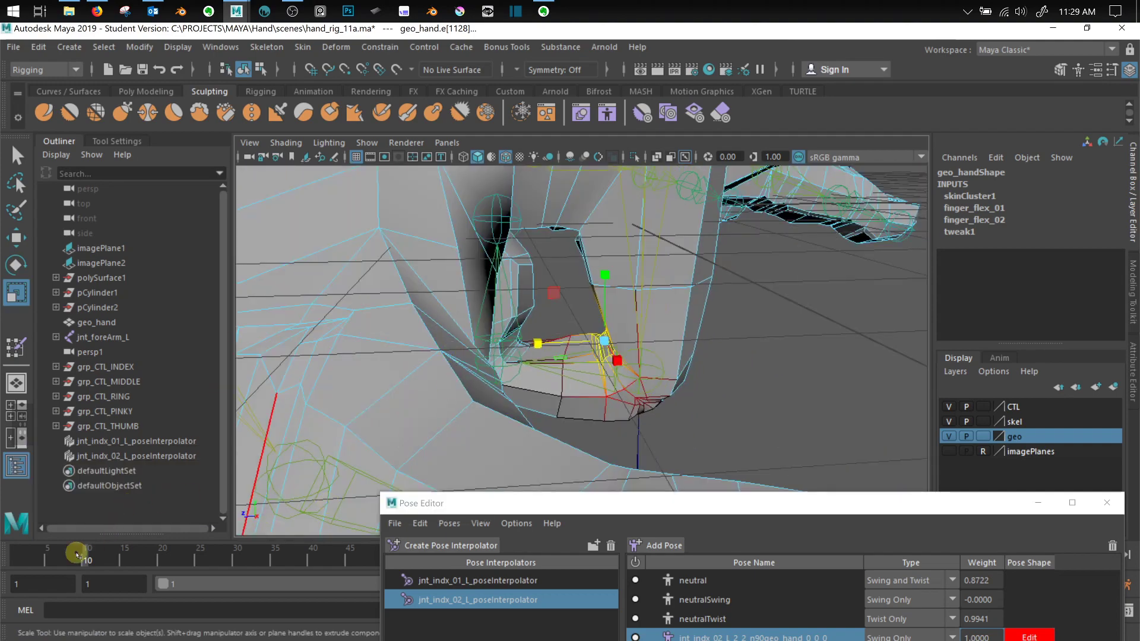
Scrub the timeline back to frame 1 and forward to frame 13 to examine how the second joint deforms
drag(76, 553, 17, 555)
alt+drag(575, 376, 618, 380)
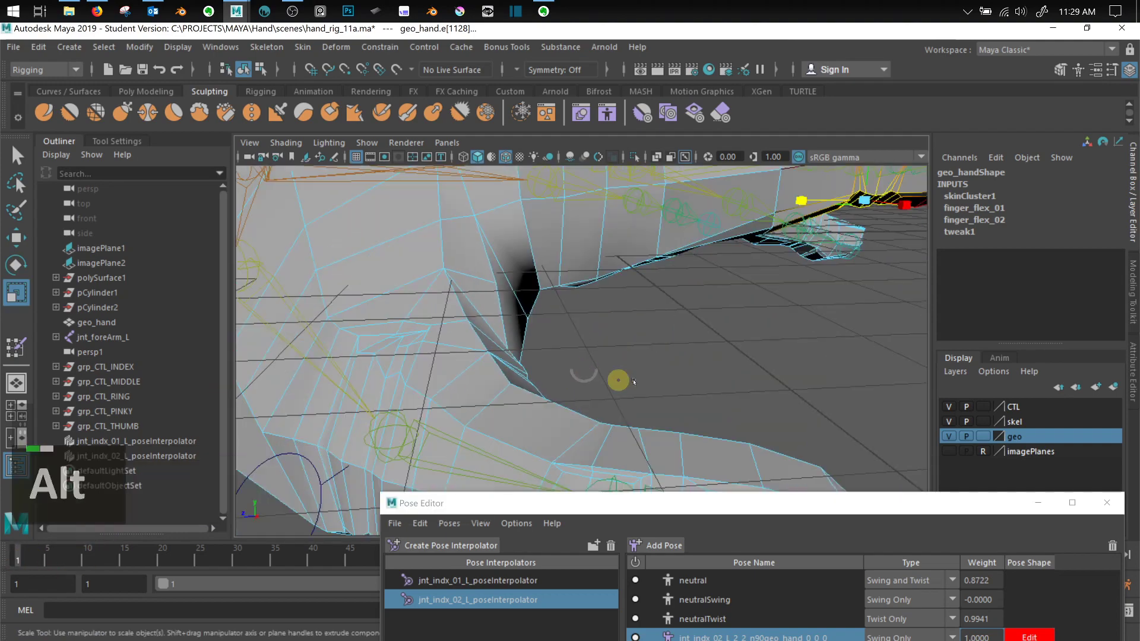
alt+middle_drag(618, 380, 484, 415)
scroll(550, 362, down, 2)
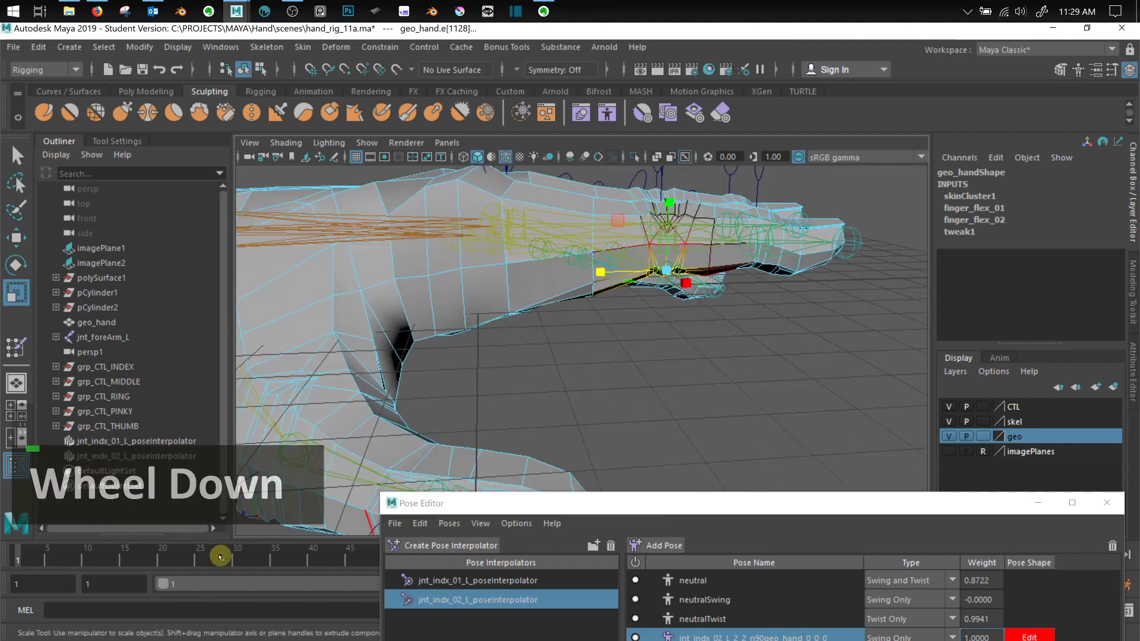
drag(37, 556, 109, 552)
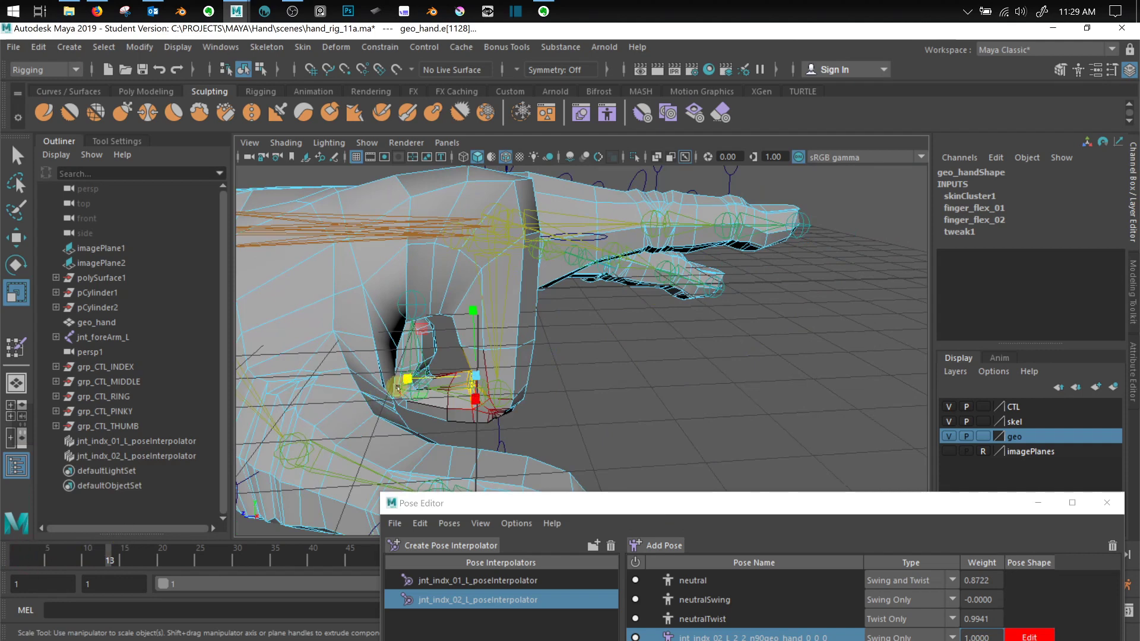
Move the selected crease edges at the second index joint slightly toward the inside of the bend, and return the timeline to frame 10
click(407, 380)
key(w)
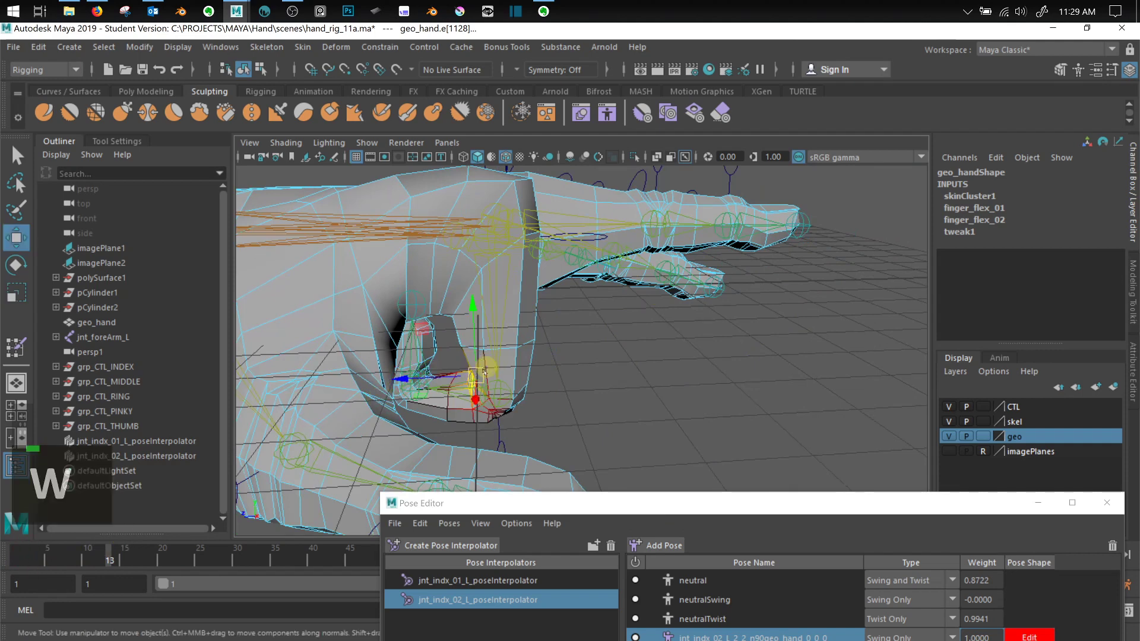
mouse_move(470, 376)
mouse_down()
mouse_move(447, 376)
mouse_move(464, 357)
mouse_up()
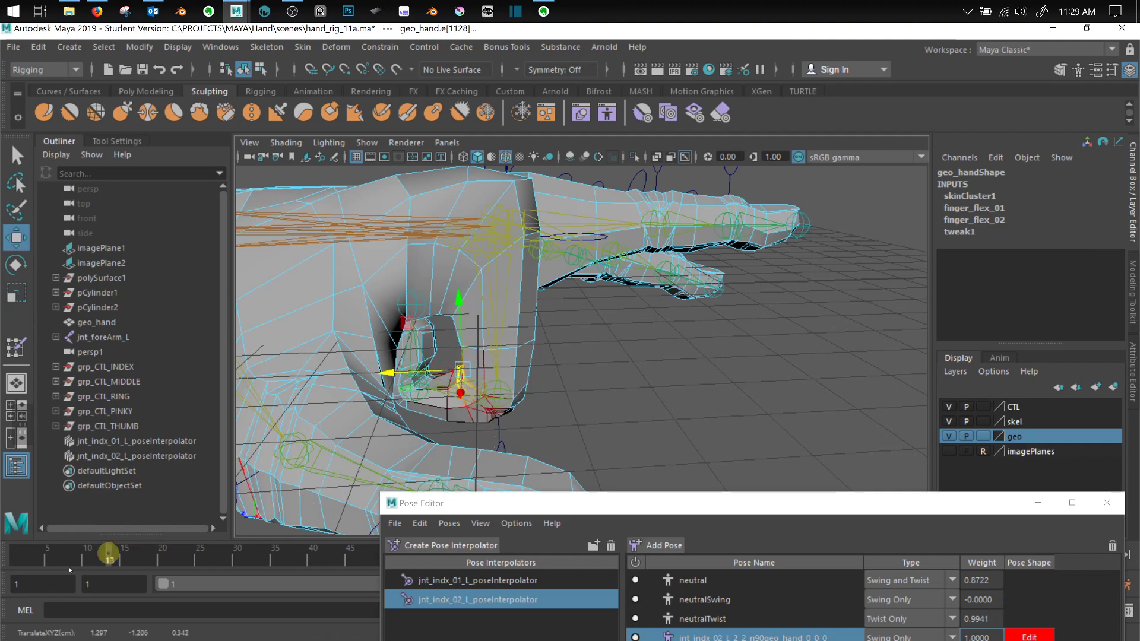
mouse_move(92, 557)
mouse_down()
mouse_move(9, 557)
mouse_move(107, 546)
mouse_move(15, 546)
mouse_move(87, 558)
mouse_up()
key(w)
alt+middle_drag(558, 445, 590, 366)
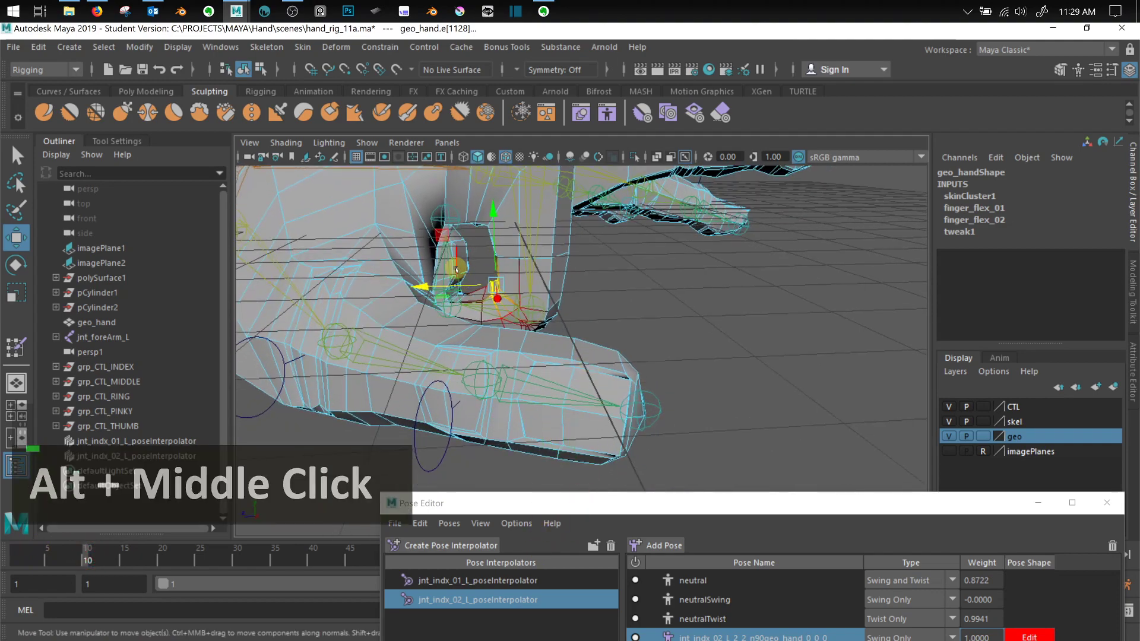
Return the hand mesh to object mode, select jnt_indx_03_L with geo_hand, and create its pose interpolator with neutral poses at frame 1
right_drag(456, 270, 515, 196)
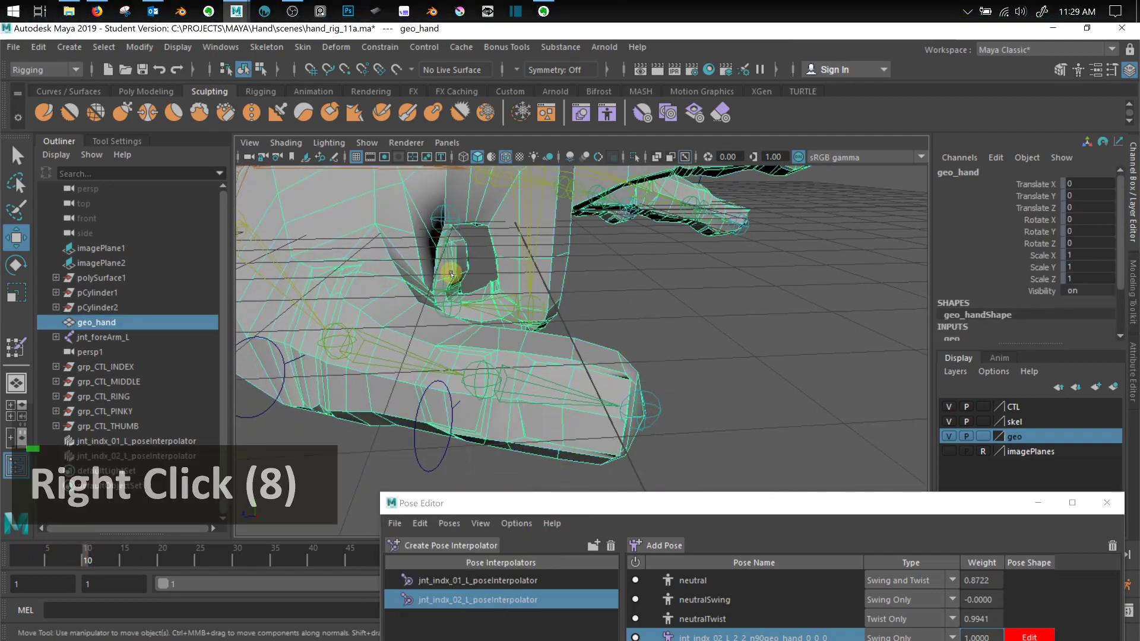
click(451, 274)
shift+click(551, 240)
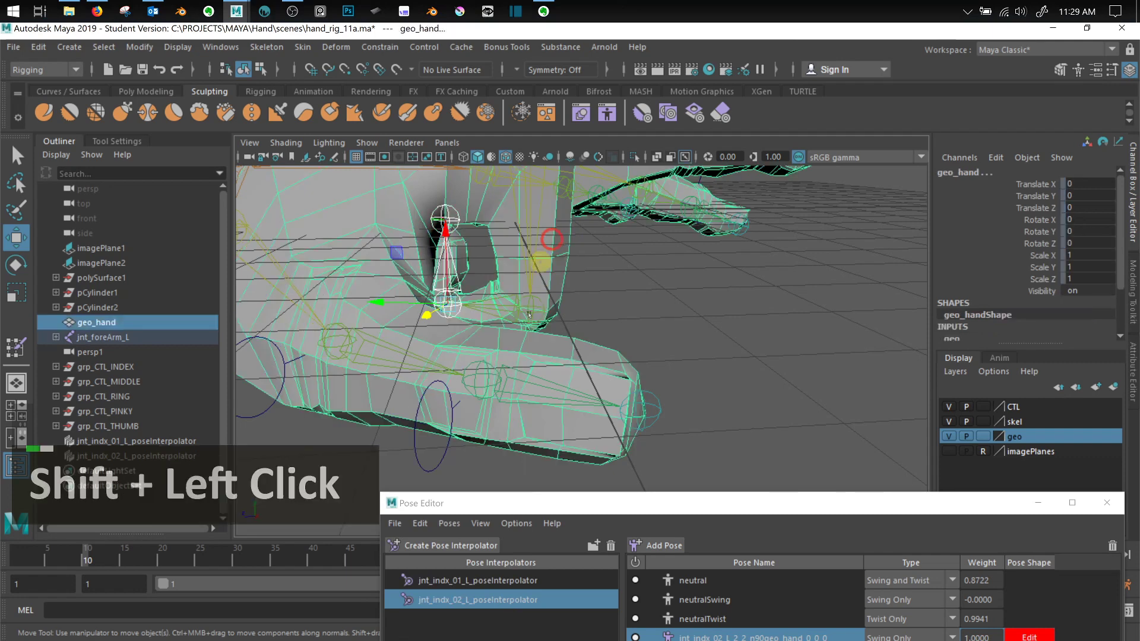
click(20, 569)
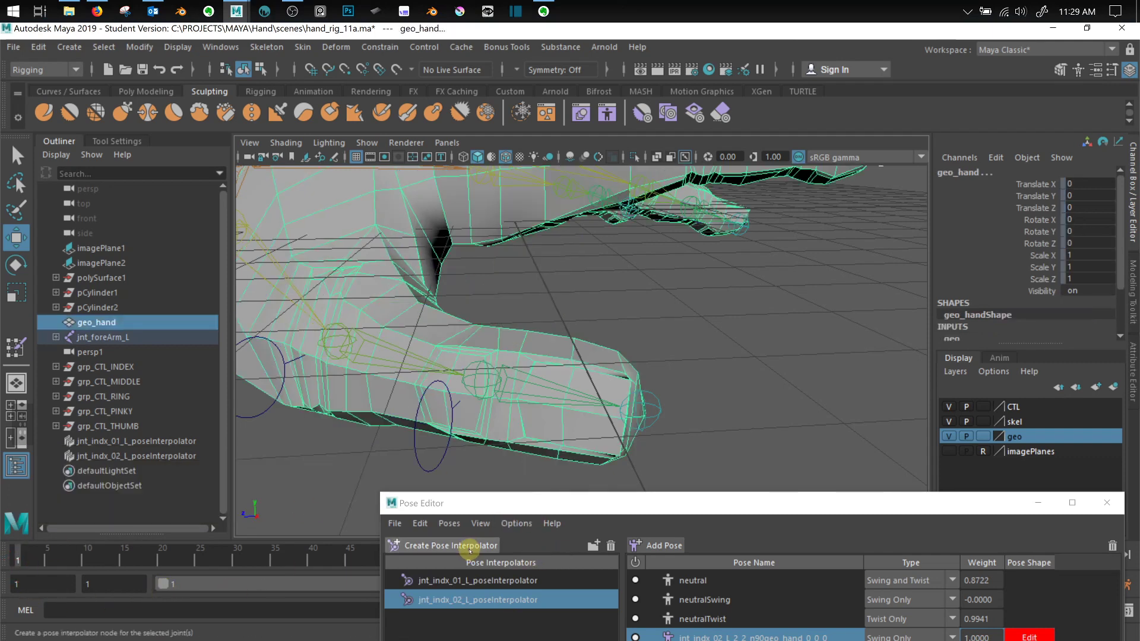
alt+middle_drag(753, 340, 692, 410)
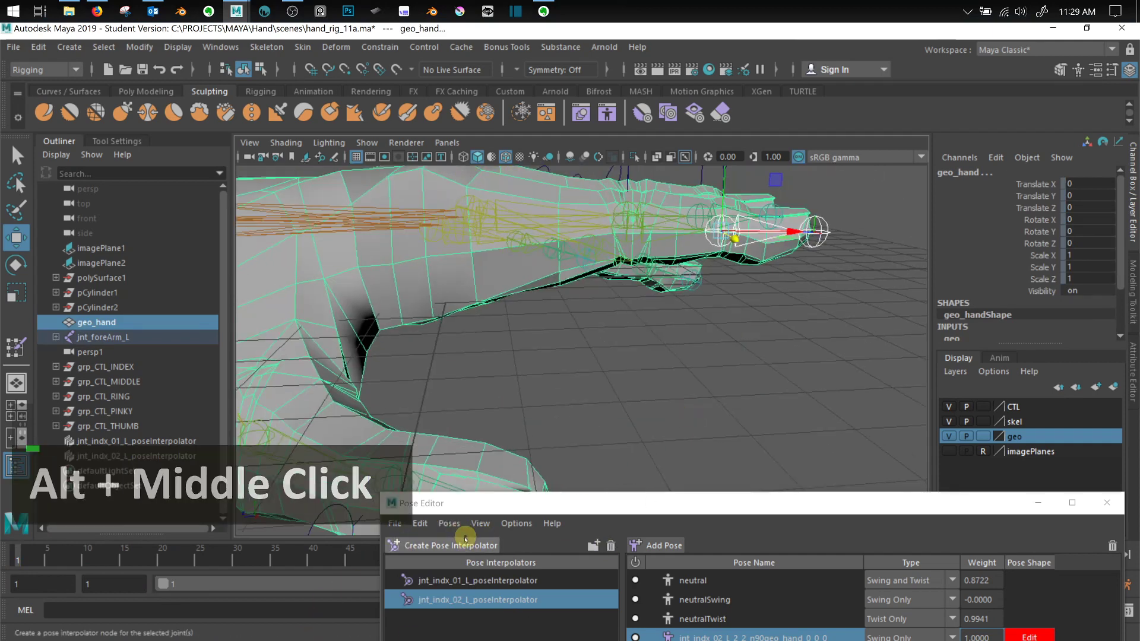
click(466, 541)
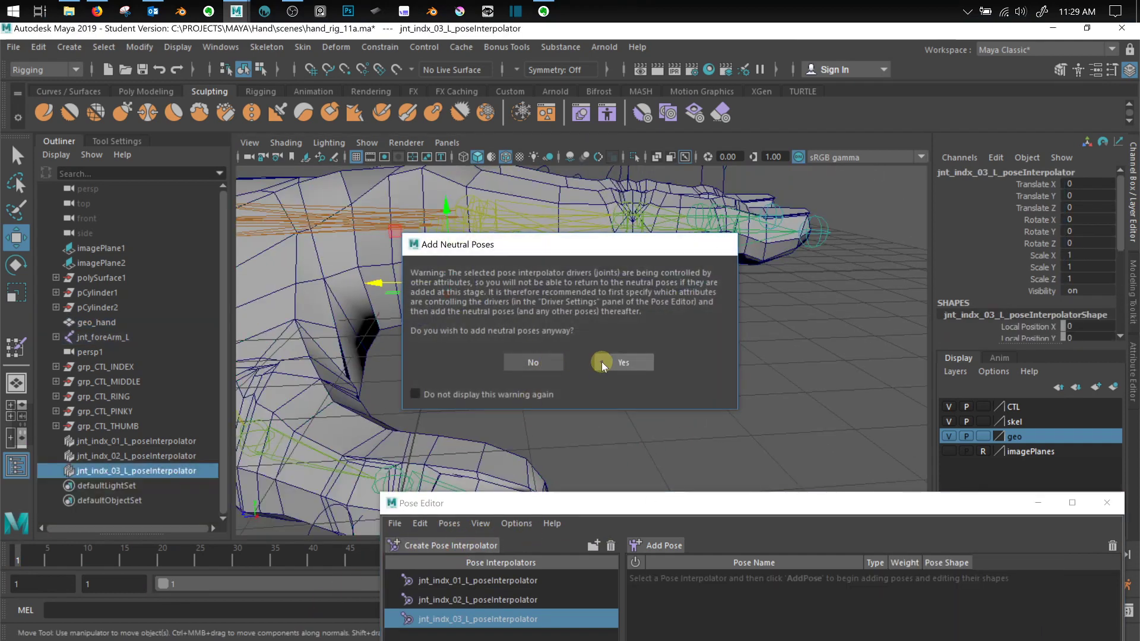
click(600, 362)
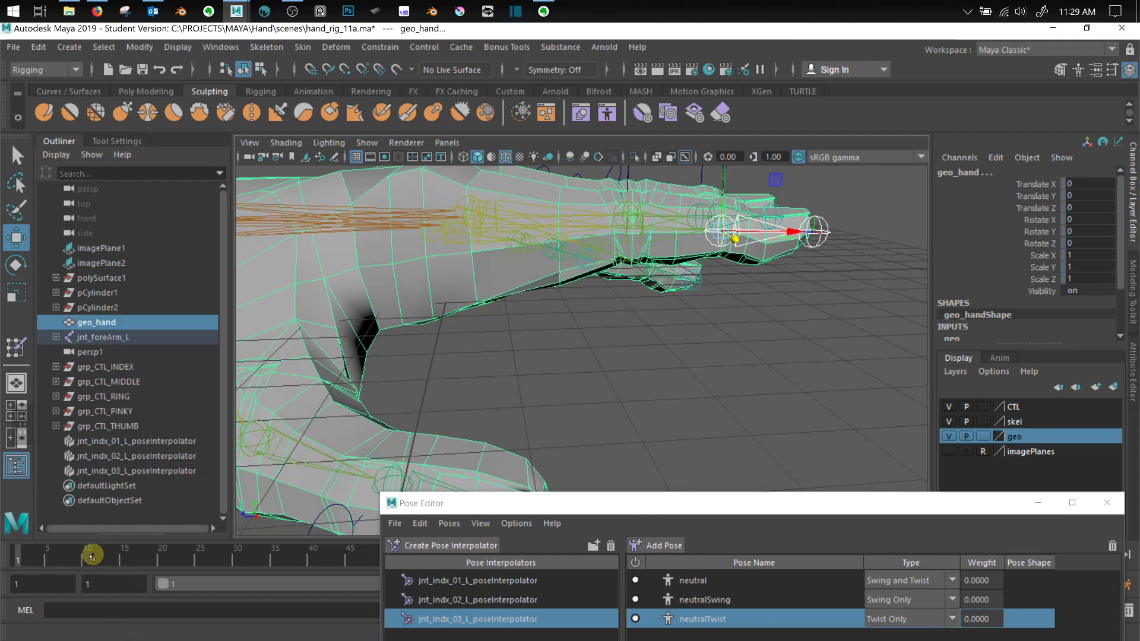
Set the timeline to frame 10 and save the scene, accepting the student version notice
drag(91, 556, 88, 558)
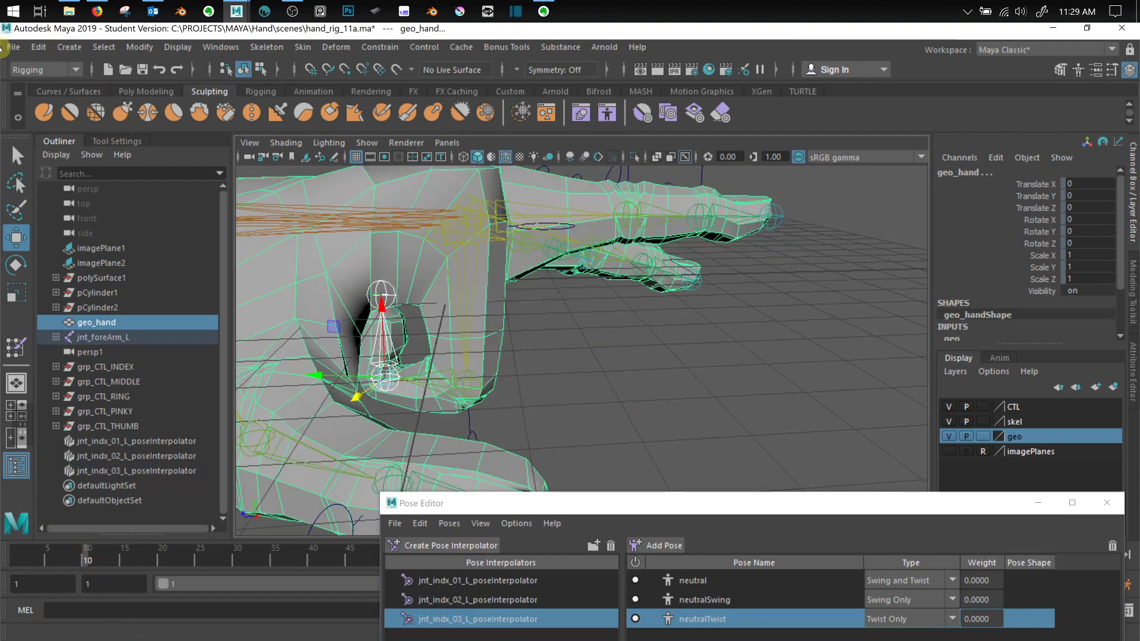
click(24, 49)
click(29, 49)
click(17, 46)
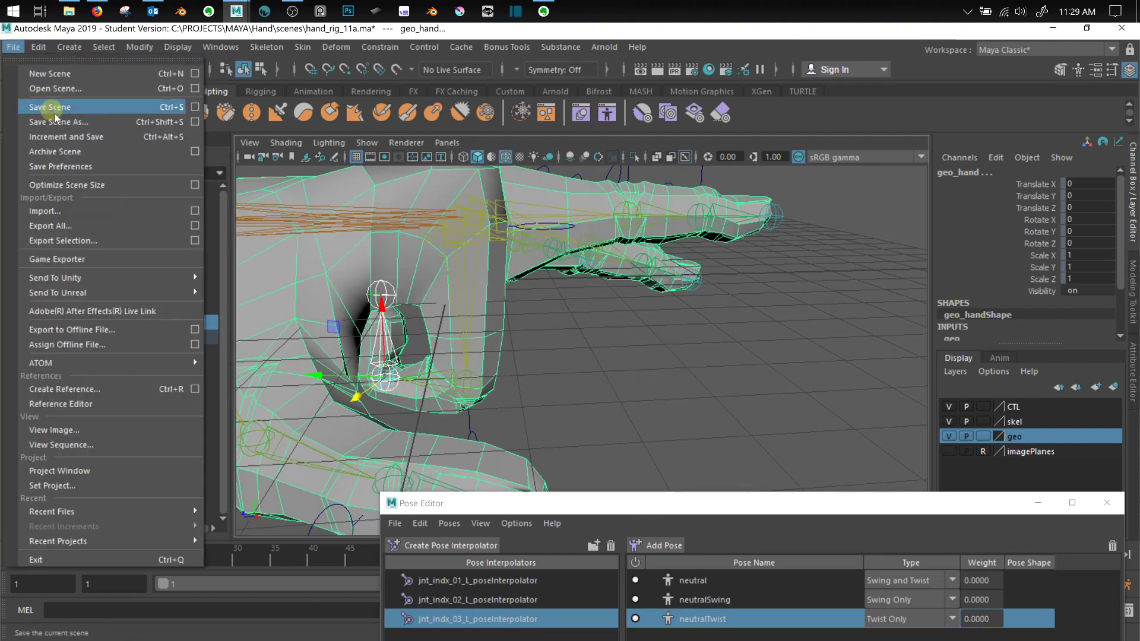
click(50, 107)
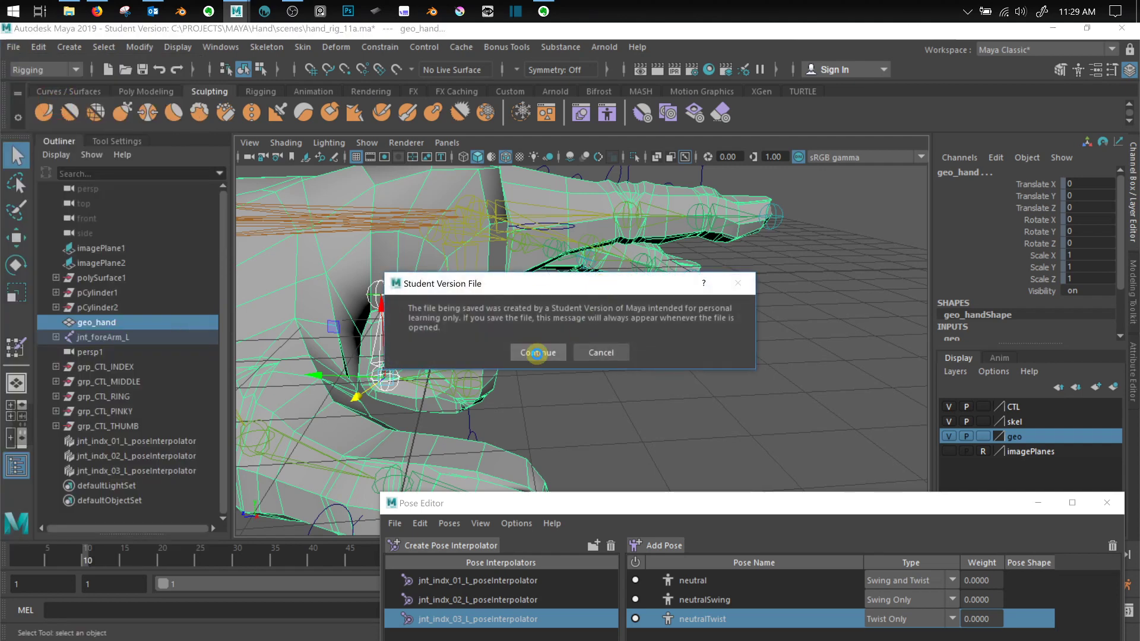
click(537, 353)
key(w)
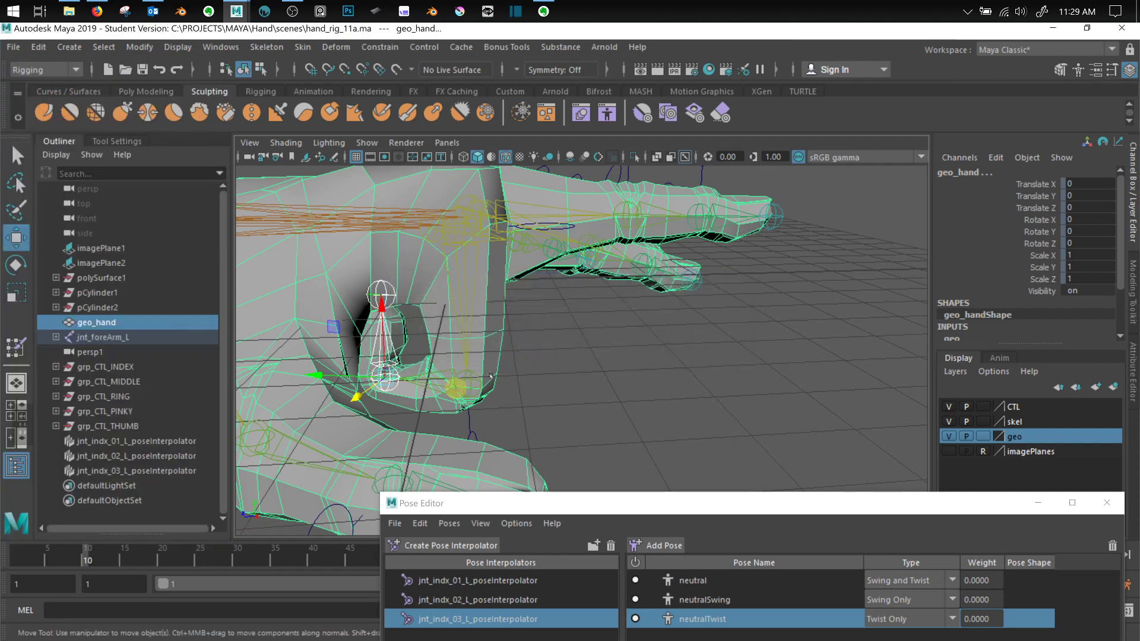
Add a pose to the jnt_indx_03_L interpolator with a new blend shape deformer named finger_flex_03
click(657, 545)
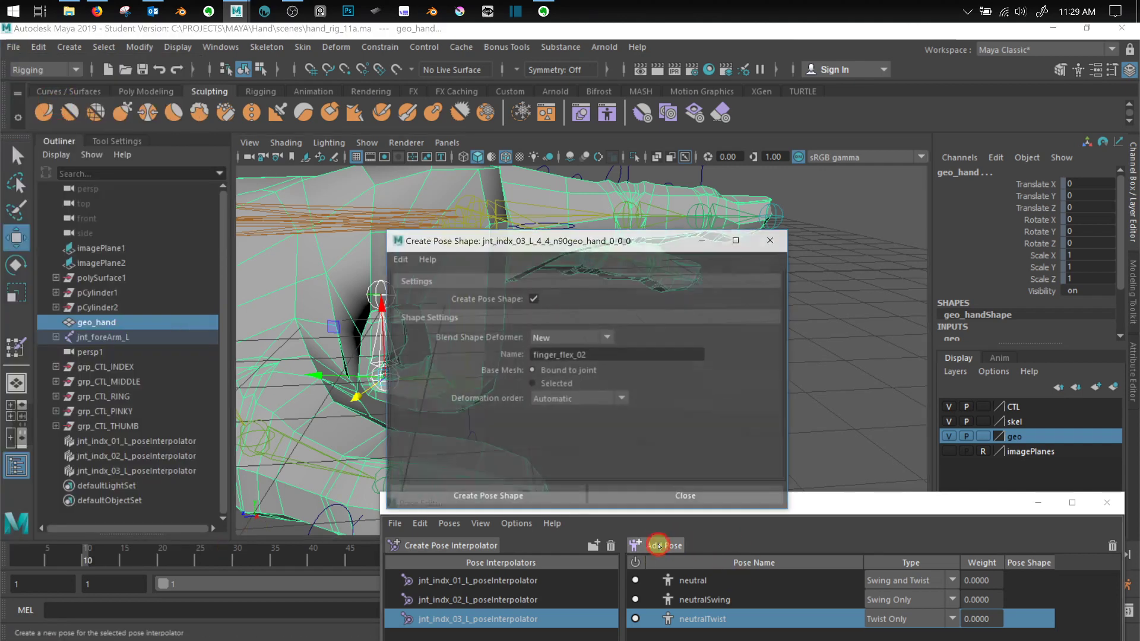
click(604, 355)
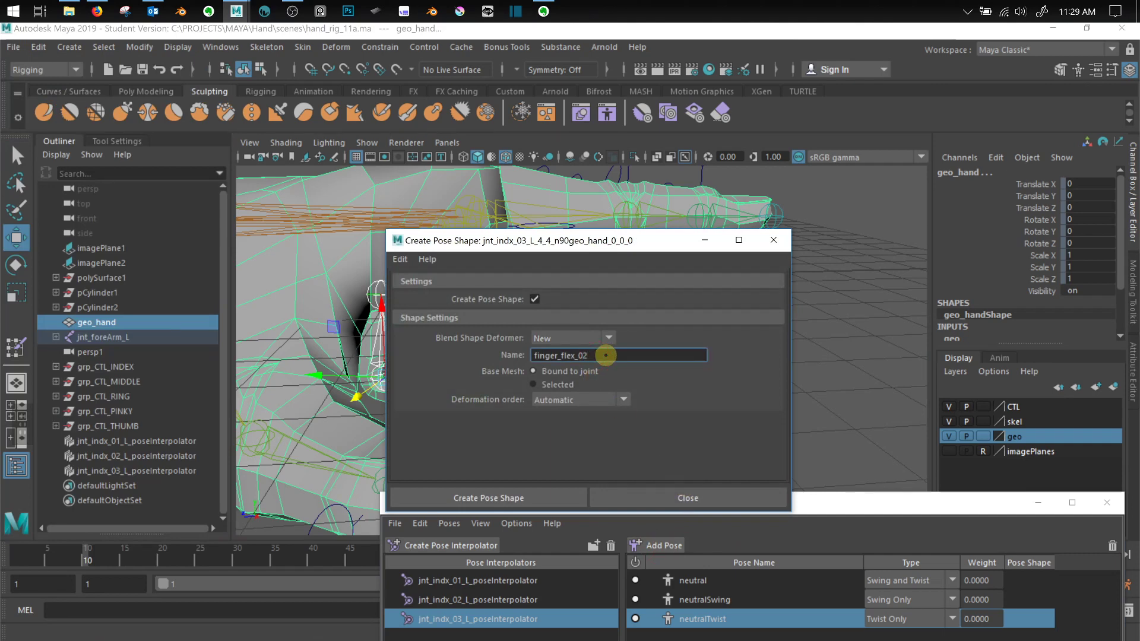
key(BackSpace)
text(3)
key(Return)
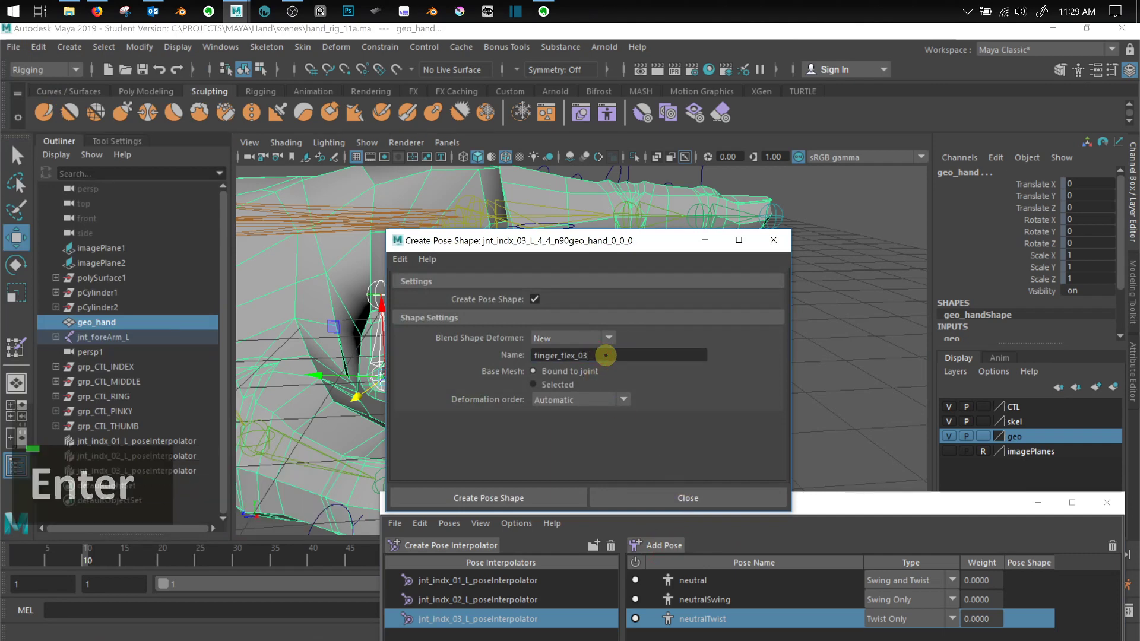
click(538, 498)
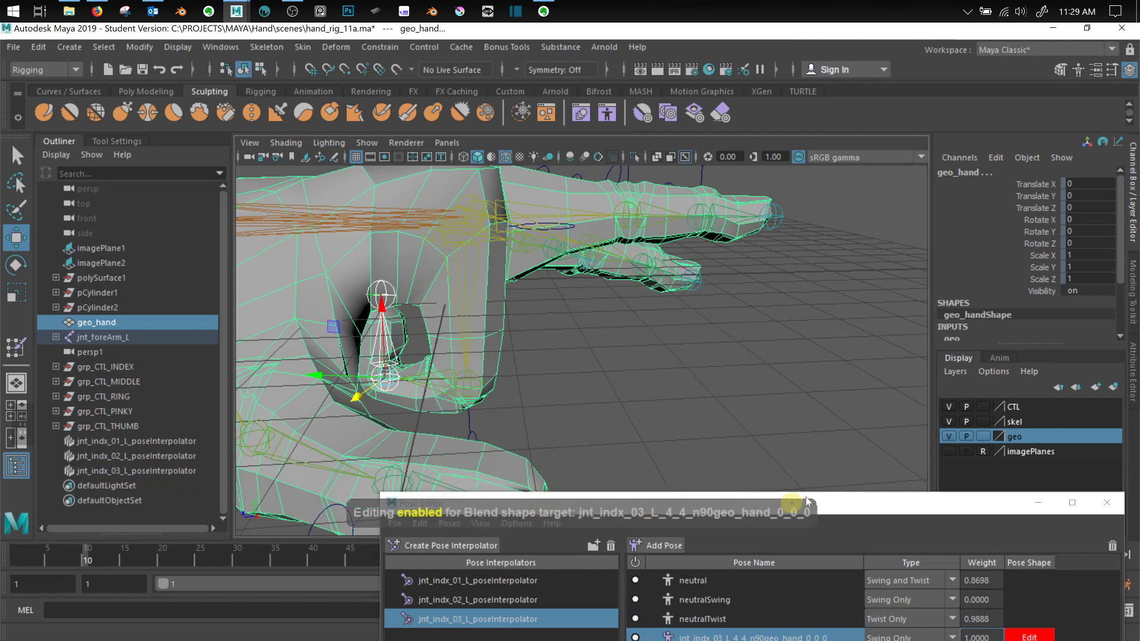
mouse_move(806, 497)
mouse_down()
mouse_move(795, 435)
mouse_move(784, 494)
mouse_up()
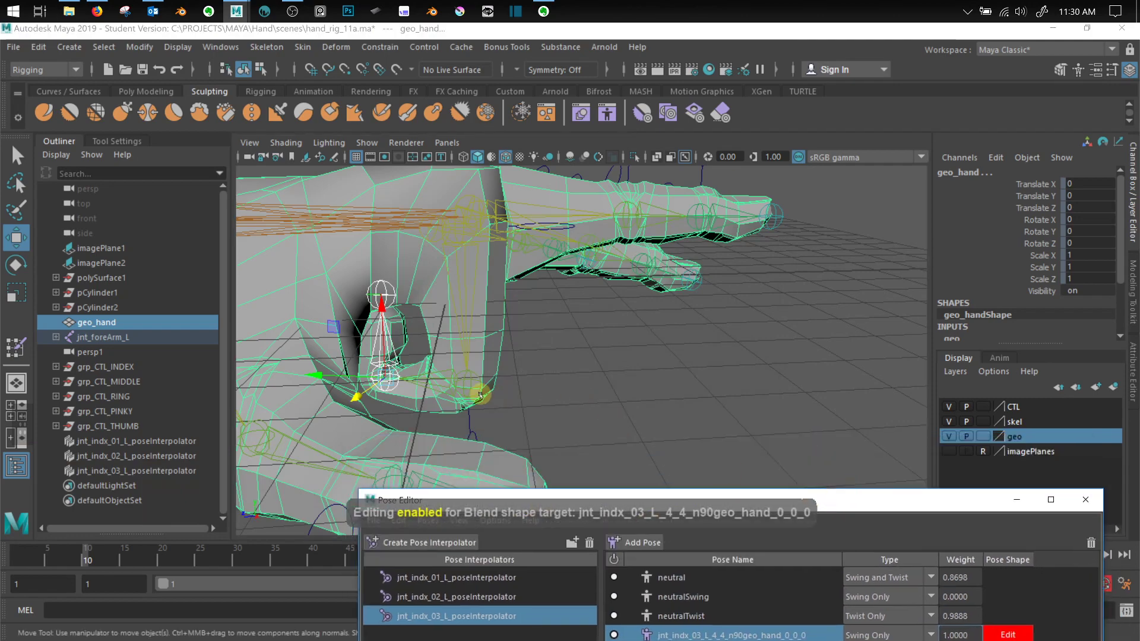
Activate the Sculpt tool on geo_hand at the inner crease of the third index joint
alt+scroll(480, 394, up, 3)
right_click(426, 217)
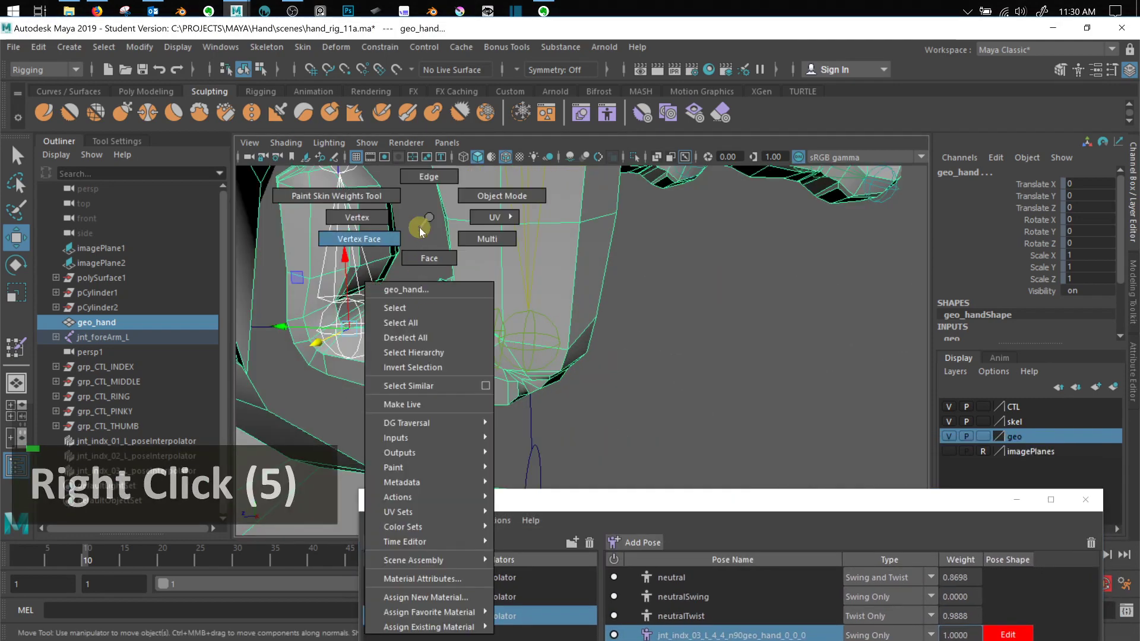
right_drag(420, 231, 425, 179)
scroll(373, 305, up, 1)
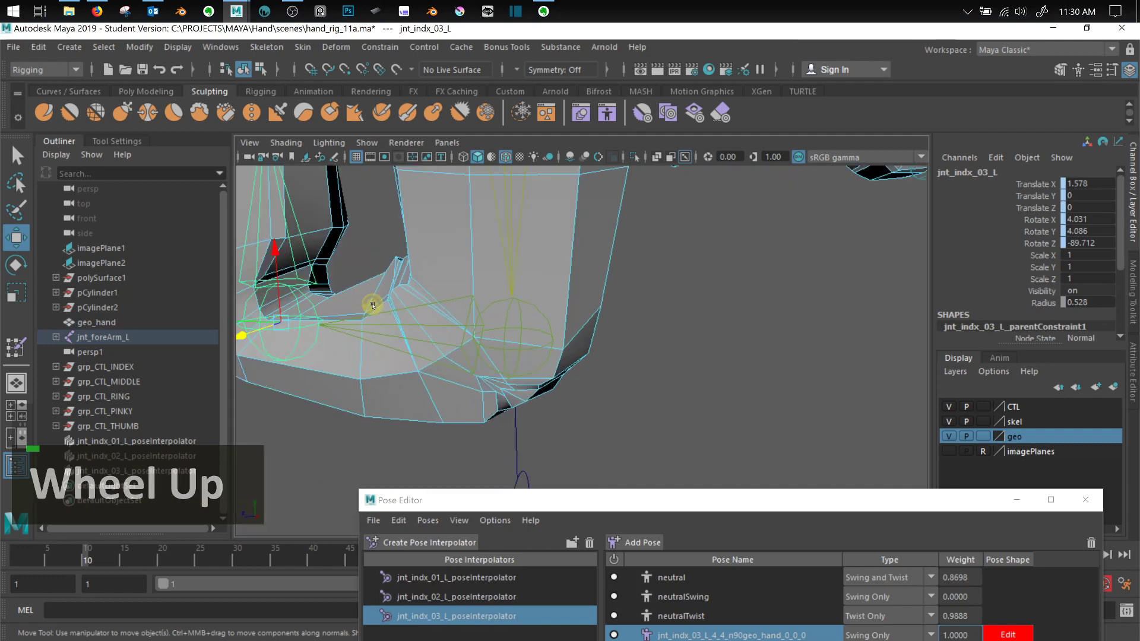
alt+middle_drag(374, 305, 550, 354)
scroll(549, 353, up, 1)
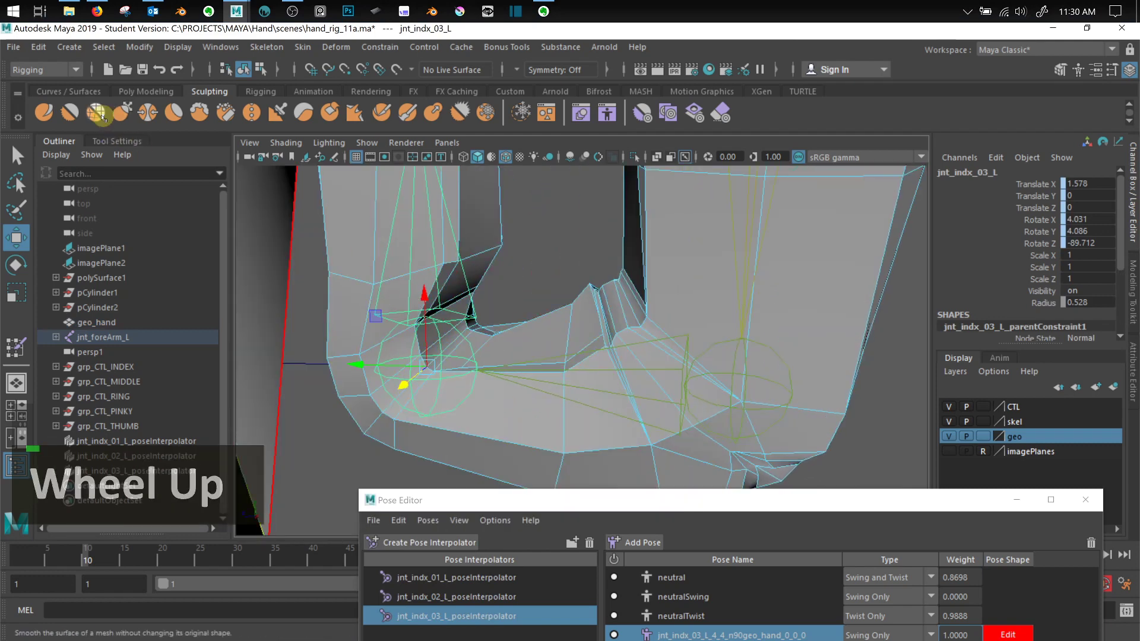
click(43, 112)
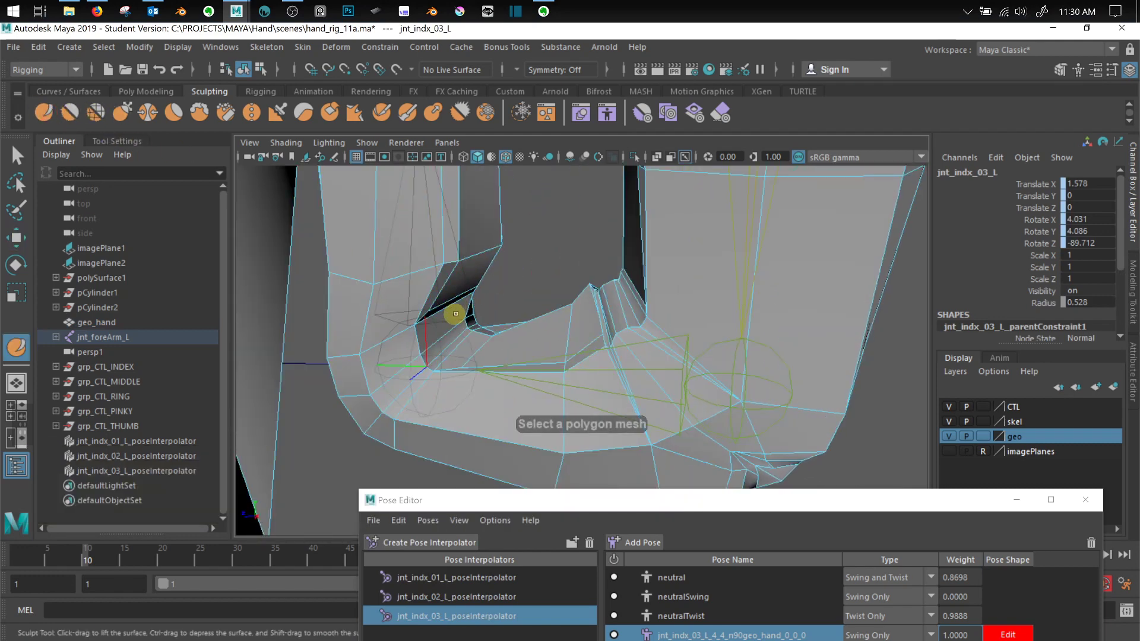
click(496, 240)
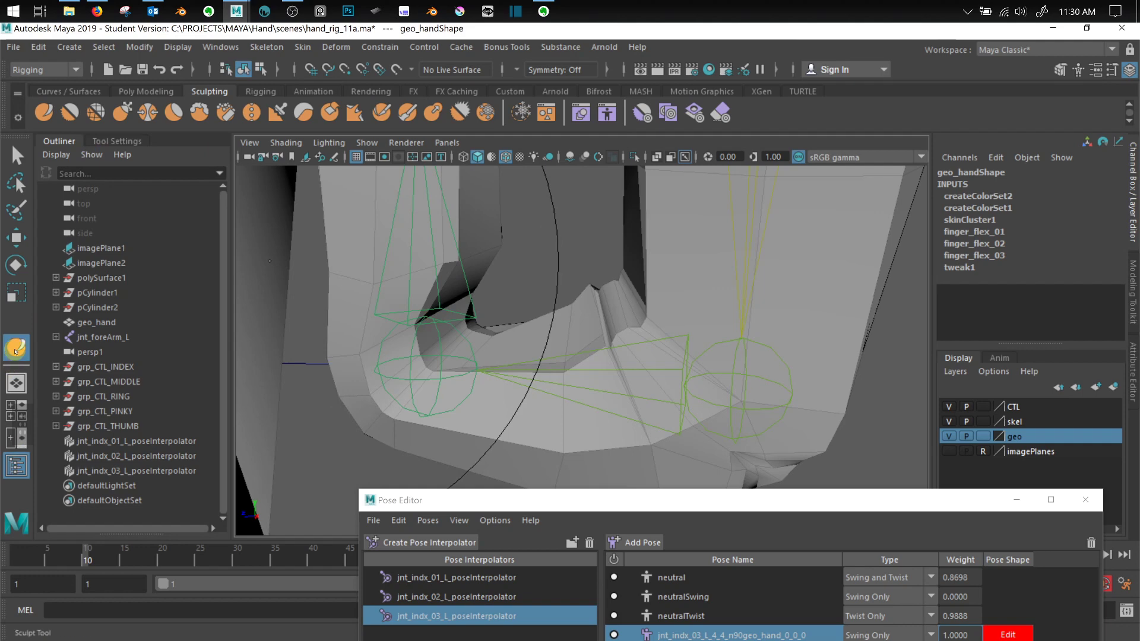
Reset the Sculpt tool and set its brush size to 0.493 and strength to 3.524, with the hand mesh in smooth preview
double_click(16, 347)
scroll(173, 242, up, 3)
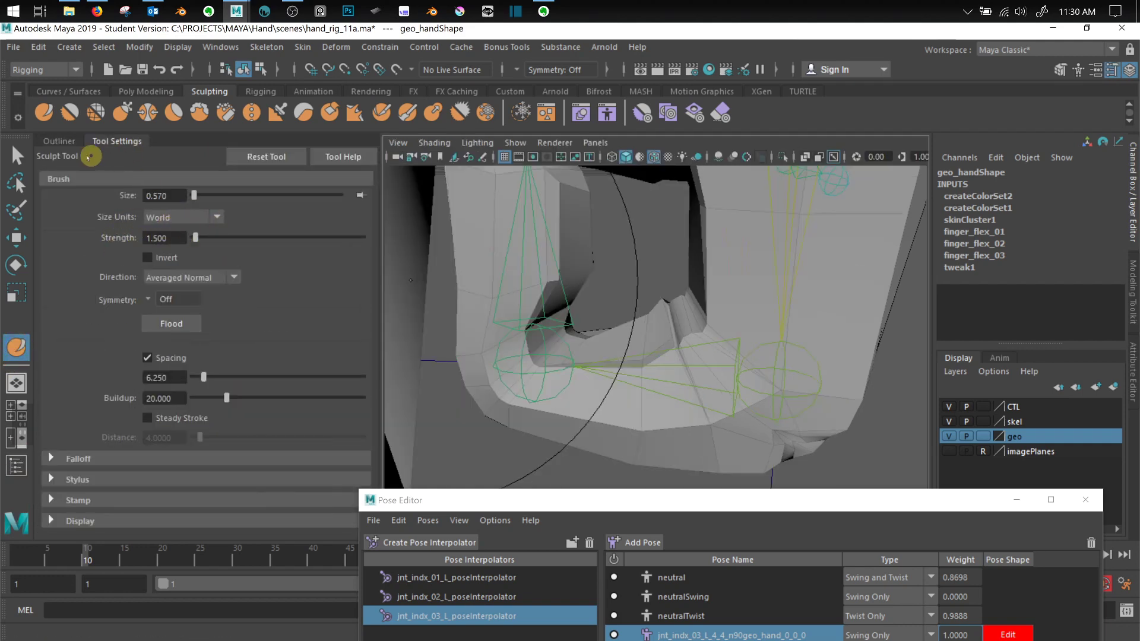
click(264, 157)
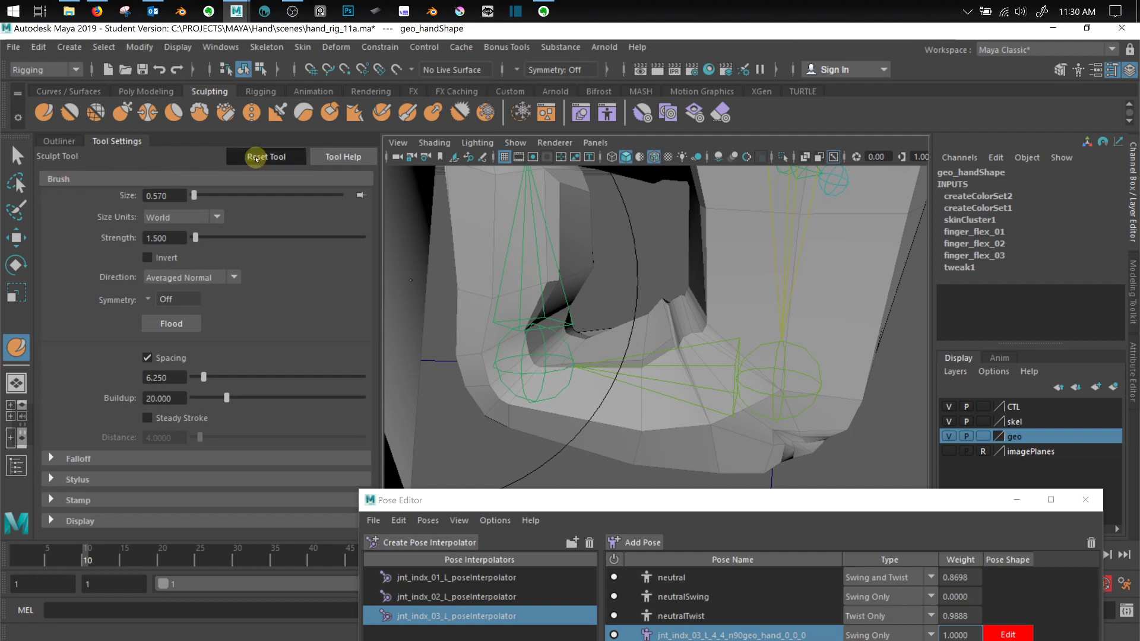
key(3)
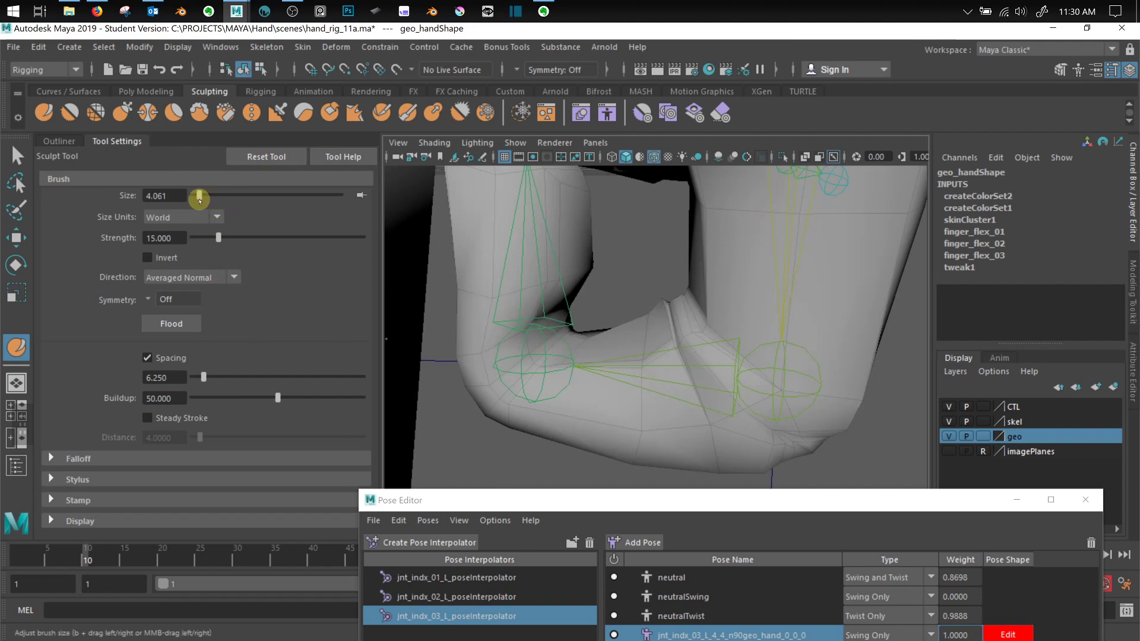
click(565, 323)
key(b)
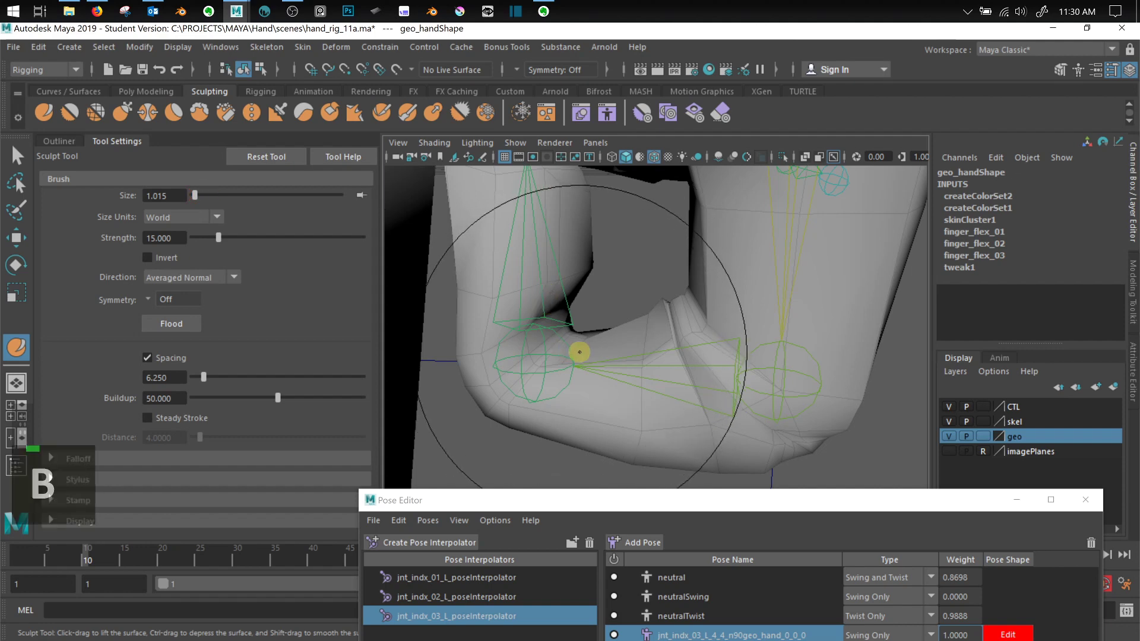
mouse_move(580, 352)
mouse_down()
mouse_move(501, 346)
mouse_move(425, 320)
mouse_up()
click(217, 237)
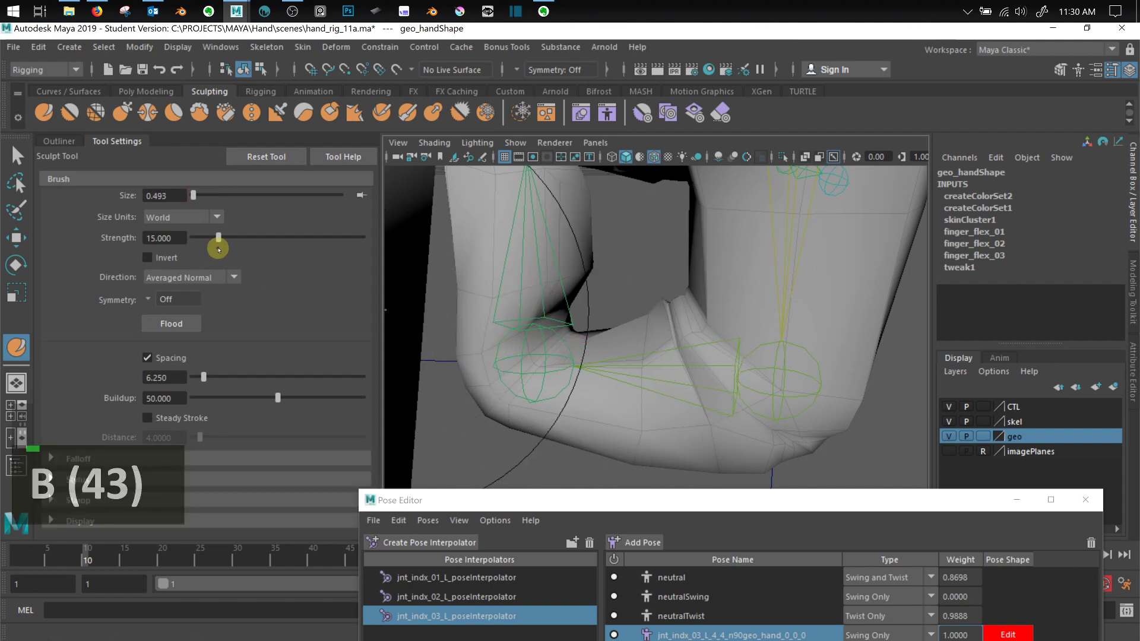
drag(202, 238, 199, 238)
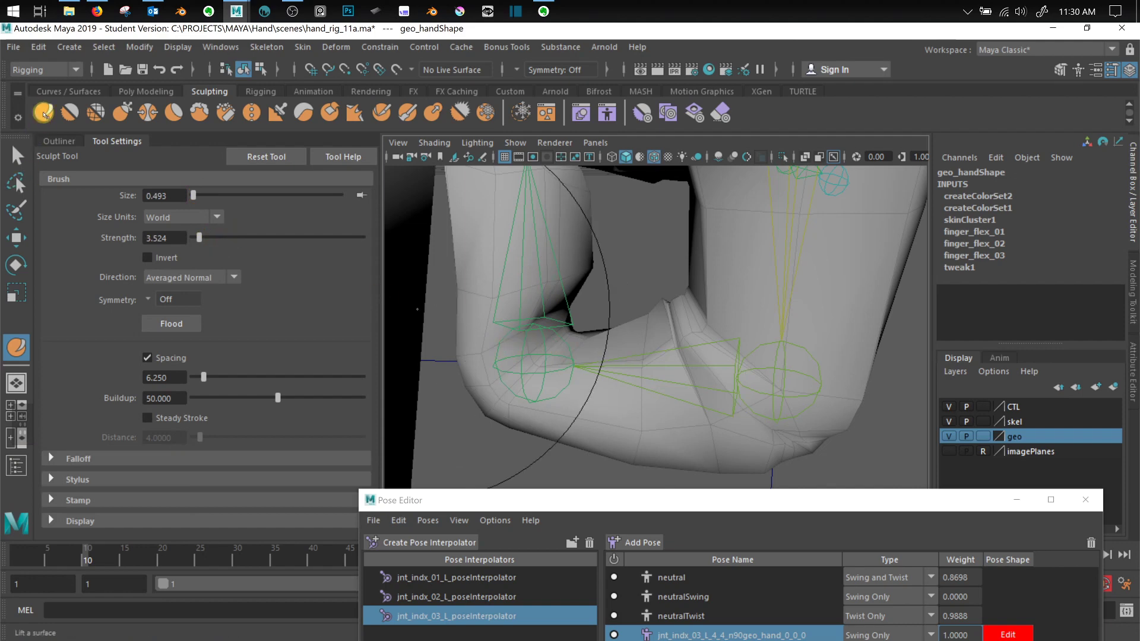
Try sculpting and smoothing the inner crease of the third index joint with brush size 0.248, lowering the strength to 1.322
mouse_move(616, 387)
mouse_down()
mouse_move(656, 368)
mouse_move(640, 386)
mouse_move(614, 386)
mouse_move(591, 363)
mouse_up()
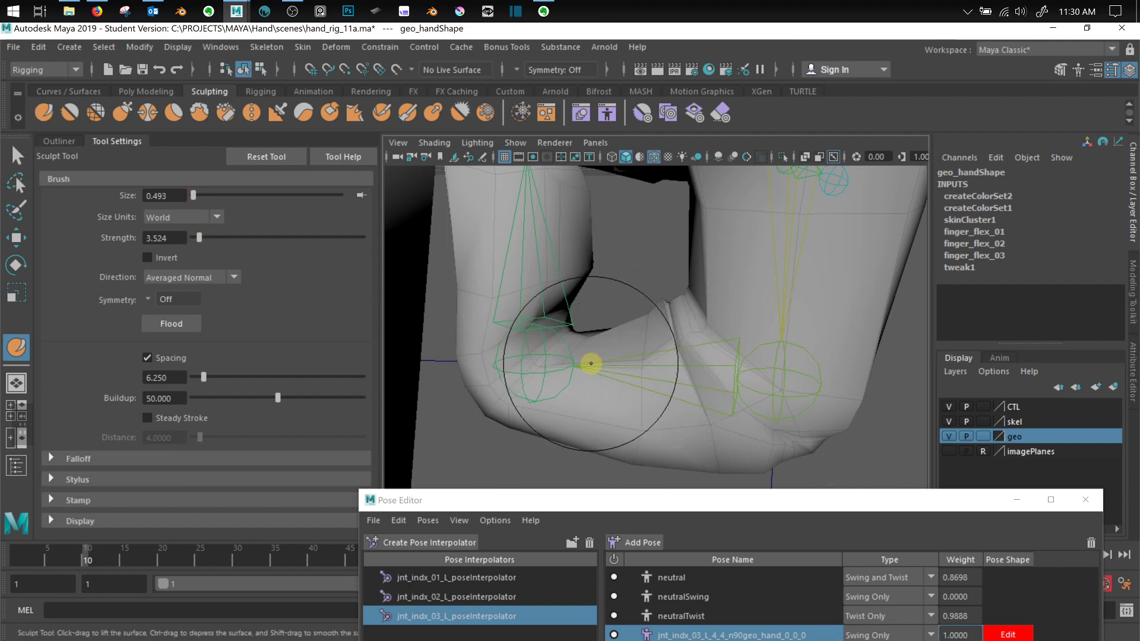
drag(627, 407, 597, 406)
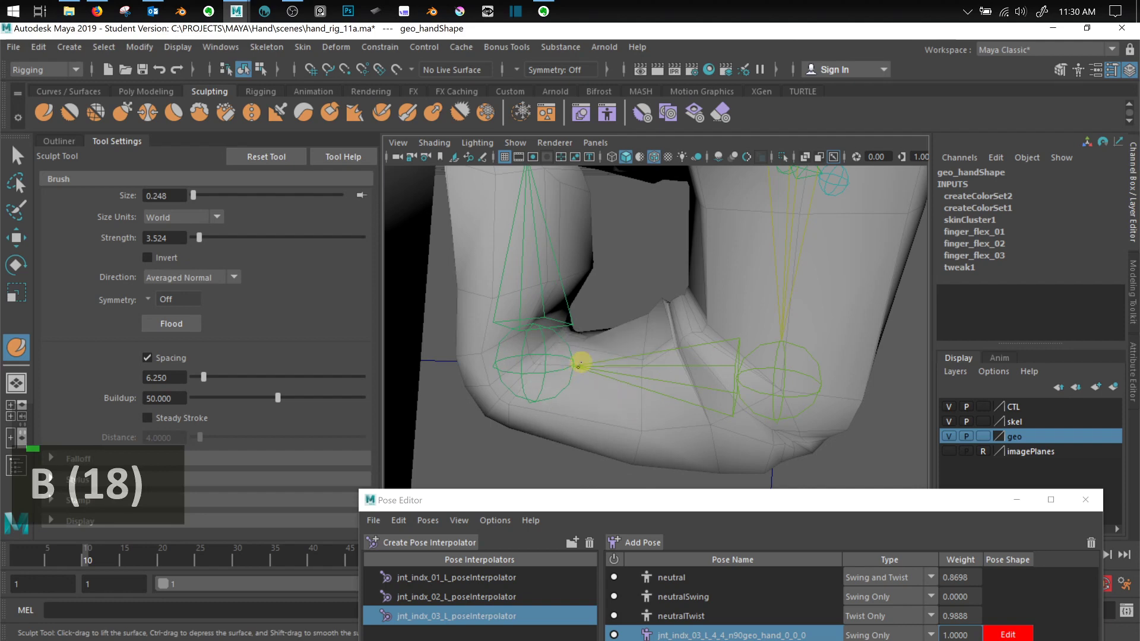
key(ctrl+z)
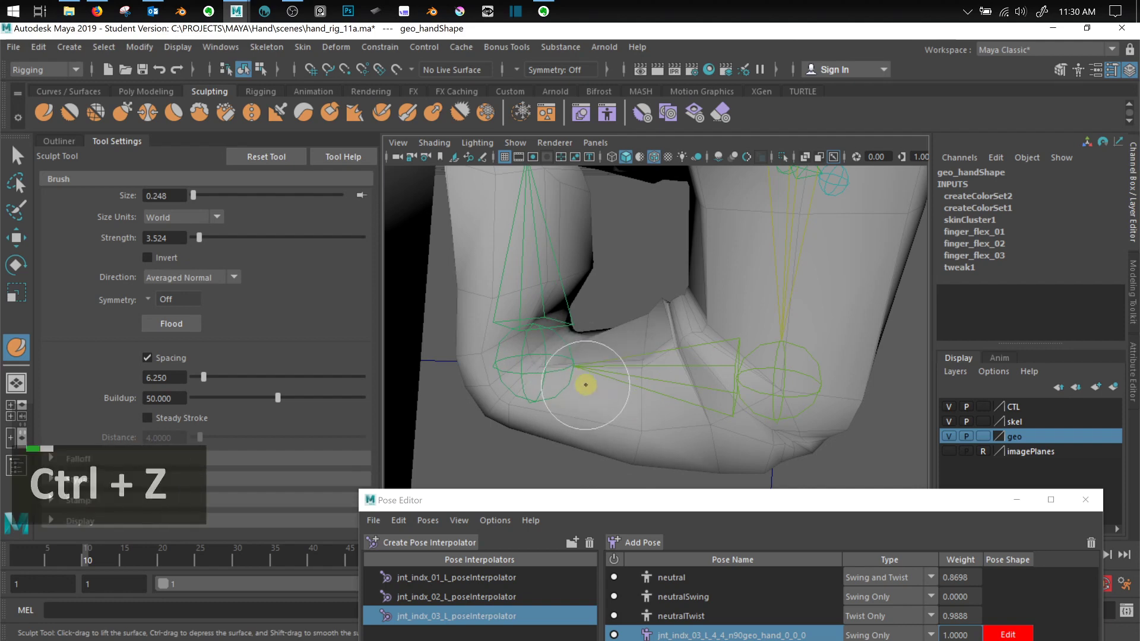
drag(582, 360, 595, 354)
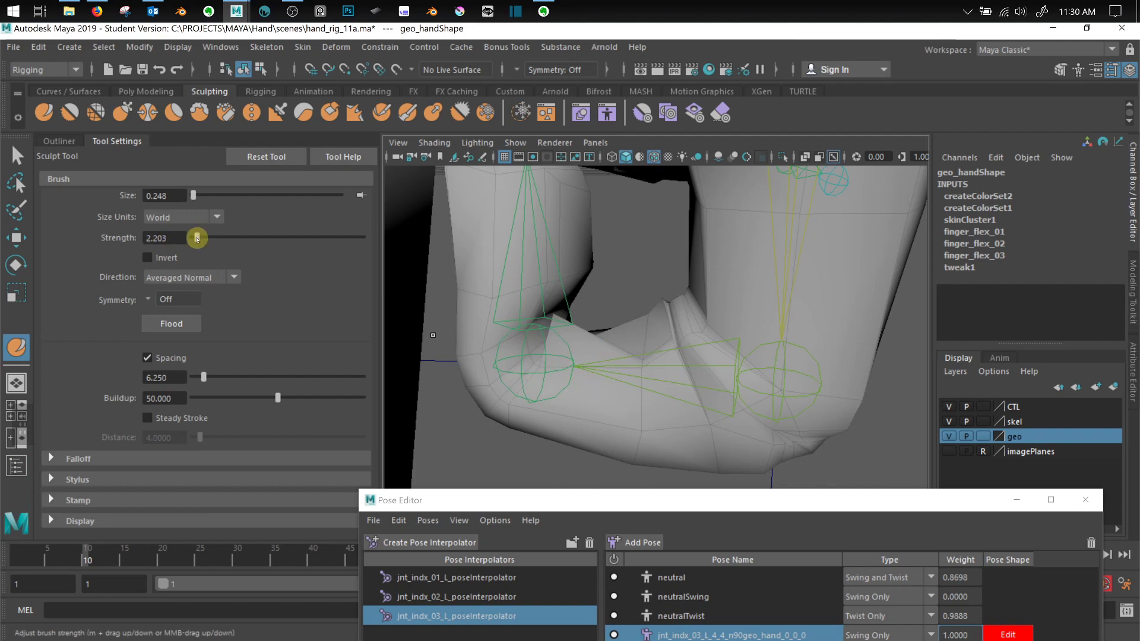
mouse_move(577, 357)
shift+mouse_down()
mouse_move(575, 338)
mouse_move(569, 346)
shift+mouse_up()
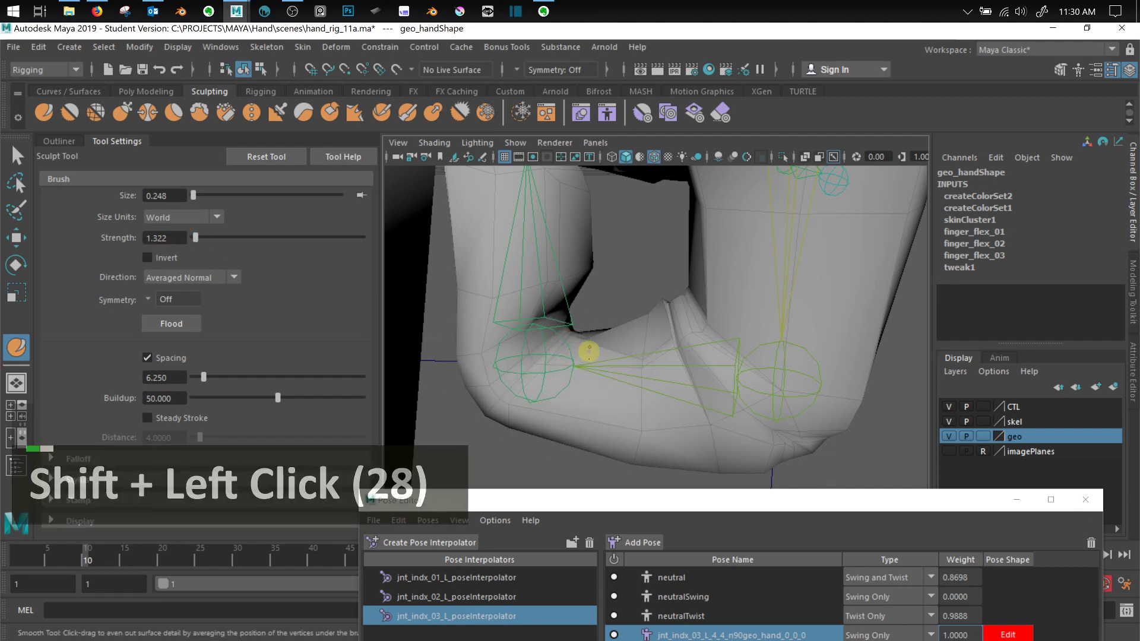
Undo the last two sculpting changes at the third index joint's crease
scroll(617, 399, up, 2)
mouse_move(597, 400)
alt+mouse_down()
mouse_move(666, 368)
mouse_move(564, 376)
mouse_move(613, 376)
mouse_move(610, 395)
mouse_move(639, 368)
alt+mouse_up()
scroll(678, 364, down, 1)
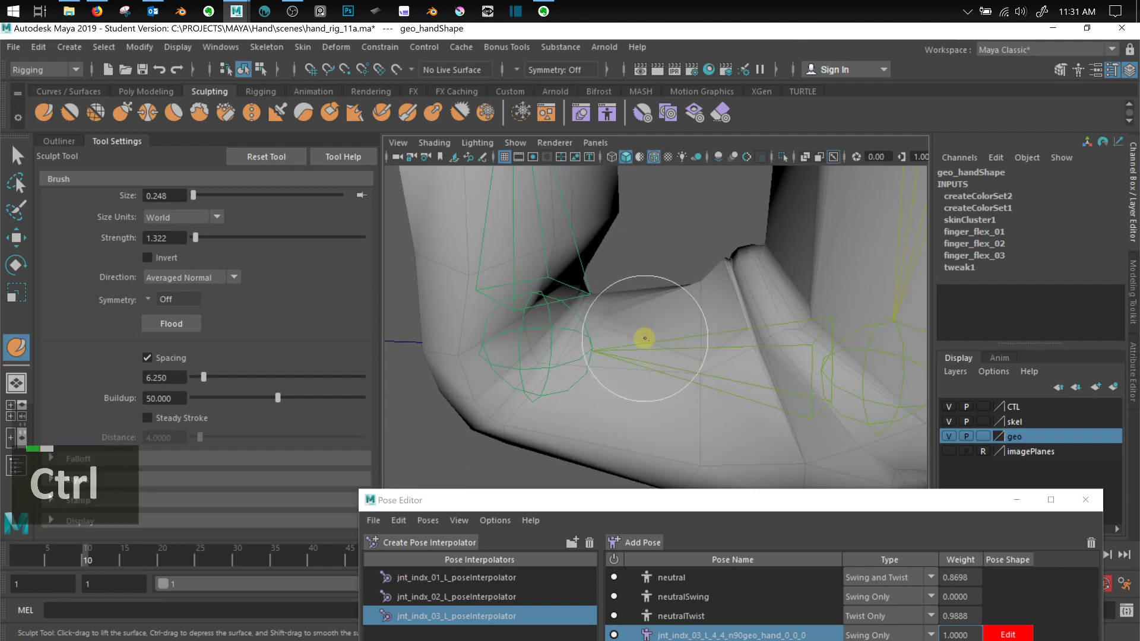
key(ctrl+z)
key(ctrl+z)
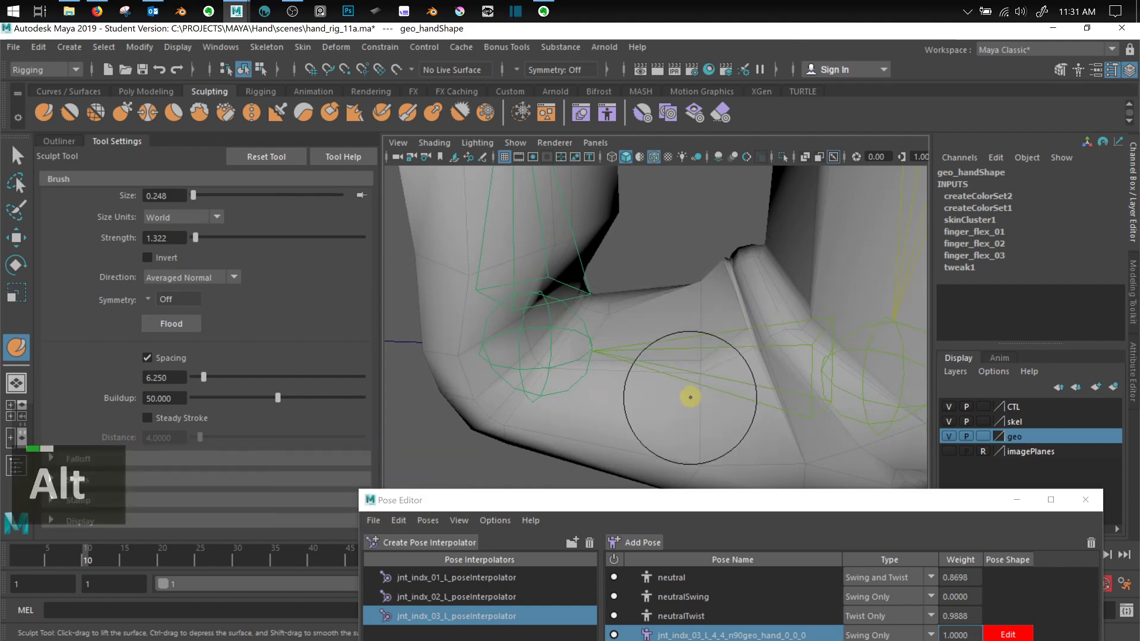
Switch to the Smooth tool and examine the inside of the bent index finger from several angles
alt+drag(686, 399, 623, 374)
scroll(623, 374, up, 3)
scroll(583, 365, down, 2)
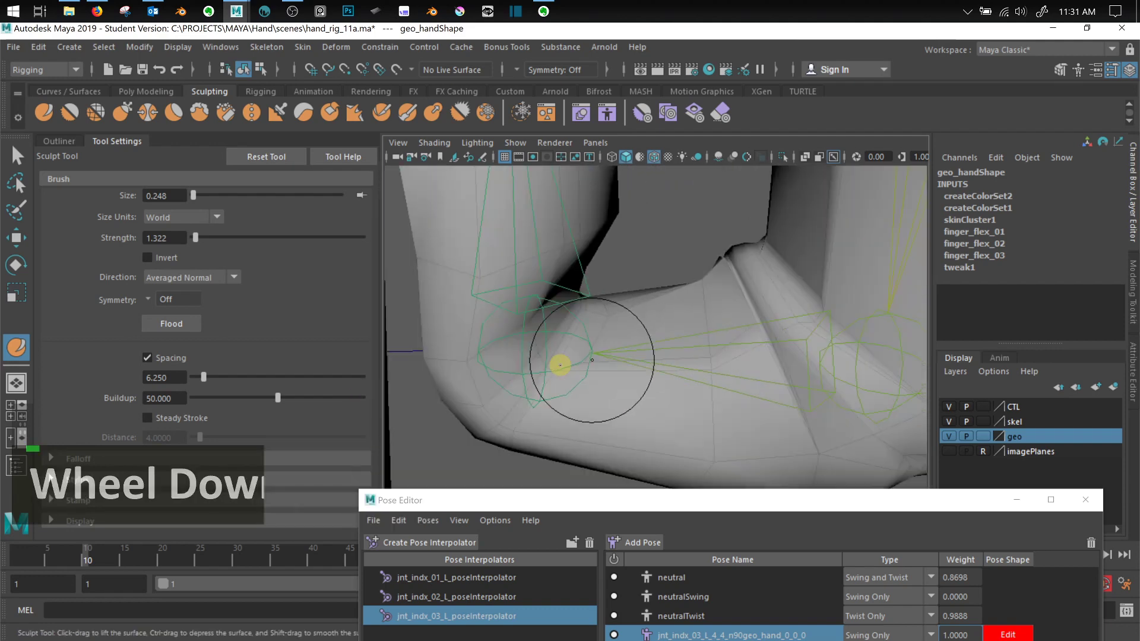
alt+drag(623, 376, 572, 368)
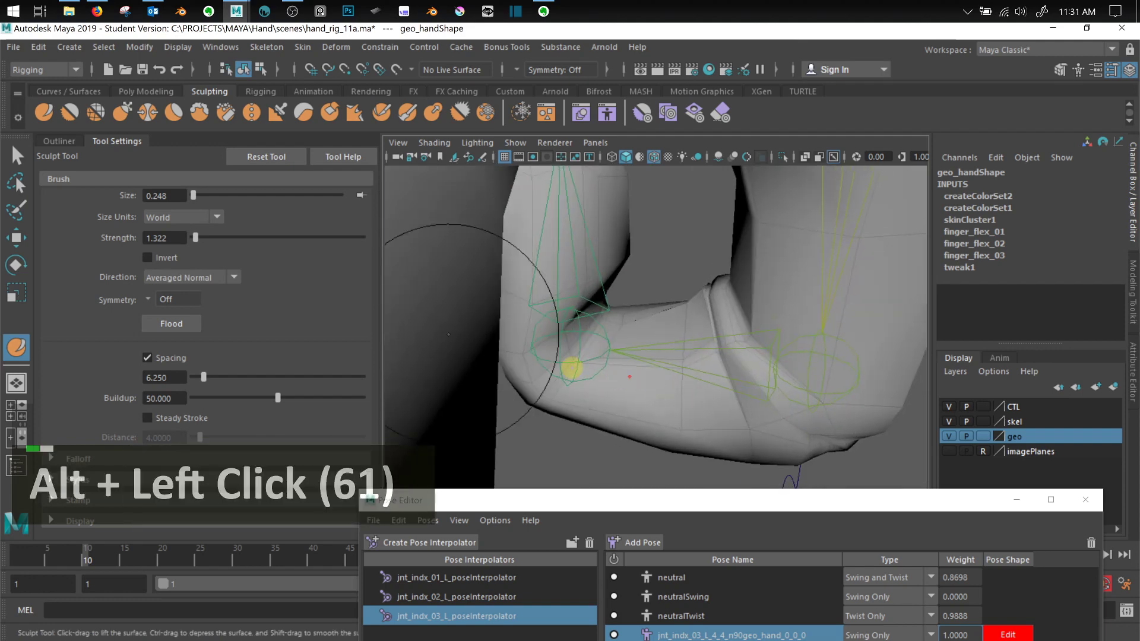
click(70, 113)
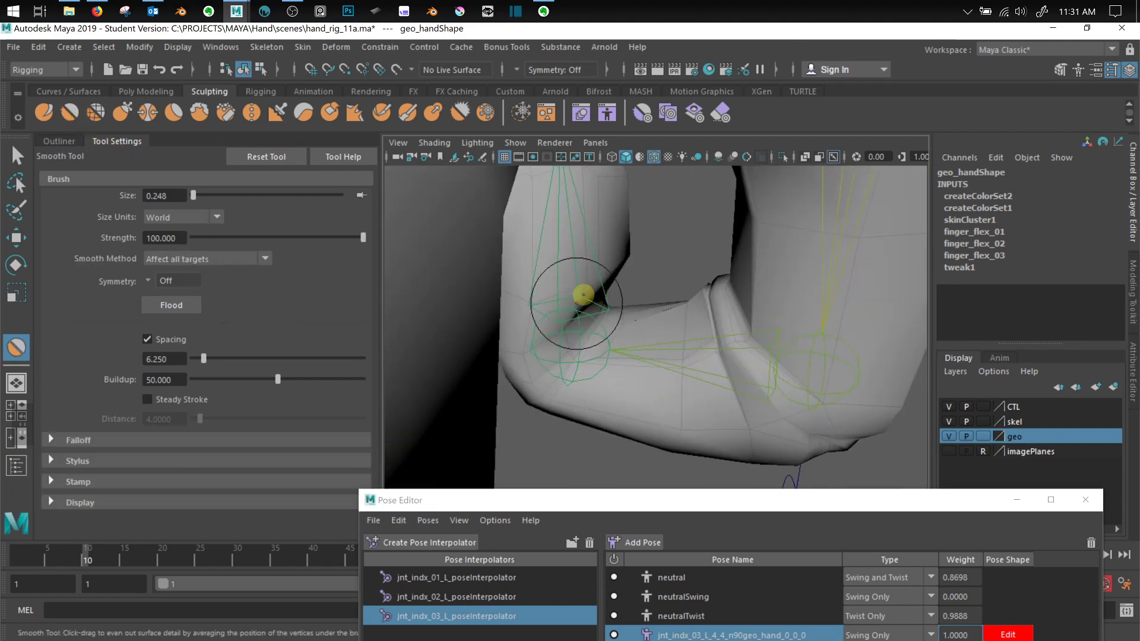
alt+middle_drag(876, 286, 677, 194)
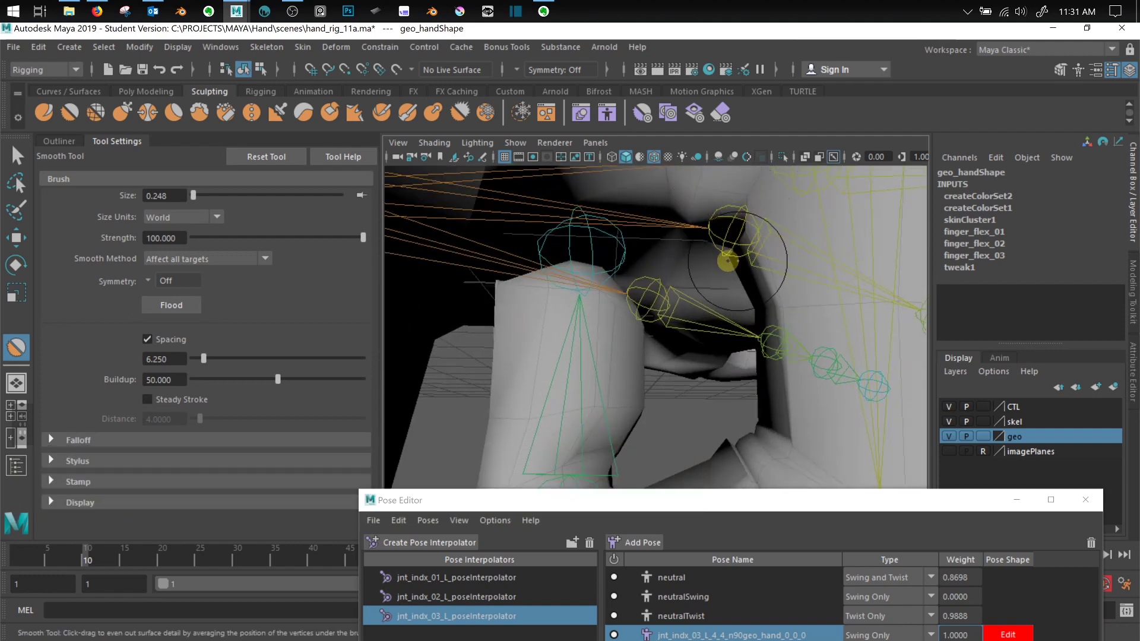
scroll(733, 297, down, 2)
scroll(738, 356, up, 2)
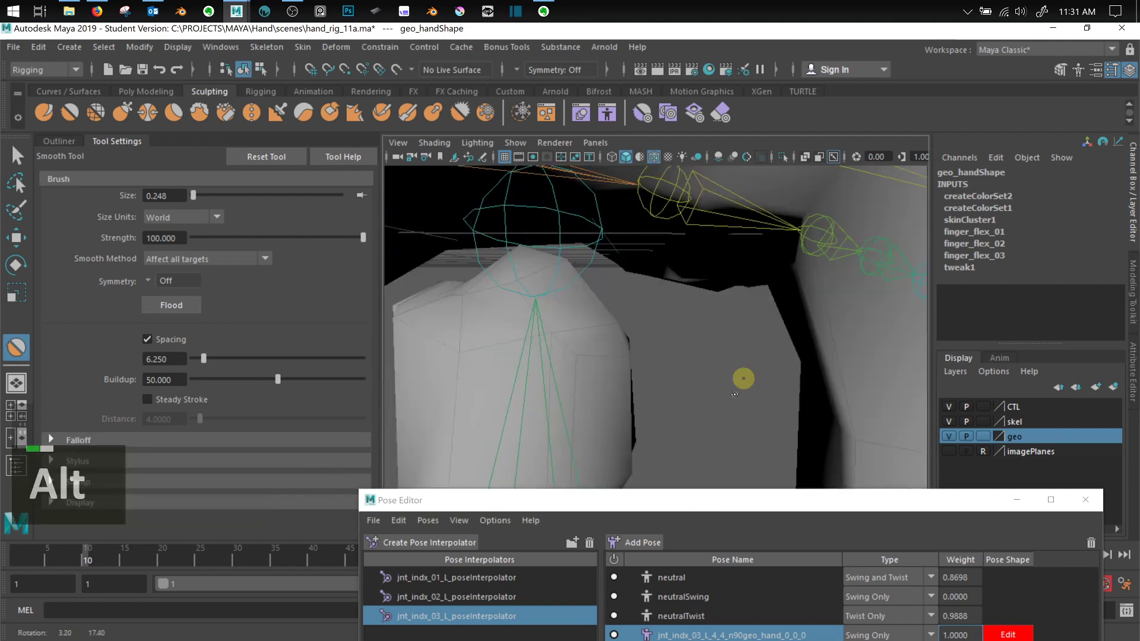
alt+drag(743, 377, 723, 389)
alt+middle_drag(723, 414, 694, 341)
scroll(594, 323, up, 2)
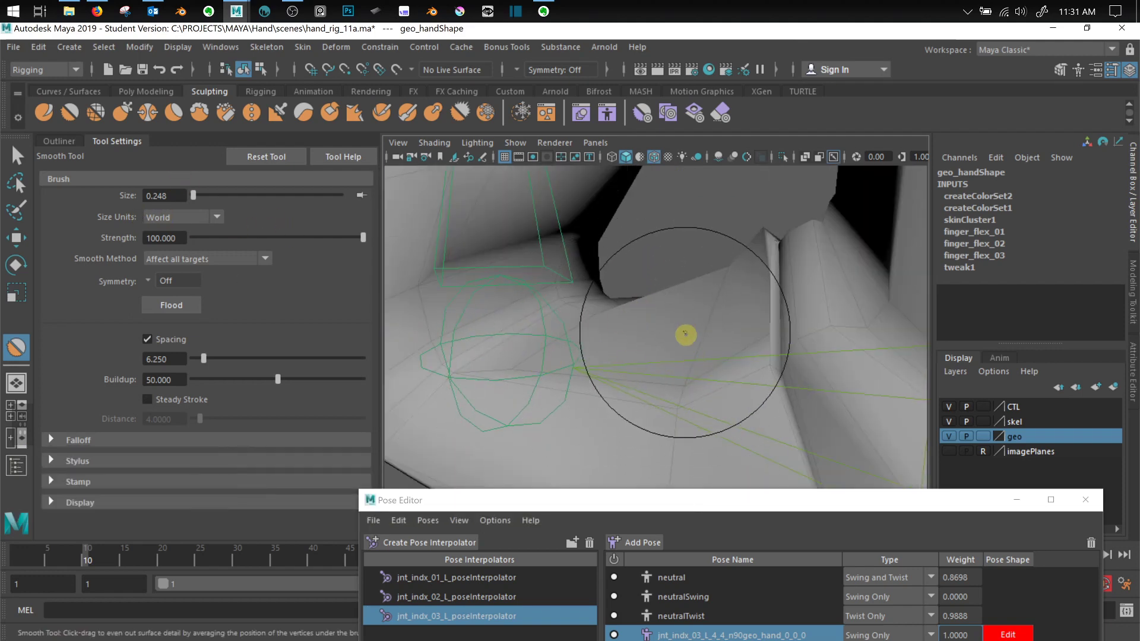
Switch geo_hand to edge selection with the Move tool, and shift the lower crease edges at the third index joint along the vertical axis
key(w)
right_click(682, 300)
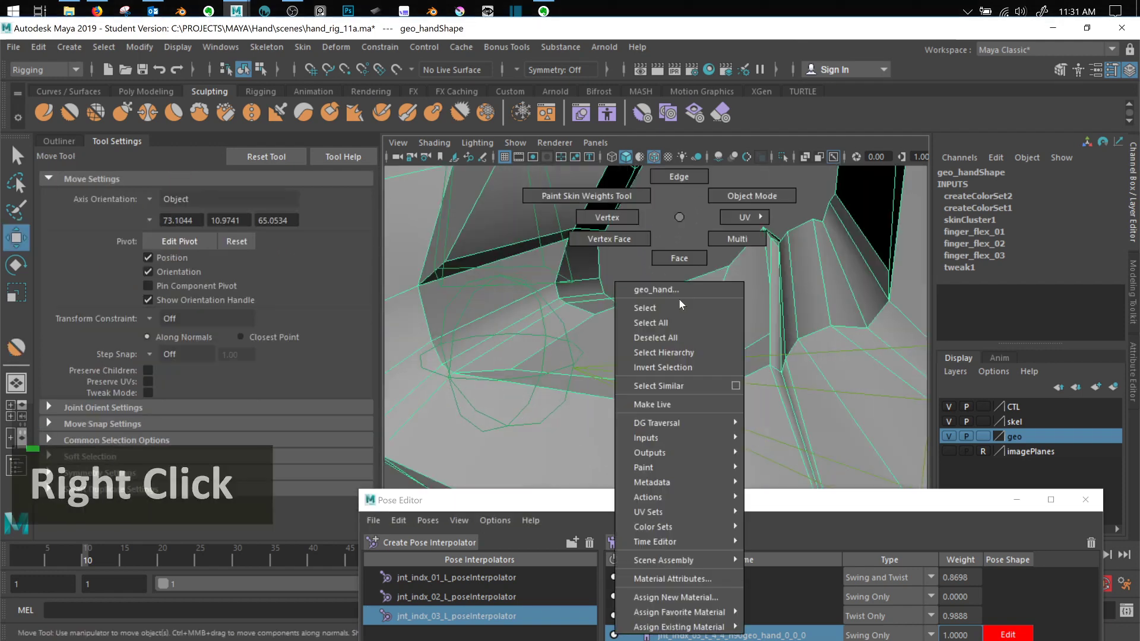
right_click(676, 176)
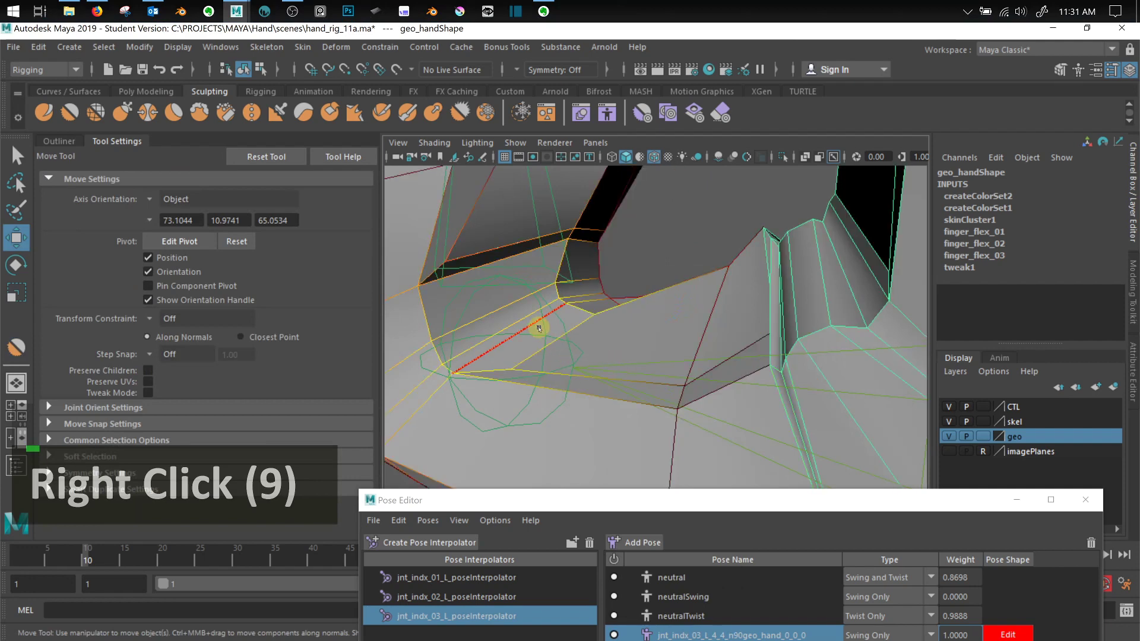
alt+drag(601, 351, 605, 325)
shift+click(609, 325)
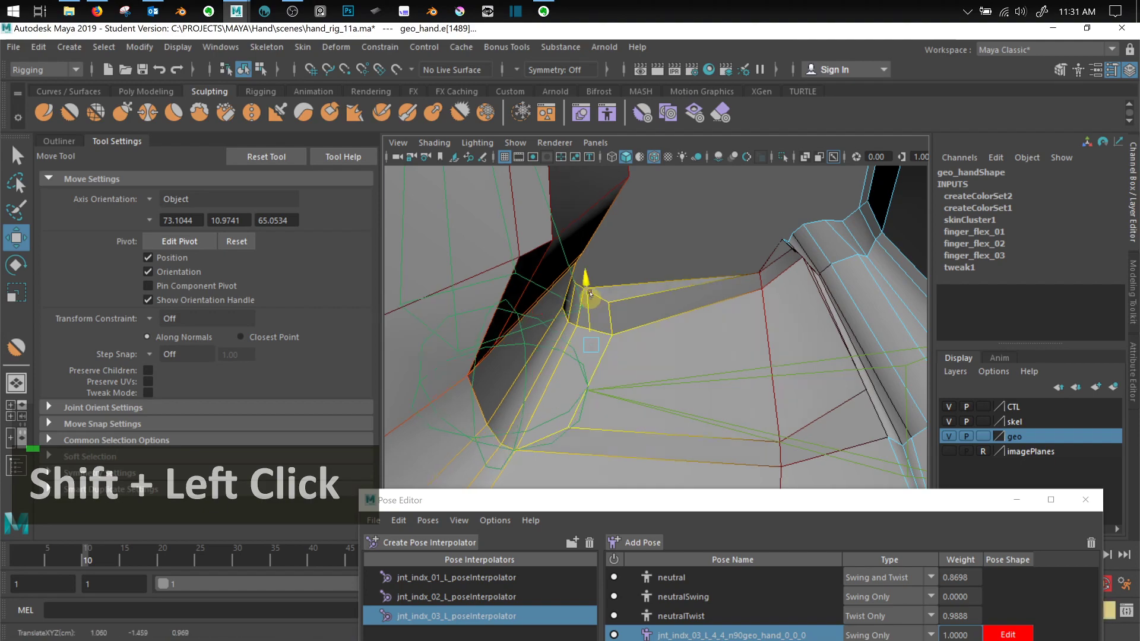
alt+drag(593, 305, 611, 343)
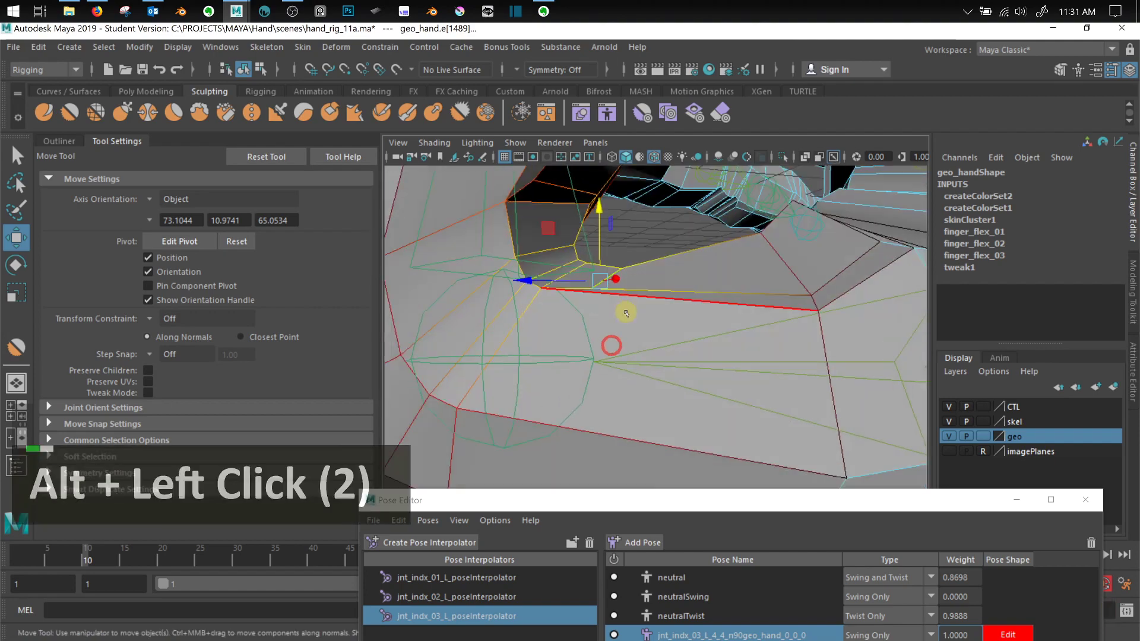
Select two adjacent inner crease edges of geo_hand at the third index joint and shift them along the vertical axis
scroll(623, 310, up, 5)
alt+middle_drag(599, 313, 623, 366)
alt+drag(623, 366, 599, 294)
shift+click(601, 287)
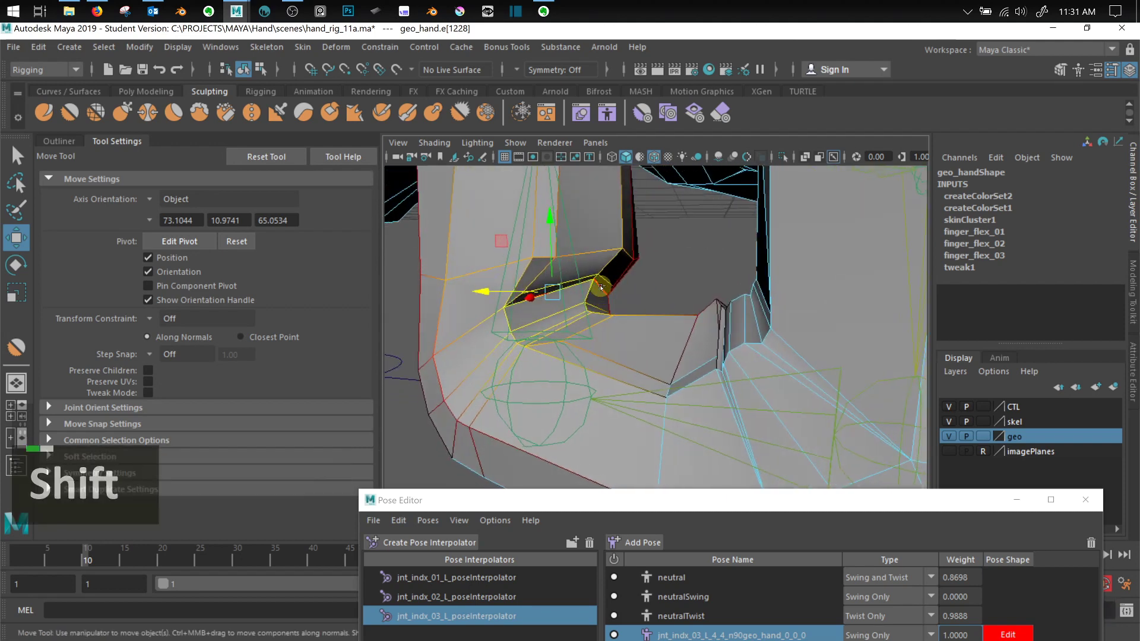
shift+click(600, 286)
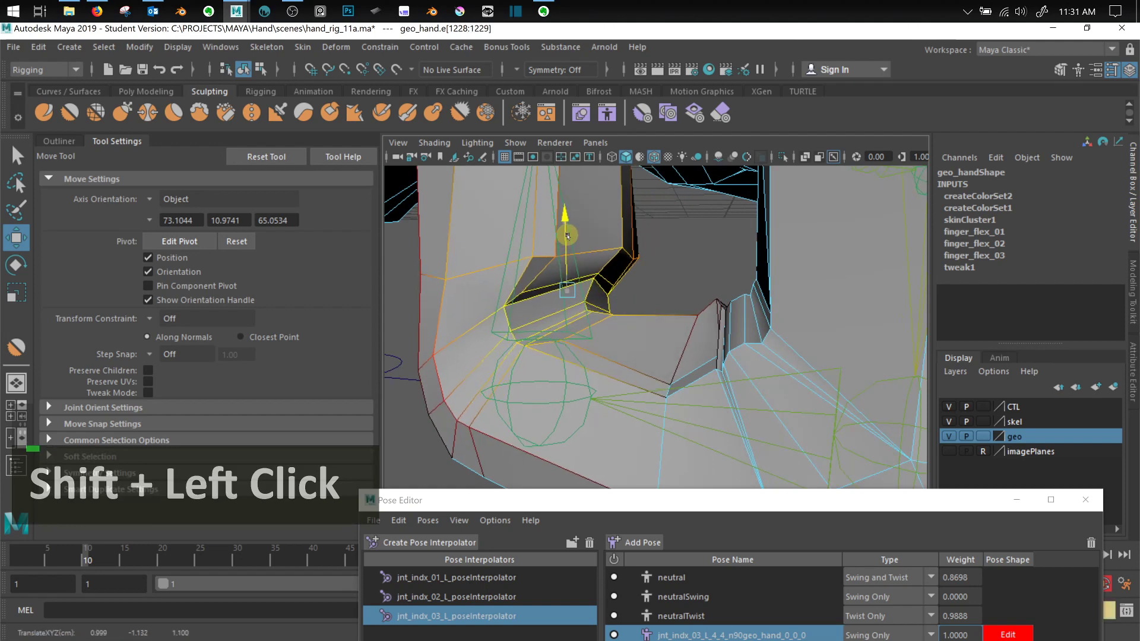
Narrow the soft selection falloff radius and shift the same crease edges slightly down along the vertical axis
key(b)
click(595, 302)
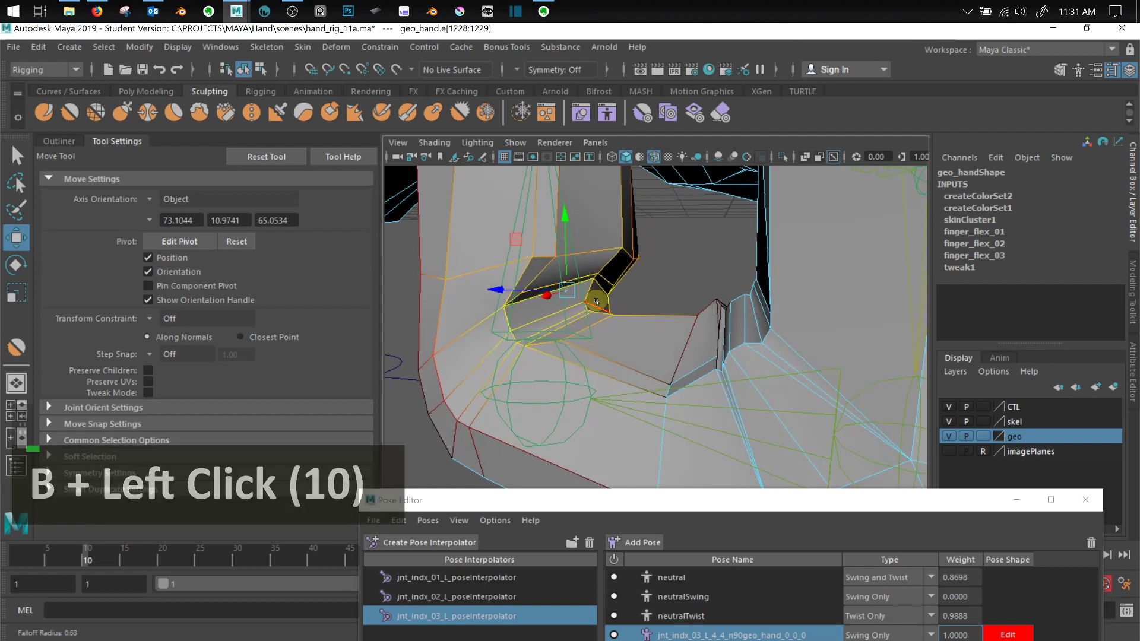
drag(612, 316, 512, 320)
drag(574, 209, 344, 386)
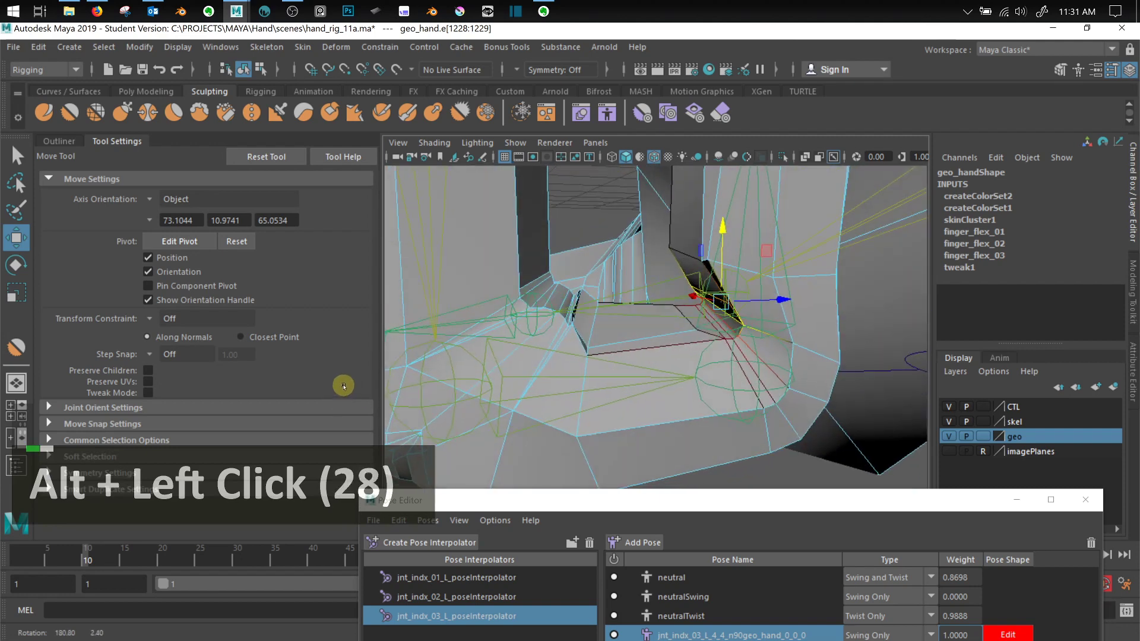
scroll(729, 324, up, 3)
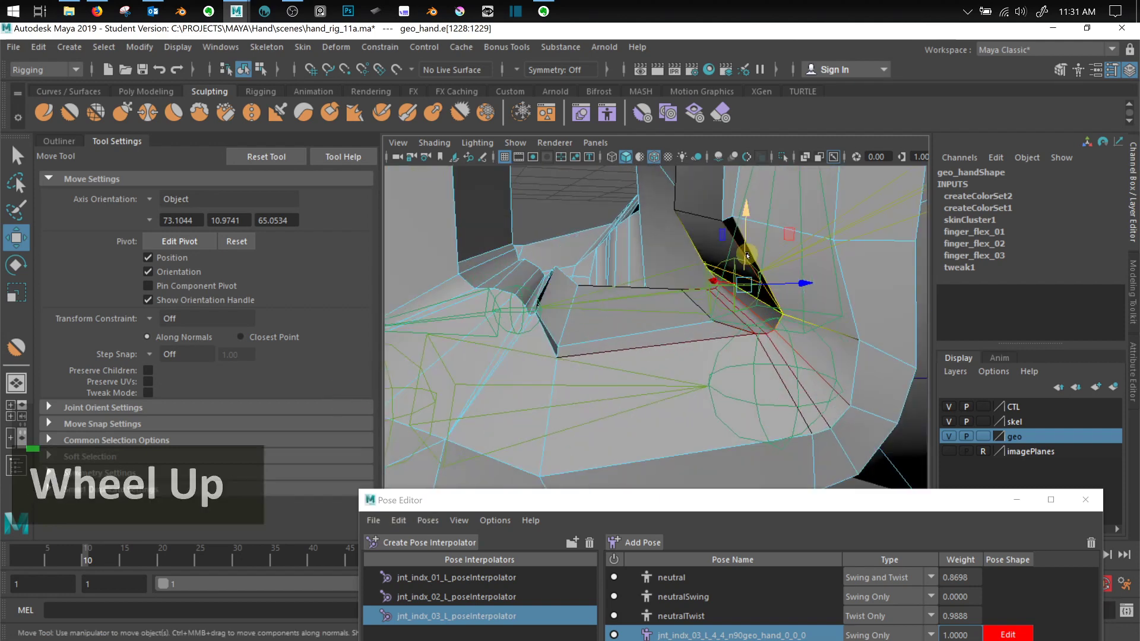
drag(747, 256, 746, 262)
Select the edges along the lower side of the third index joint's inner crease and reposition them to tidy the fold
click(740, 315)
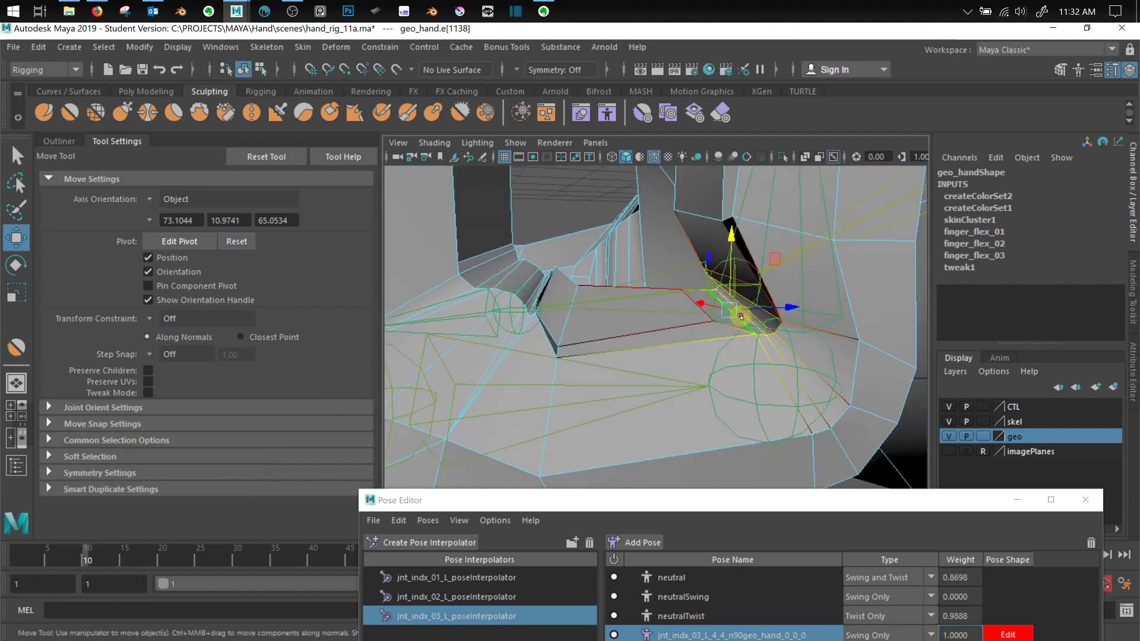
alt+drag(738, 319, 738, 346)
shift+click(681, 260)
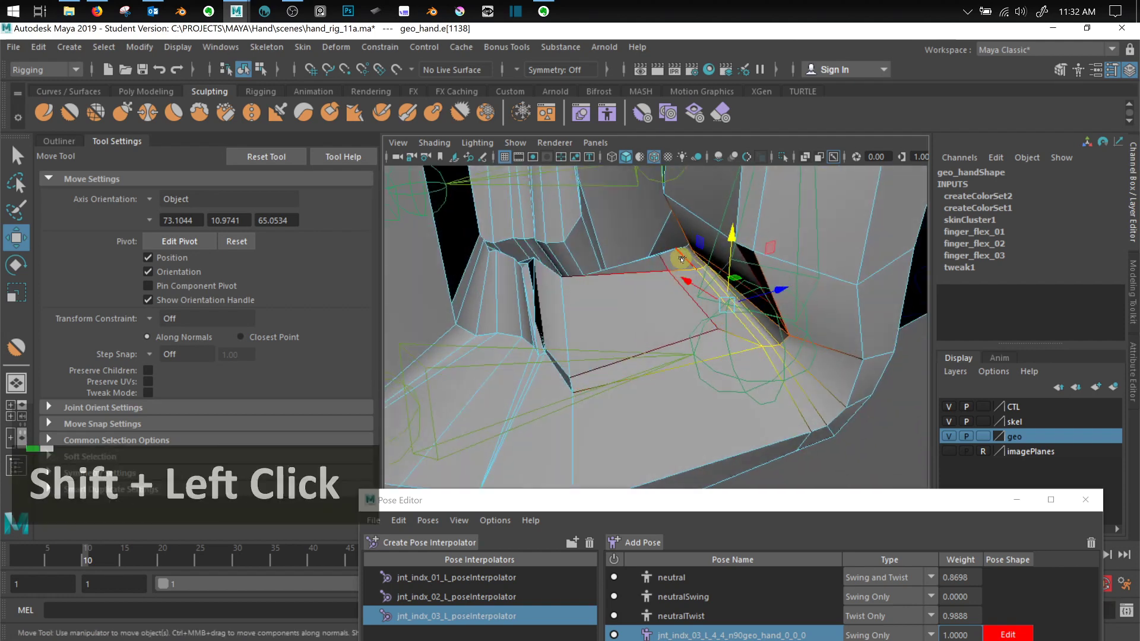
drag(763, 270, 680, 273)
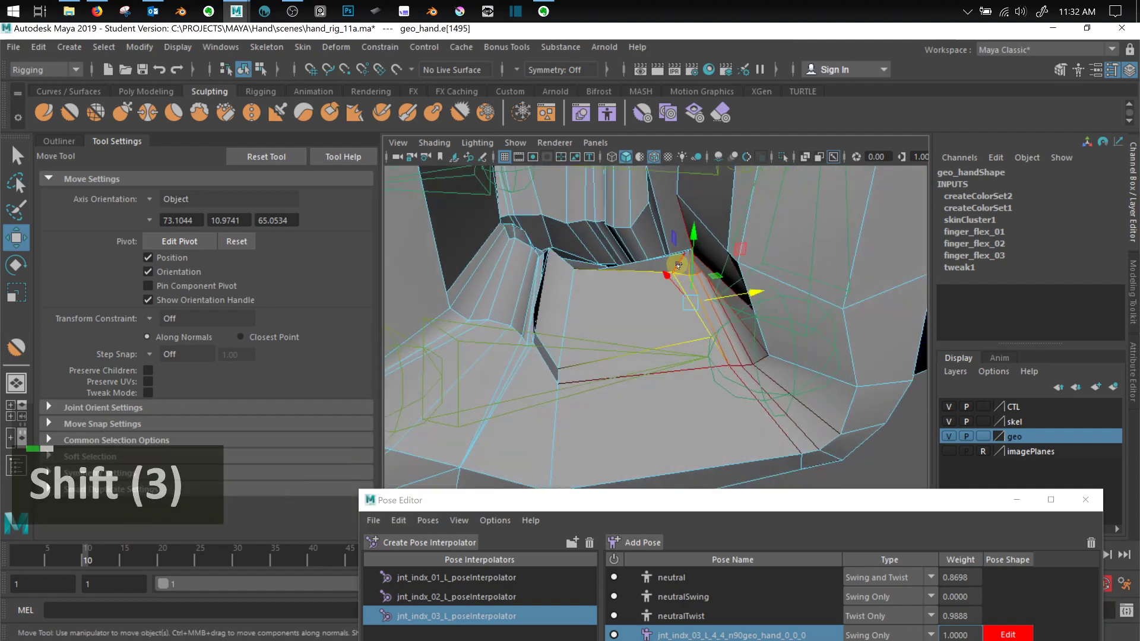
shift+click(678, 250)
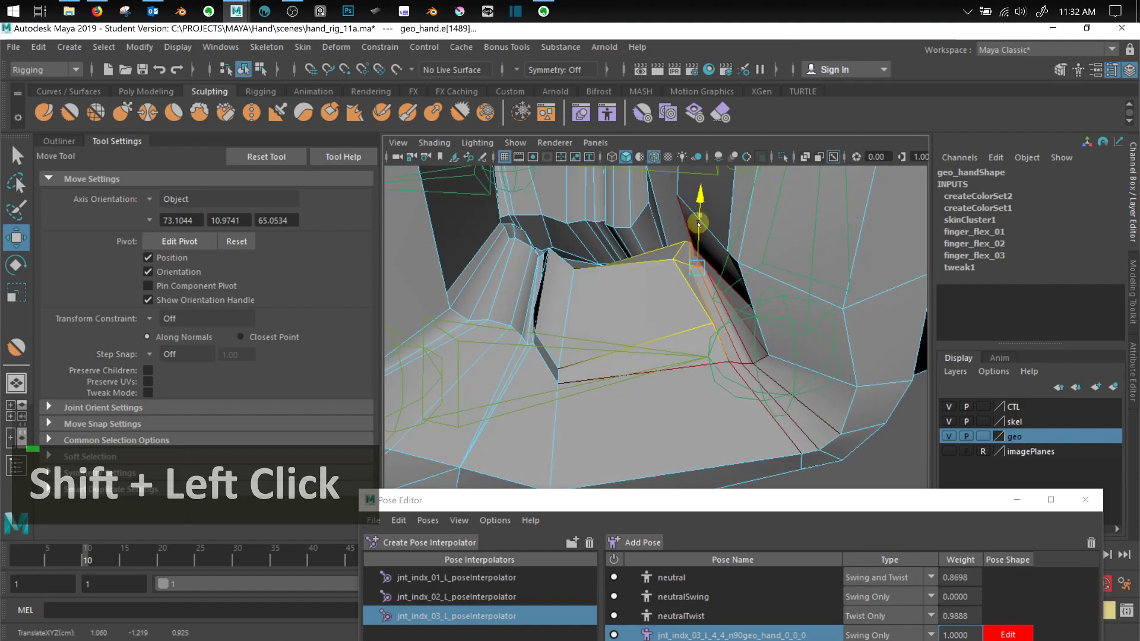
Switch geo_hand to vertex selection and lower the side vertex just above the third index joint's inner crease
scroll(714, 359, down, 3)
alt+drag(713, 359, 1003, 345)
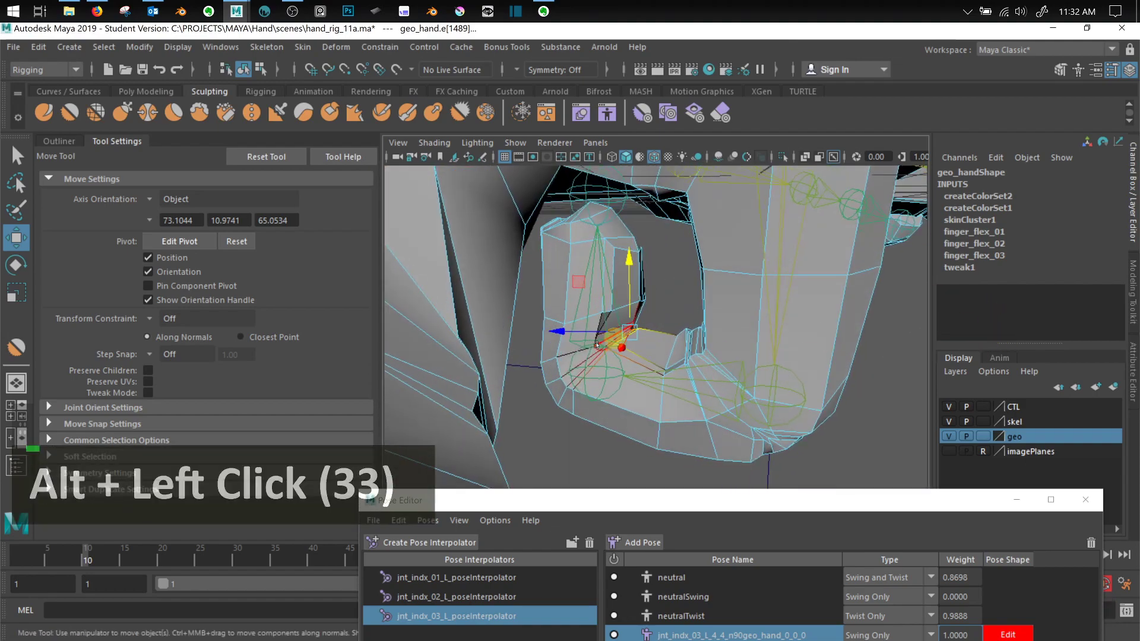
scroll(598, 344, up, 2)
alt+middle_drag(598, 344, 623, 332)
mouse_move(632, 217)
right_down()
mouse_move(604, 184)
mouse_move(576, 218)
right_up()
click(642, 278)
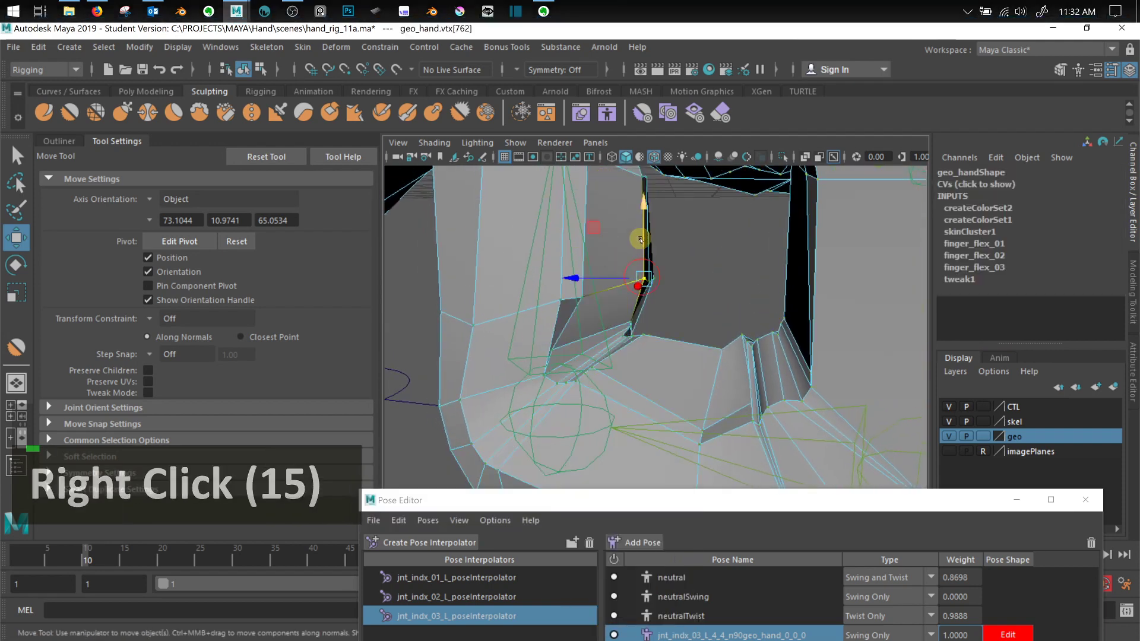
drag(642, 259, 642, 268)
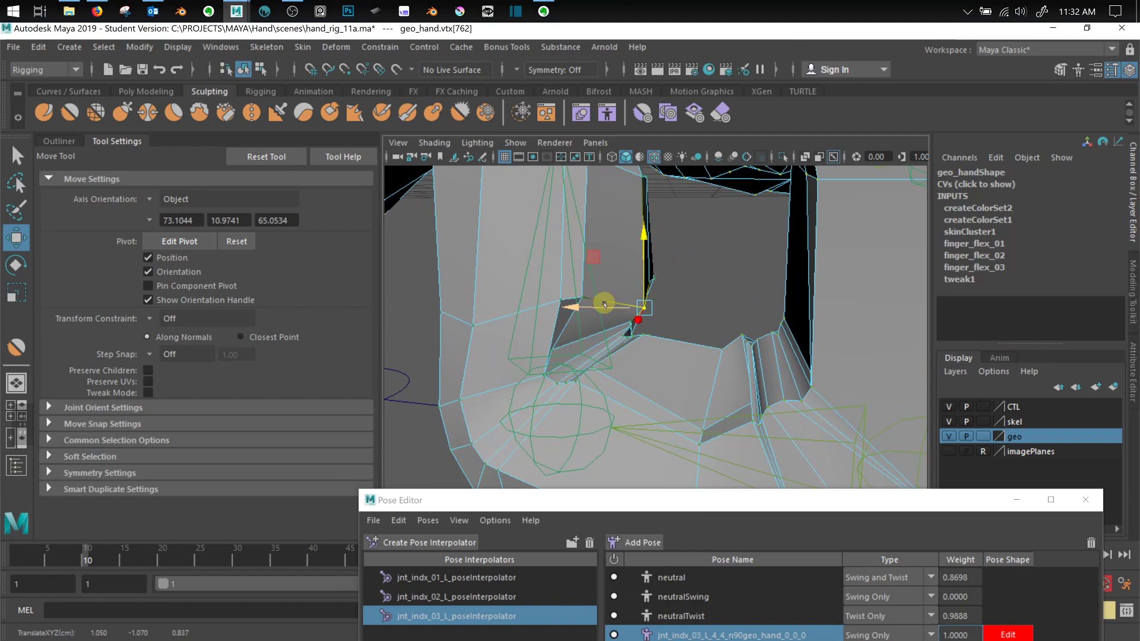
Select the two vertices along the crease's upper rim, shift them in depth and lower them slightly
alt+drag(612, 305, 679, 294)
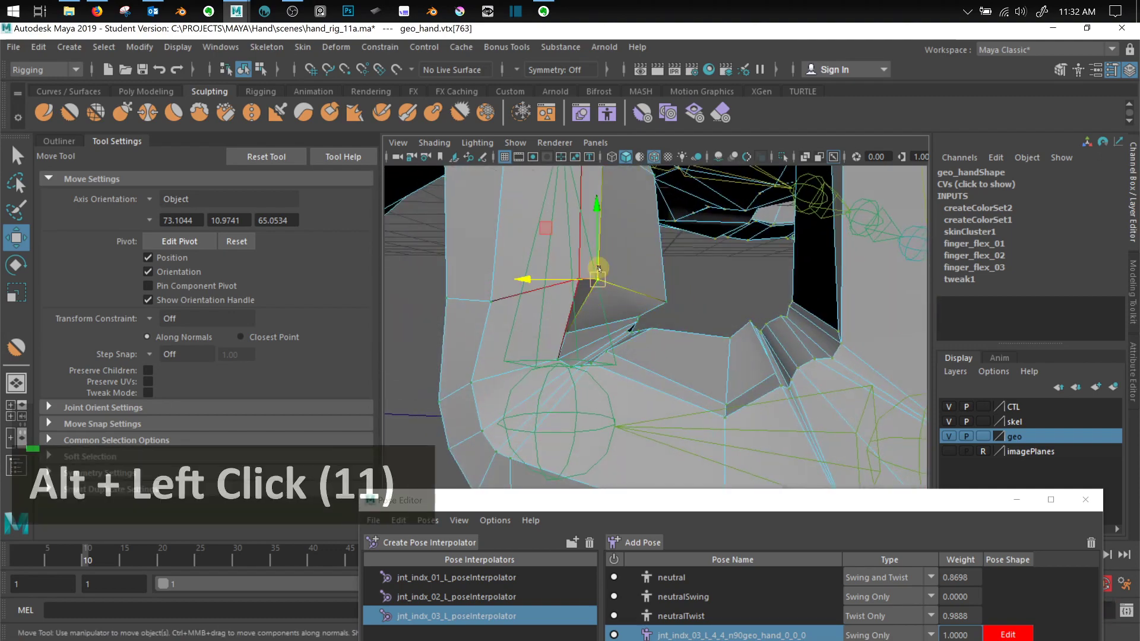
alt+drag(599, 269, 628, 297)
shift+click(696, 282)
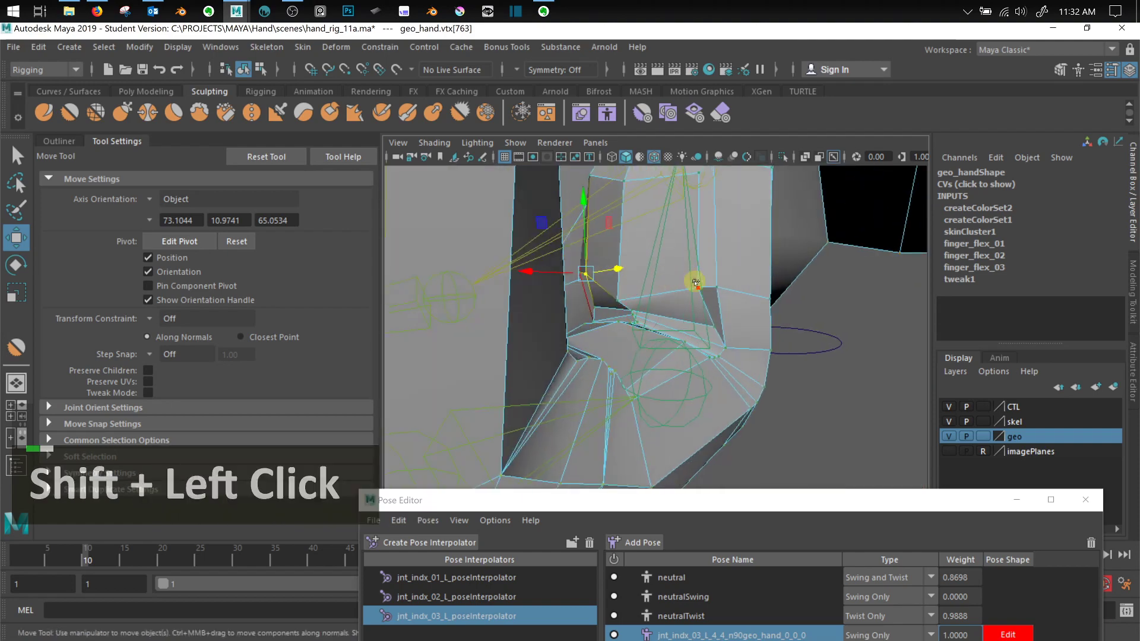
alt+drag(696, 282, 667, 274)
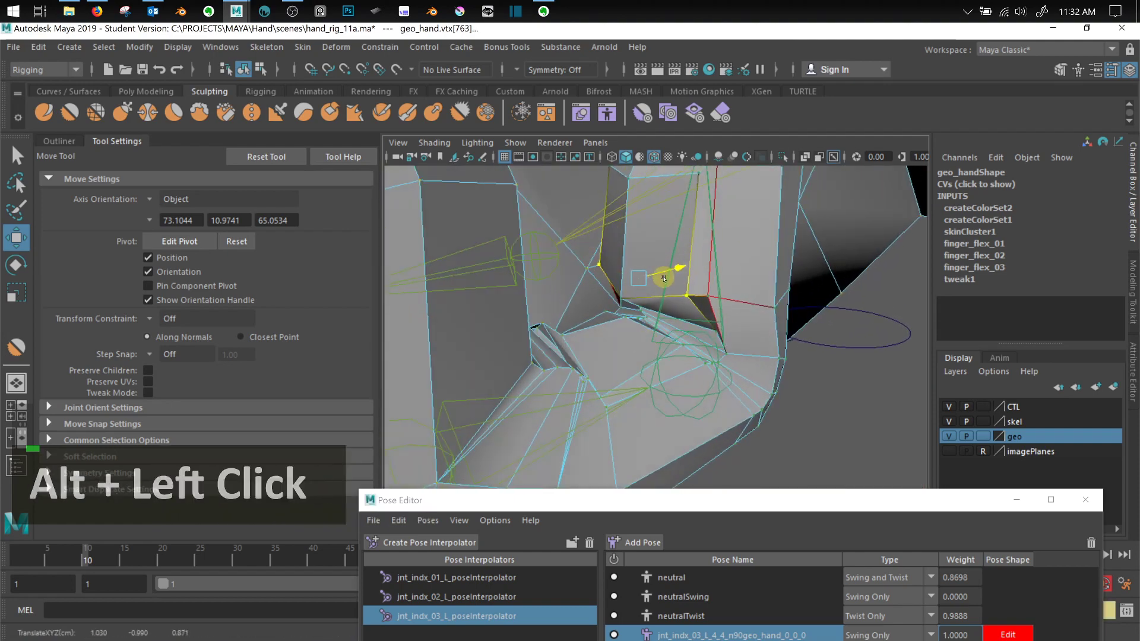
drag(636, 209, 638, 215)
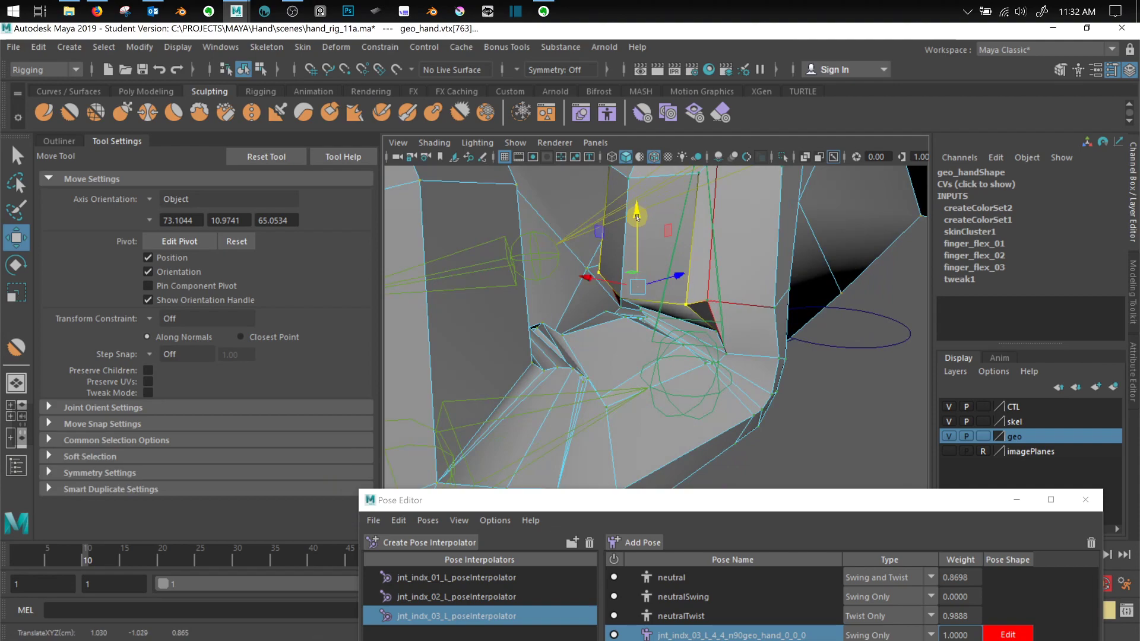
Return to frame 1 and hide the skel display layer
scroll(753, 376, down, 3)
alt+drag(754, 376, 826, 403)
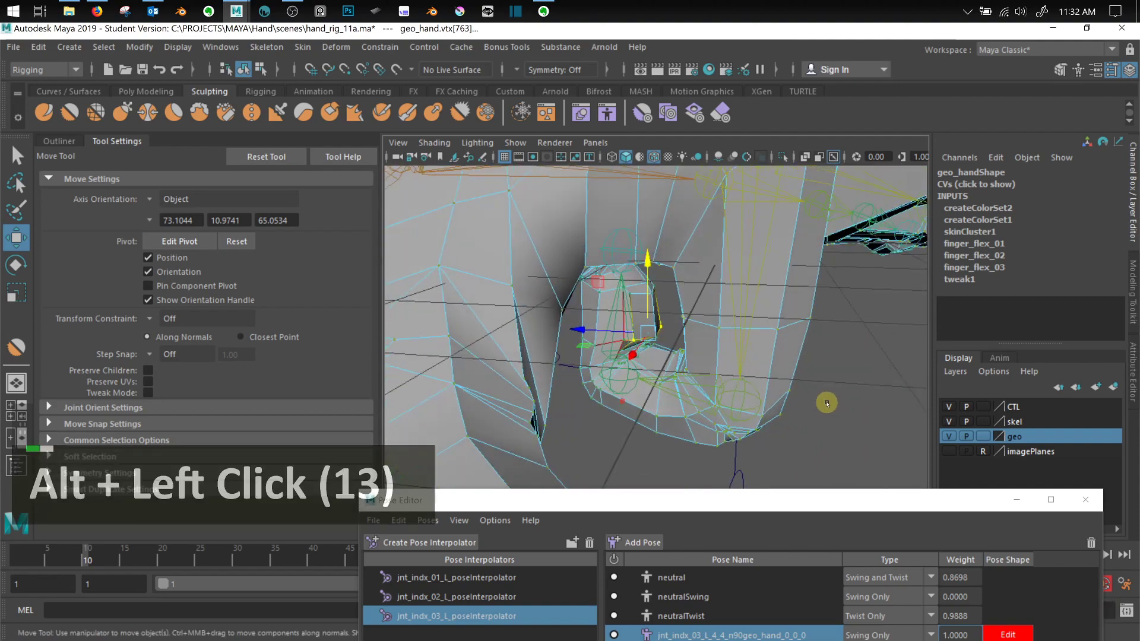
alt+scroll(819, 407, down, 3)
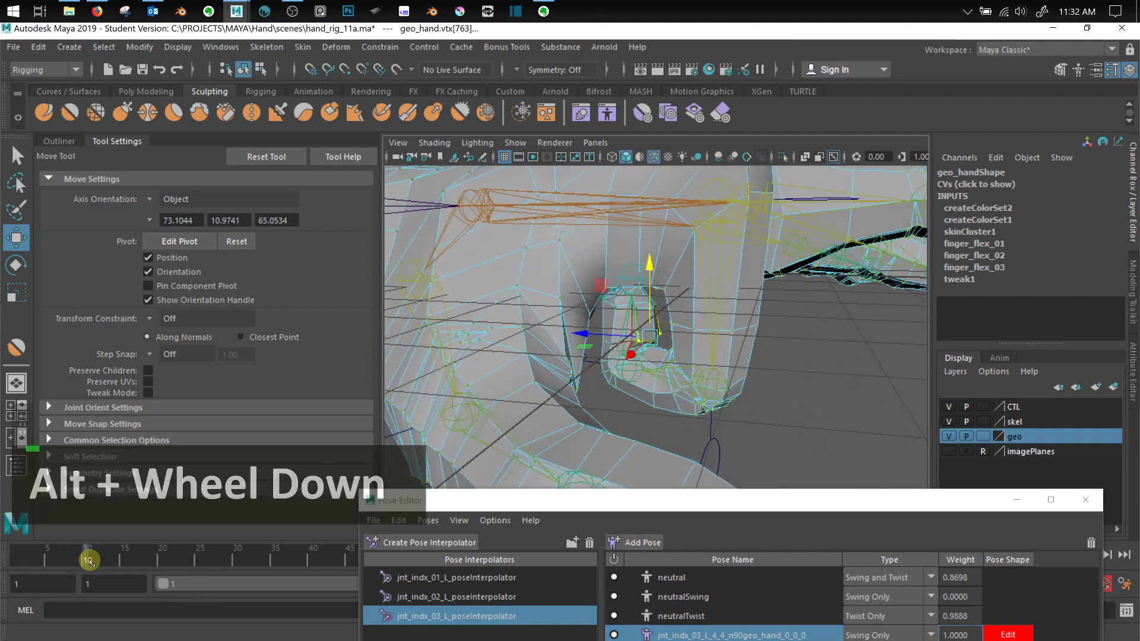
scroll(715, 334, down, 3)
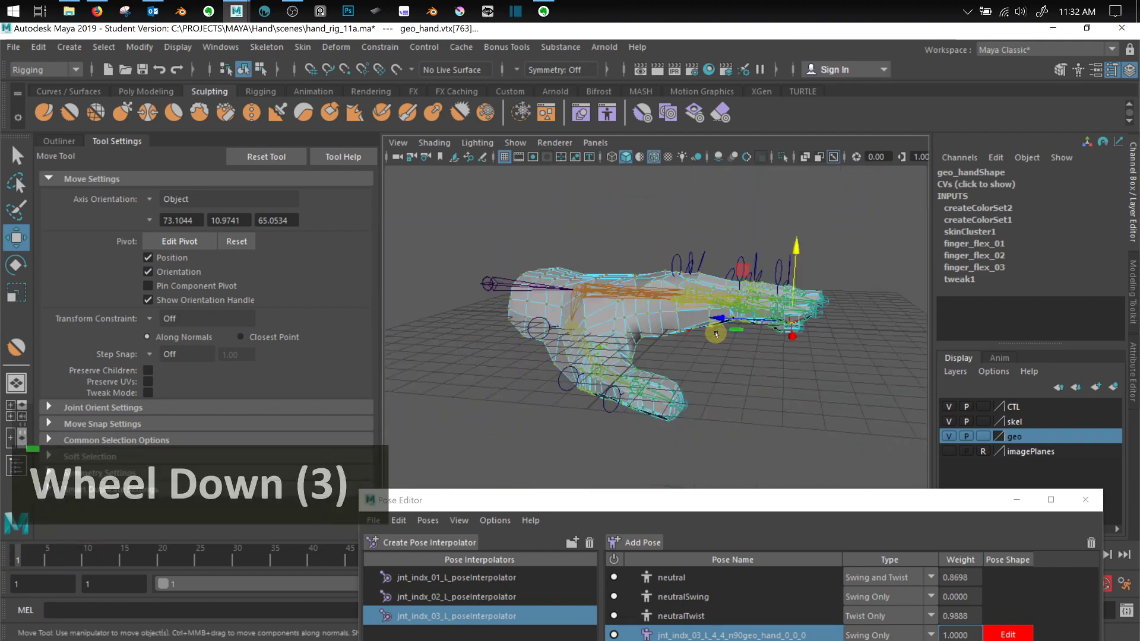
alt+scroll(682, 350, up, 2)
alt+middle_drag(682, 356, 695, 360)
click(950, 422)
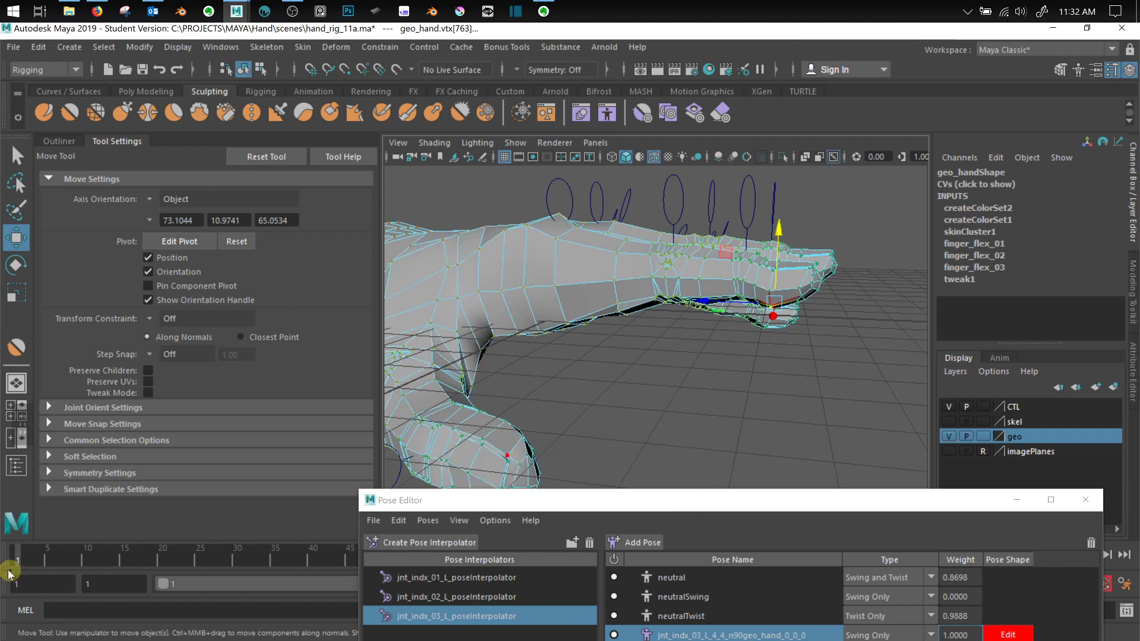
Scrub the timeline to frame 10 to examine the bent index finger, and return geo_hand to object selection
drag(19, 557, 87, 557)
alt+drag(558, 330, 592, 330)
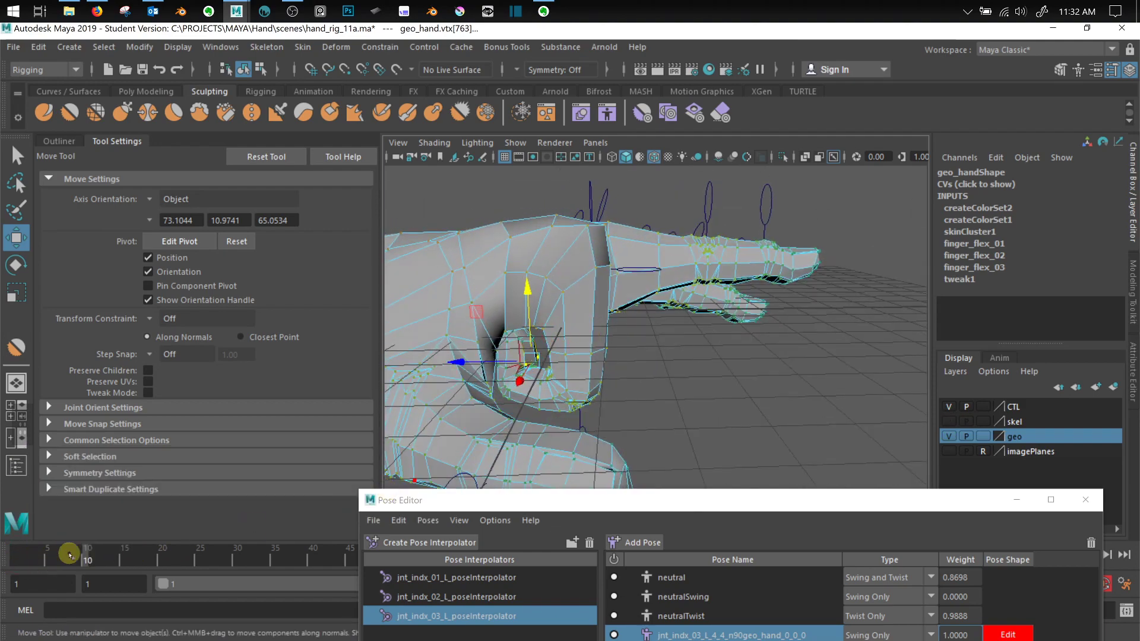
alt+drag(781, 343, 719, 361)
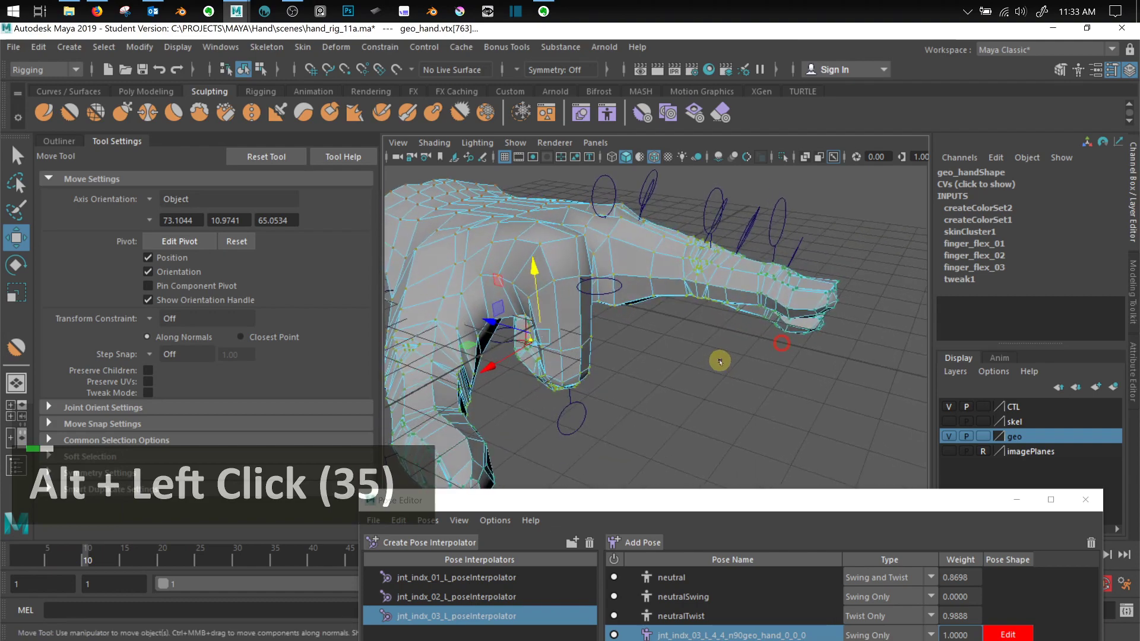
alt+drag(629, 394, 638, 392)
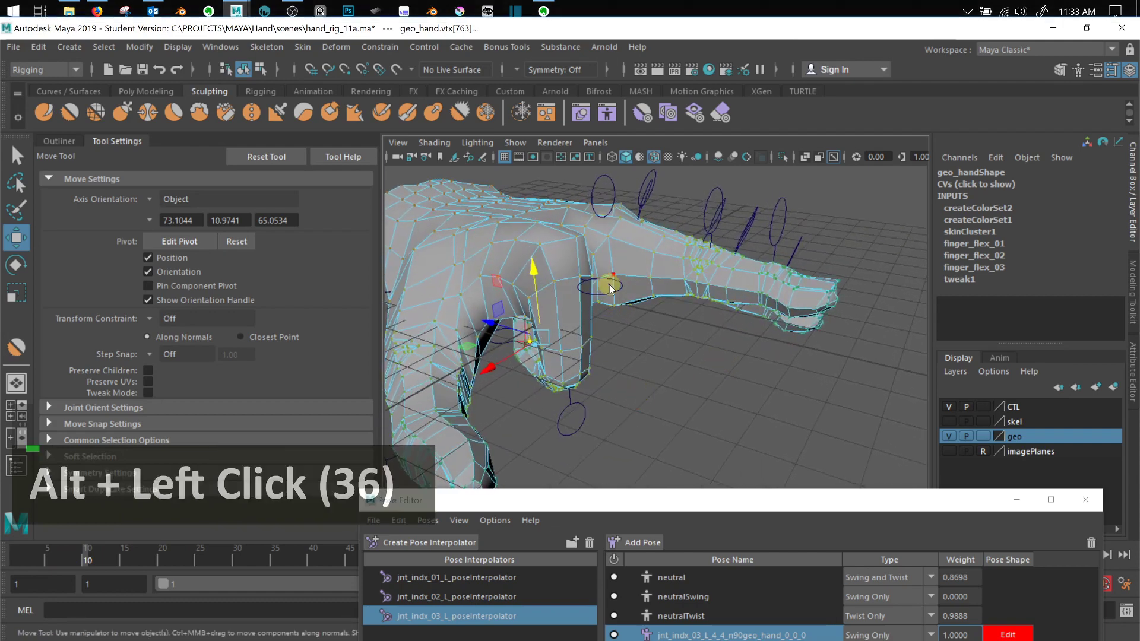
mouse_move(609, 217)
right_down()
mouse_move(609, 252)
mouse_move(575, 200)
mouse_move(606, 184)
mouse_move(657, 194)
right_up()
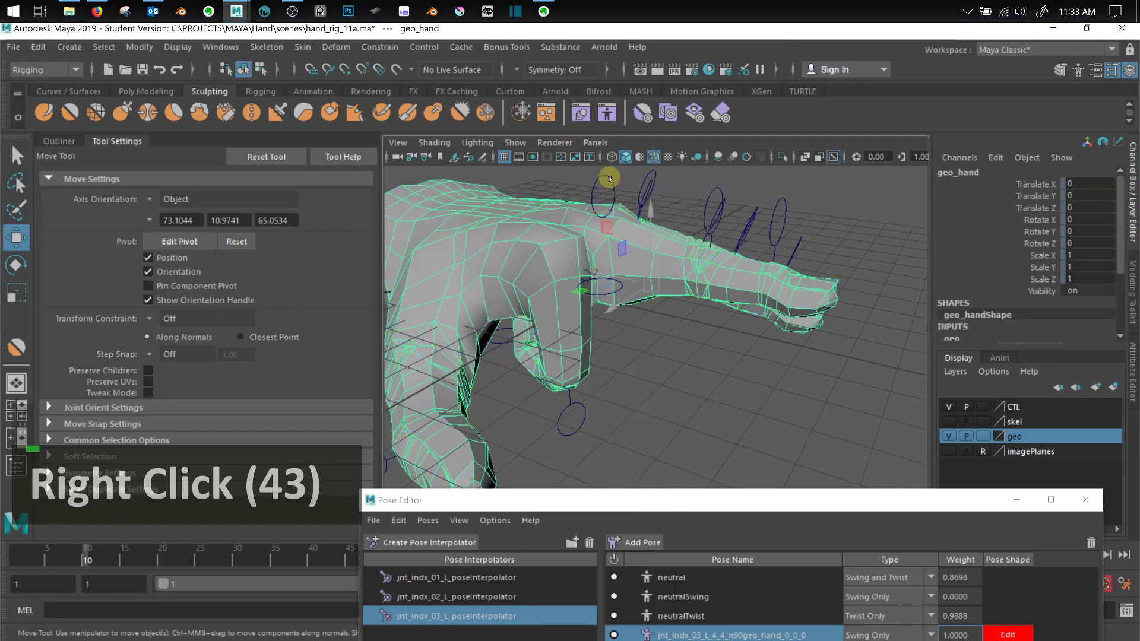
alt+drag(663, 207, 594, 202)
click(625, 178)
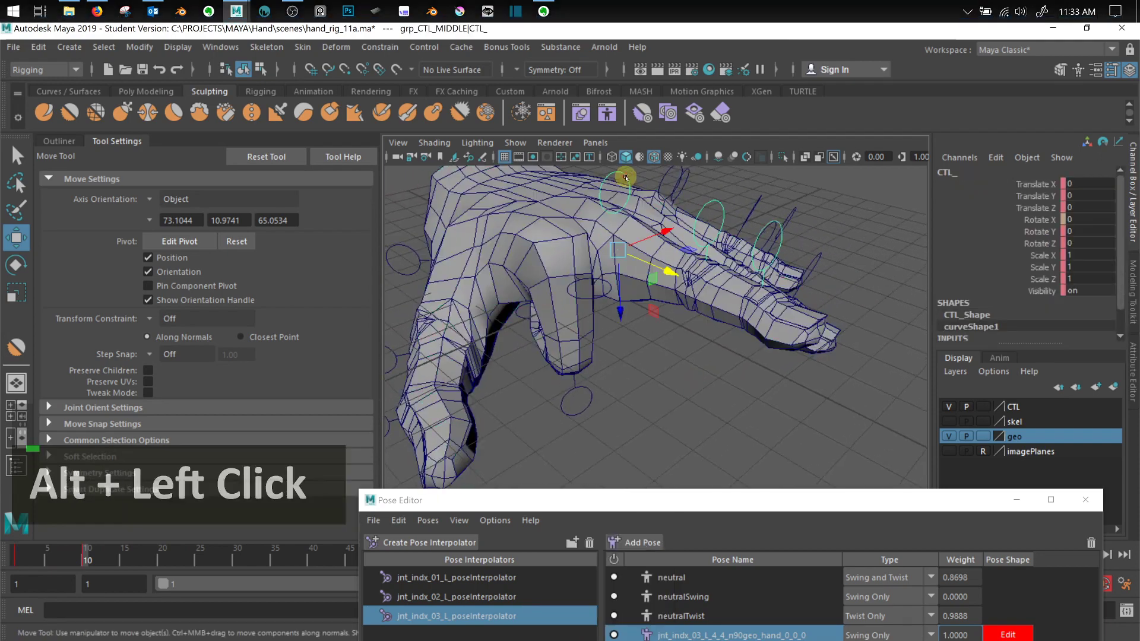
shift+click(725, 199)
shift+click(774, 227)
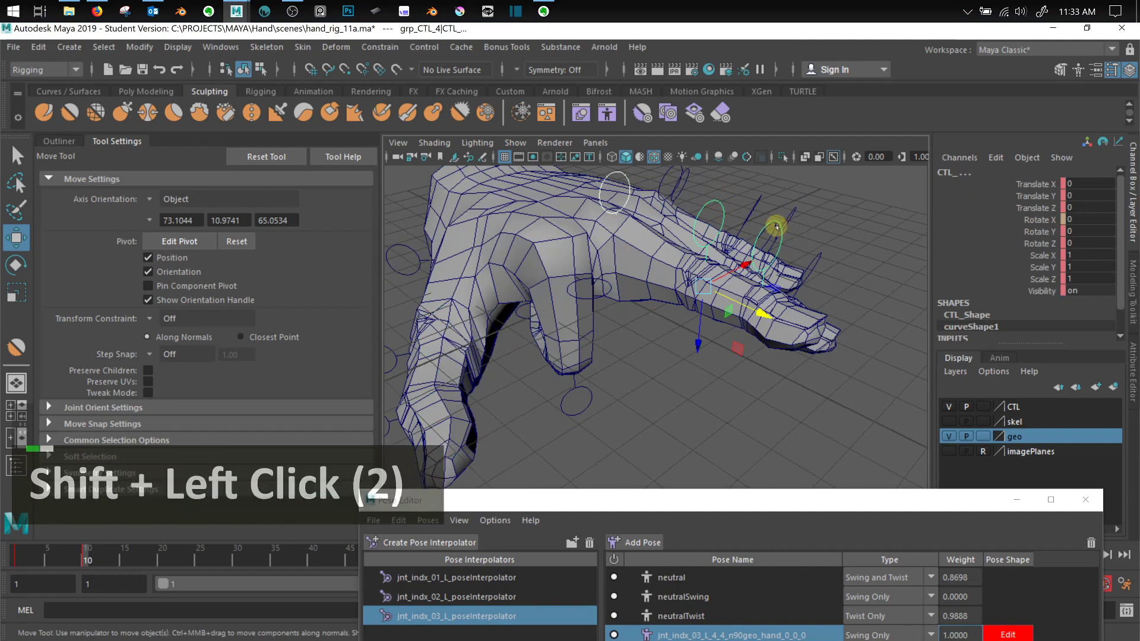
alt+drag(775, 227, 688, 239)
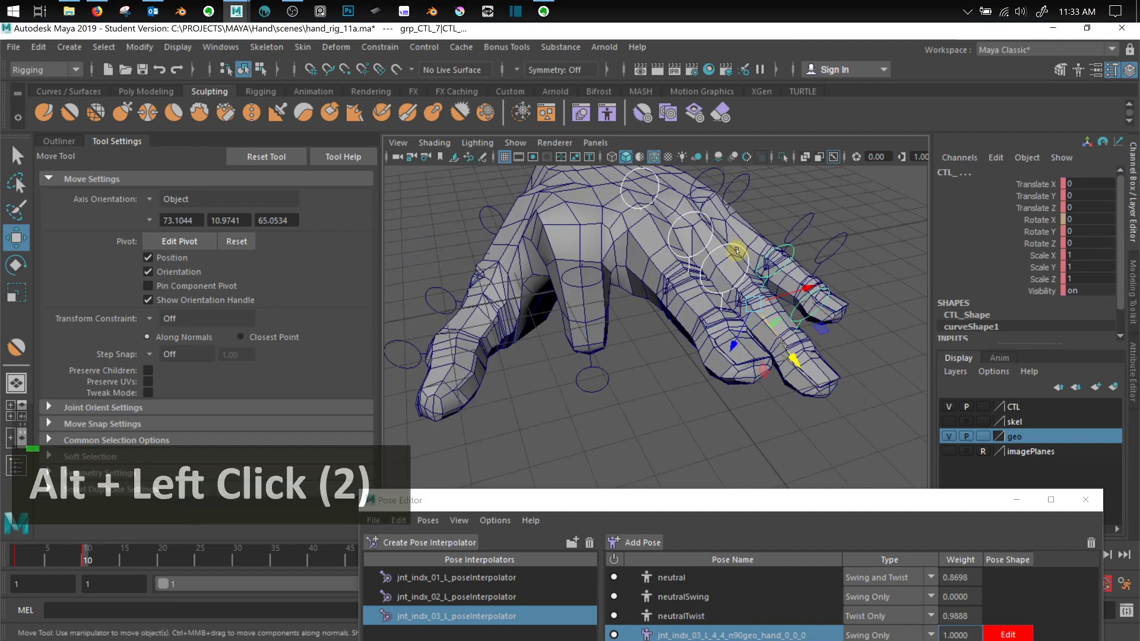
click(684, 237)
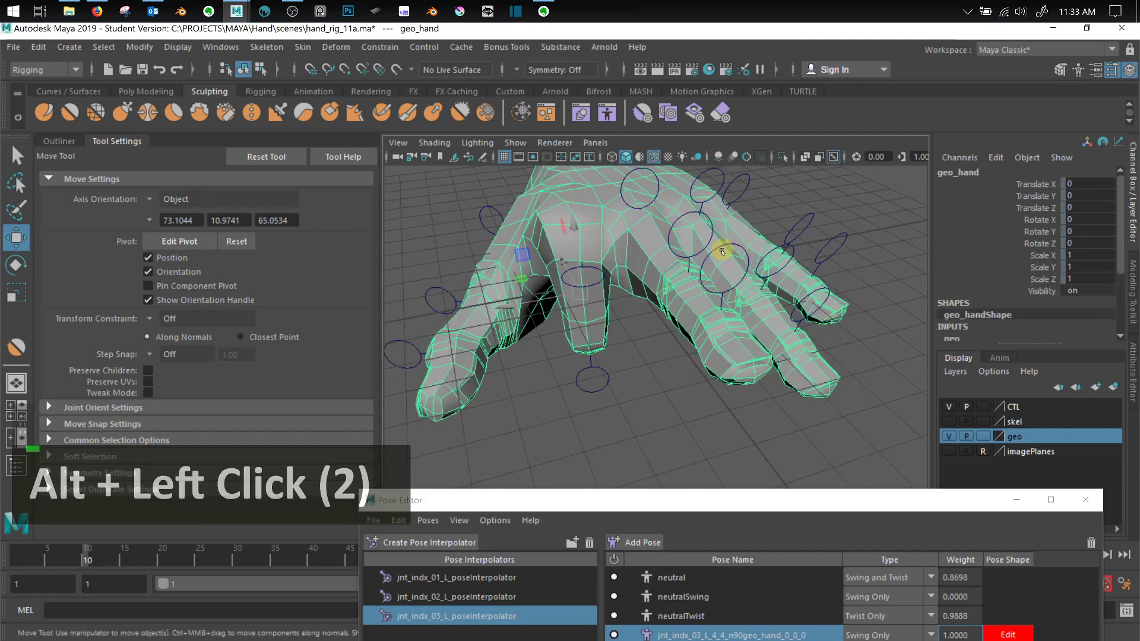
Select the three middle finger controls and set their Rotate X to 90 at frame 10
click(718, 248)
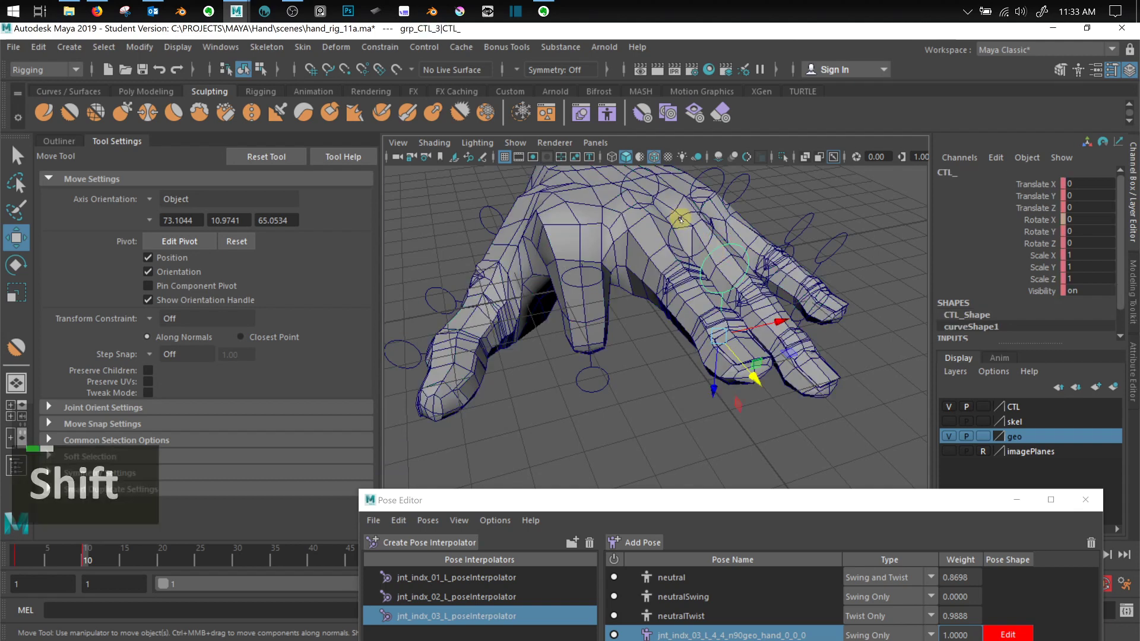
shift+click(683, 220)
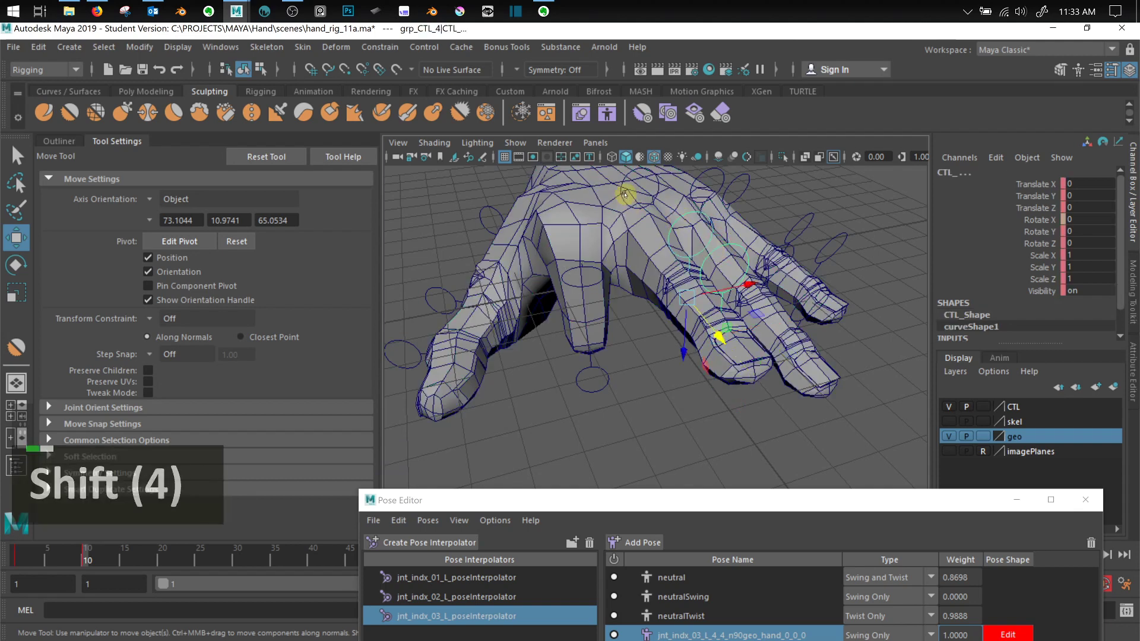
shift+click(620, 190)
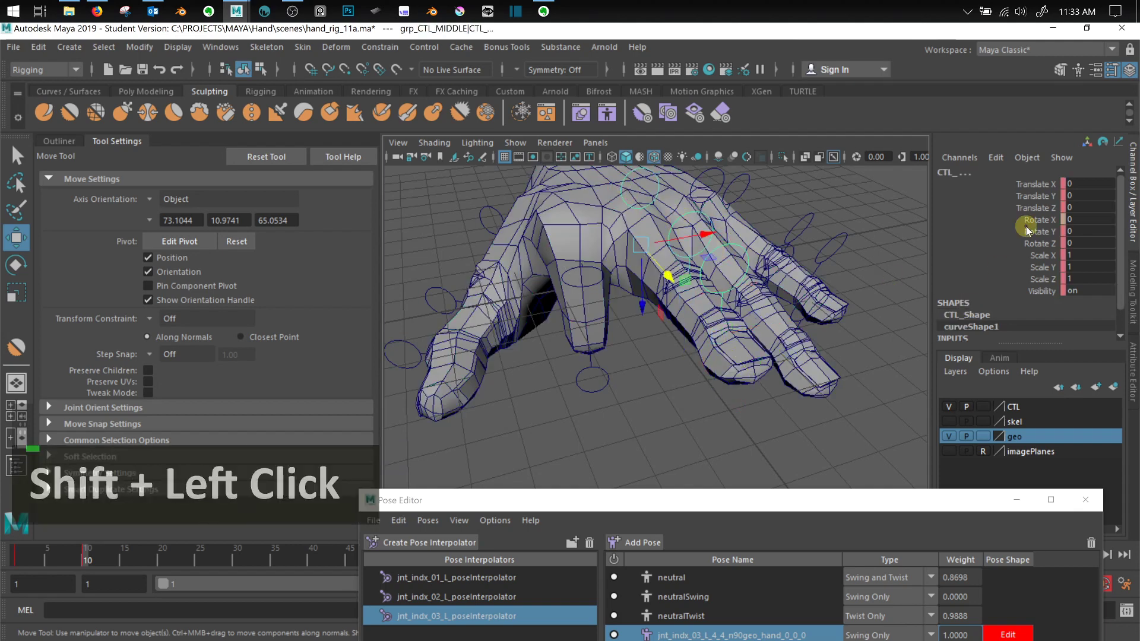
right_drag(1034, 226, 1048, 118)
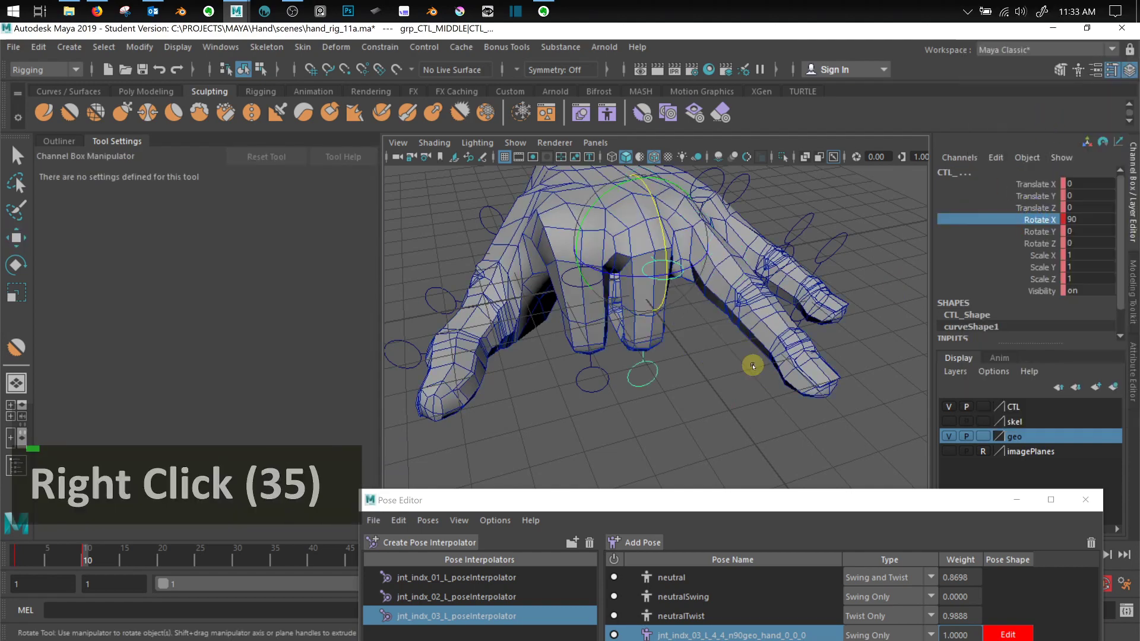
Scrub the timeline up to frame 10 and compare the curled index and middle fingers from several angles
alt+drag(600, 416, 398, 473)
mouse_move(89, 563)
mouse_down()
mouse_move(33, 561)
mouse_move(89, 561)
mouse_up()
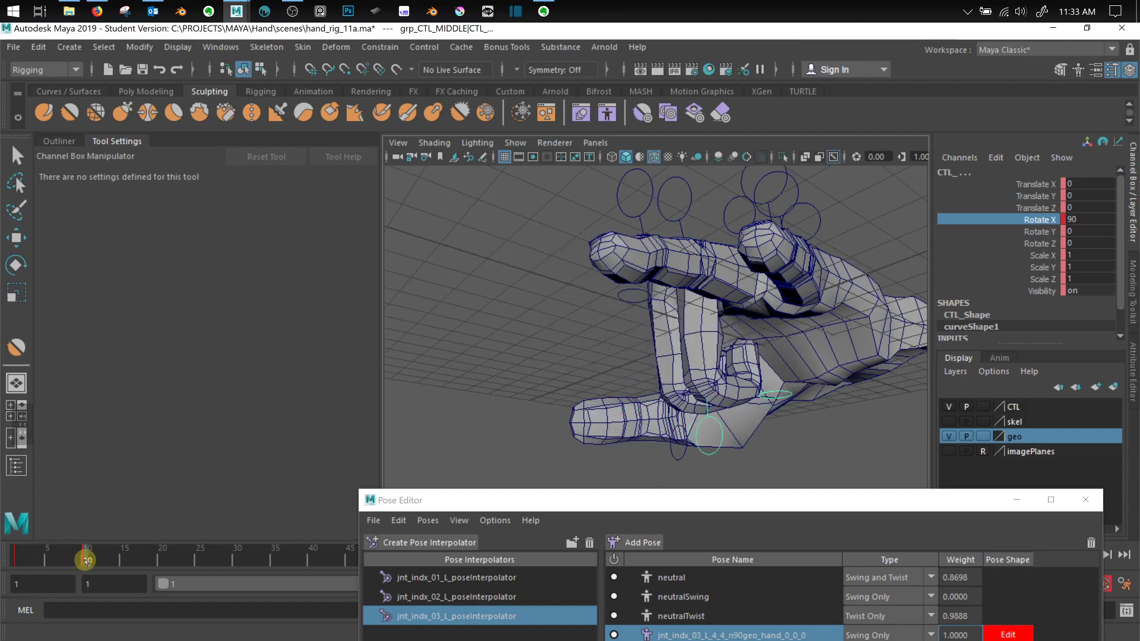
alt+drag(705, 356, 1021, 344)
mouse_move(67, 571)
mouse_down()
mouse_move(21, 573)
mouse_move(88, 573)
mouse_up()
alt+drag(510, 408, 547, 377)
alt+drag(574, 415, 570, 344)
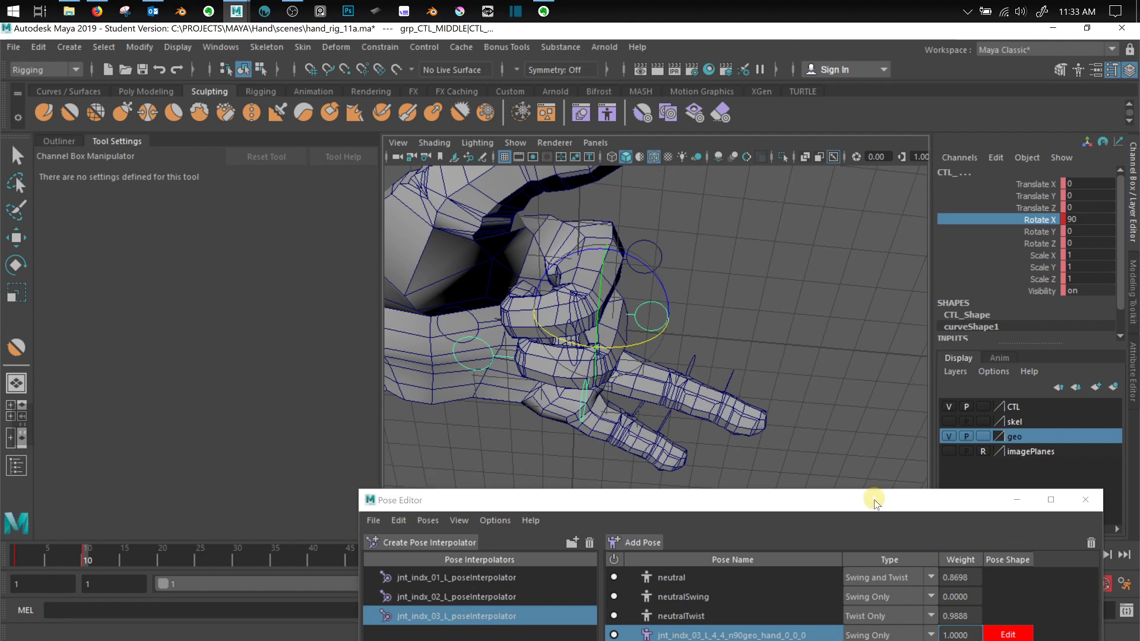
Move the Pose Editor clear and turn off shape editing for the jnt_indx_03_L pose
drag(877, 506, 845, 443)
click(977, 571)
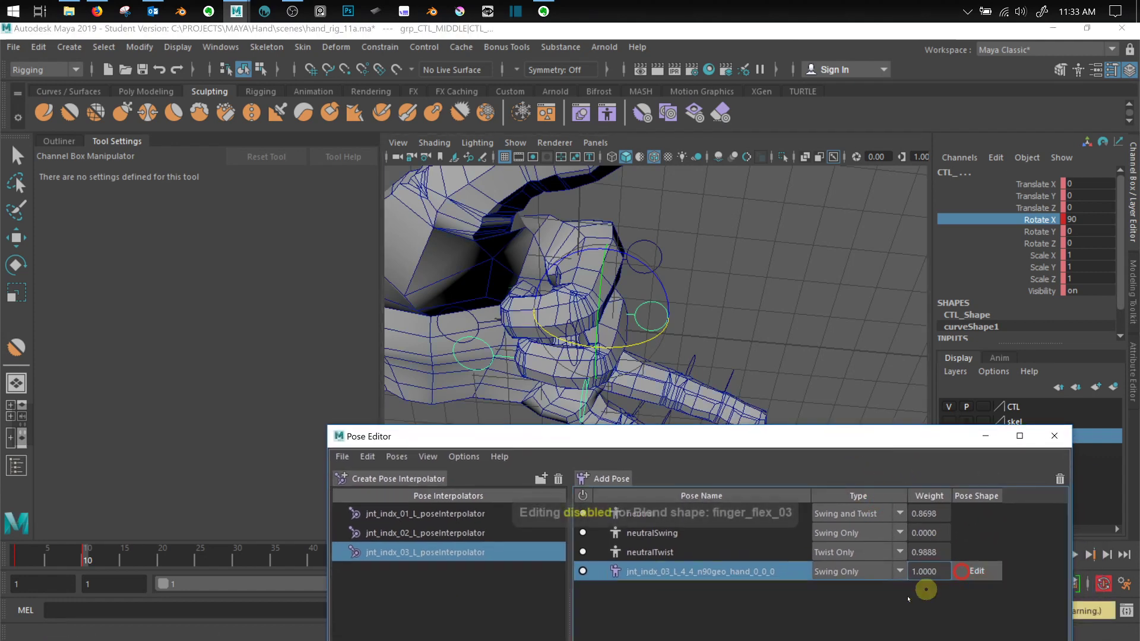
Select the jnt_indx_02_L pose interpolator and save the scene
click(458, 534)
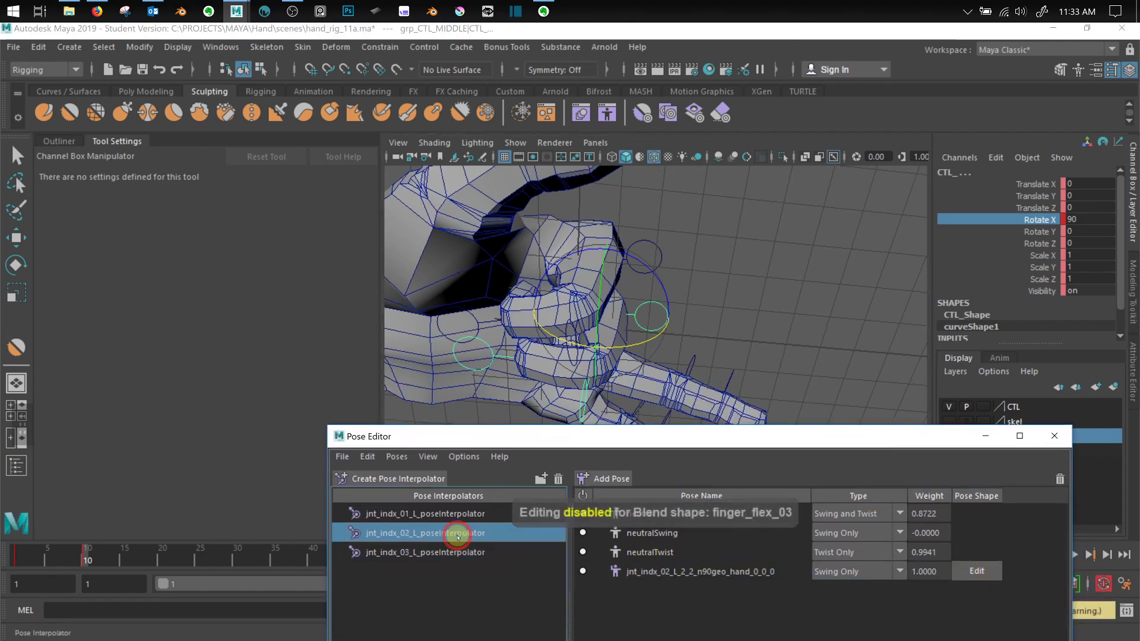
click(13, 47)
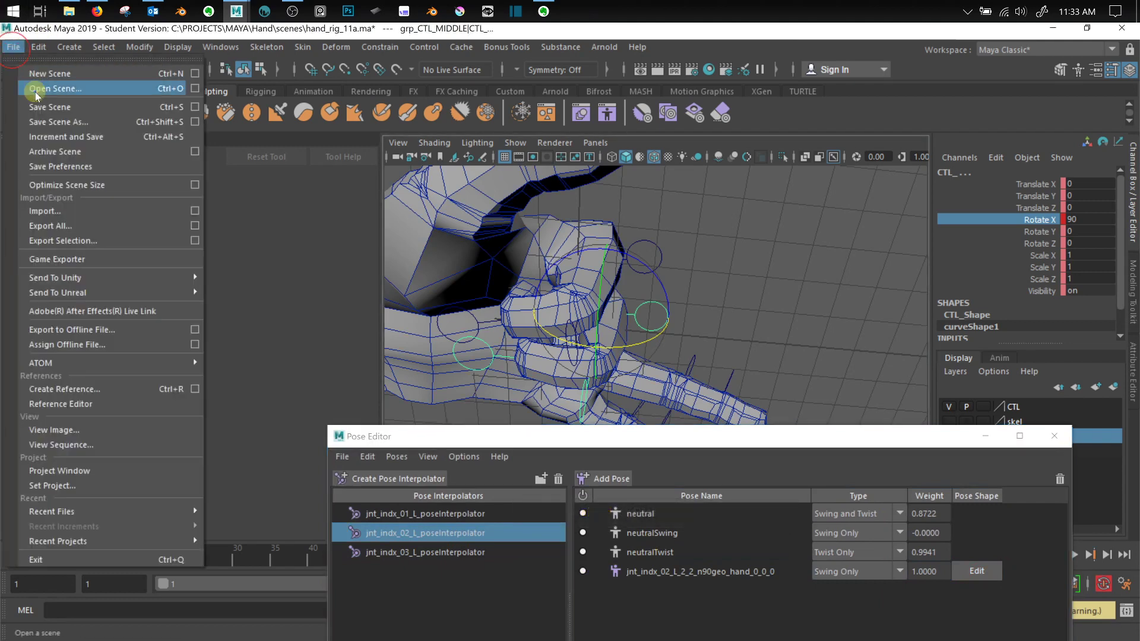
click(39, 107)
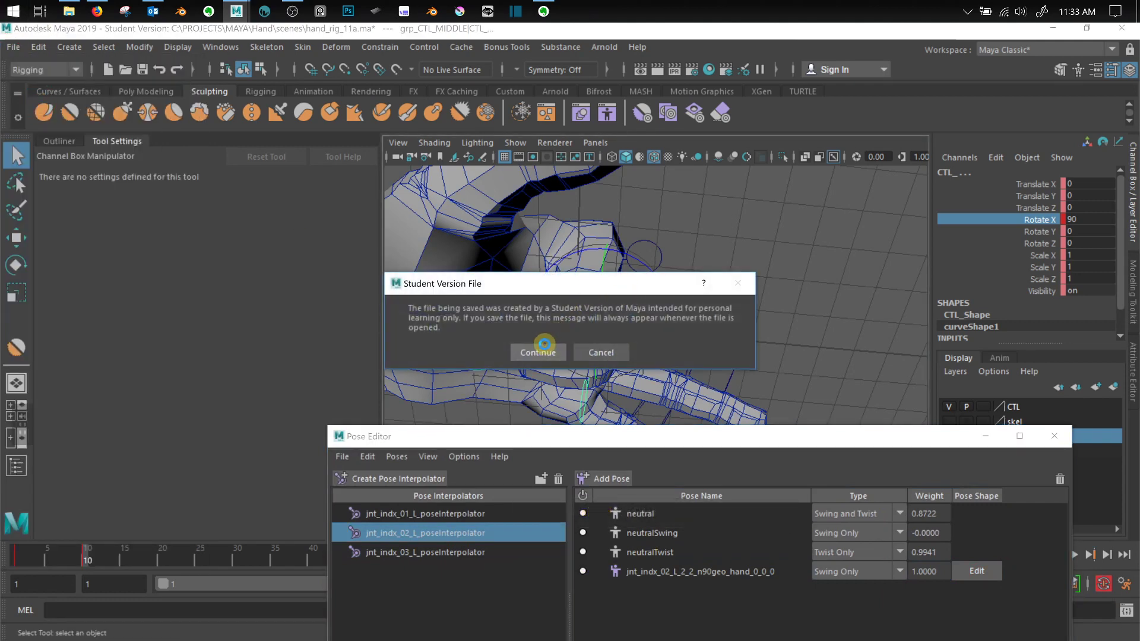
click(544, 345)
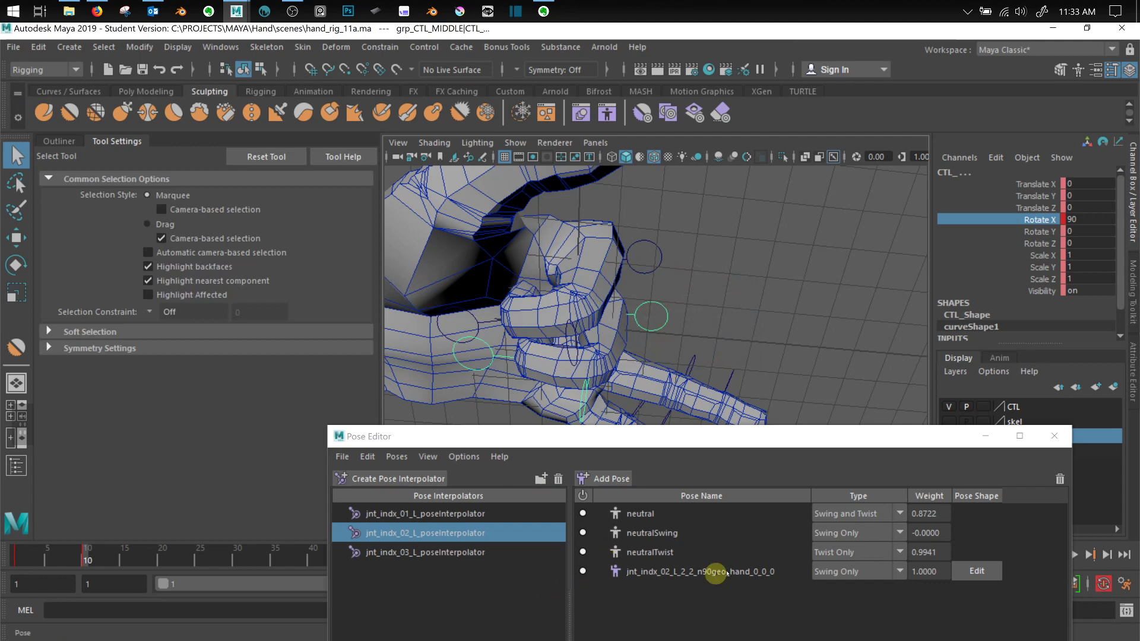
Turn on shape editing for the jnt_indx_02_L pose and nudge an edge at the curled index finger's bend slightly upward
click(723, 572)
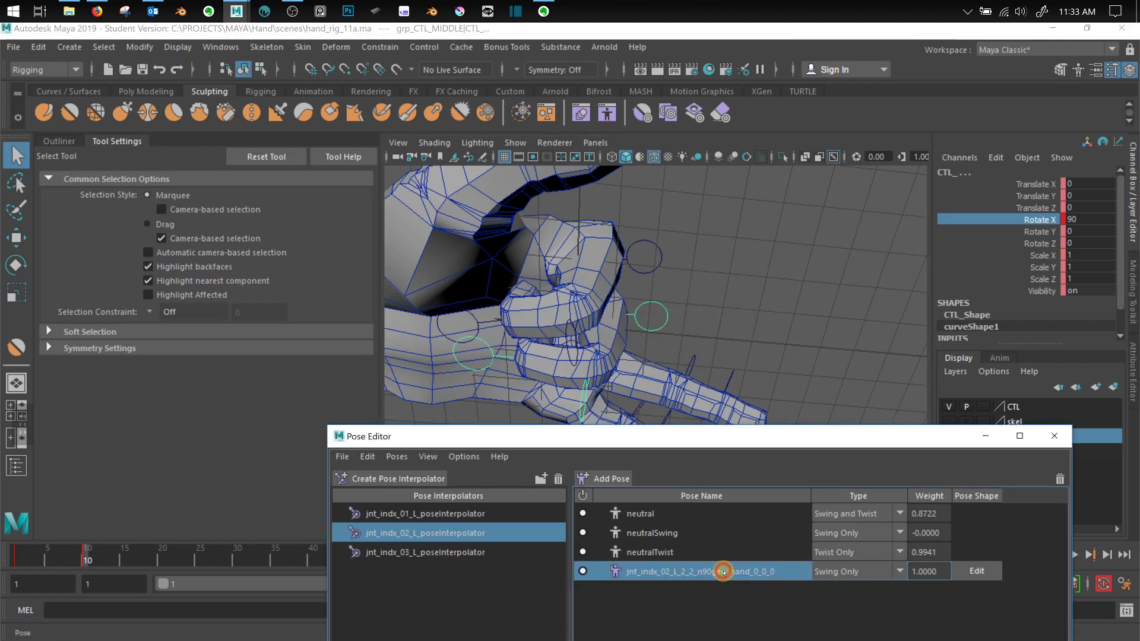
click(974, 571)
alt+drag(649, 357, 637, 353)
scroll(597, 346, up, 1)
alt+middle_drag(482, 323, 536, 320)
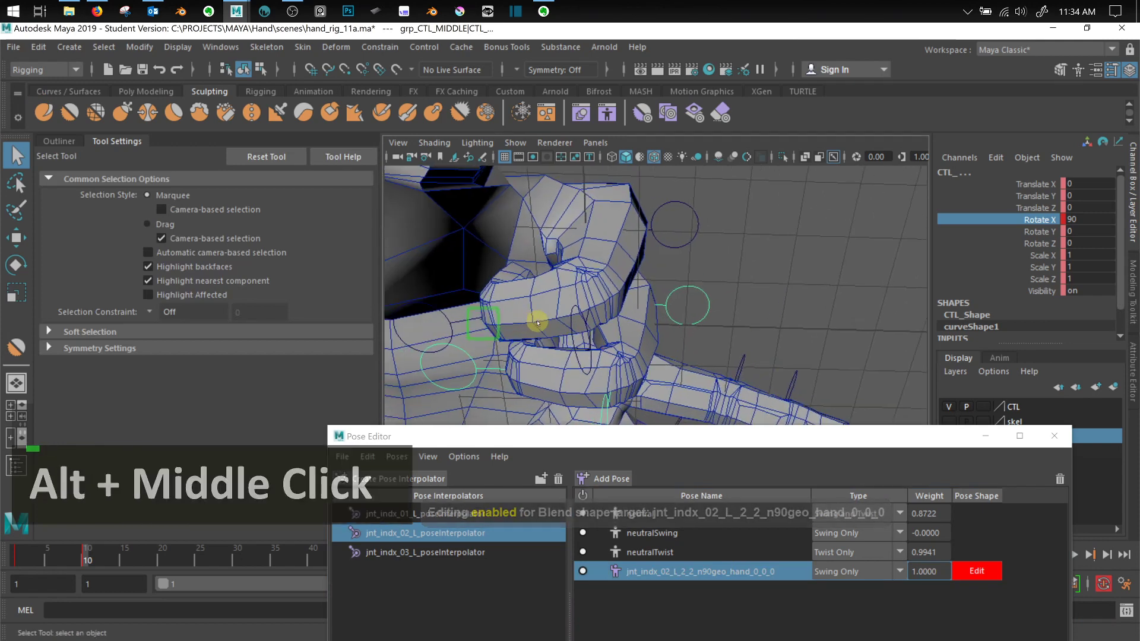
right_drag(537, 217, 544, 238)
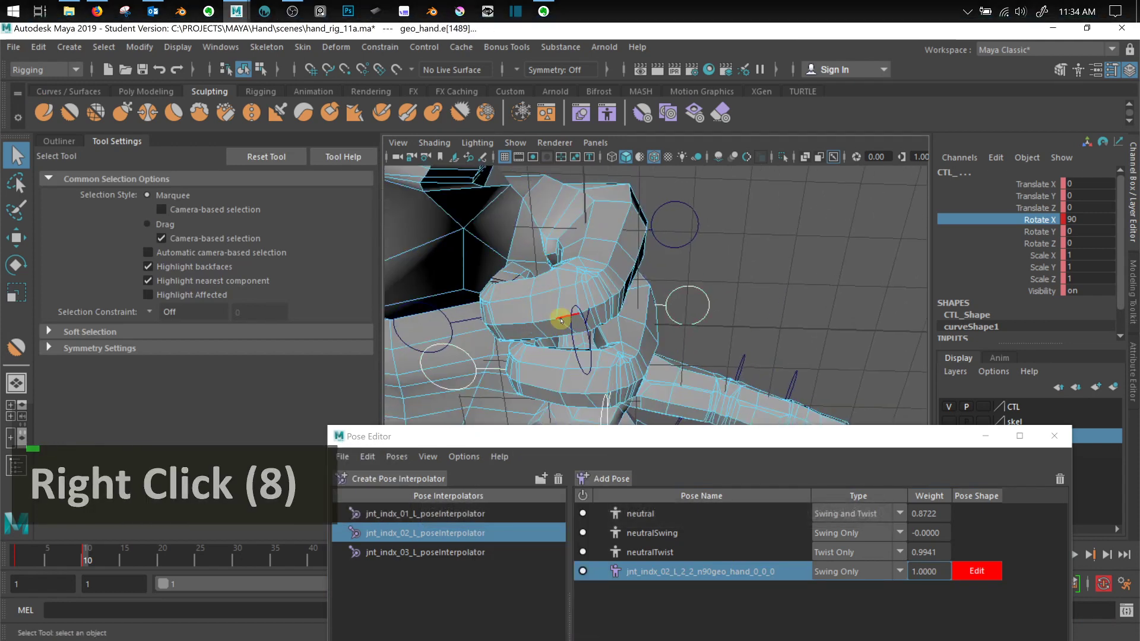
click(561, 321)
alt+drag(559, 325, 553, 370)
key(w)
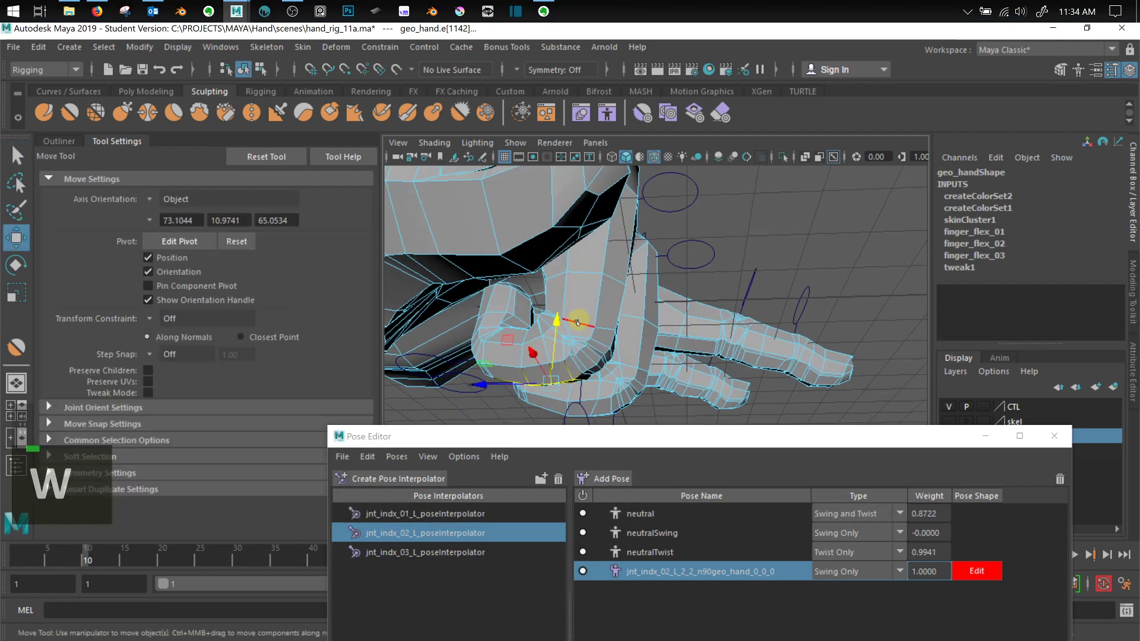
drag(560, 328, 560, 334)
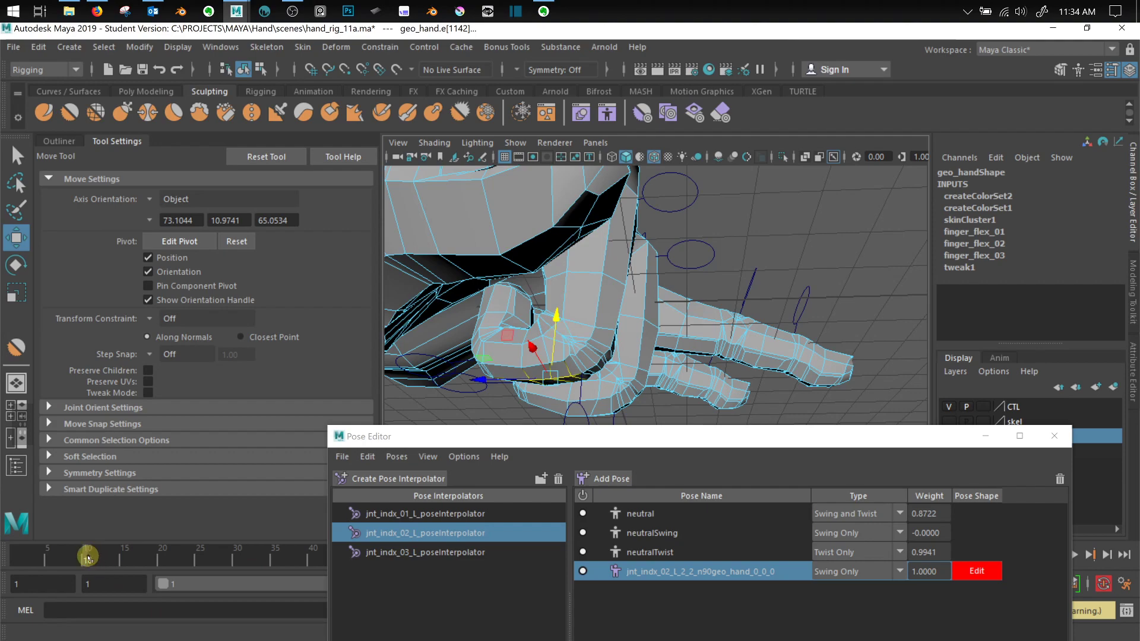
Scrub the timeline between frames 1 and 10 and examine the curling index and middle fingers from the palm side
drag(86, 557, 18, 558)
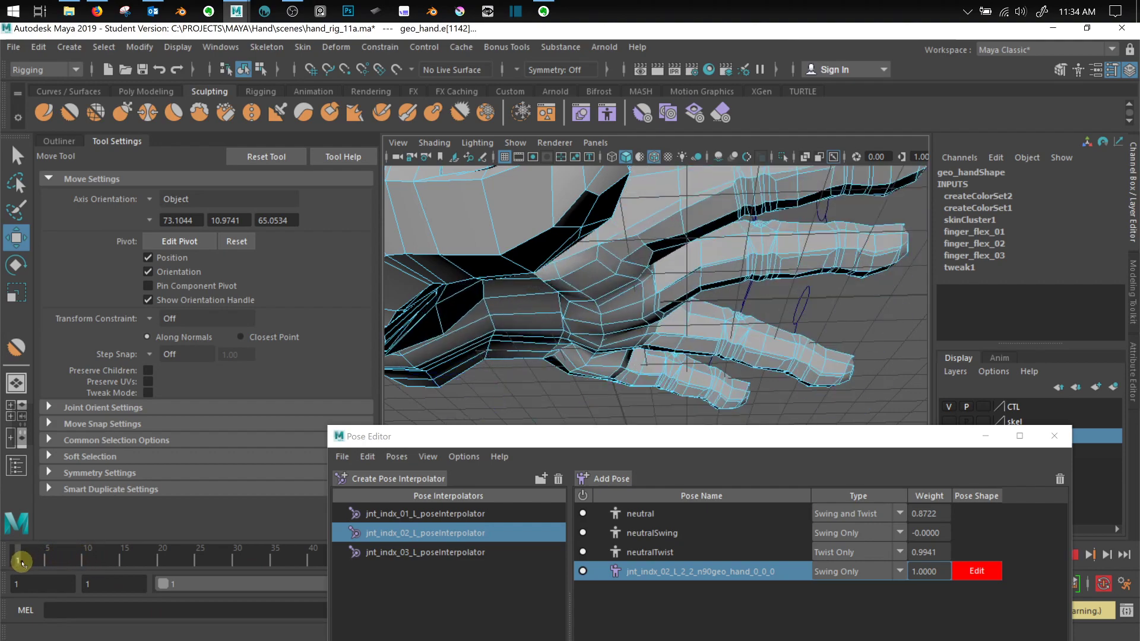
alt+drag(656, 280, 681, 308)
alt+scroll(681, 307, down, 3)
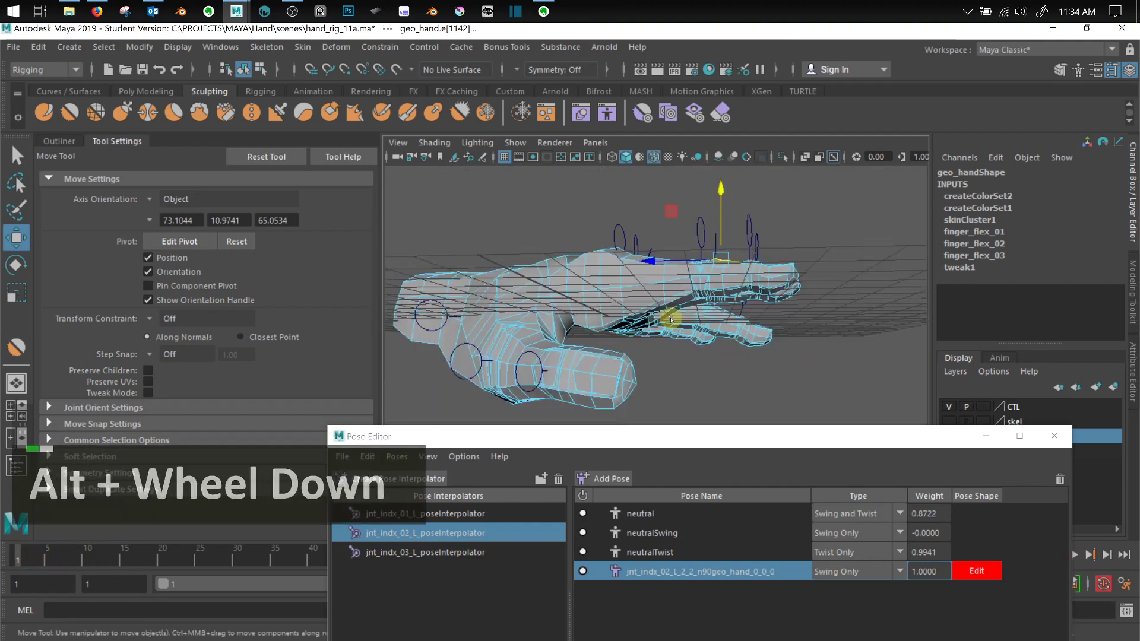
drag(62, 560, 69, 557)
alt+drag(527, 350, 526, 332)
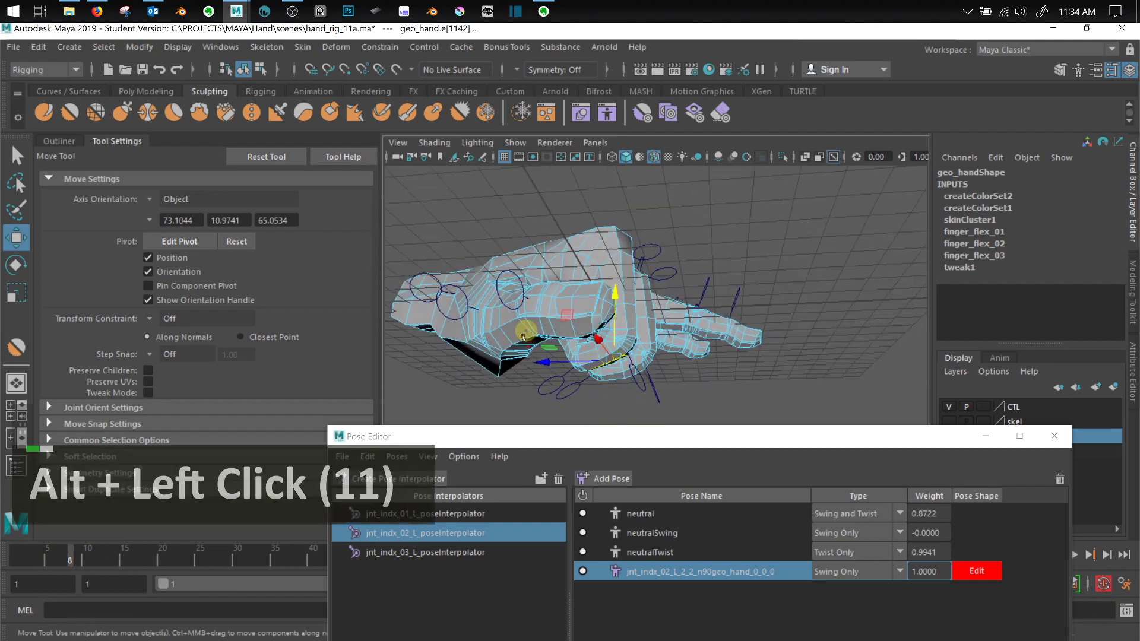
mouse_move(64, 556)
mouse_down()
mouse_move(33, 558)
mouse_move(81, 556)
mouse_move(30, 558)
mouse_move(94, 558)
mouse_move(62, 561)
mouse_up()
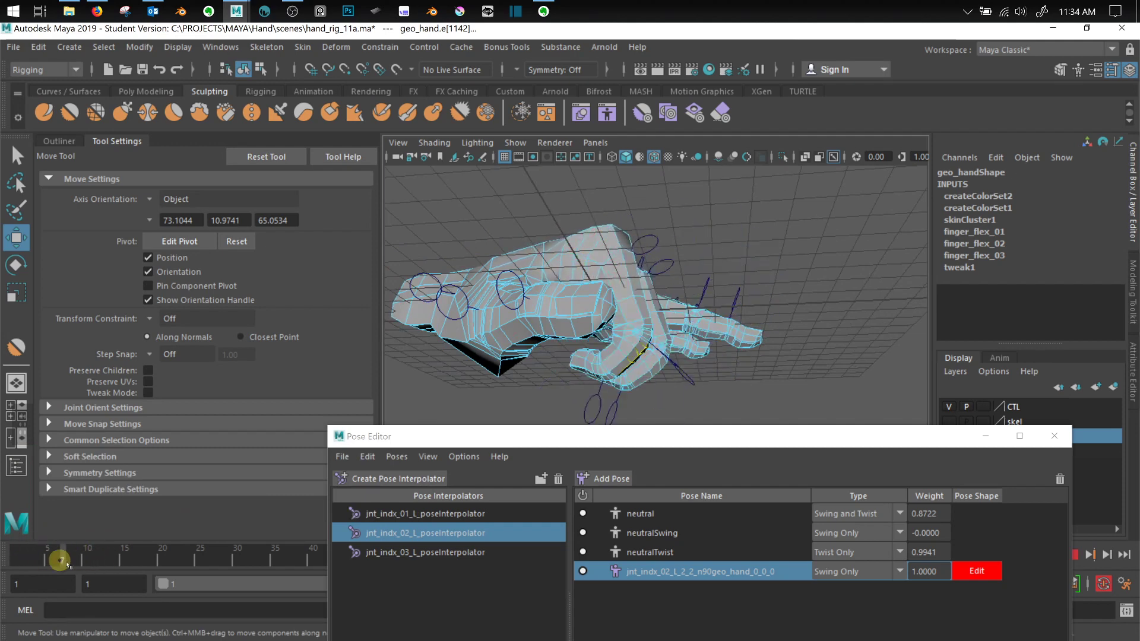
Shift the Pose Editor and scrub between frames 1 and 13, comparing the bending index and middle fingers from above and the side
click(529, 530)
mouse_move(634, 436)
mouse_down()
mouse_move(646, 405)
mouse_move(644, 425)
mouse_up()
alt+drag(634, 409, 633, 435)
alt+drag(620, 323, 392, 485)
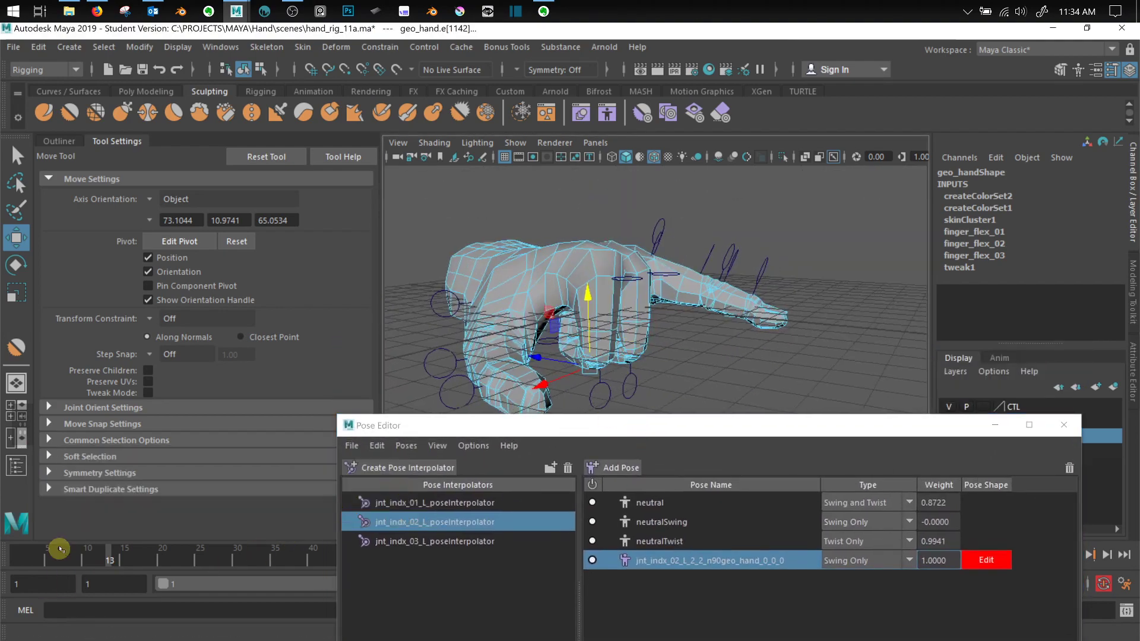
drag(88, 559, 20, 559)
alt+drag(793, 194, 773, 222)
drag(17, 558, 54, 589)
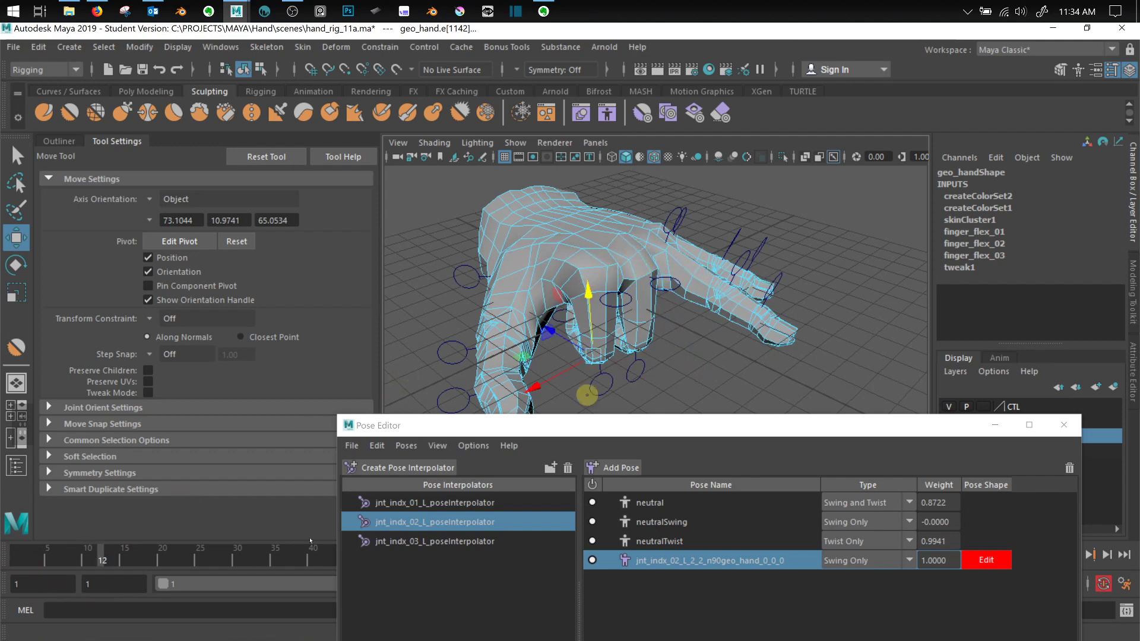
drag(88, 558, 13, 598)
alt+drag(675, 298, 781, 316)
scroll(618, 303, down, 3)
alt+middle_drag(781, 317, 822, 243)
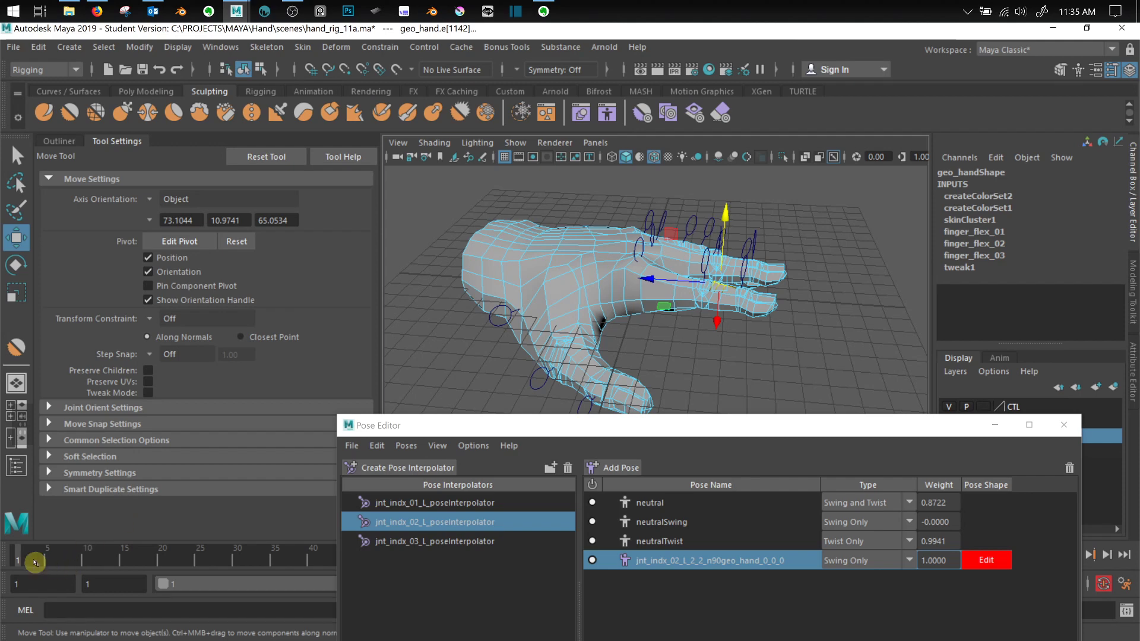
drag(35, 561, 15, 584)
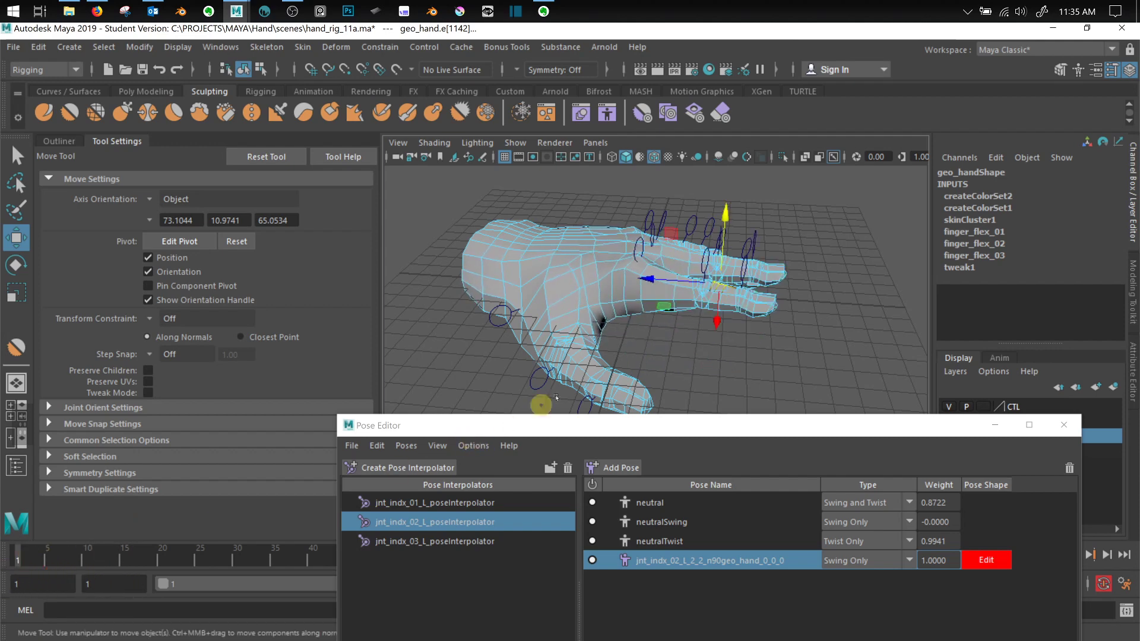
Move the Pose Editor clear of the hand and turn off shape editing for the jnt_indx_02_L pose at frame 8
drag(628, 427, 615, 478)
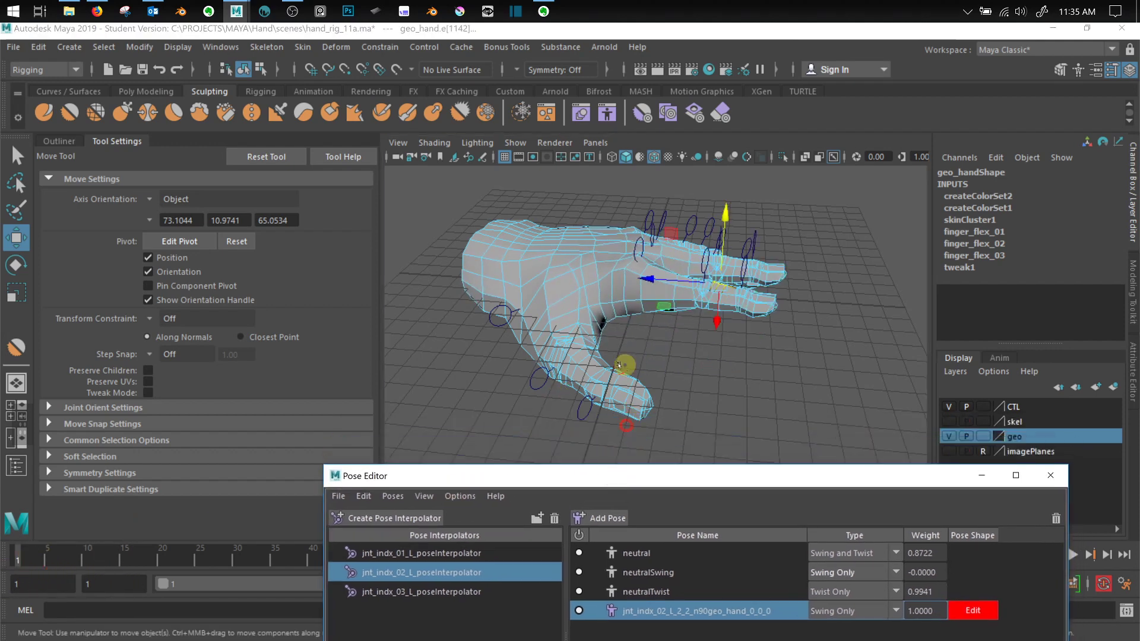
drag(31, 556, 73, 567)
scroll(501, 382, up, 2)
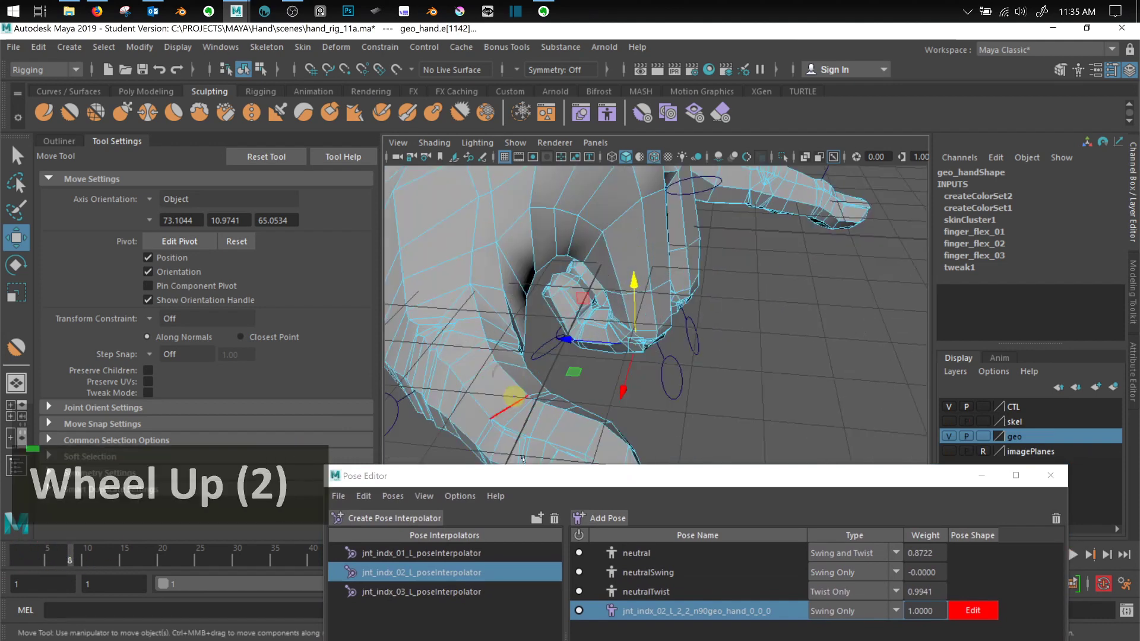
click(972, 610)
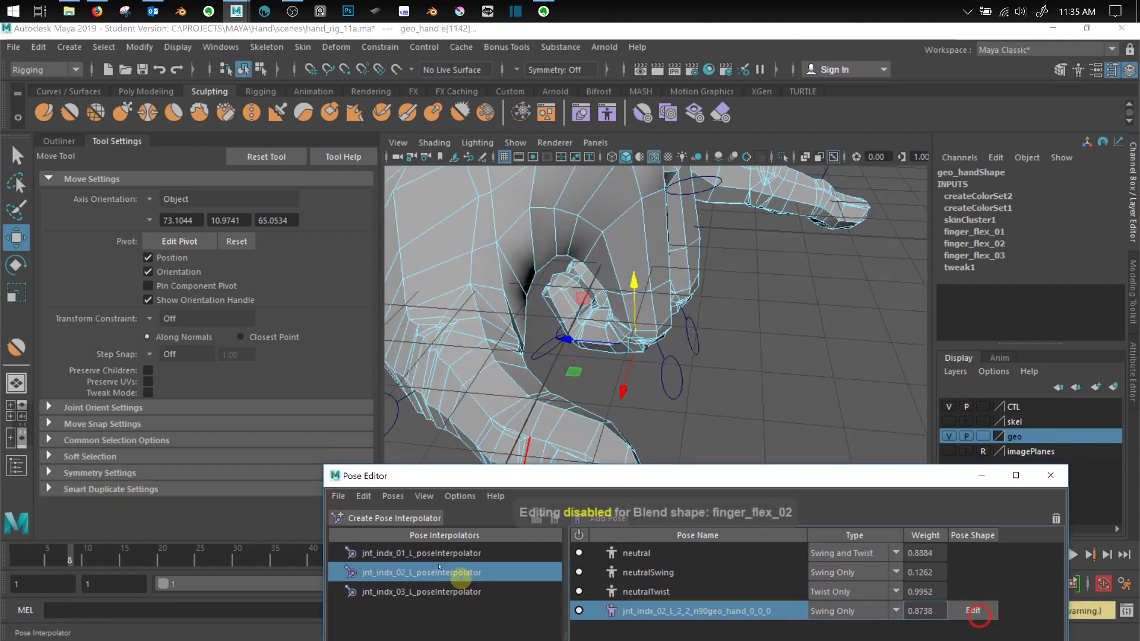
Select the jnt_indx_01_L pose interpolator and turn on shape editing for its bent pose
click(419, 552)
click(664, 610)
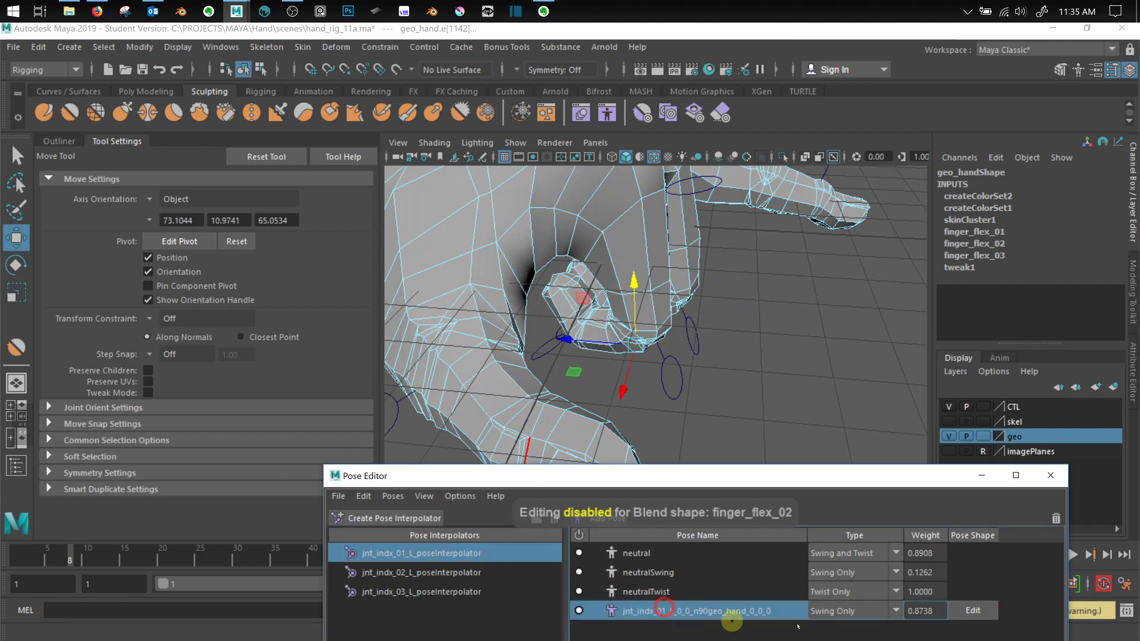
click(969, 611)
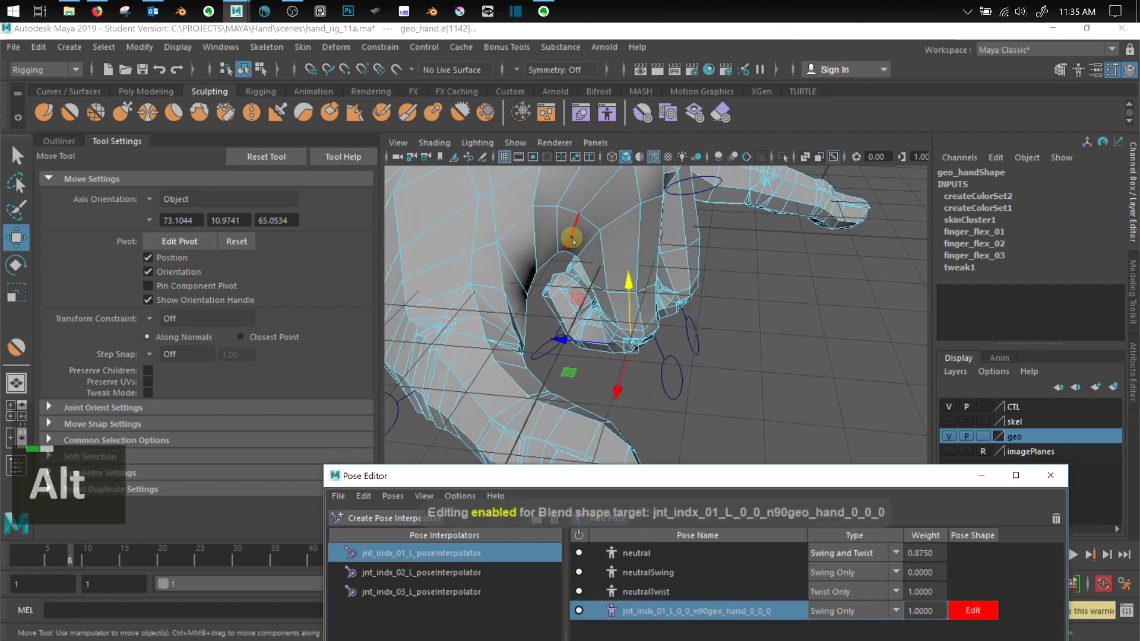
Switch geo_hand to vertex selection and pull two adjacent vertices beside the index knuckle back toward the wrist
alt+middle_drag(681, 317, 614, 312)
right_drag(615, 309, 588, 230)
click(614, 300)
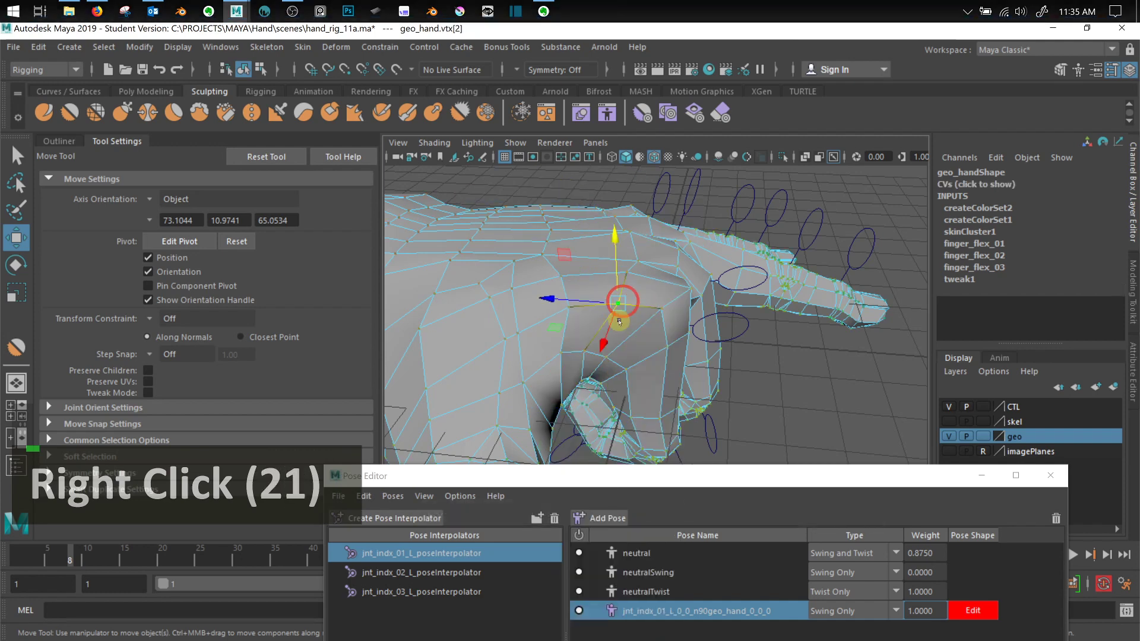
drag(601, 296, 574, 302)
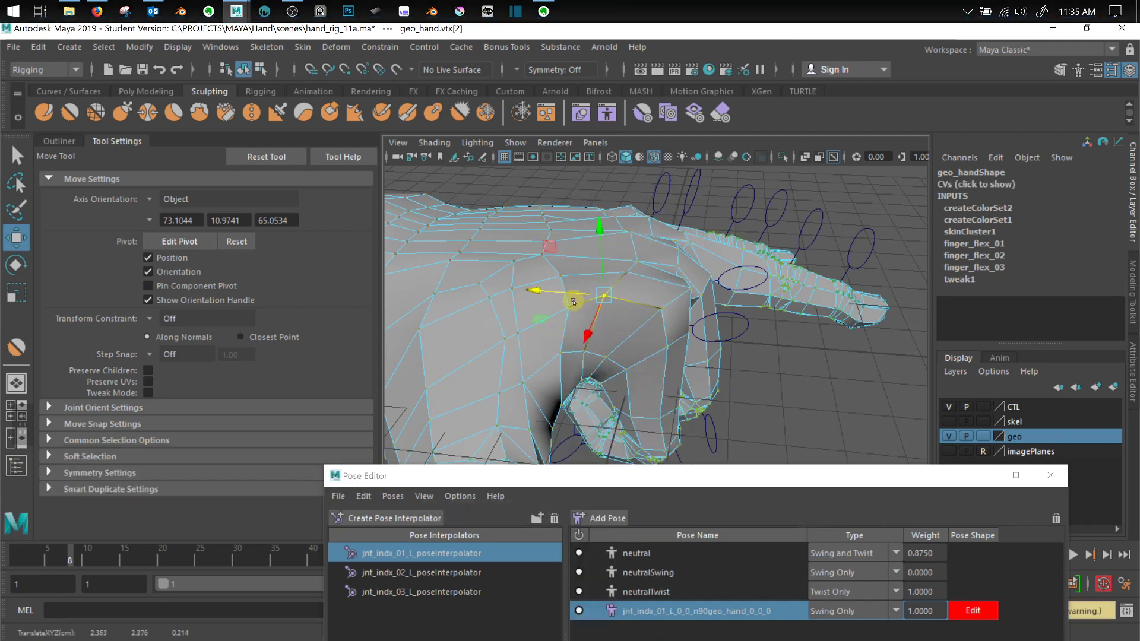
drag(58, 558, 102, 560)
click(563, 308)
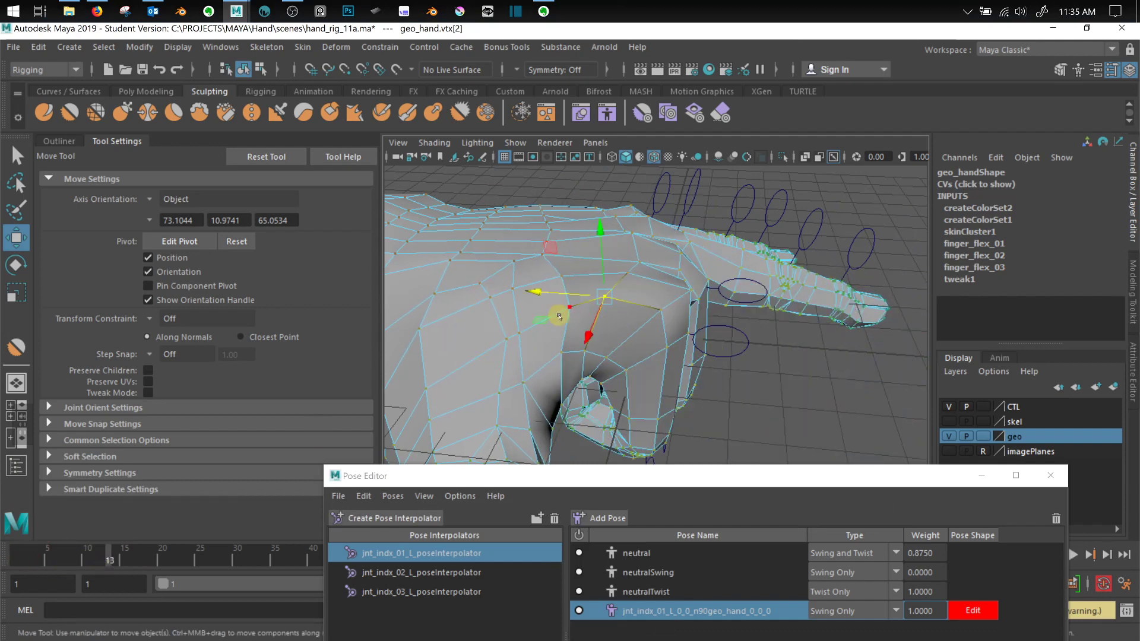
drag(531, 303, 525, 304)
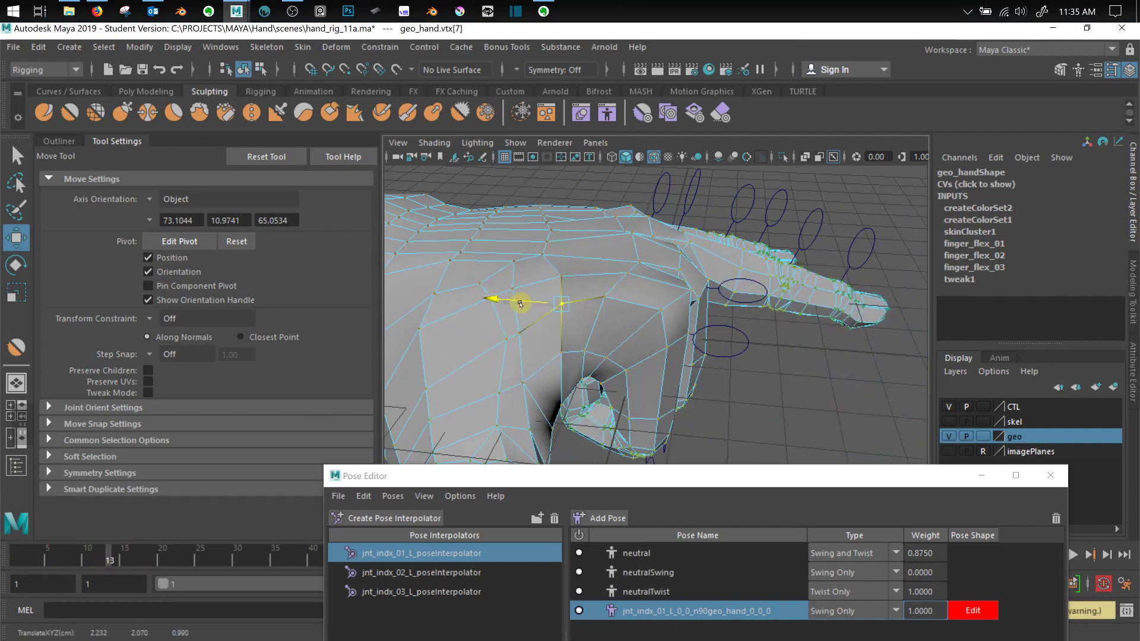
At frame 15, refine the position of the first vertex moved beside the index knuckle
drag(103, 557, 124, 585)
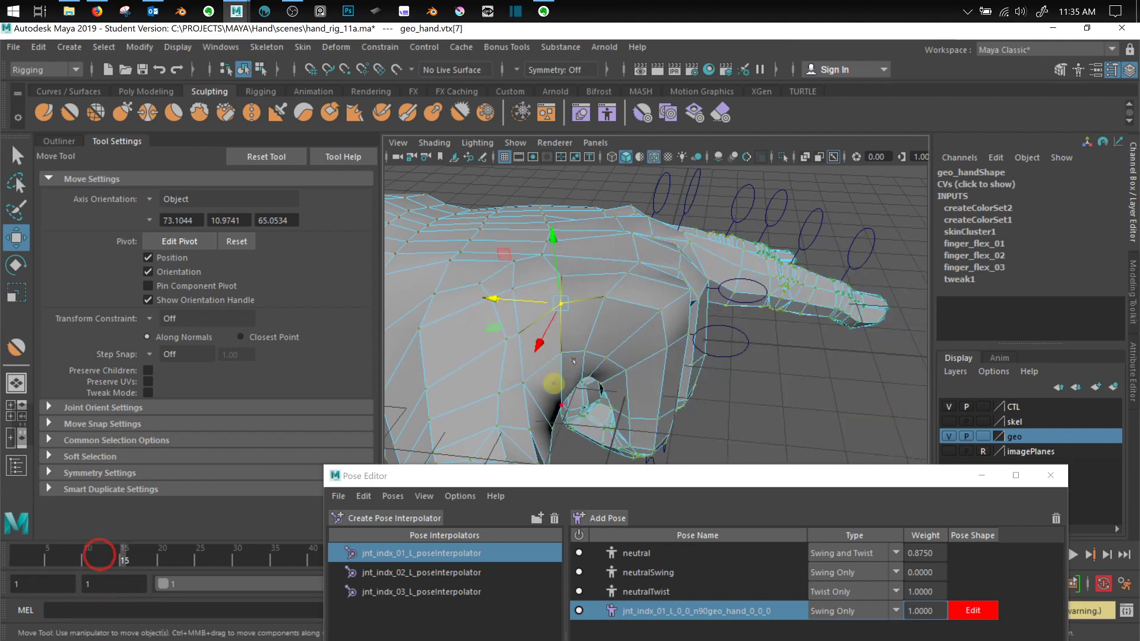
alt+drag(598, 306, 498, 356)
click(489, 360)
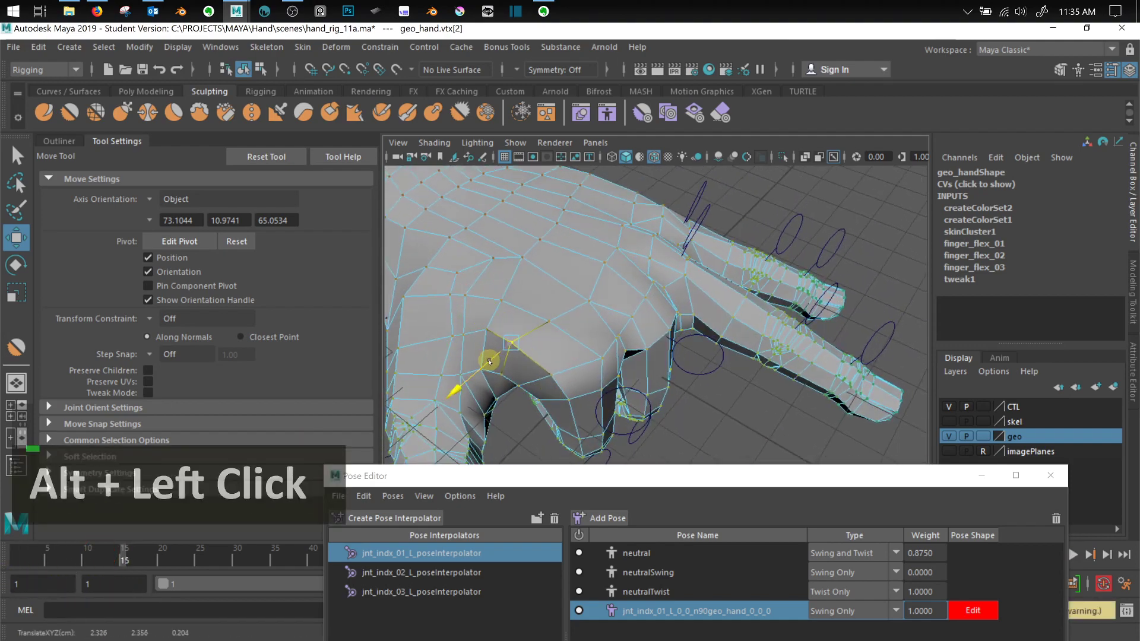
click(497, 300)
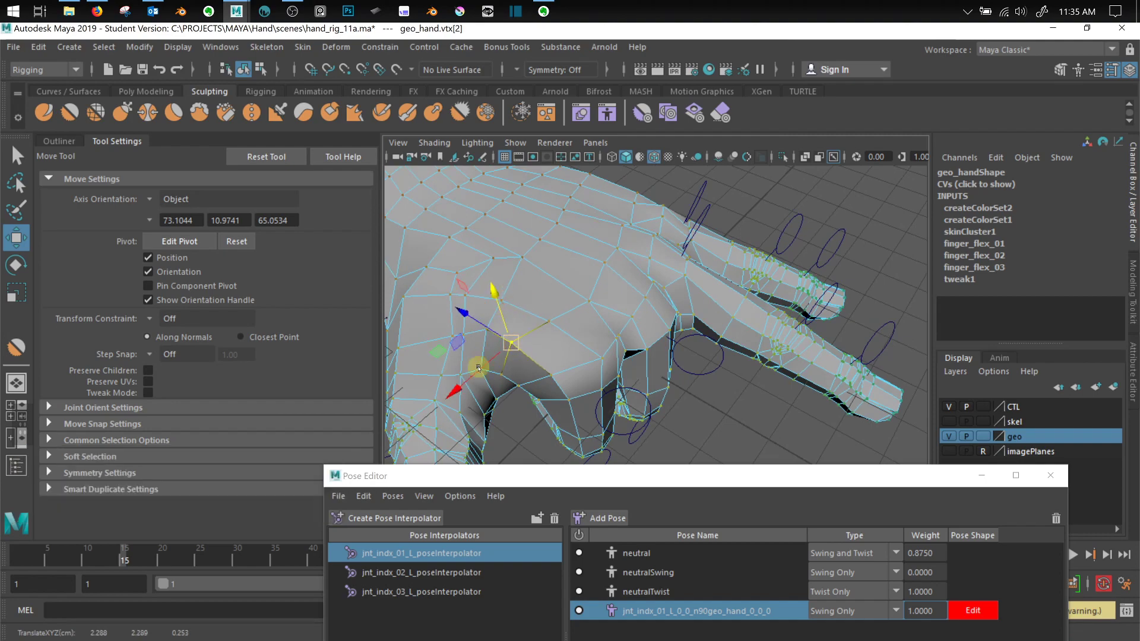
Examine the reshaped index knuckle on the bent finger from several angles
alt+drag(469, 385, 580, 333)
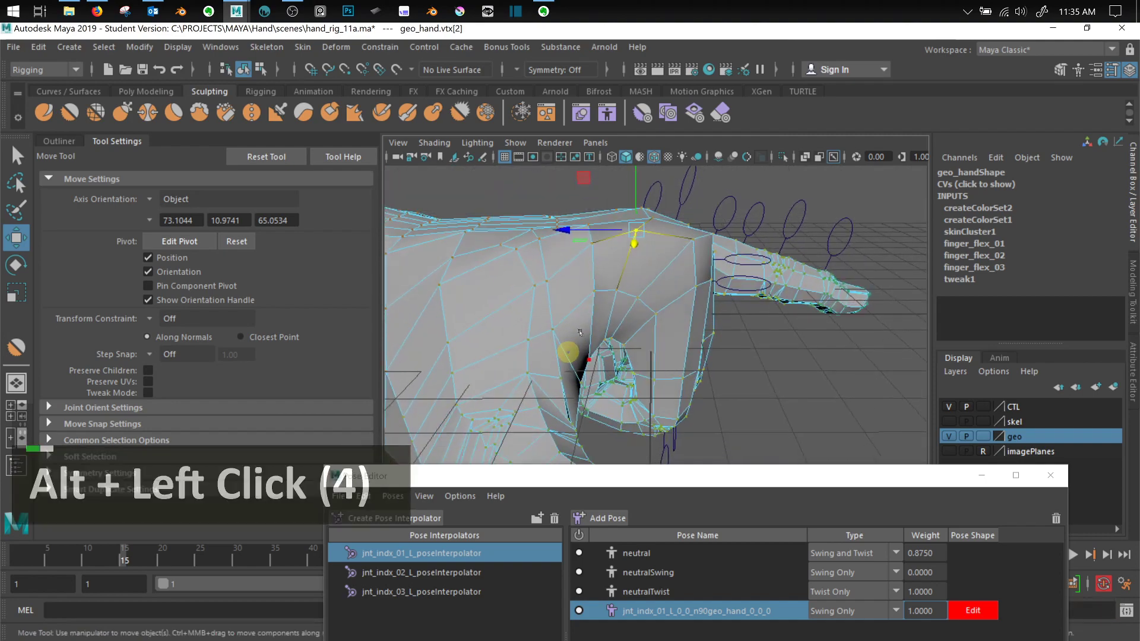
scroll(832, 343, down, 2)
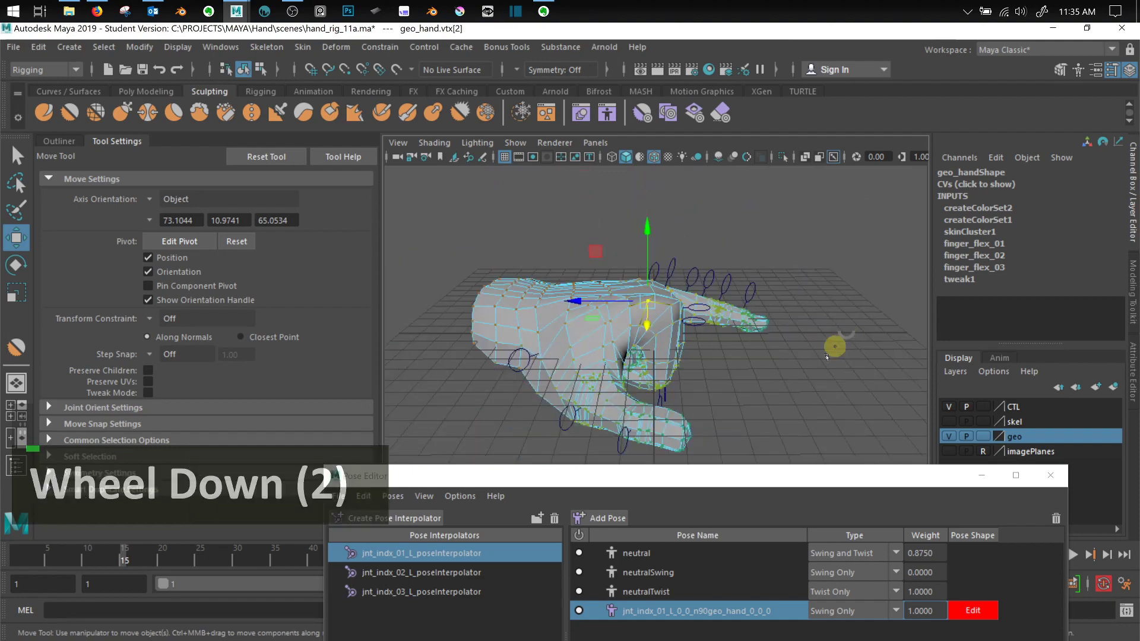
alt+drag(831, 343, 605, 279)
scroll(635, 322, up, 2)
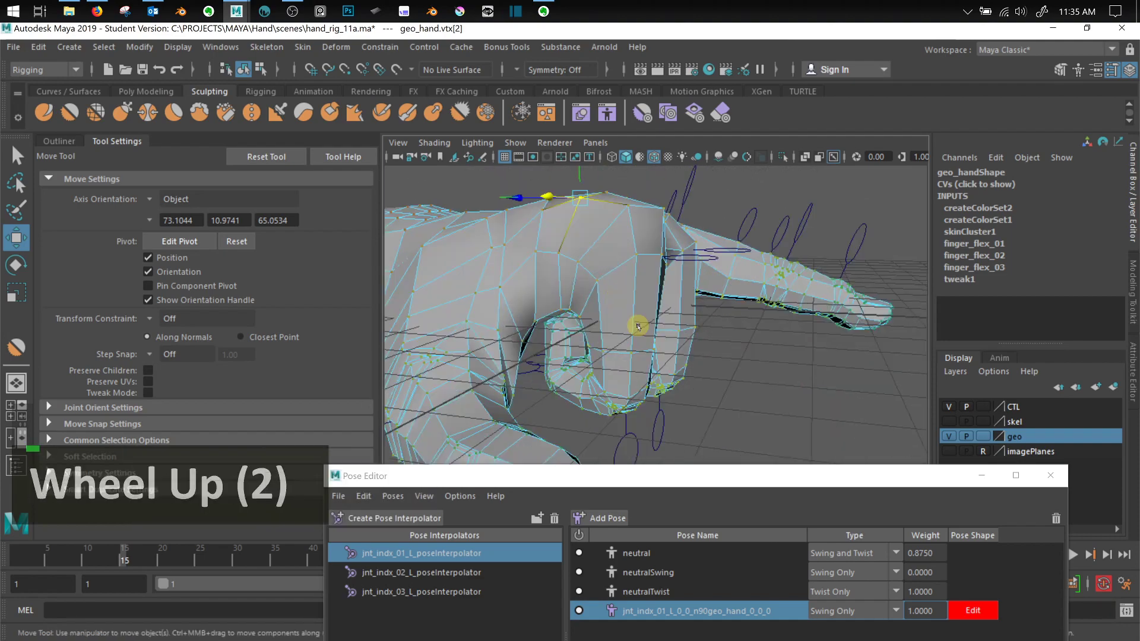
click(292, 11)
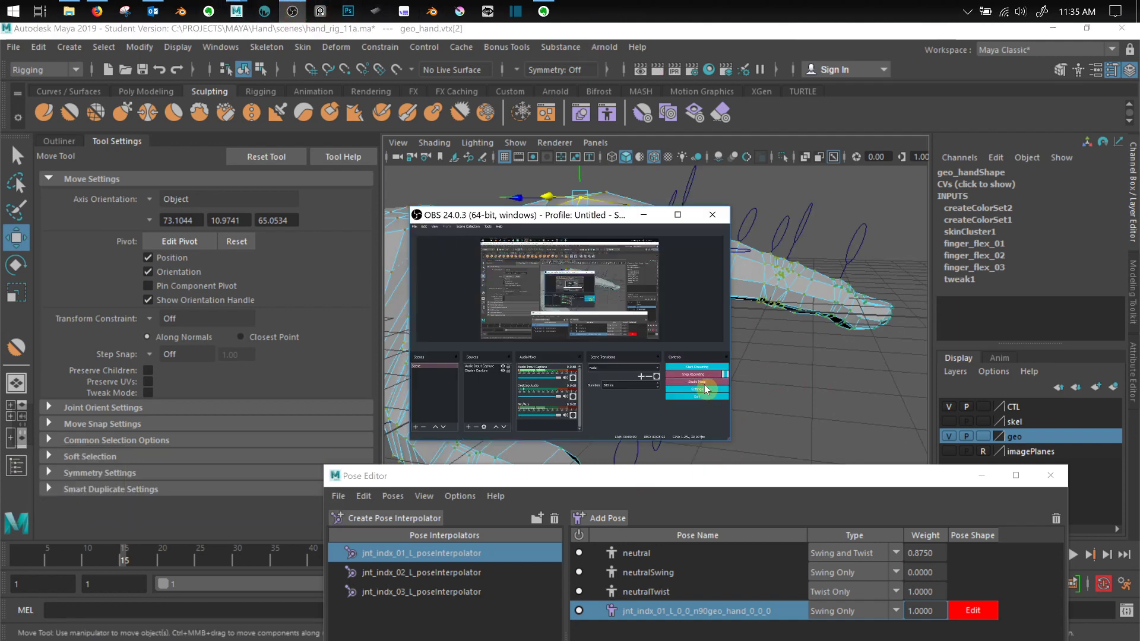